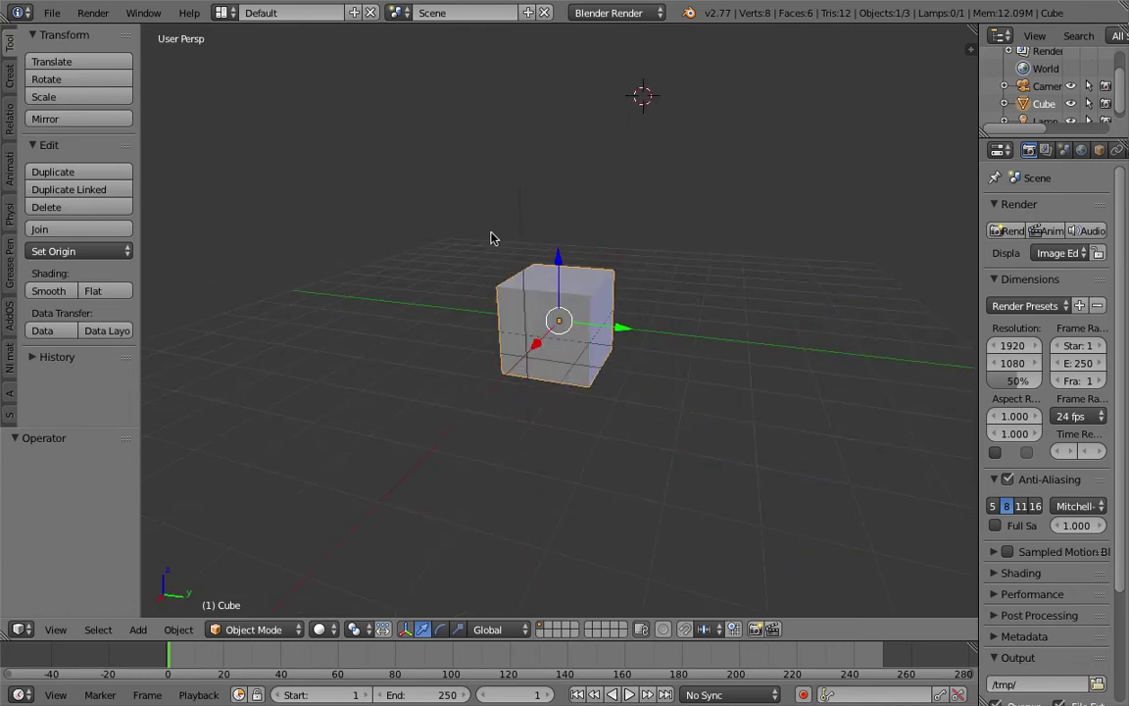
Step: Delete the default cube from the scene
middle_click_drag(492, 238, 478, 233)
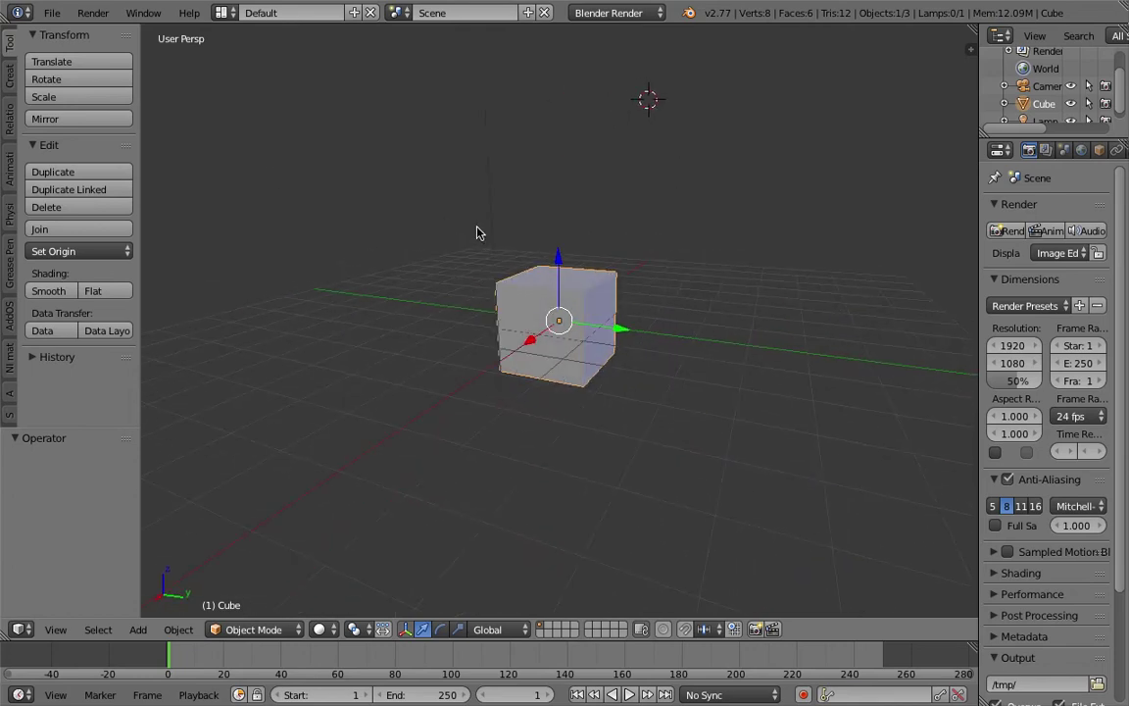
middle_click_drag(477, 232, 575, 303)
key("x")
left_click(526, 256)
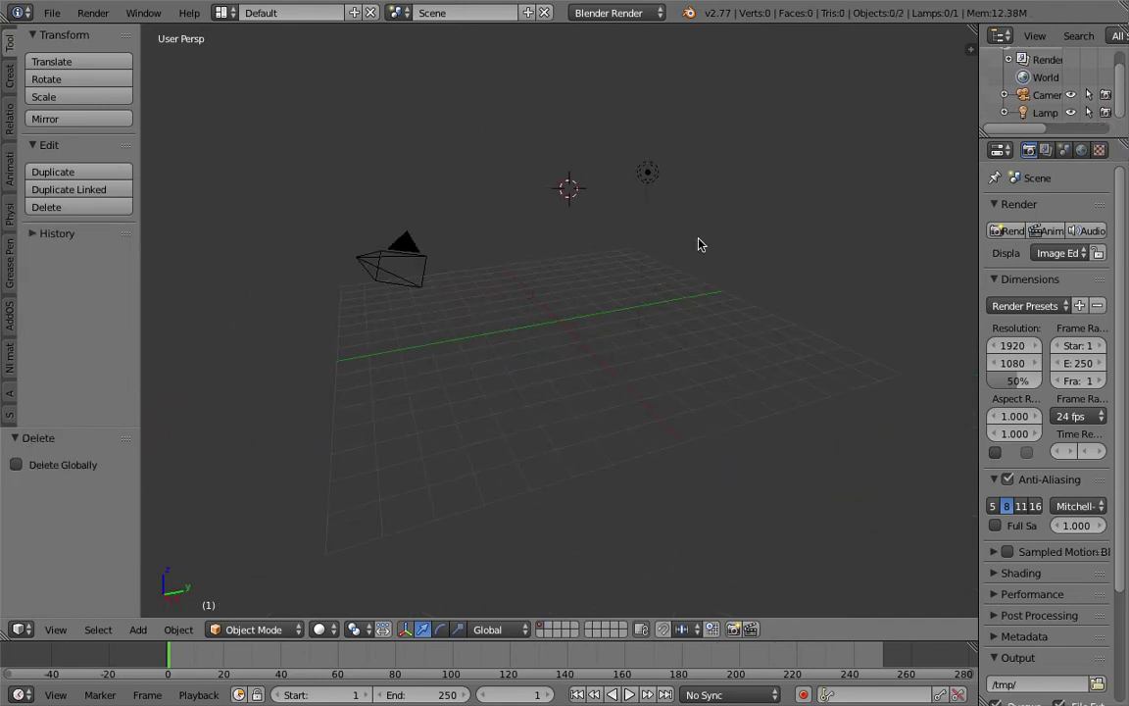
Step: Switch the screen layout to Compositing
middle_click_drag(653, 282, 718, 200)
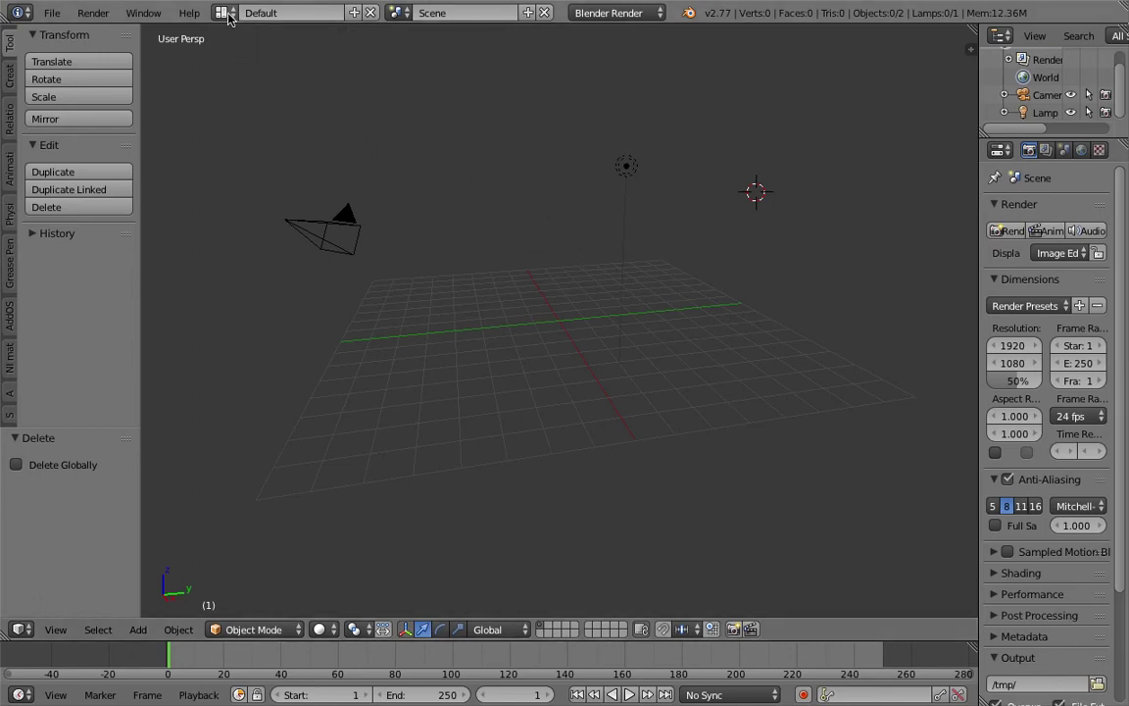
middle_click_drag(362, 147, 345, 147)
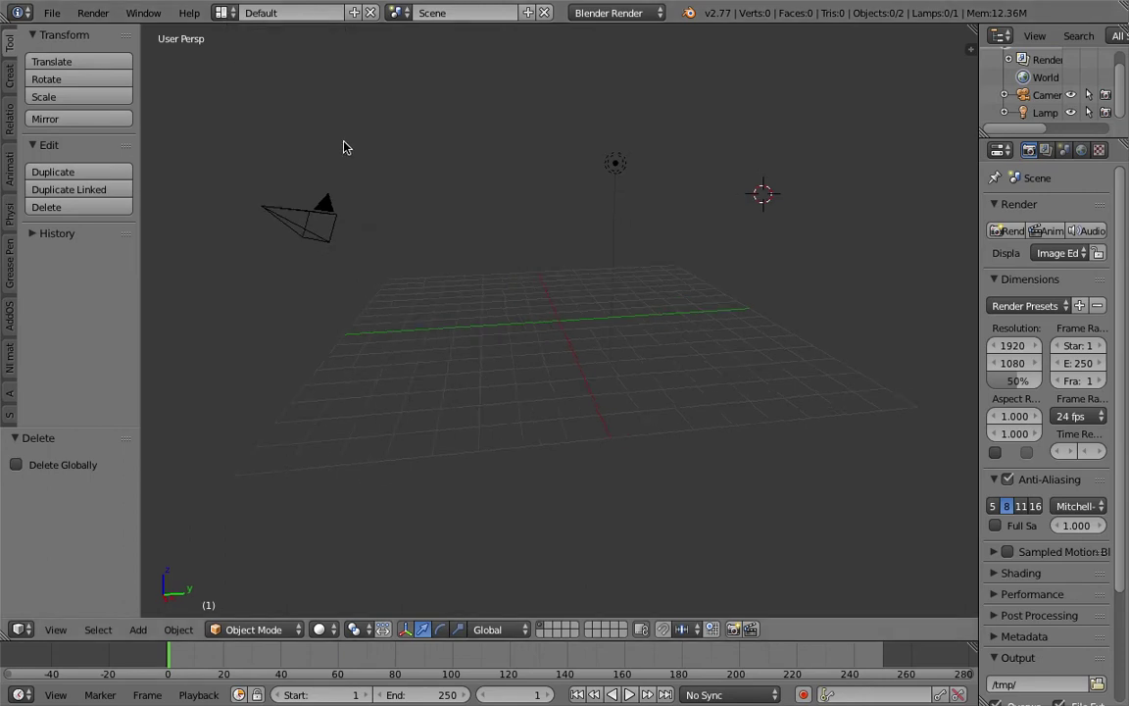
left_click(224, 13)
left_click(253, 75)
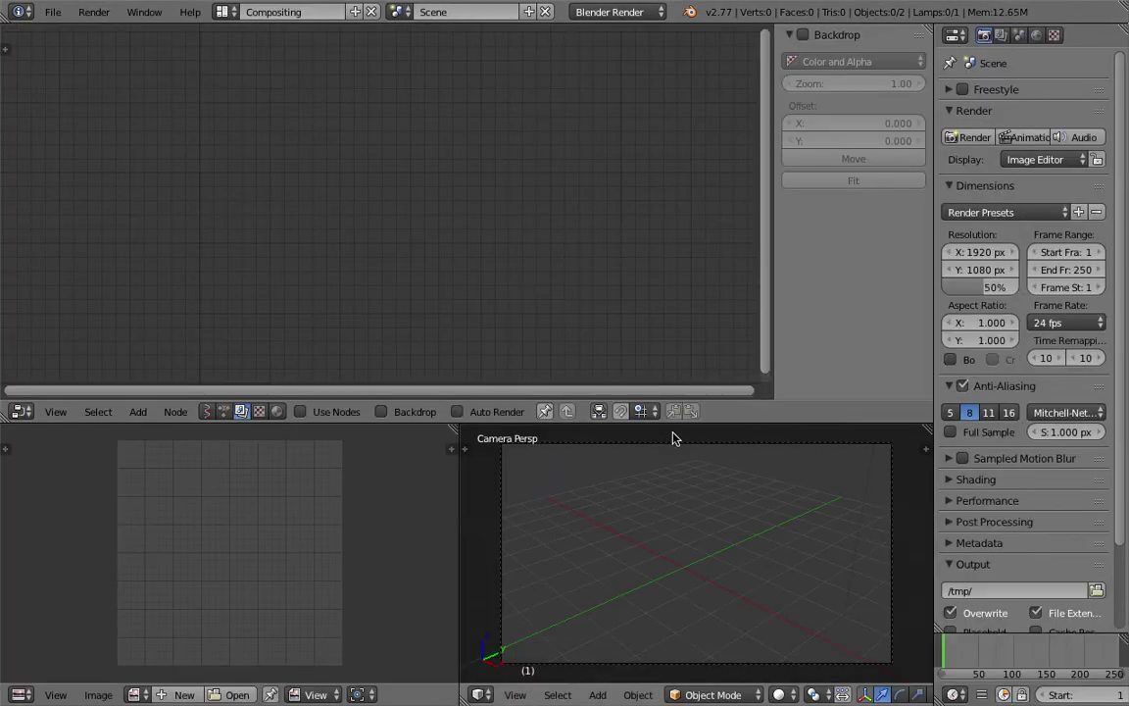
Step: Enlarge the lower editor areas slightly, set the node editor to Sverchok nodes and create a new node tree
left_click_drag(676, 405, 374, 392)
left_click(207, 379)
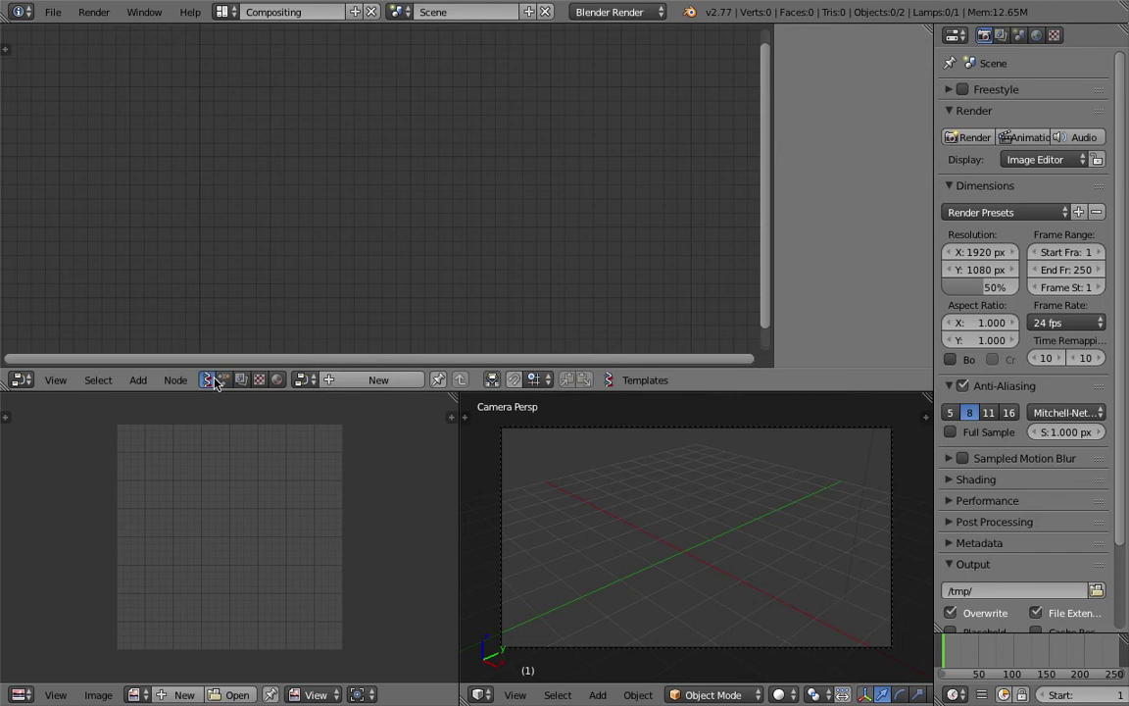
left_click(362, 383)
middle_click_drag(616, 506, 585, 474)
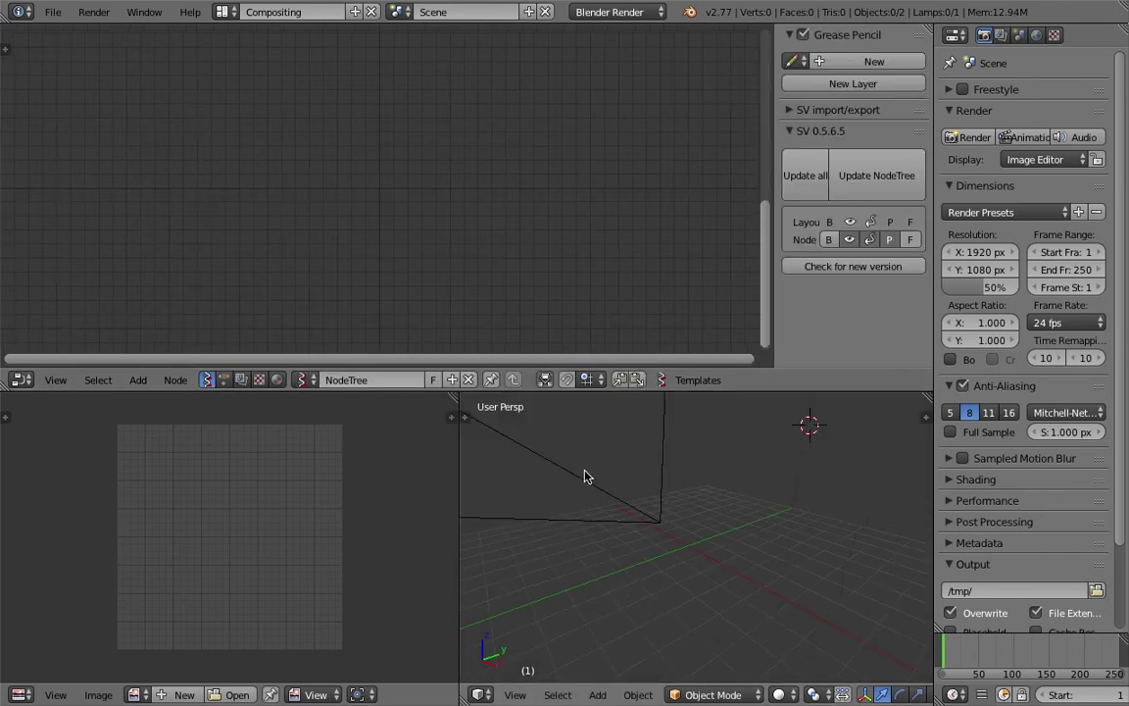
Step: Change the image editor area to a Text Editor and load tree_generator.py from the Desktop folder SVERCHOK_spacetree-elfnor
left_click(19, 692)
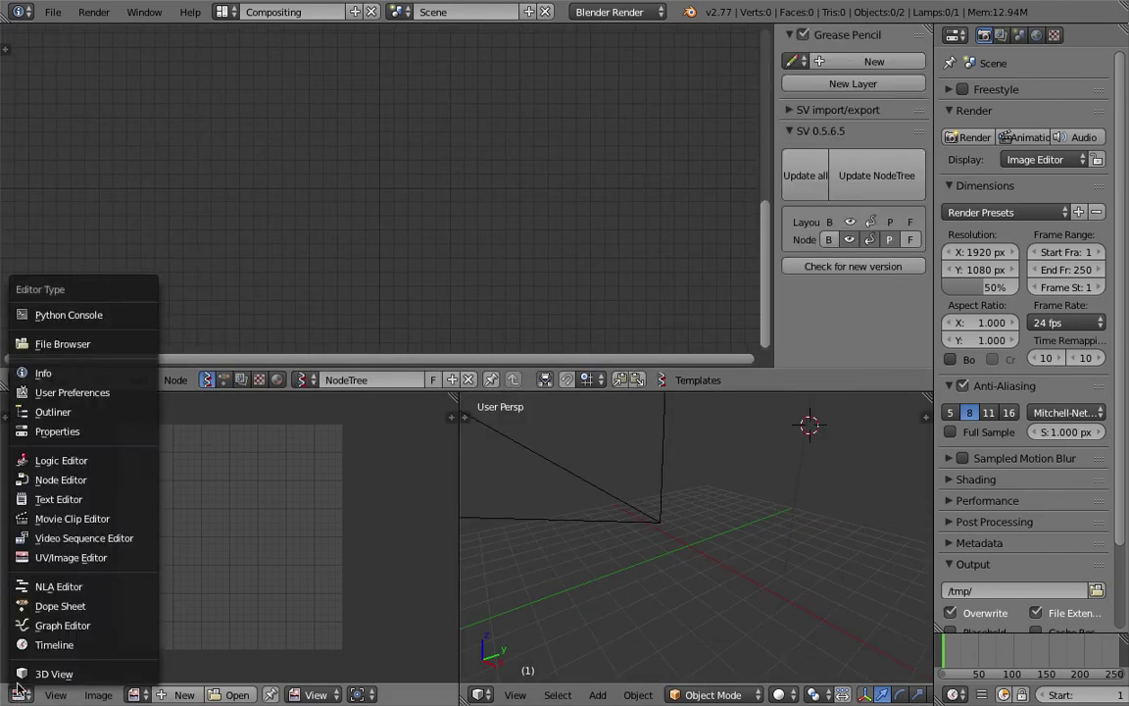
left_click(86, 500)
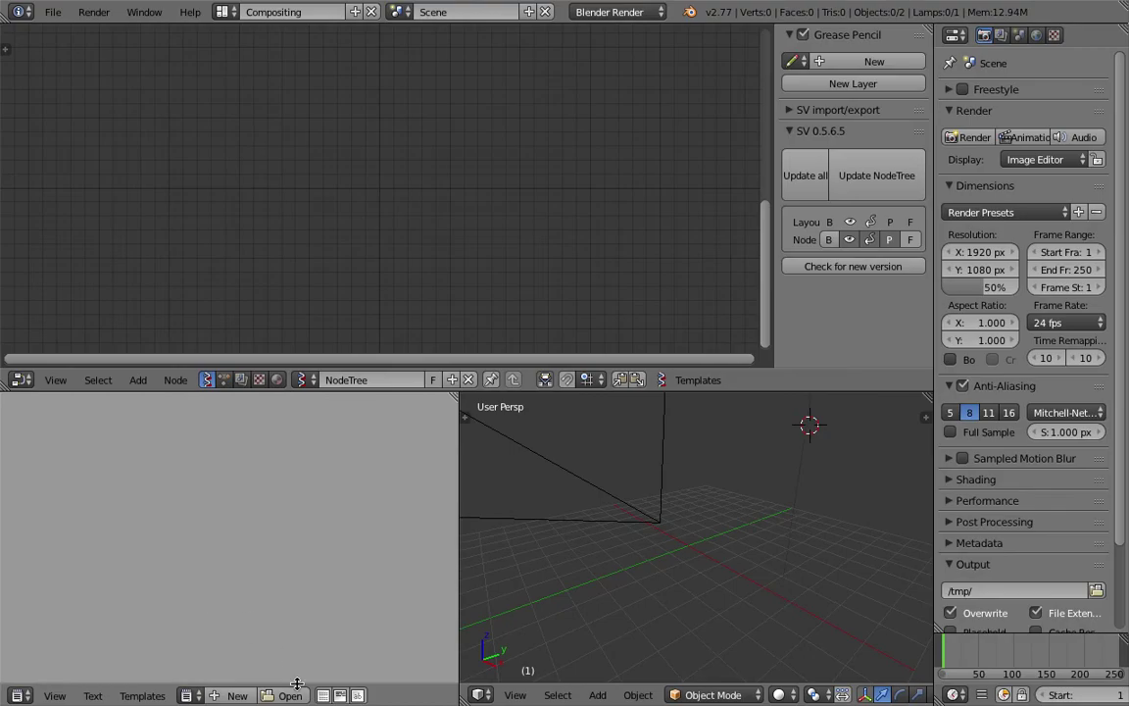
left_click(291, 694)
left_click(51, 253)
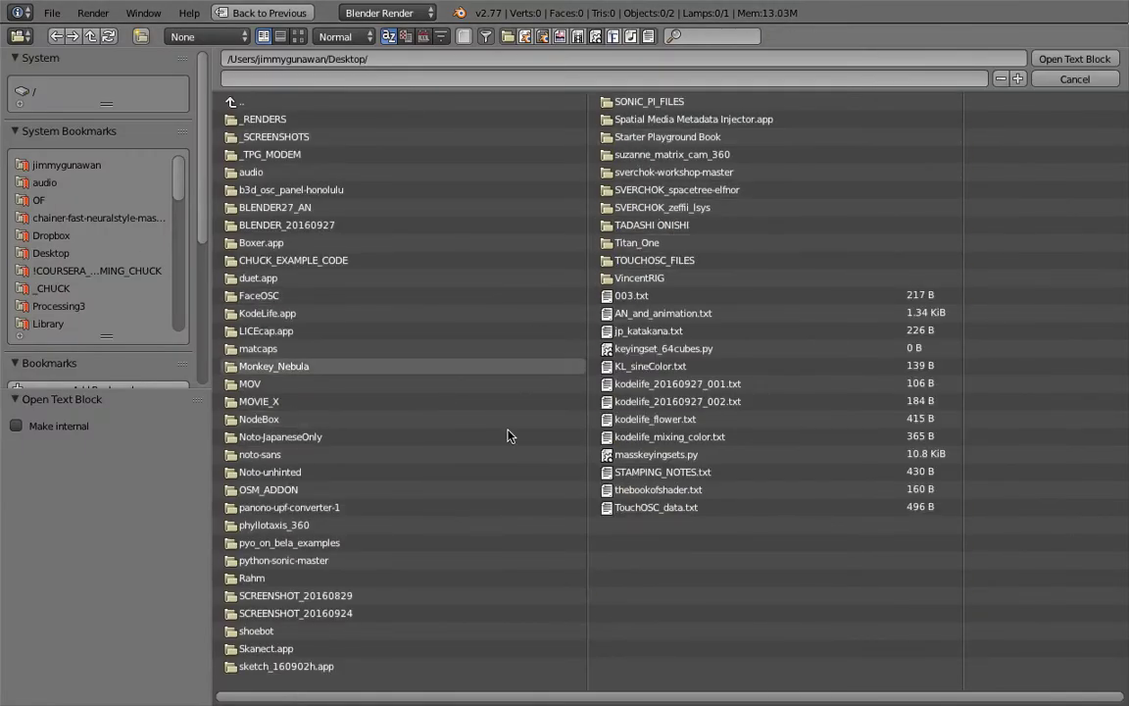
left_click(748, 191)
double_click(295, 110)
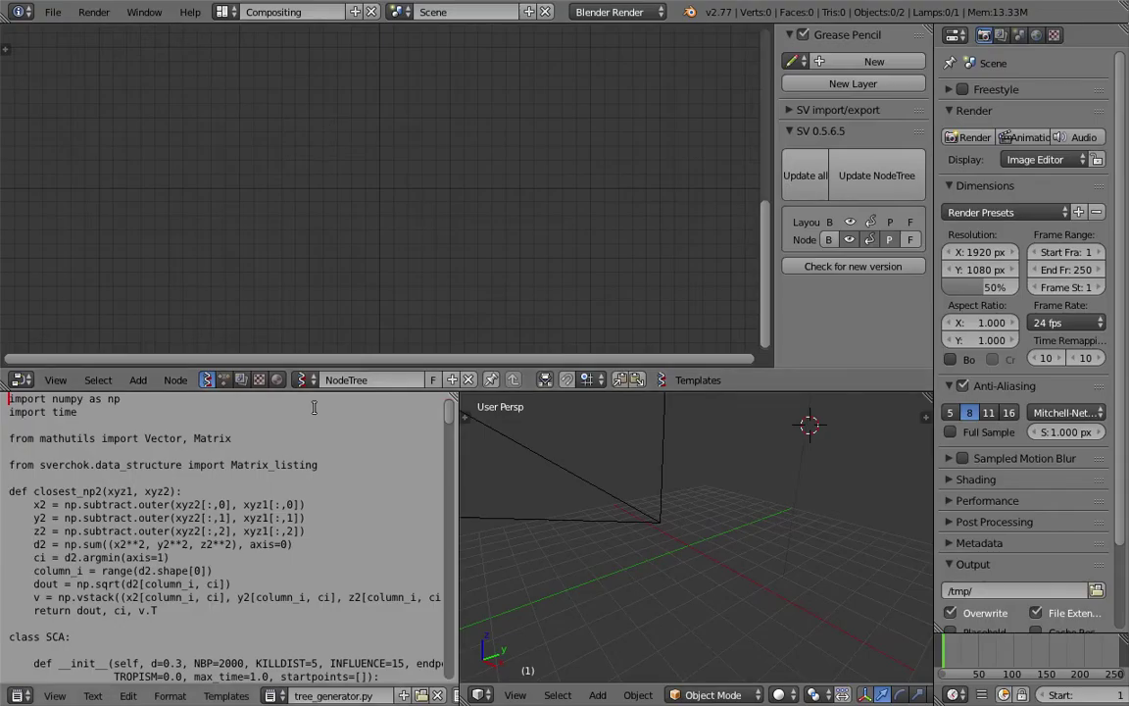
Step: Skim through the loaded script, and expand the 3D view over the text editor area
scroll(314, 406, "down", 3)
scroll(350, 695, "down", 5)
left_click(350, 695)
left_click(370, 695)
scroll(296, 520, "up", 3)
left_click_drag(454, 397, 347, 394)
Step: Add a Scripted Node to the Sverchok node tree
key("shift+a")
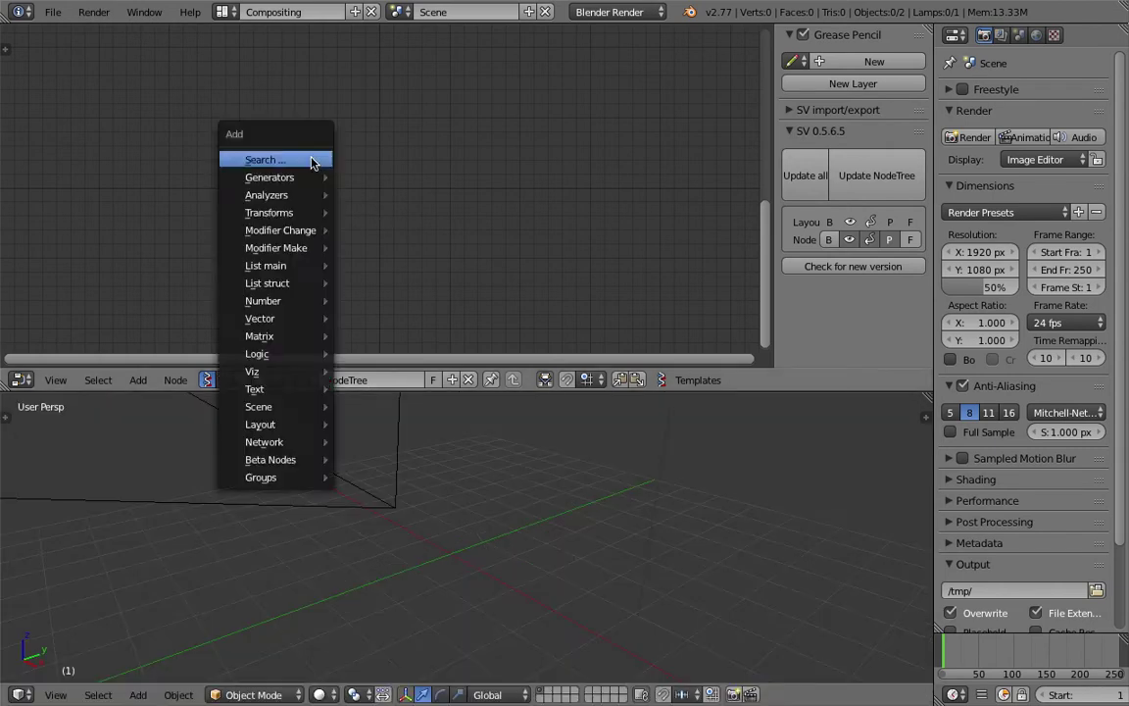
left_click(310, 160)
type("scr")
key("Down")
key("Up")
key("Return")
Step: Load tree_generator.py into the Scripted Node and reposition the node so all its inputs are in view
left_click(338, 192)
left_click(340, 200)
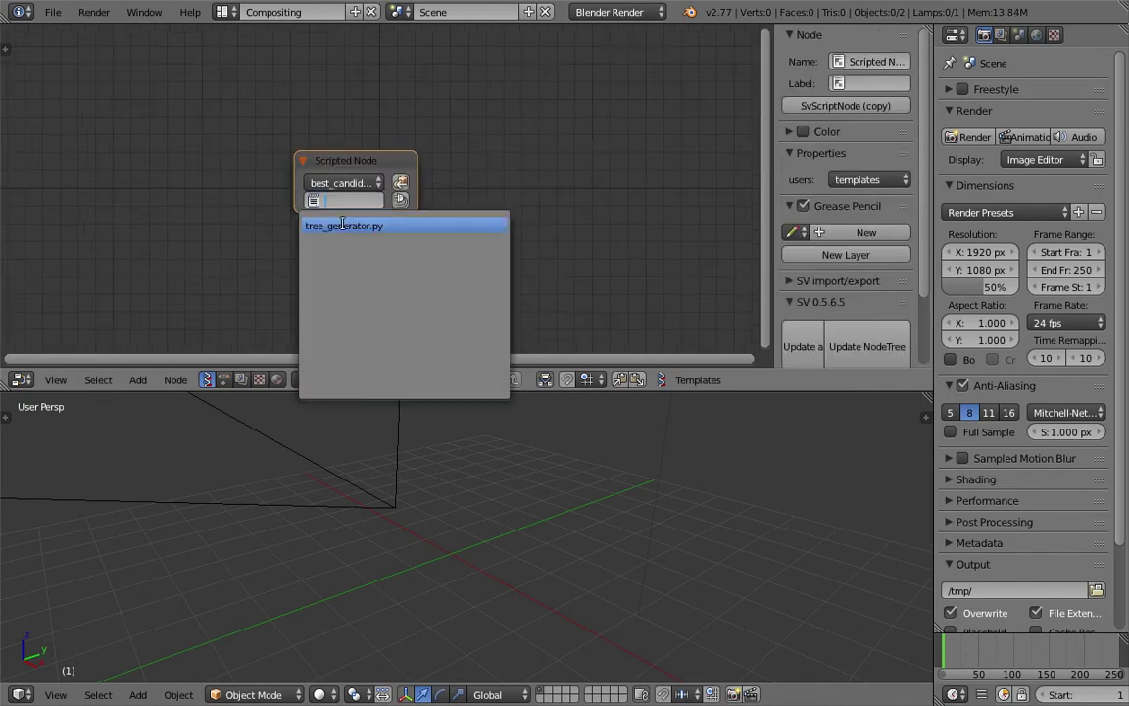
left_click(406, 225)
left_click(400, 200)
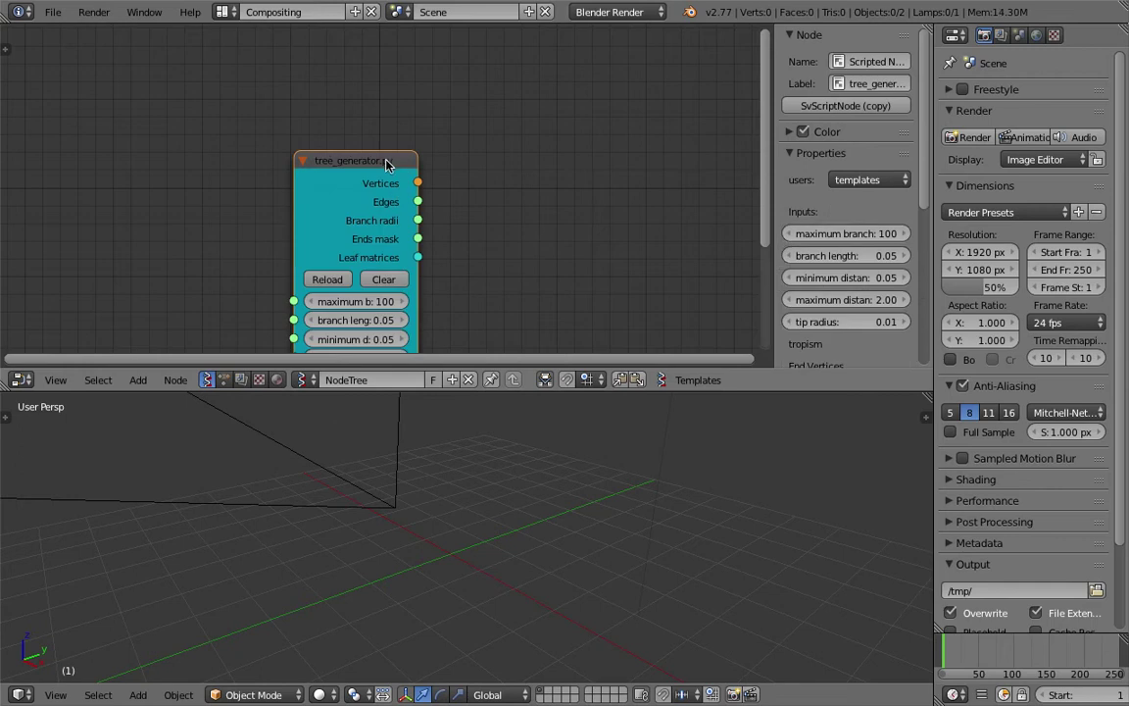
left_click_drag(385, 160, 508, 82)
scroll(422, 221, "down", 1)
middle_click_drag(409, 254, 383, 218)
Step: Select the lamp and camera and move both to another layer
scroll(626, 542, "down", 6)
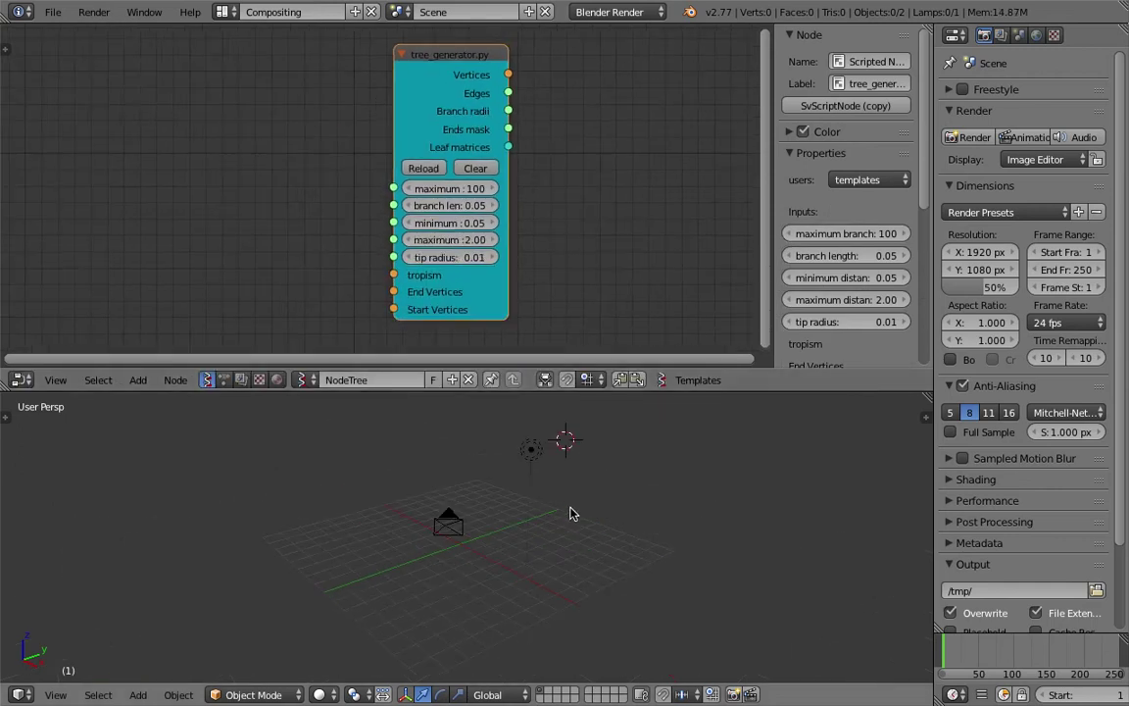
right_click(534, 453)
right_click(459, 519, "shift")
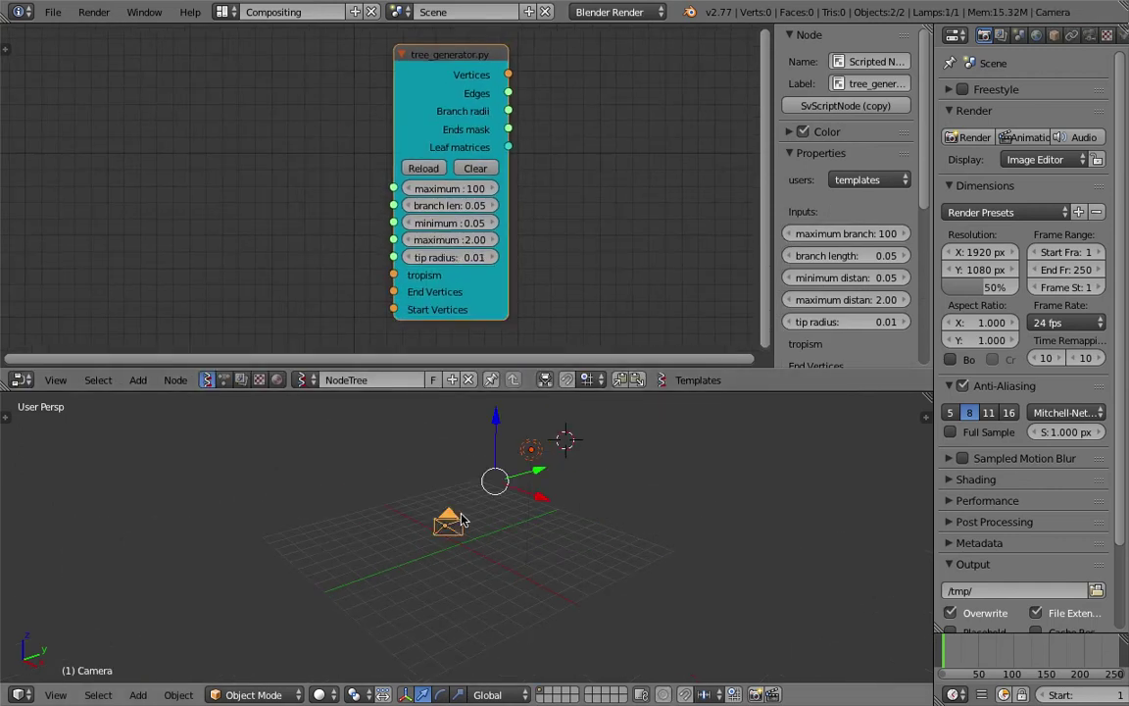
key("m")
left_click(547, 542)
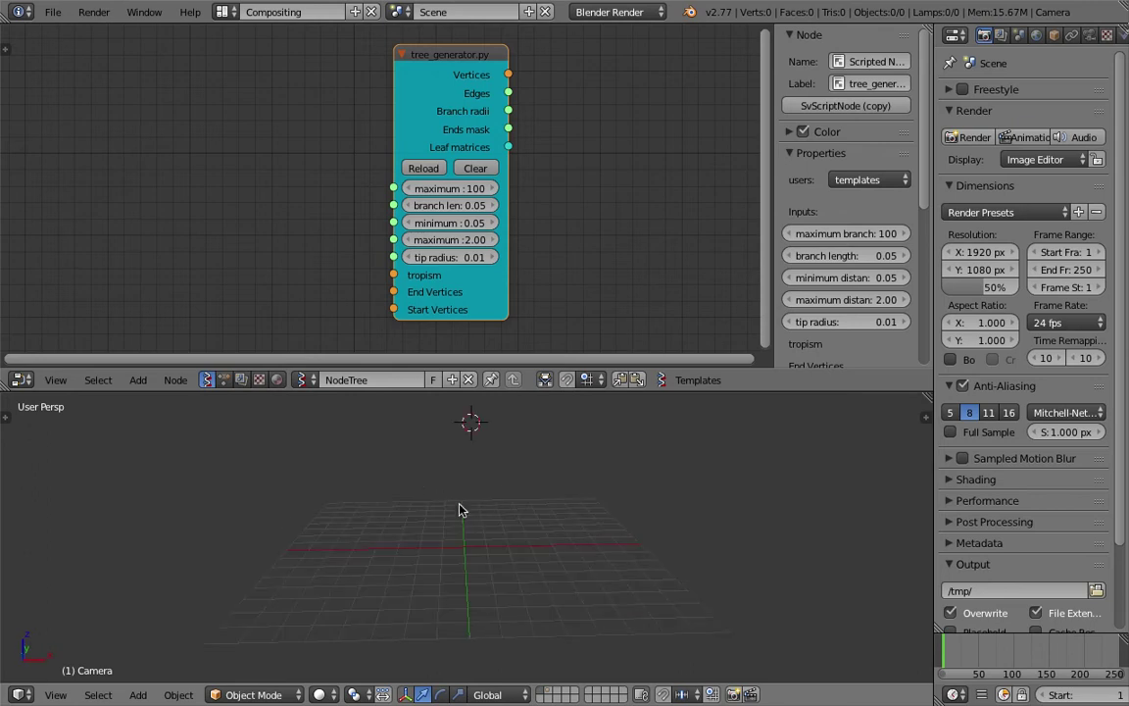
Step: Add a Random Vector node beside the tree generator node
scroll(308, 191, "down", 4)
middle_click_drag(429, 202, 402, 193)
middle_click_drag(549, 223, 498, 219)
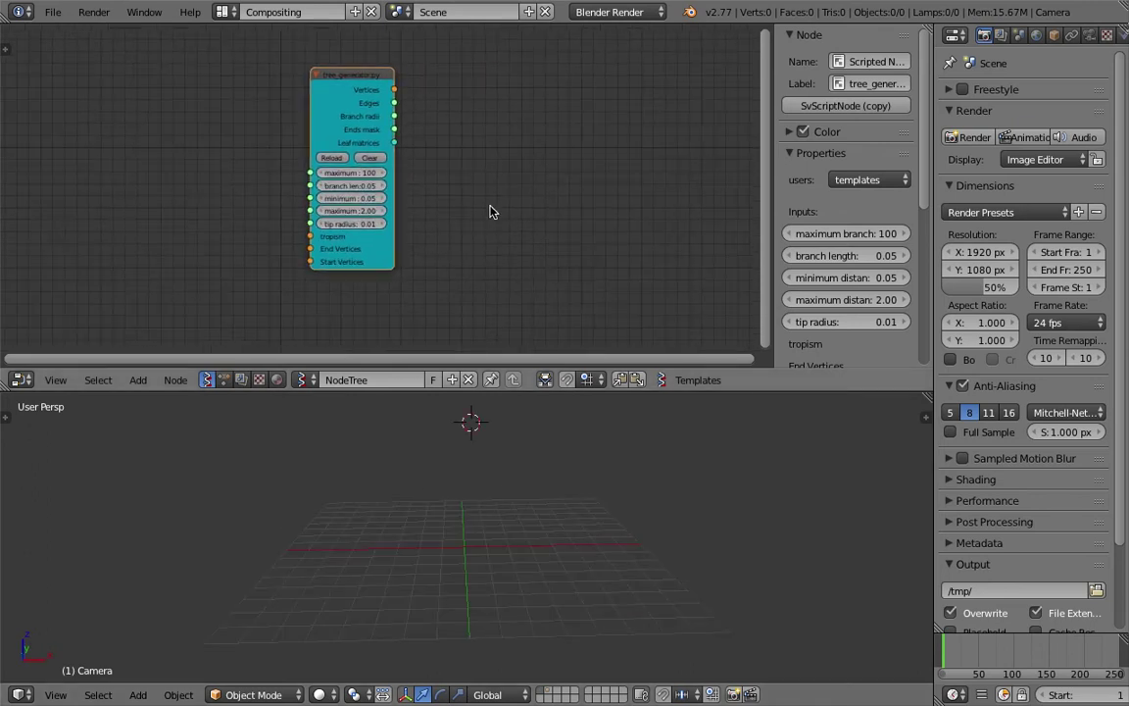
key("shift+a")
left_click(490, 210)
type("random")
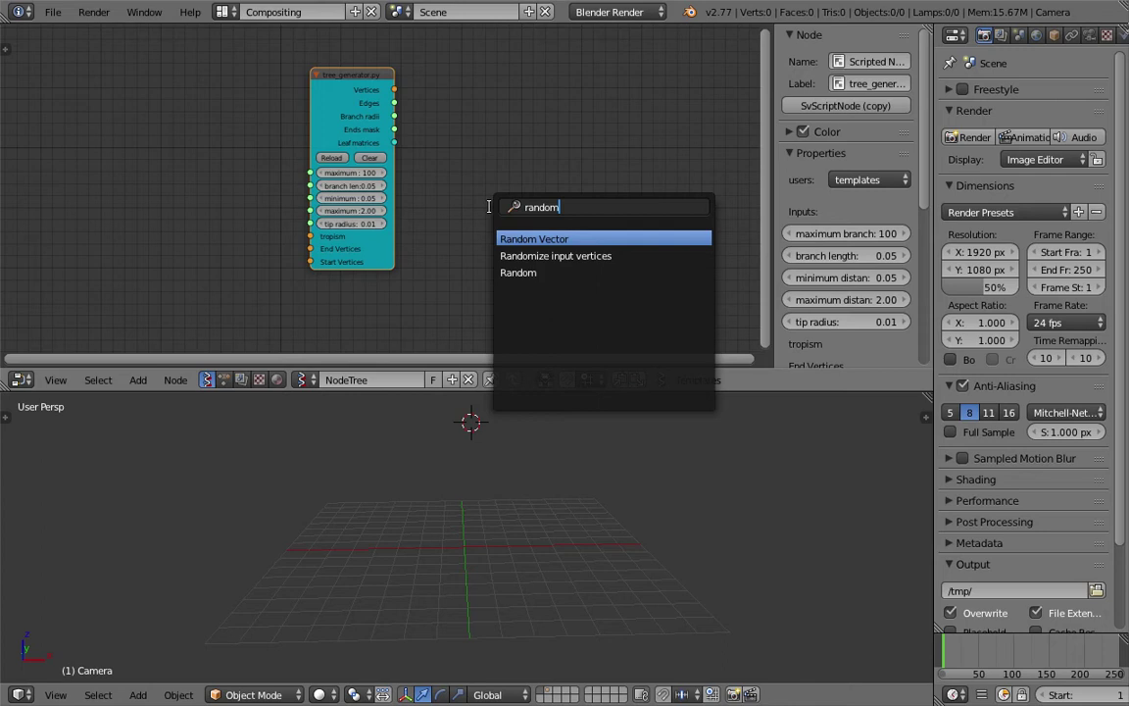
key("Return")
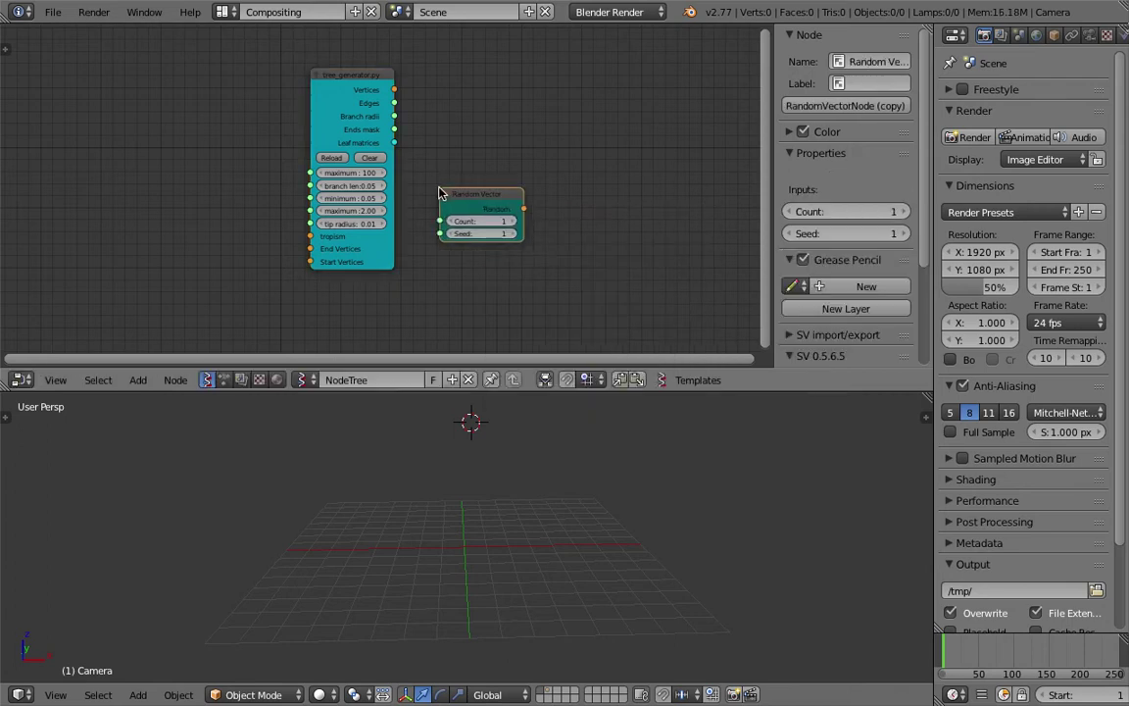
Step: Spread the two nodes apart and set the Random Vector node's Count to 50
scroll(472, 186, "up", 1)
left_click_drag(284, 49, 177, 49)
scroll(392, 181, "down", 2)
left_click_drag(494, 197, 467, 164)
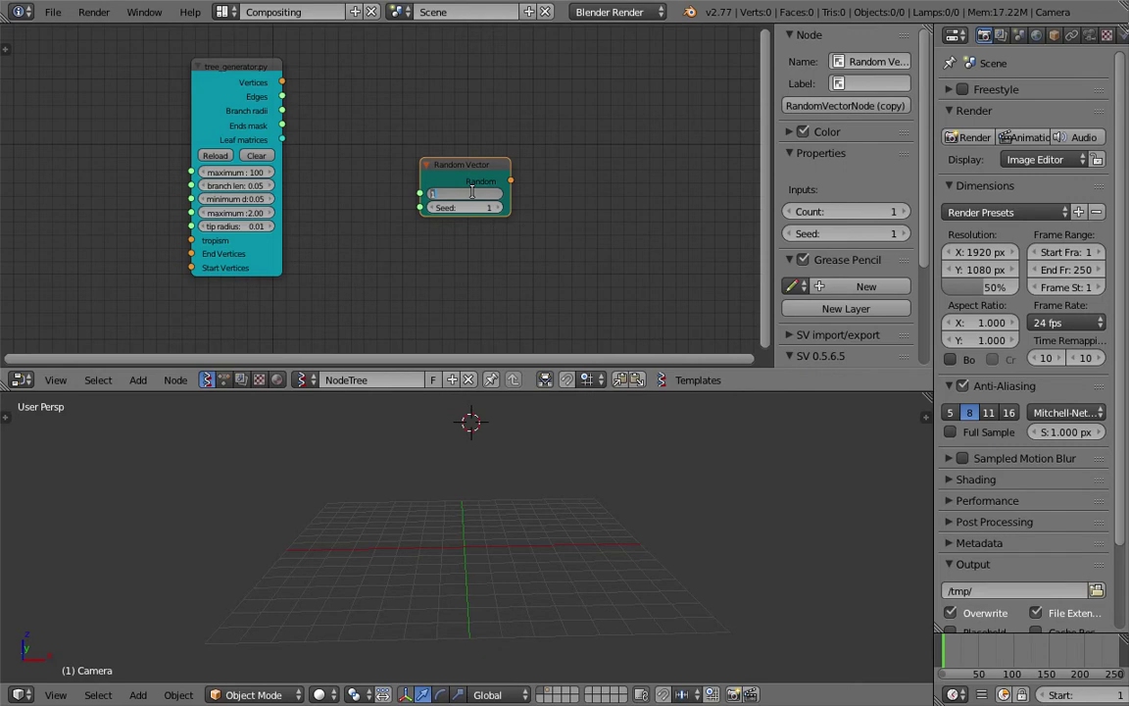
type("50")
key("Return")
Step: Place the Random Vector node before the tree generator node and connect its Random output to End Vertices
left_click_drag(469, 167, 374, 177)
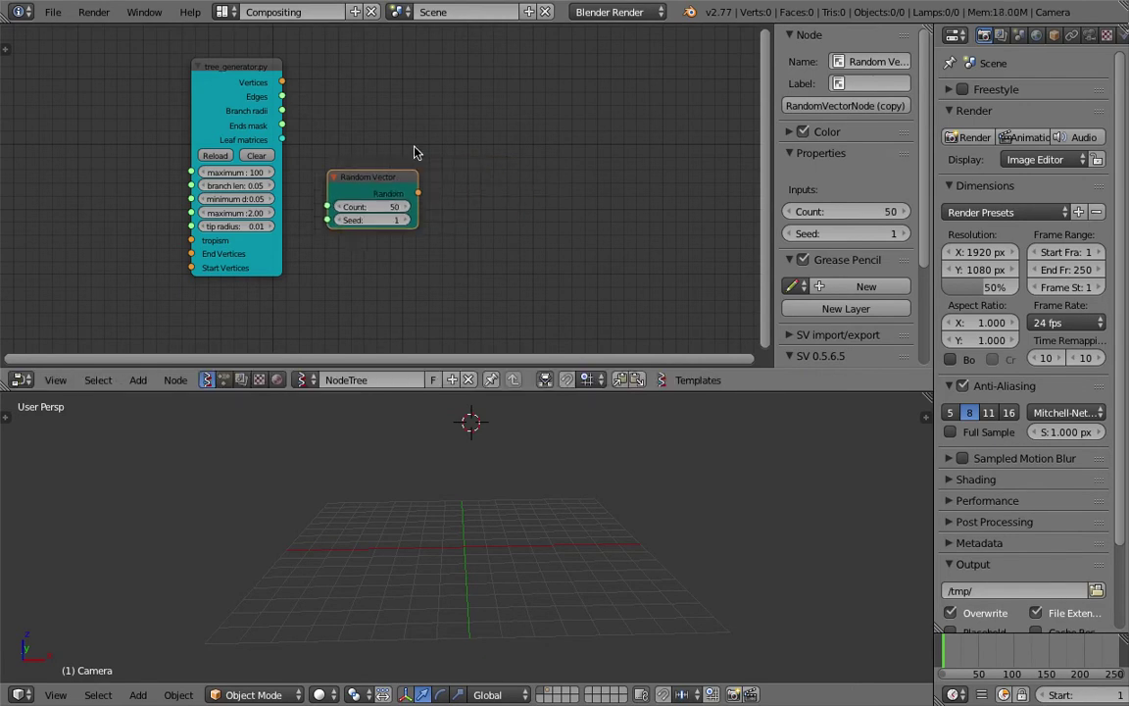
middle_click_drag(431, 143, 620, 116)
left_click_drag(570, 145, 160, 157)
middle_click_drag(171, 154, 197, 155)
scroll(217, 151, "up", 1)
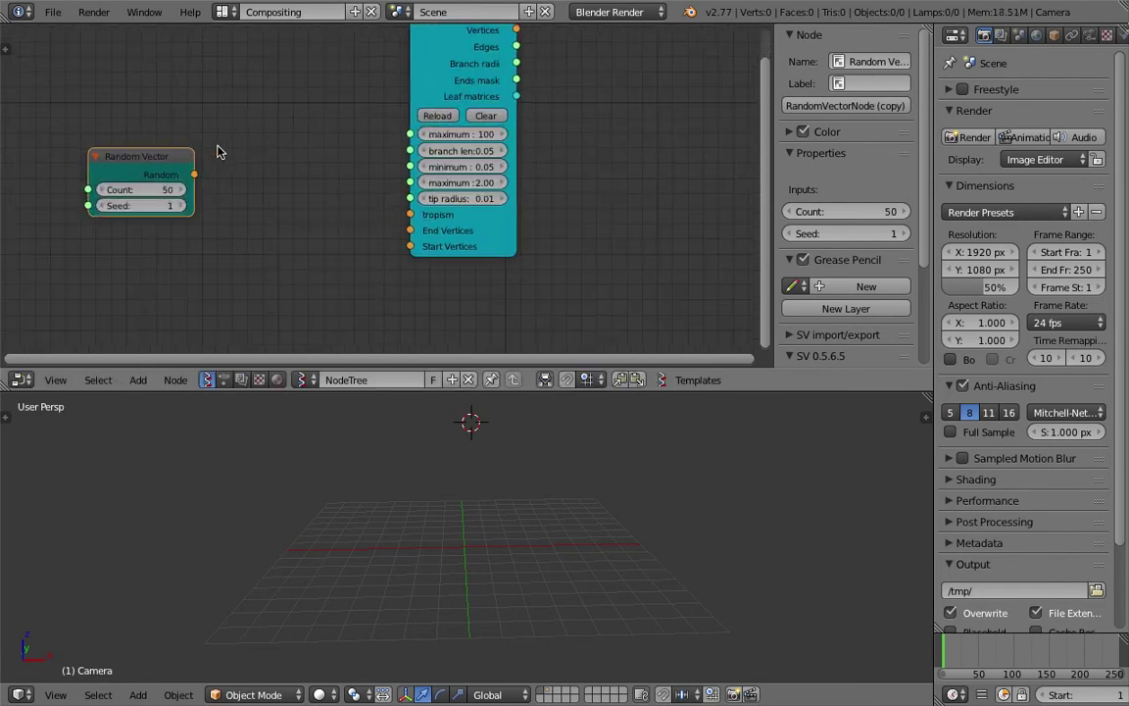
left_click_drag(196, 176, 409, 231)
Step: Add a Vector in node and connect its Vectors output to the tree generator's Start Vertices input
middle_click_drag(279, 251, 315, 235)
key("shift+a")
left_click(314, 231)
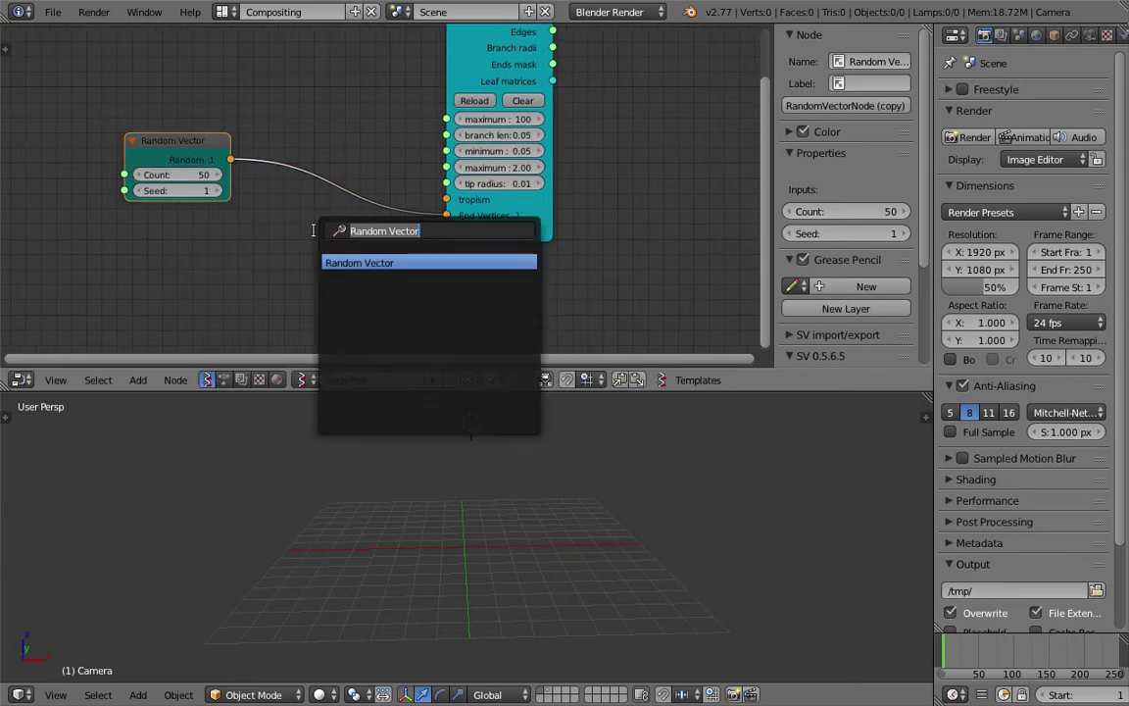
type("vect")
key("Down")
key("Return")
left_click_drag(392, 256, 446, 232)
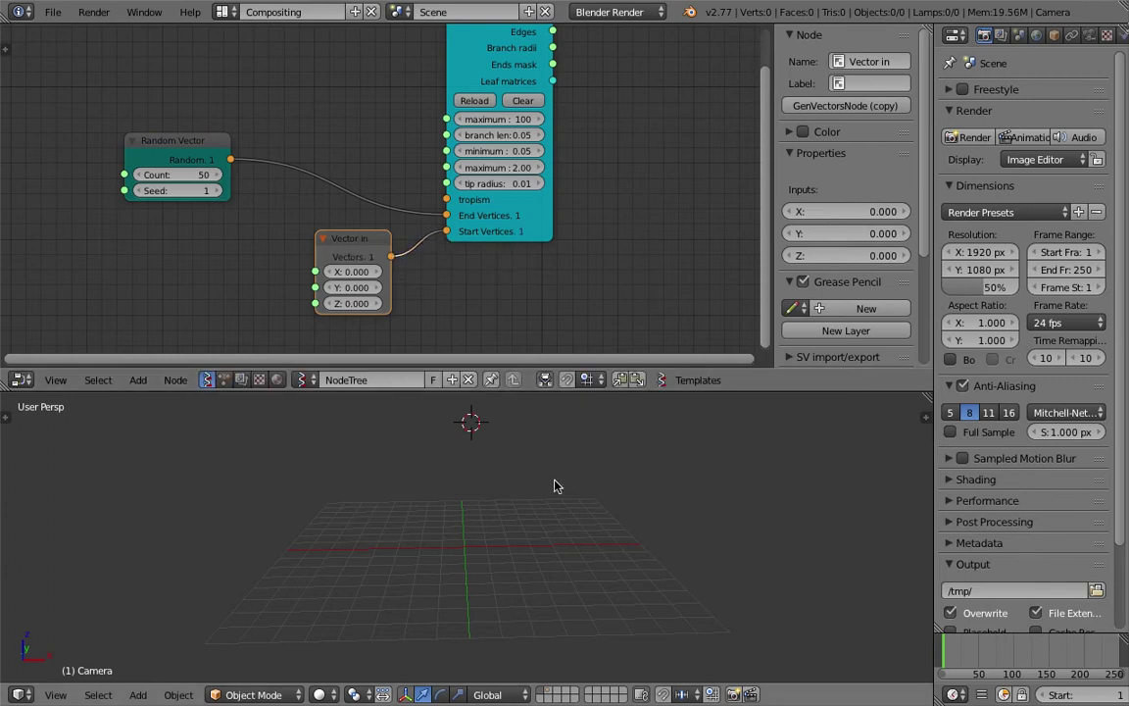
scroll(627, 177, "down", 2)
middle_click_drag(627, 176, 503, 206)
key("shift+a")
left_click(603, 160)
type("view")
Step: Save the file to the Desktop as SV_tree_generator_advanced_001.blend
left_click(52, 12)
left_click(59, 157)
left_click(255, 79)
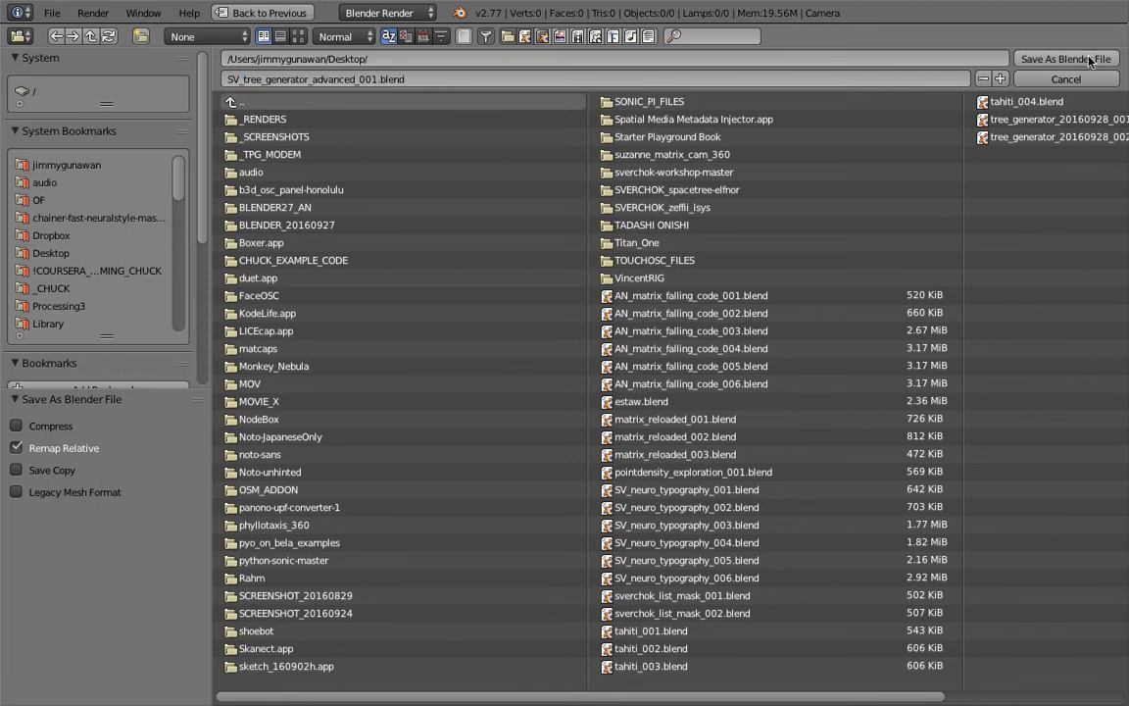
left_click(1024, 59)
Step: Save the scene again under the next incremented file name
left_click(53, 12)
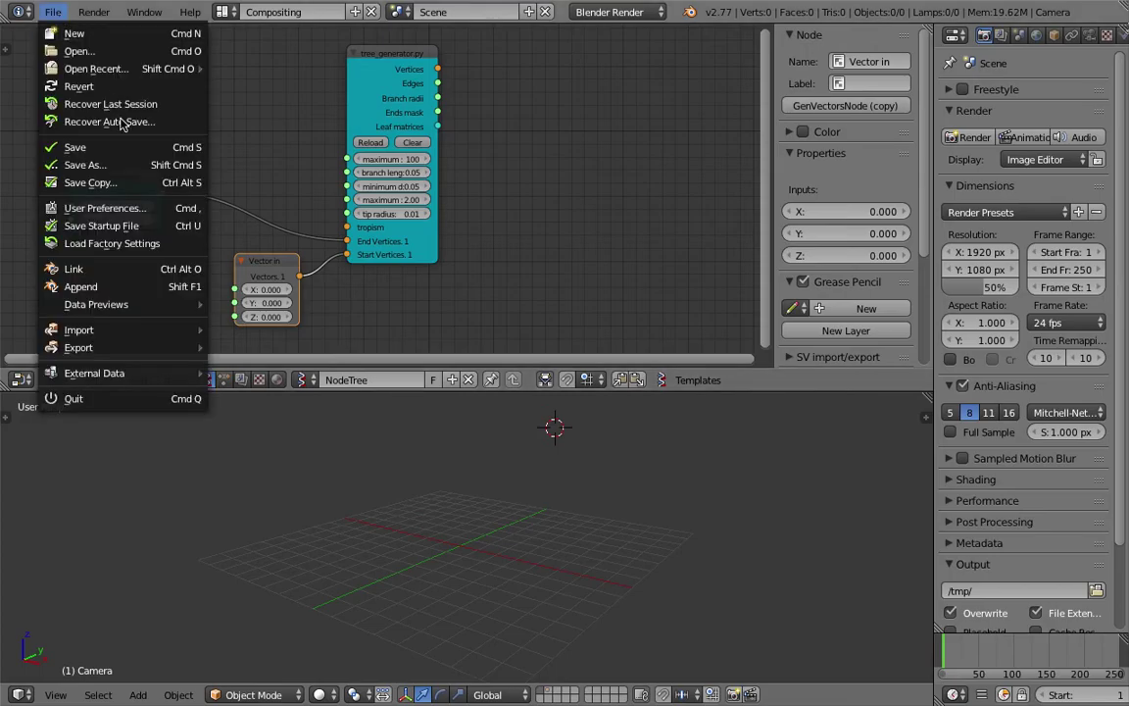
left_click(49, 166)
left_click(1001, 78)
left_click(1034, 58)
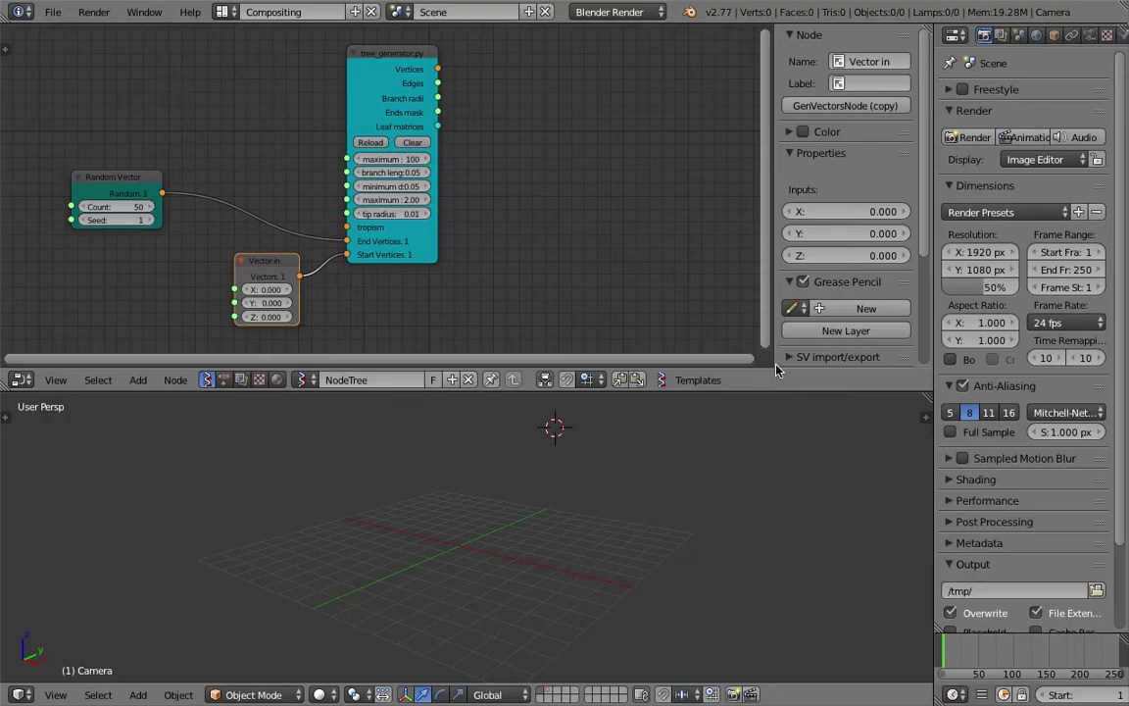
Step: Add a Viewer Draw node and connect the tree generator's Vertices and Edges outputs to its vertices and edg_pol inputs
mouse_move(579, 482)
middle_mouse_down()
mouse_move(570, 534)
mouse_move(570, 486)
middle_mouse_up()
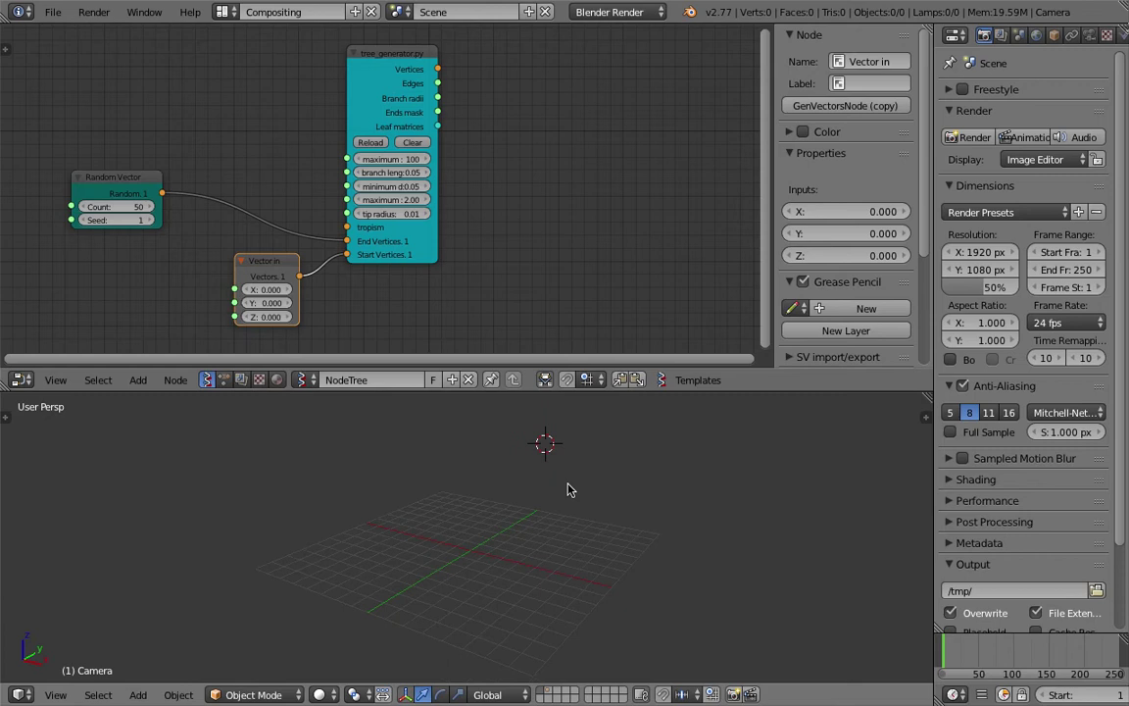
left_click(398, 66)
key("space")
type("view")
key("Down")
key("Up")
key("Return")
mouse_move(438, 69)
left_mouse_down()
mouse_move(554, 225)
mouse_move(500, 183)
mouse_move(552, 237)
left_mouse_up()
mouse_move(545, 486)
middle_mouse_down()
mouse_move(650, 461)
mouse_move(549, 387)
mouse_move(433, 456)
mouse_move(576, 507)
mouse_move(556, 498)
middle_mouse_up()
Step: Tidy the input nodes' placement and raise the Random Vector node's Count to 90
middle_click_drag(281, 269, 307, 232)
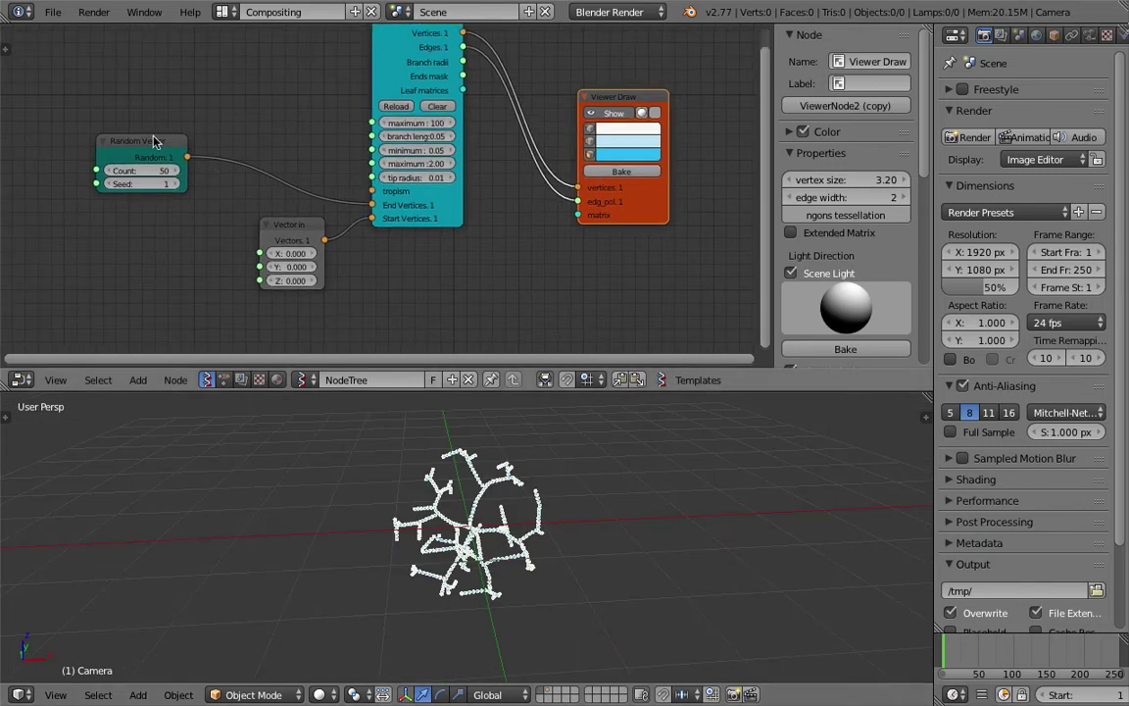
left_click_drag(154, 140, 158, 109)
middle_click_drag(378, 234, 336, 238)
left_click_drag(265, 231, 245, 242)
scroll(311, 255, "down", 1)
middle_click_drag(312, 255, 353, 245)
mouse_move(195, 122)
left_mouse_down()
mouse_move(174, 121)
mouse_move(176, 140)
mouse_move(211, 139)
left_mouse_up()
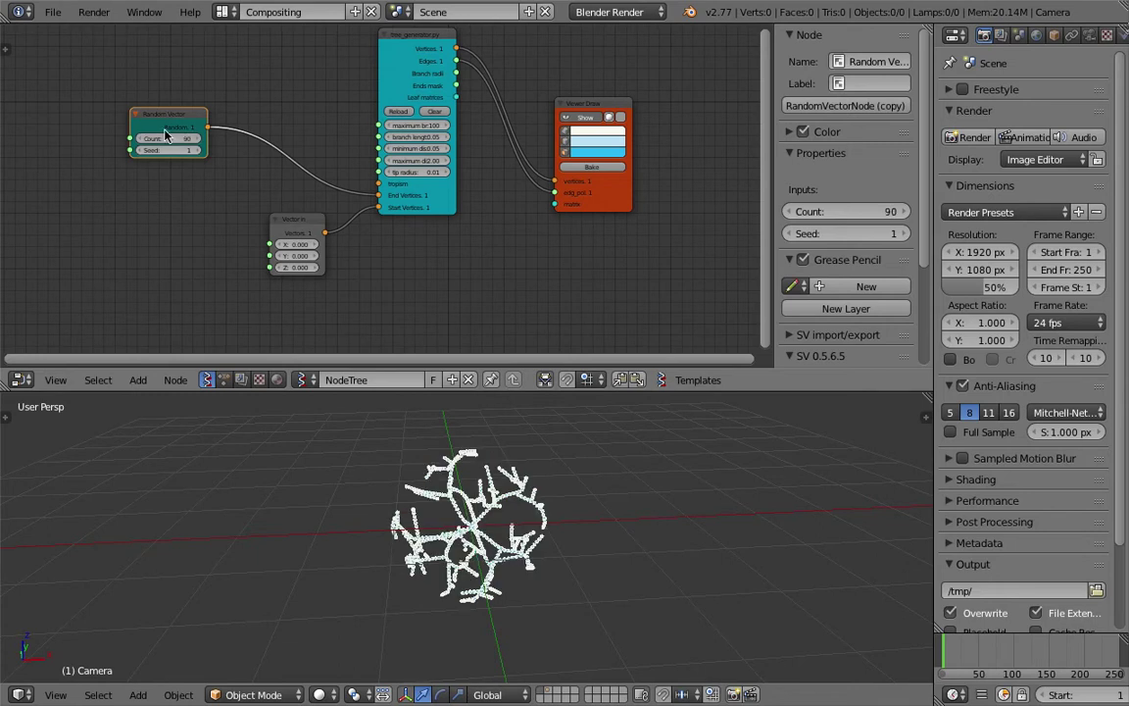
Step: Examine the generated branch structure in the 3D view from several angles and distances
middle_click_drag(476, 525, 466, 421)
scroll(187, 147, "up", 3)
scroll(221, 138, "up", 1)
scroll(403, 244, "up", 2)
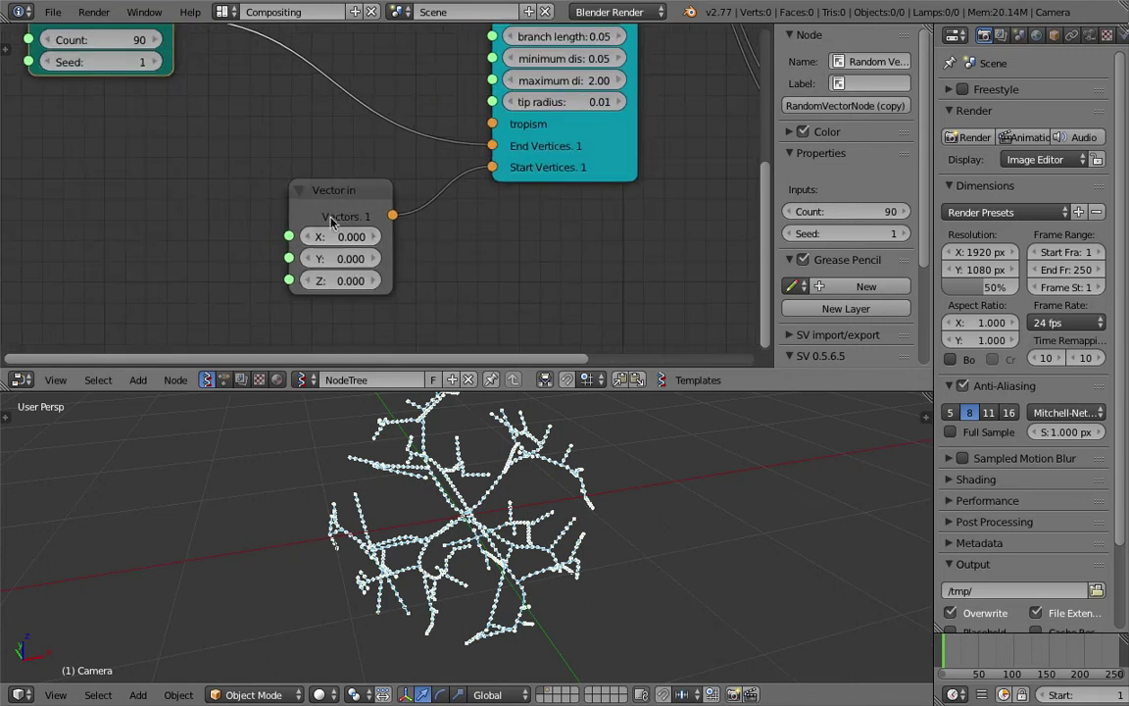
middle_click_drag(453, 480, 459, 526)
scroll(454, 502, "up", 3)
scroll(443, 509, "down", 3)
middle_click_drag(487, 471, 460, 490)
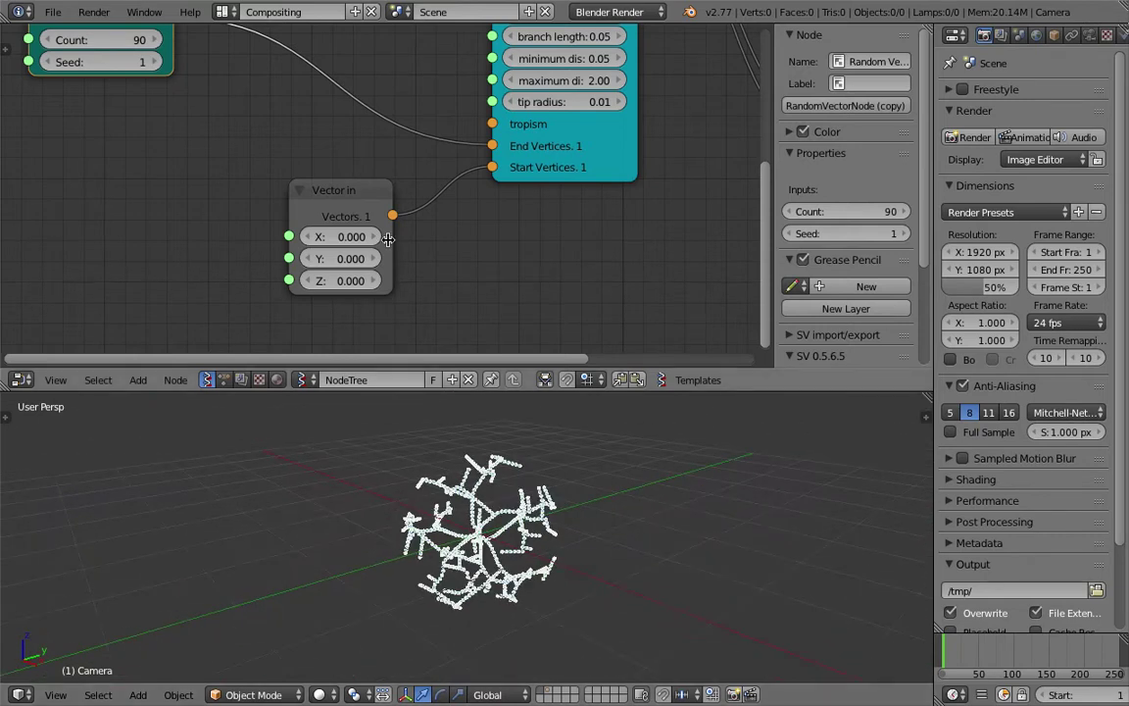
Step: Move the Random Vector node farther away from the tree generator node to make room between them
scroll(388, 239, "down", 2)
middle_click_drag(368, 213, 328, 234)
scroll(149, 116, "down", 1)
middle_click_drag(164, 117, 191, 119)
left_click_drag(214, 109, 175, 115)
middle_click_drag(174, 115, 243, 169)
left_click_drag(225, 121, 190, 112)
middle_click_drag(534, 568, 487, 538)
scroll(522, 516, "down", 3)
middle_click_drag(562, 525, 555, 499)
middle_click_drag(212, 244, 218, 250)
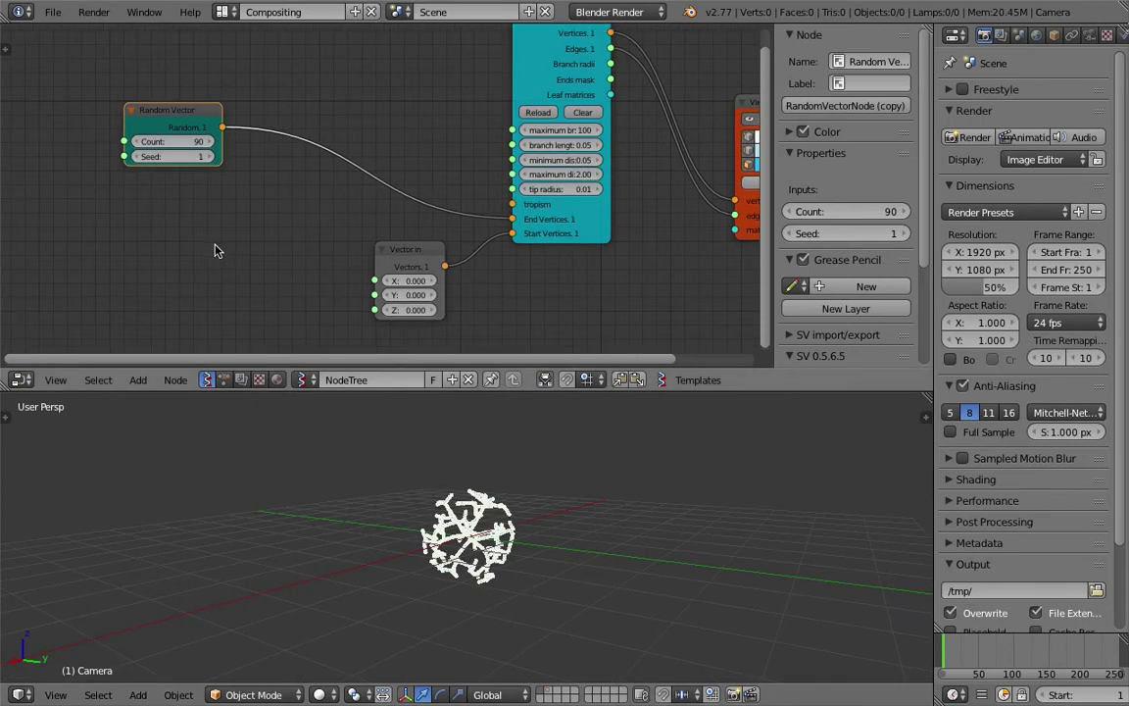
middle_click_drag(231, 468, 275, 470)
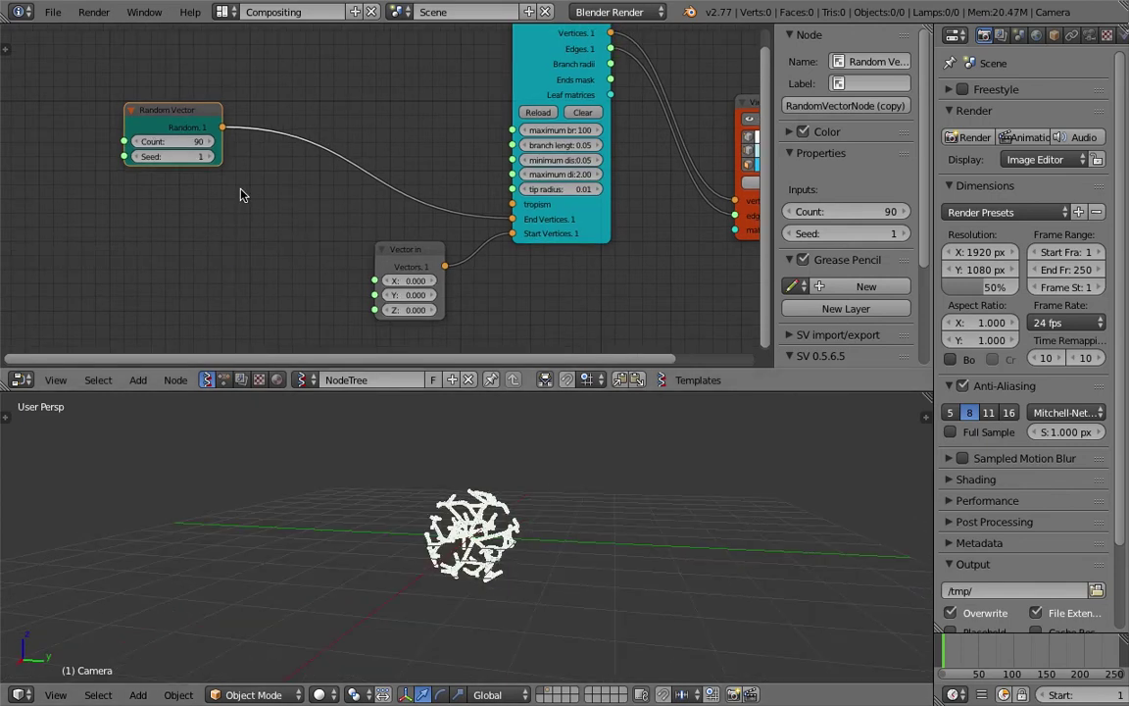
Step: Add a Vector Math node between the Random Vector and tree generator nodes and set its function to Multiply Scalar
key("shift+a")
left_click(238, 190)
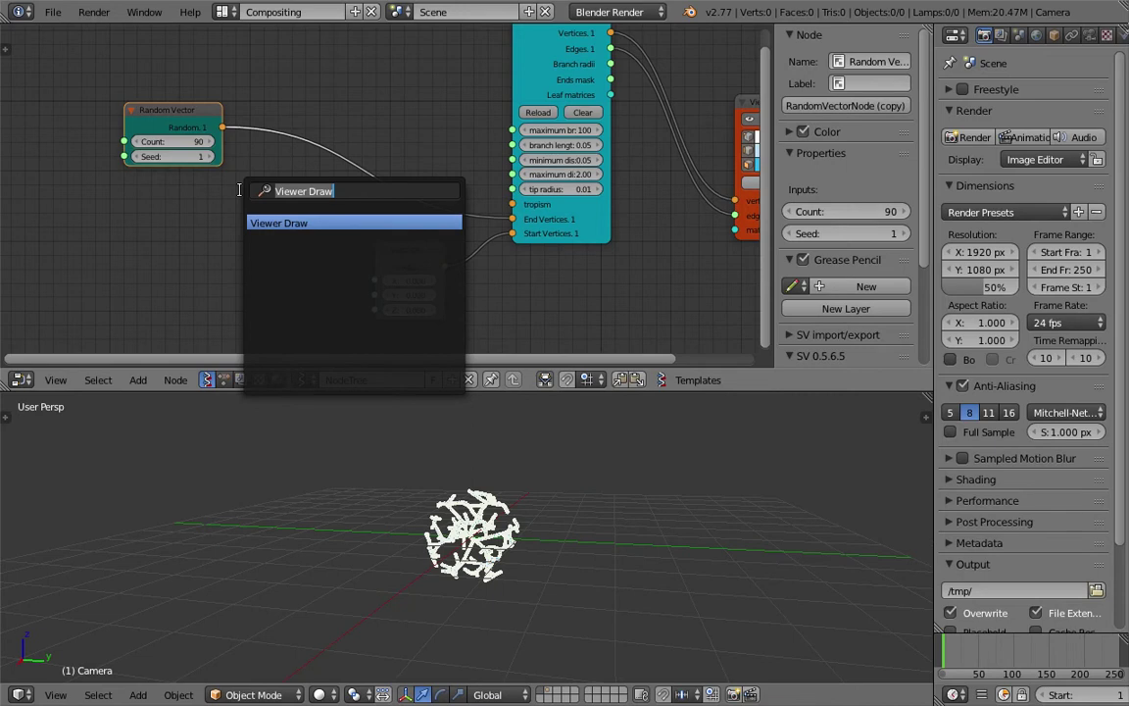
type("vector m")
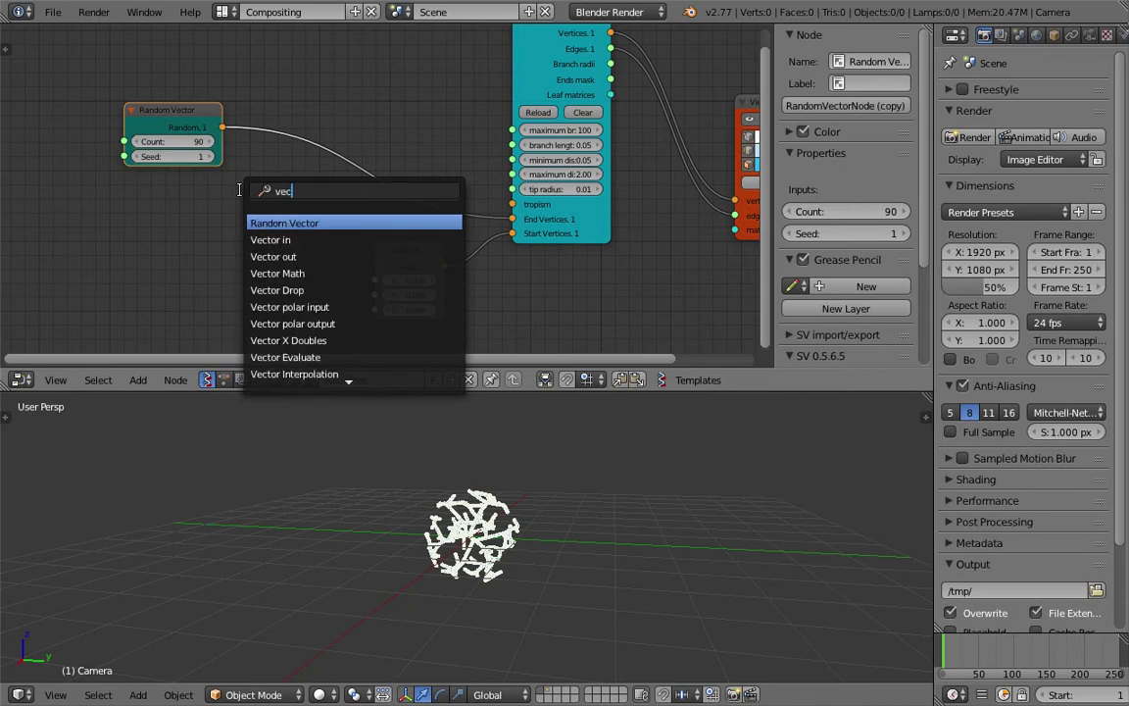
key("Return")
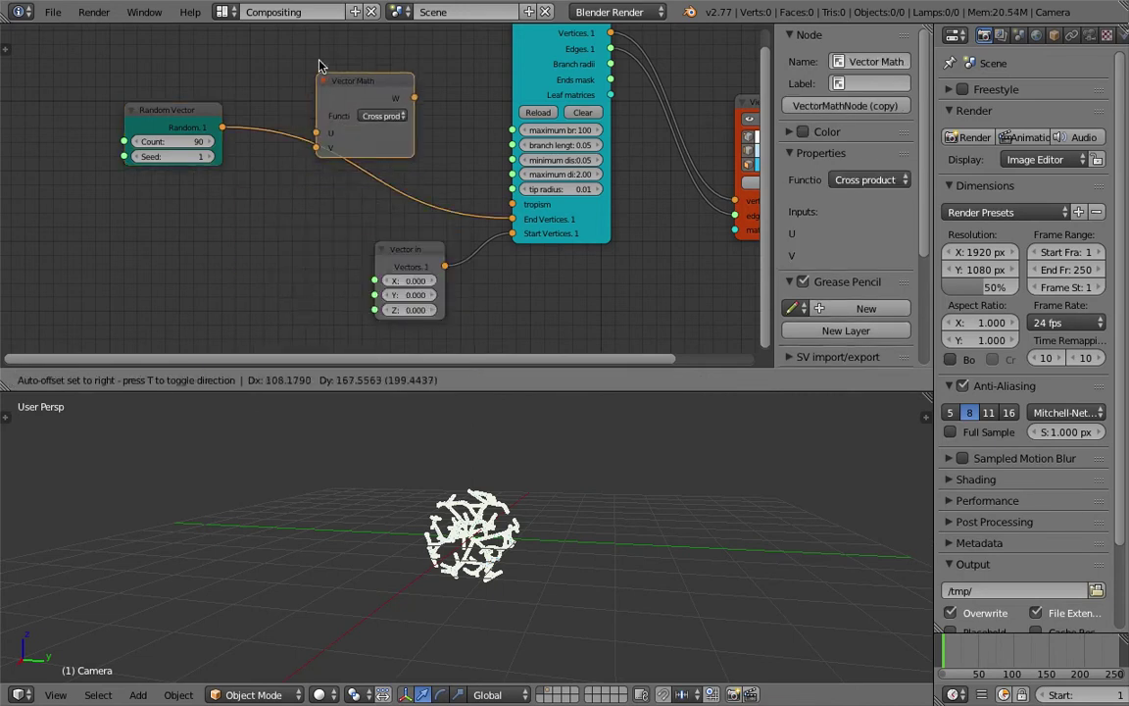
left_click(320, 56)
middle_click_drag(361, 91, 357, 186)
scroll(358, 186, "up", 3)
left_click(359, 191)
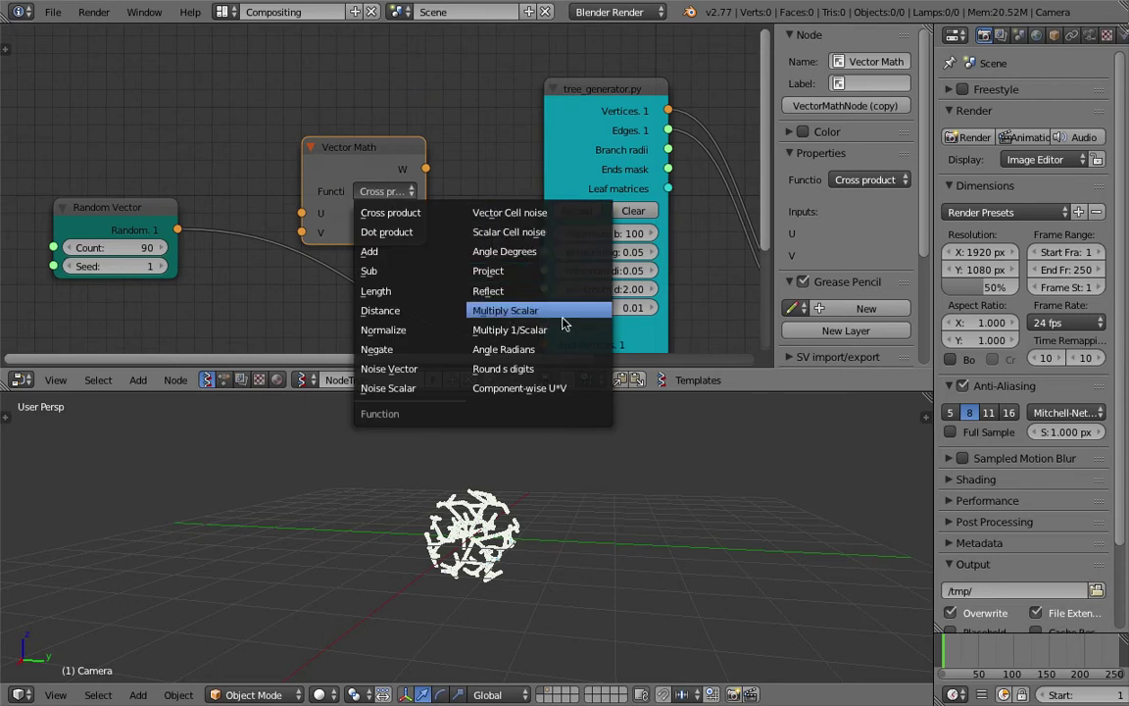
left_click(506, 310)
left_click_drag(379, 153, 396, 125)
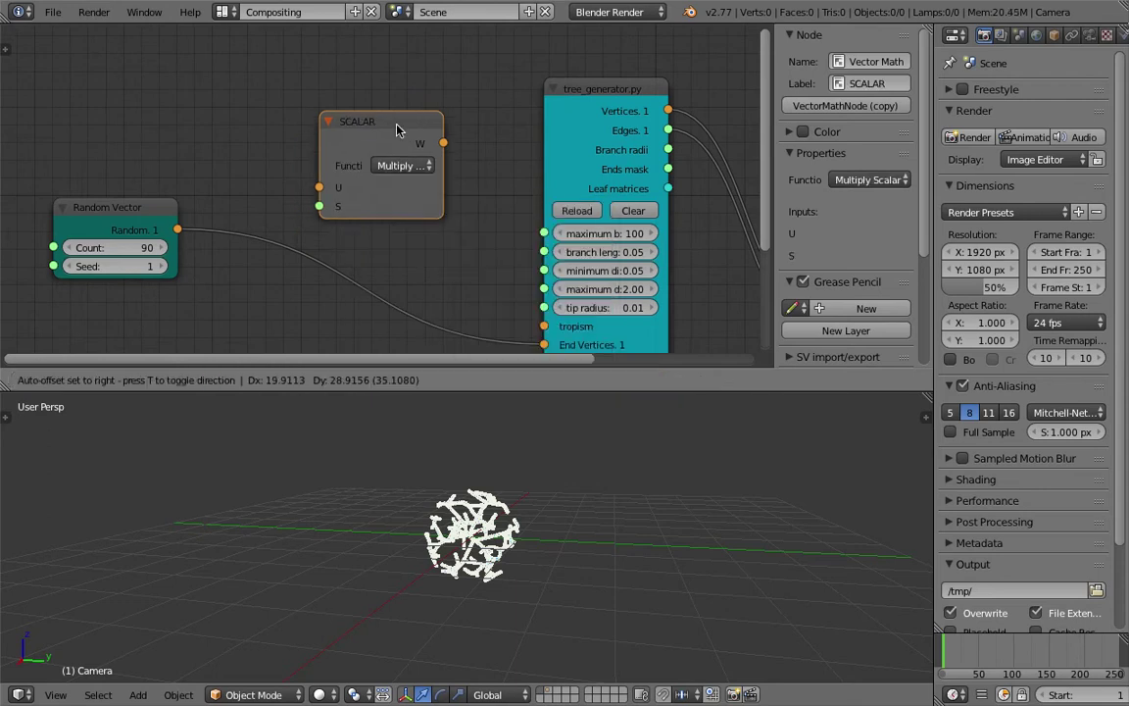
Step: Connect the Random Vector output to the multiply node's U input and a new Float node to its S input
left_click_drag(177, 229, 173, 169)
left_click_drag(278, 180, 300, 186)
middle_click_drag(249, 164, 348, 155)
scroll(333, 147, "down", 2)
key("shift+a")
left_click(308, 130)
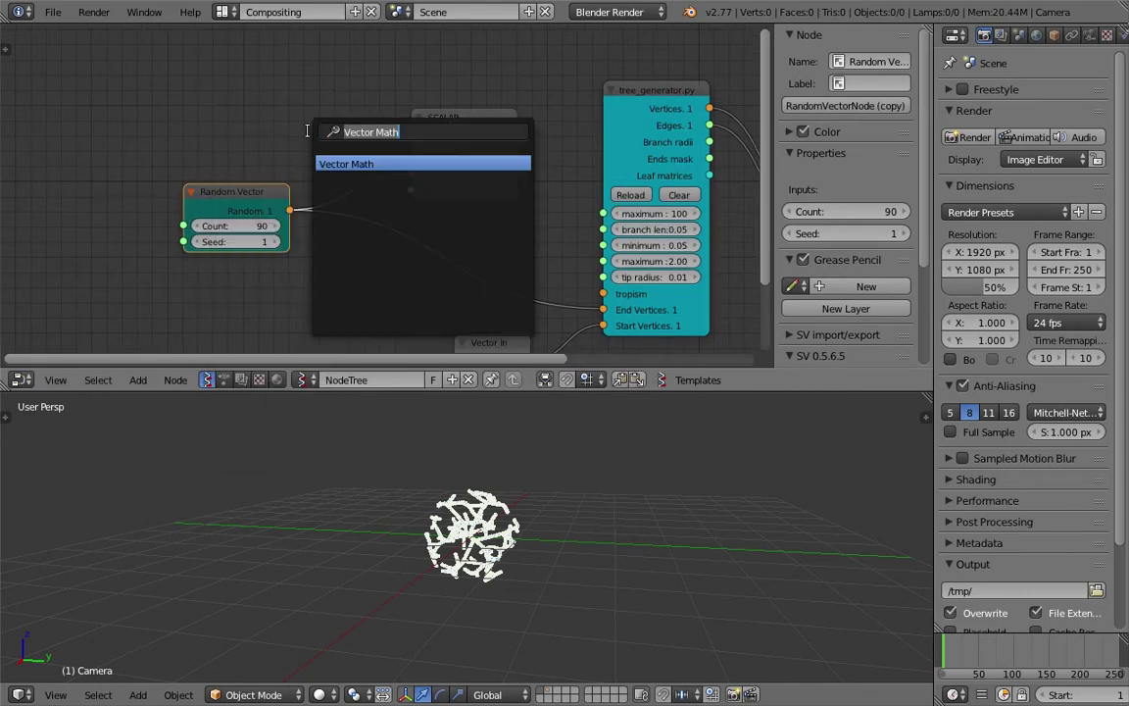
type("float")
key("Down")
key("Return")
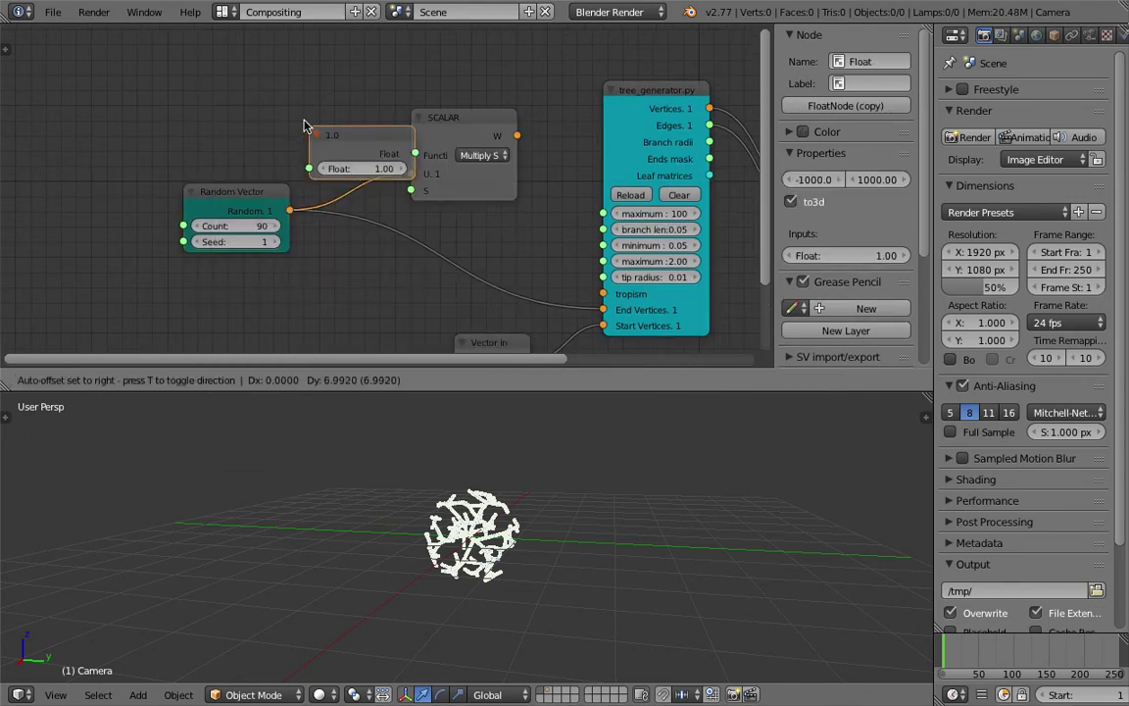
left_click(284, 114)
left_click_drag(372, 133, 411, 190)
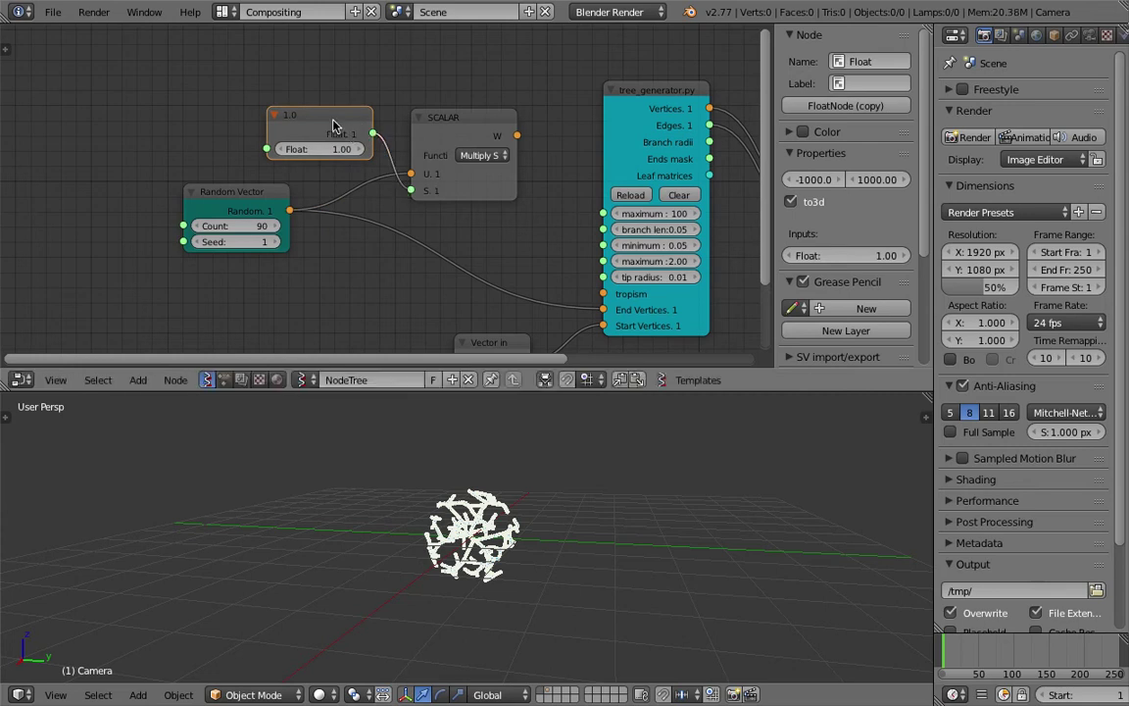
Step: Move the Float node clear of the multiply node and connect the W output to the tree generator's End Vertices input
left_click_drag(328, 125, 270, 113)
scroll(410, 439, "up", 2)
middle_click_drag(409, 443, 384, 510)
left_click_drag(281, 137, 238, 92)
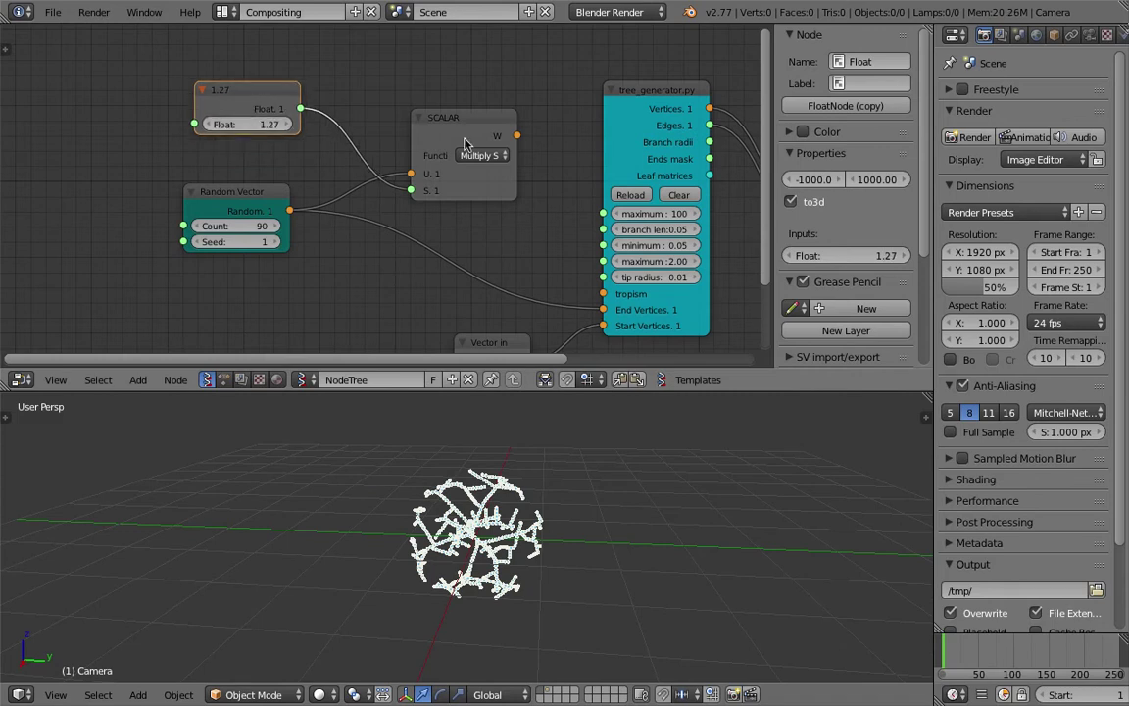
left_click_drag(517, 135, 600, 312)
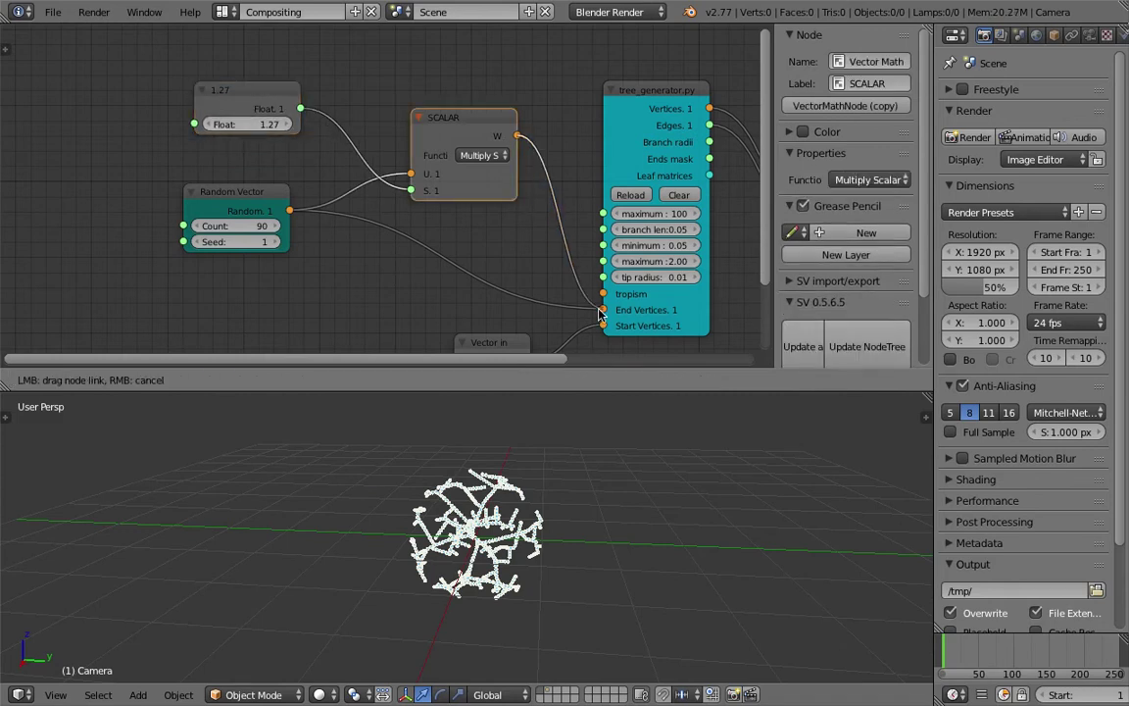
Step: Try Float node values of 2.62 and 1.48 as the scale factor for the random points
middle_click_drag(591, 522, 547, 499)
left_click_drag(276, 125, 315, 125)
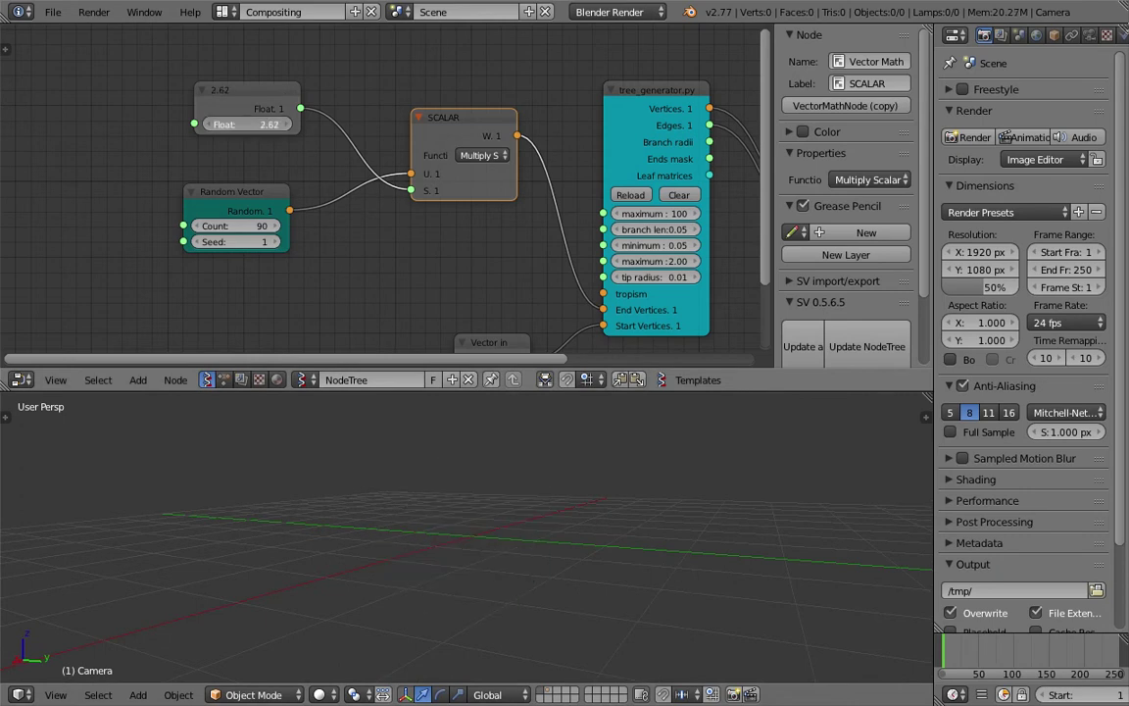
left_click_drag(276, 125, 267, 124)
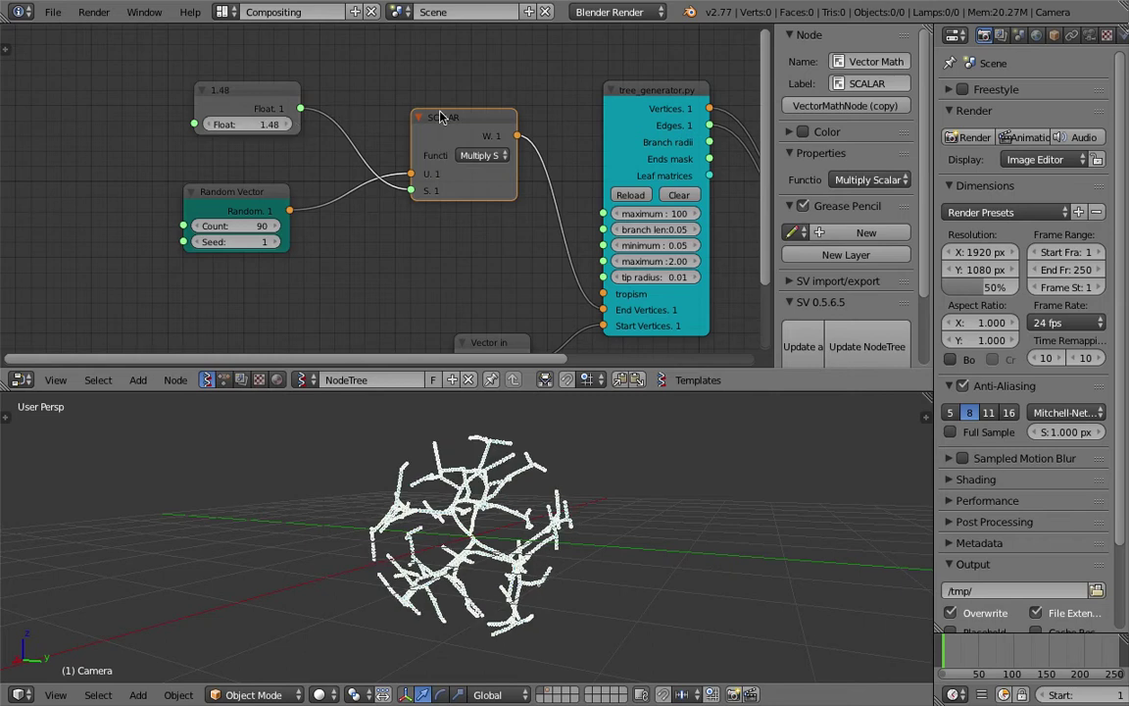
Step: Set the Float node's value to 3.00 to scale up the random end points
middle_click_drag(592, 133, 412, 132)
scroll(499, 181, "up", 3)
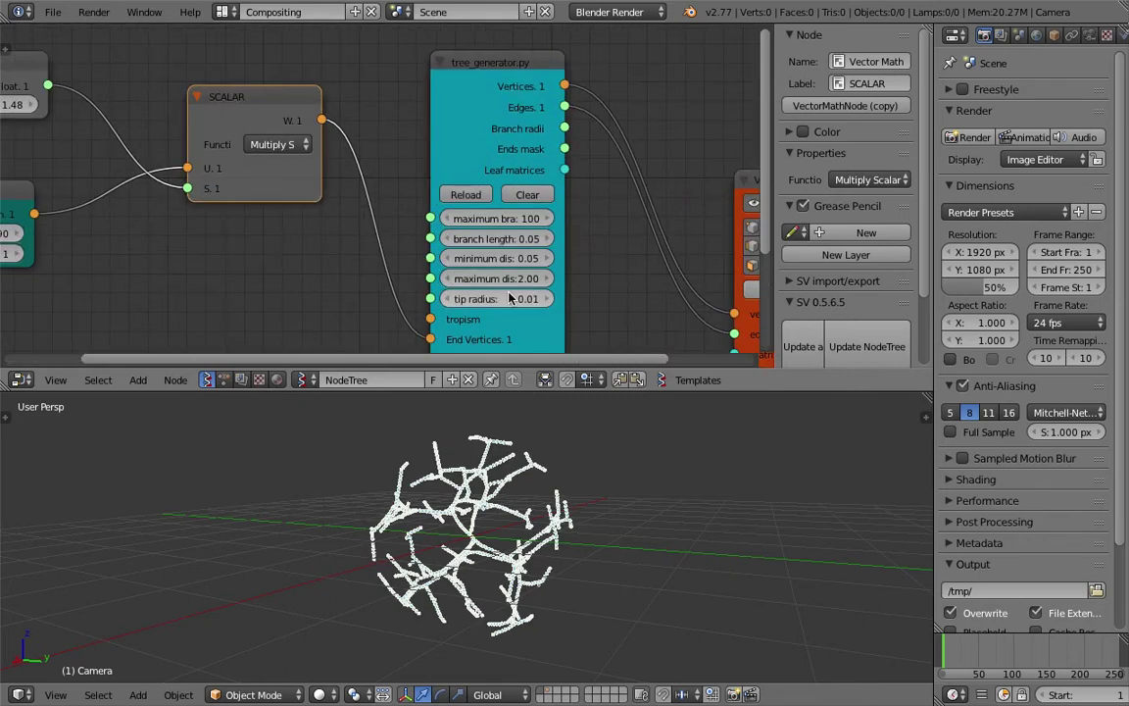
scroll(503, 541, "down", 3)
middle_click_drag(504, 540, 545, 540)
scroll(519, 283, "up", 3)
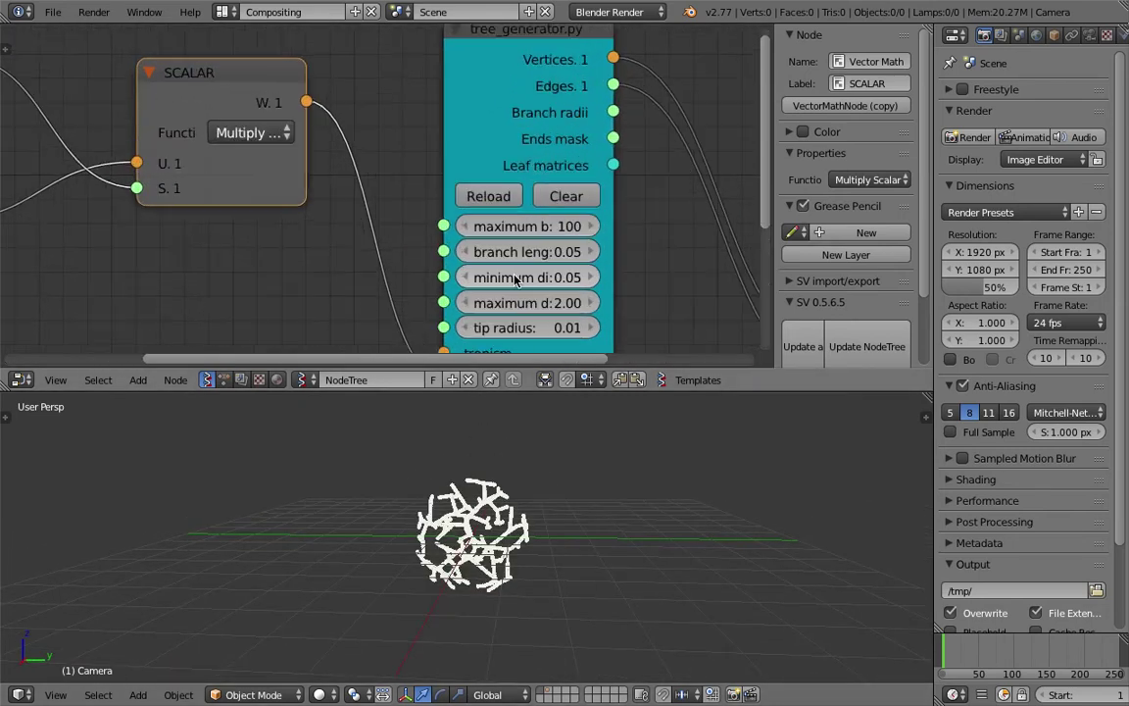
scroll(500, 304, "down", 2)
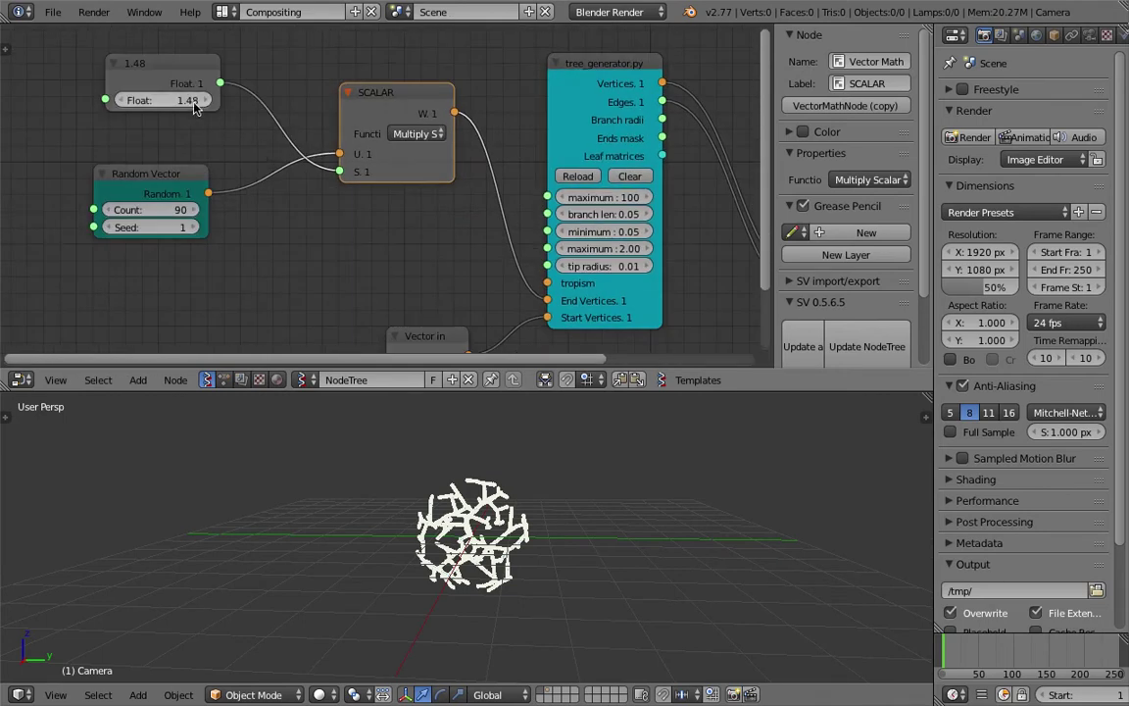
type("3")
key("Return")
Step: Set the tree generator's maximum distance to 5.00
left_click(678, 409)
scroll(535, 489, "down", 2)
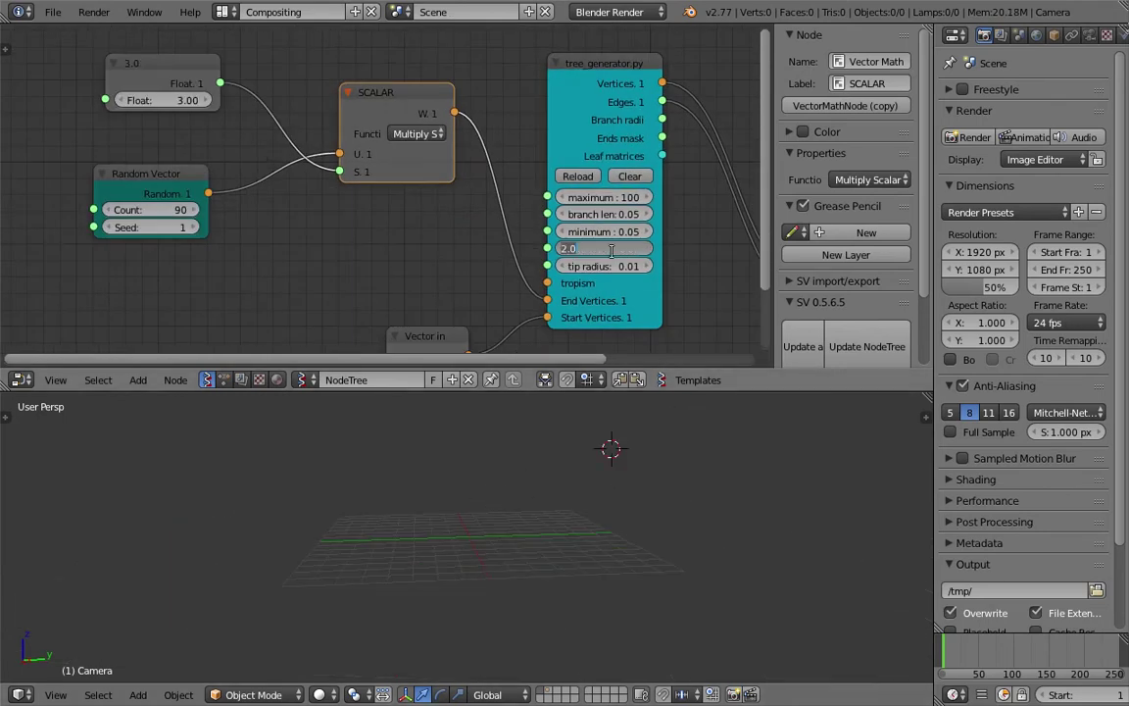
key("Return")
middle_click_drag(594, 476, 526, 511)
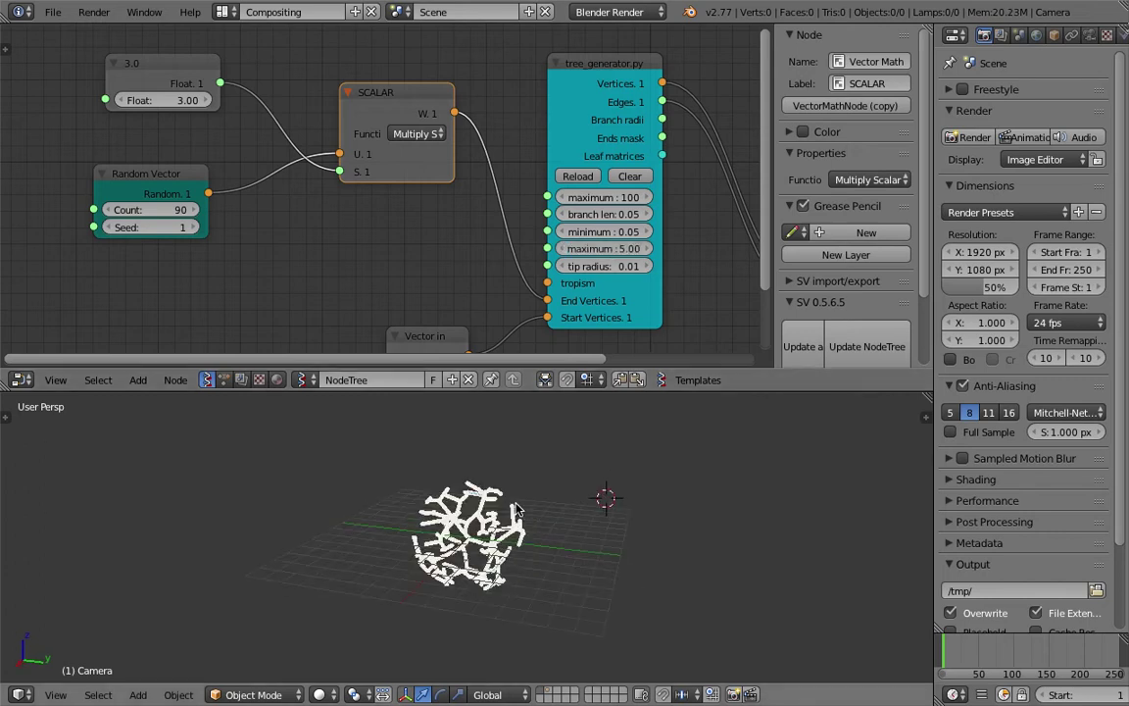
scroll(527, 511, "up", 2)
Step: Try a value of 2 in the Float node and set it back to 3
left_click(179, 102)
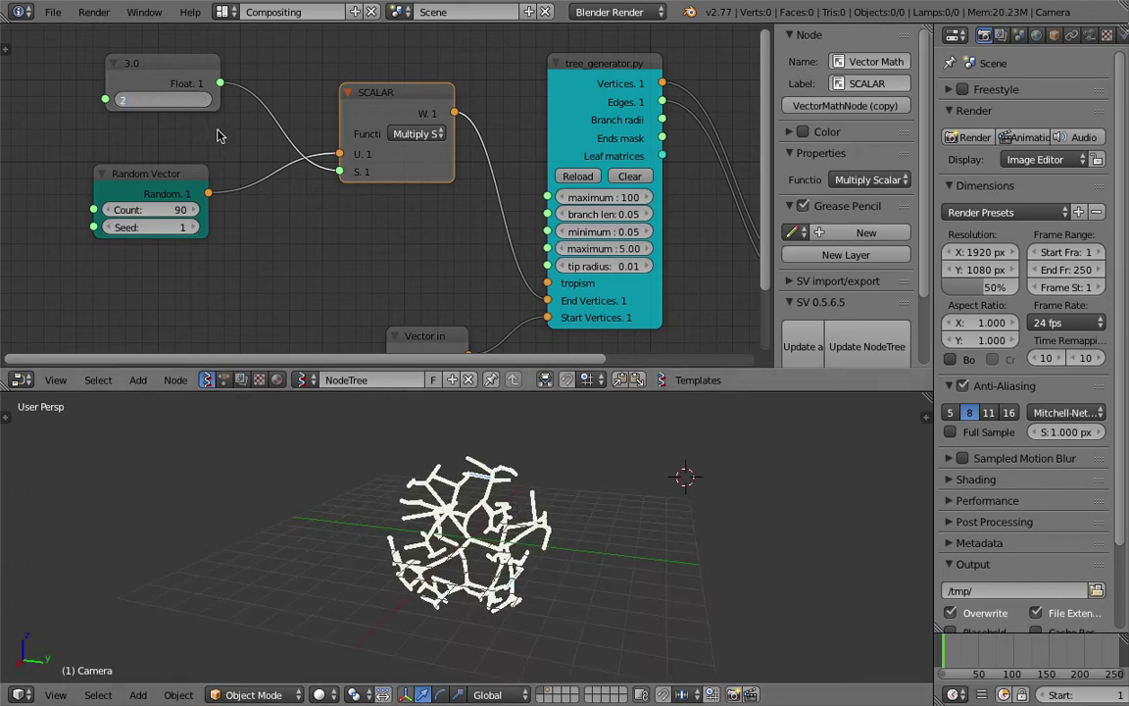
type("2")
key("Return")
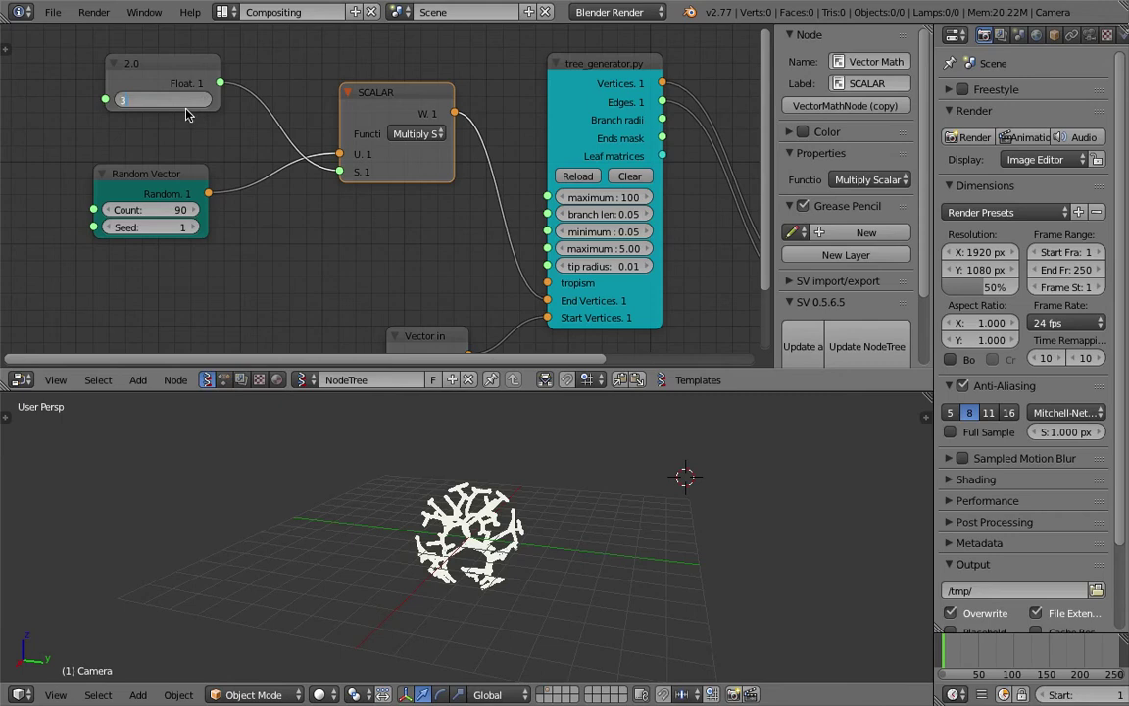
key("Return")
Step: Reposition the Viewer Draw node with its vertex display turned off and save the Blender file
mouse_move(466, 176)
middle_mouse_down()
mouse_move(401, 156)
mouse_move(207, 171)
middle_mouse_up()
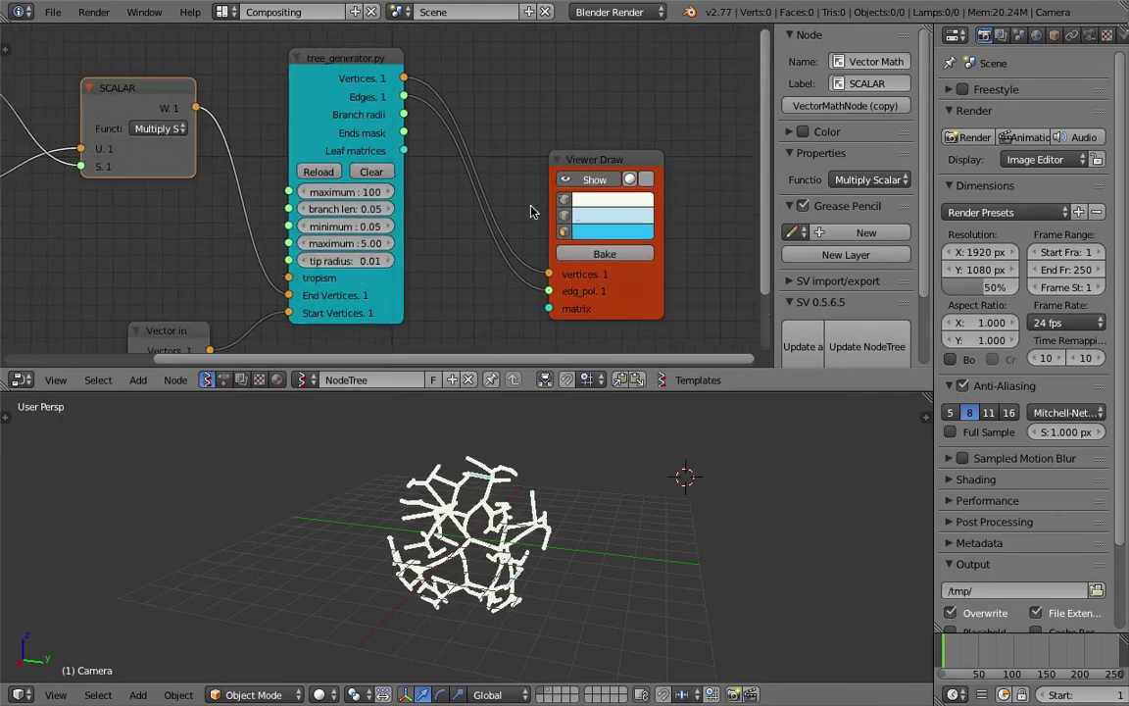
left_click_drag(591, 175, 584, 103)
scroll(581, 187, "down", 1)
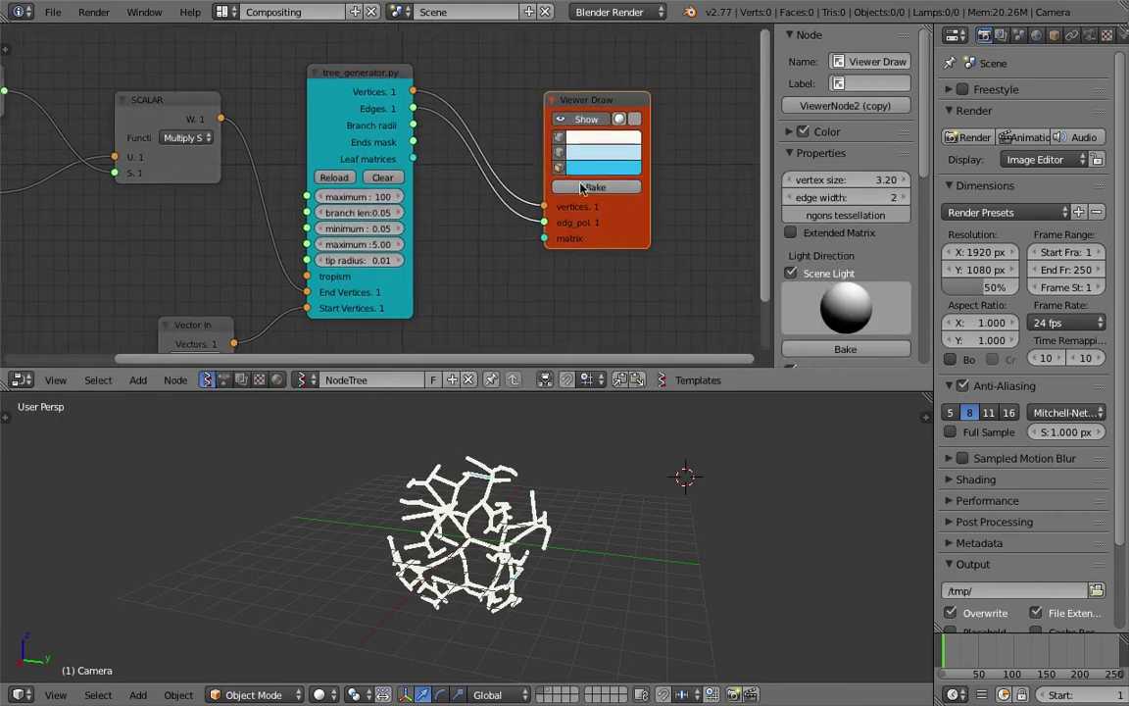
left_click(558, 140)
middle_click_drag(560, 555, 626, 501)
scroll(570, 536, "up", 4)
scroll(571, 538, "down", 4)
key("ctrl+s")
left_click(520, 487)
Step: Add a second Viewer Draw node above the multiply and tree generator nodes
middle_click_drag(475, 432, 465, 490)
scroll(287, 216, "down", 1)
middle_click_drag(223, 177, 366, 242)
middle_click_drag(551, 517, 582, 517)
middle_click_drag(513, 273, 428, 267)
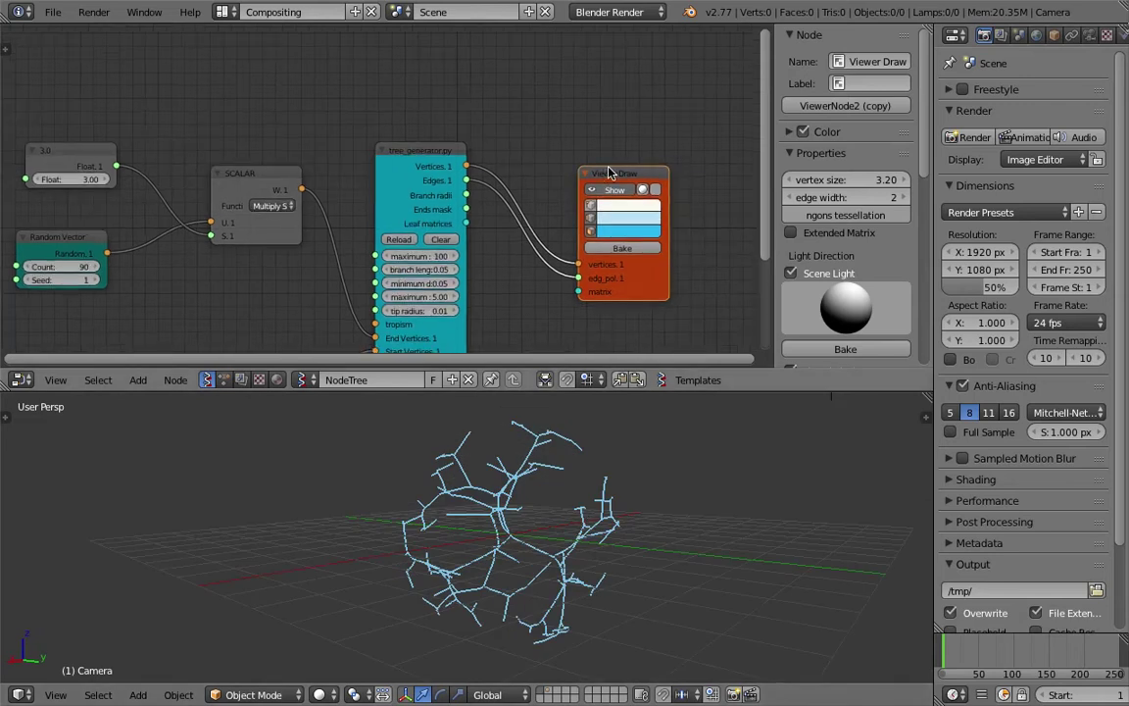
middle_click_drag(565, 153, 596, 207)
key("shift+a")
left_click(327, 83)
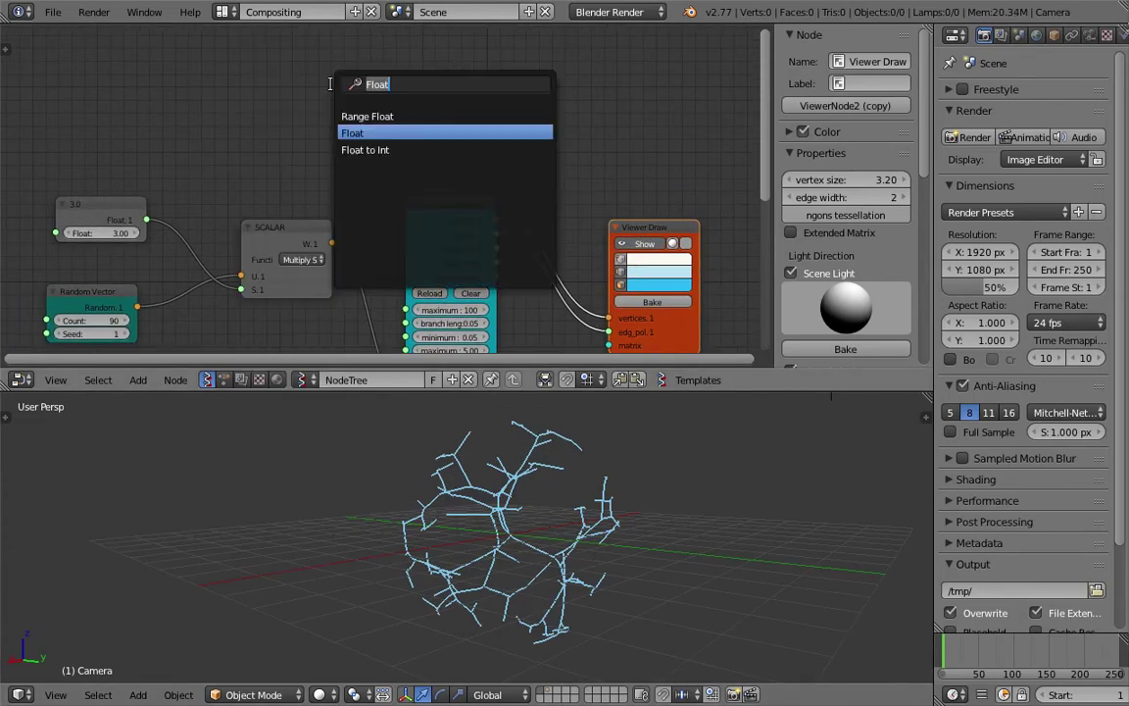
type("view")
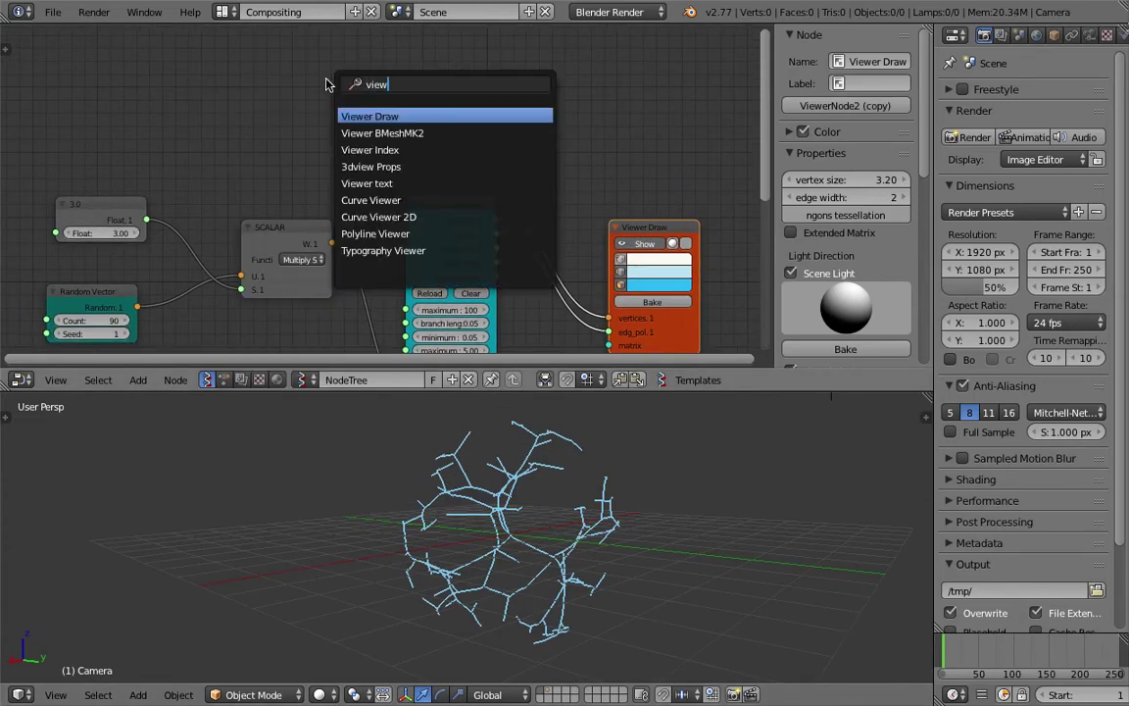
key("Return")
left_click(299, 65)
Step: Connect the multiply node's W output to the new Viewer Draw node's vertices input and shift that viewer slightly aside
middle_click_drag(188, 210, 182, 189)
left_click_drag(263, 205, 308, 204)
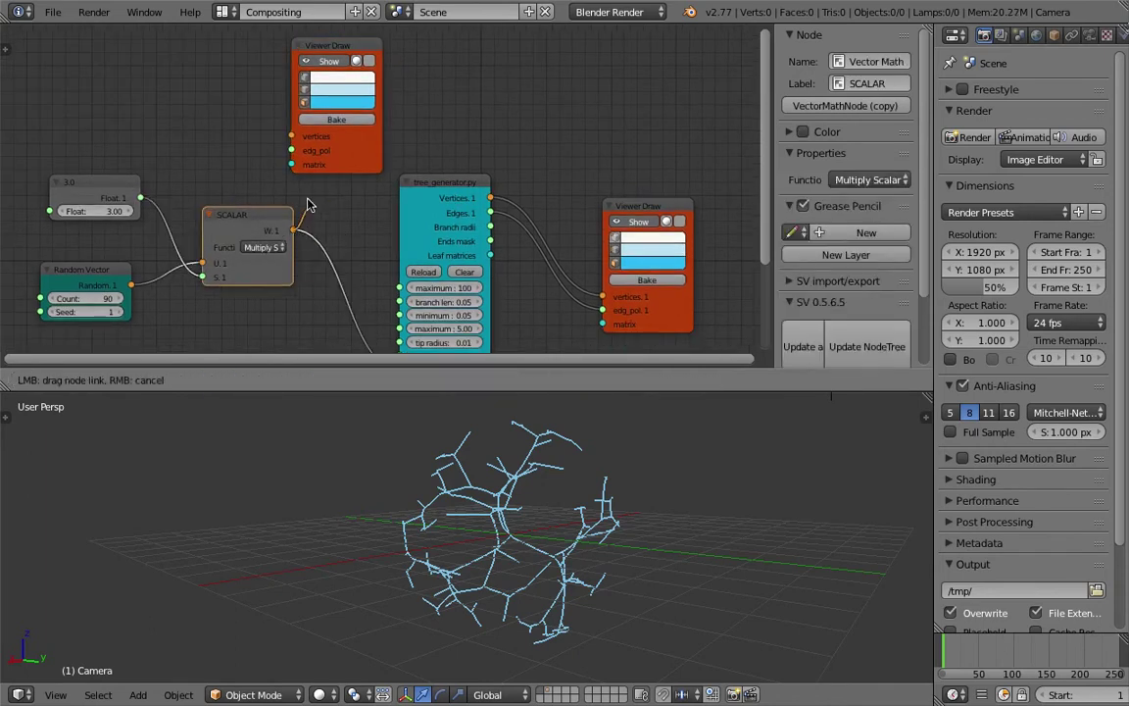
left_click_drag(368, 149, 384, 150)
mouse_move(534, 542)
middle_mouse_down()
mouse_move(525, 456)
mouse_move(535, 574)
mouse_move(480, 585)
middle_mouse_up()
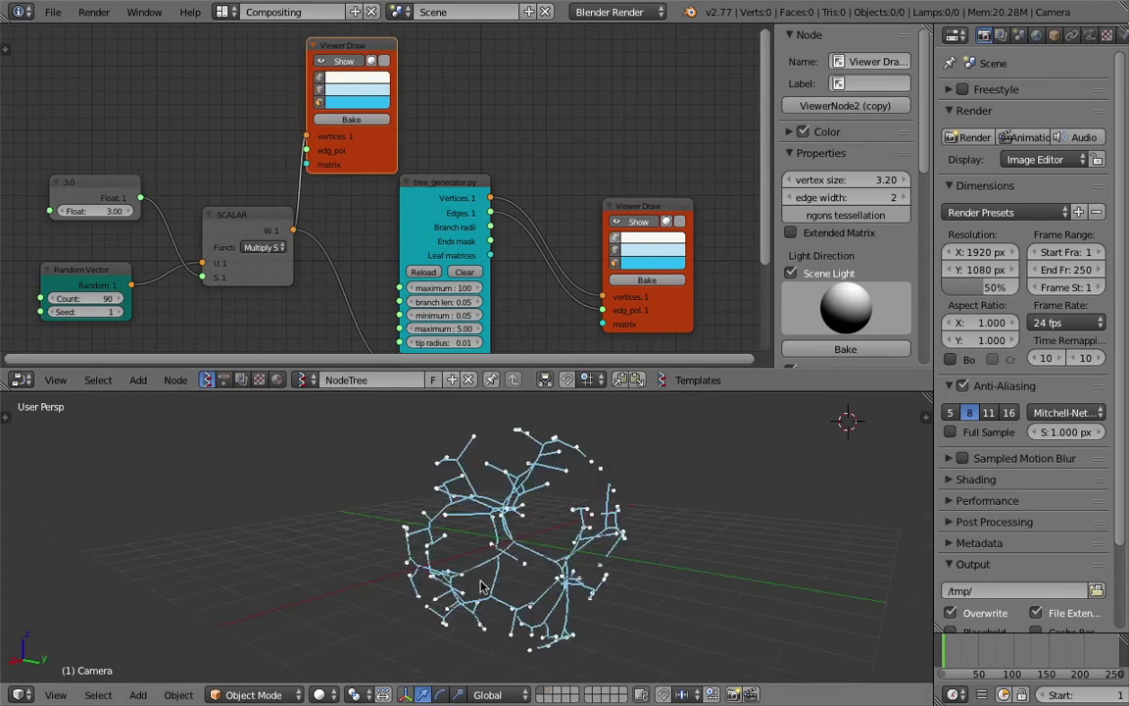
Step: Duplicate the end-point Viewer Draw node and place the copy below the tree generator node
middle_click_drag(362, 334, 410, 178)
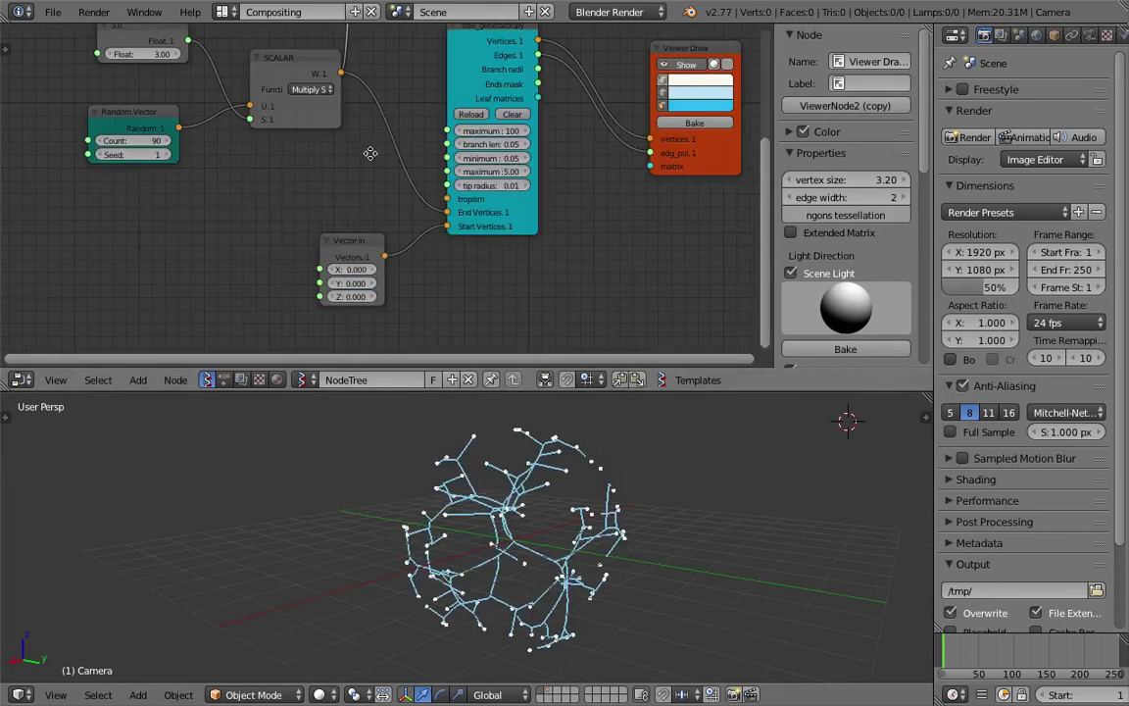
scroll(370, 153, "down", 3)
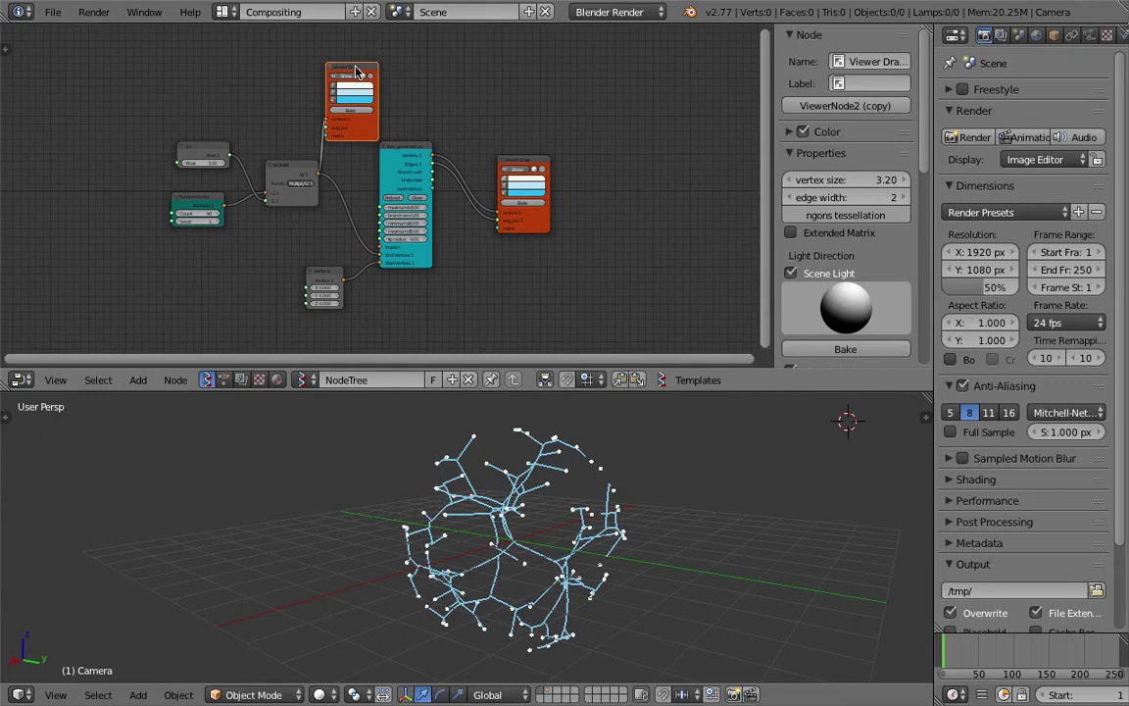
key("shift+d")
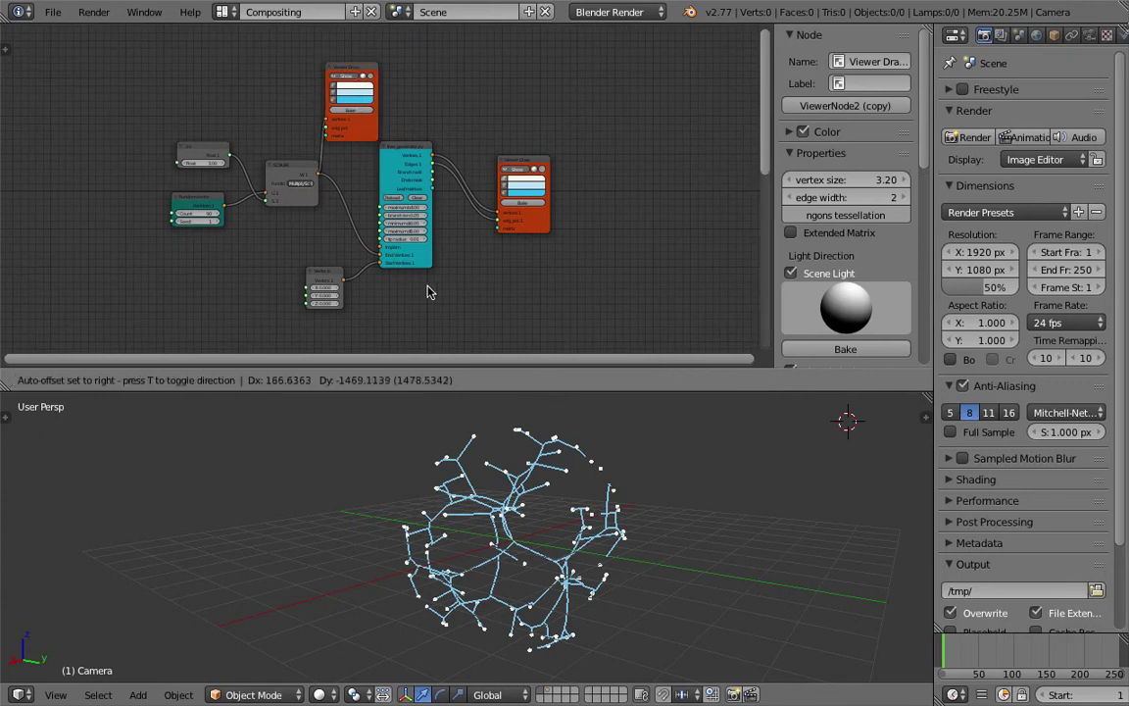
left_click(470, 299)
scroll(476, 301, "down", 3)
scroll(476, 292, "down", 4)
key("g")
left_click(428, 211)
Step: Connect the Vector in node's Vectors output to the duplicated Viewer Draw node's vertices input
scroll(353, 207, "up", 10)
middle_click_drag(325, 266, 385, 144)
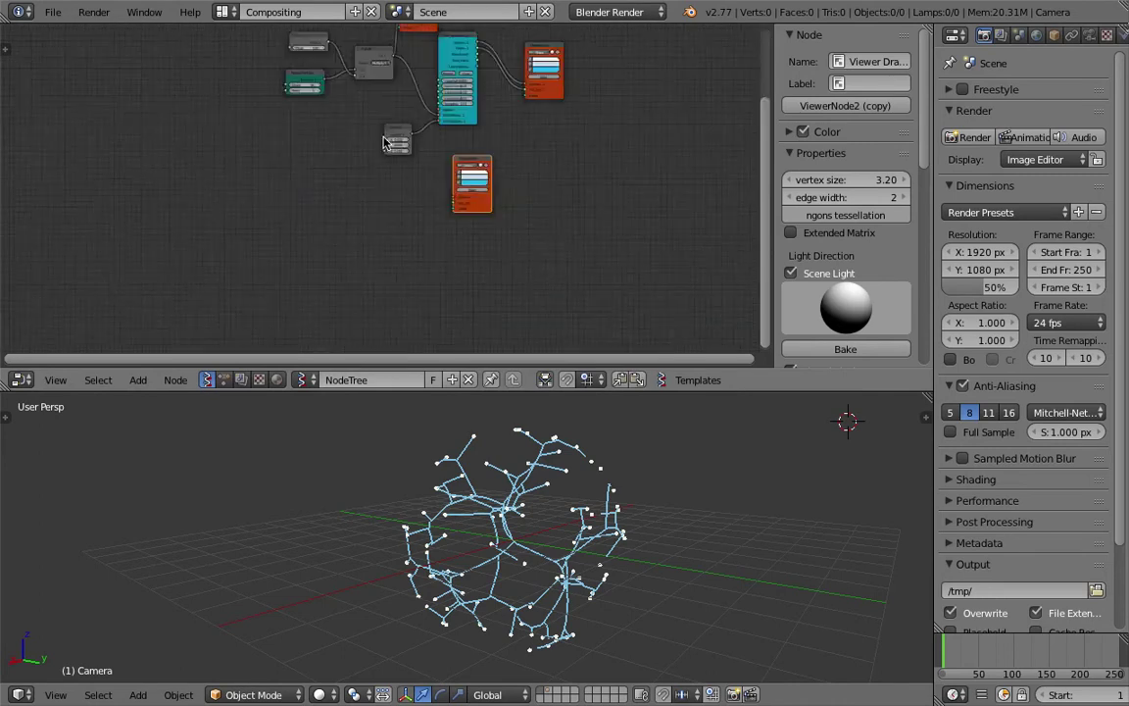
scroll(384, 143, "up", 4)
left_click_drag(351, 108, 426, 173)
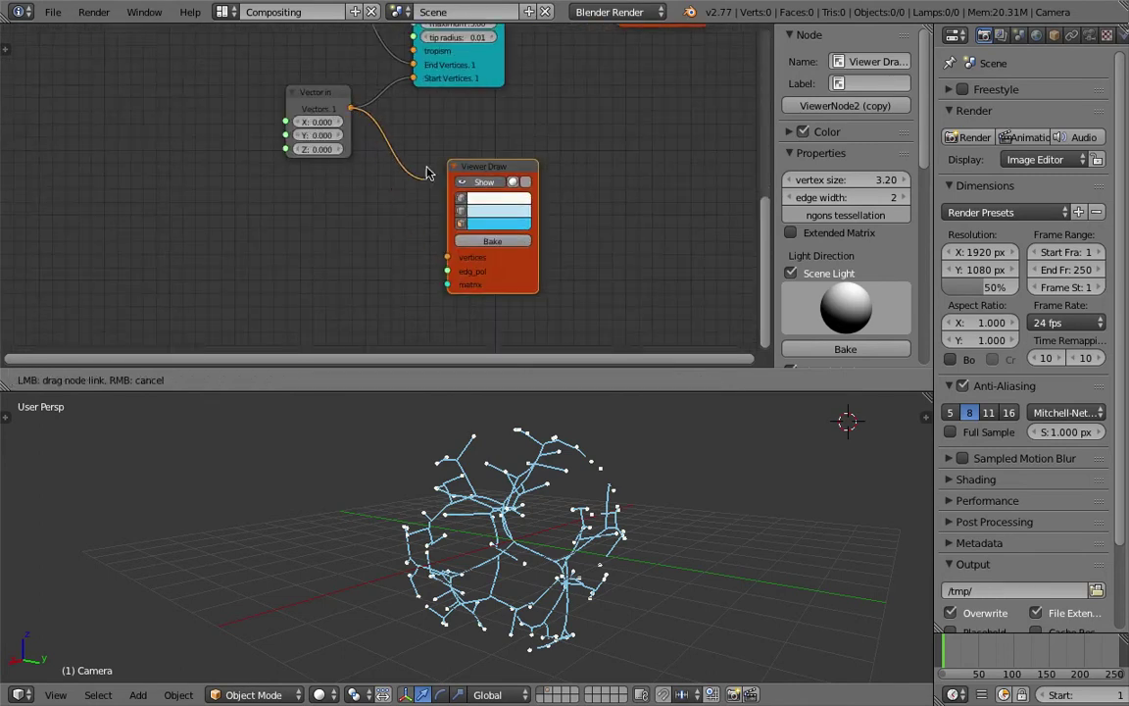
mouse_move(426, 117)
left_mouse_down()
mouse_move(433, 247)
mouse_move(448, 258)
left_mouse_up()
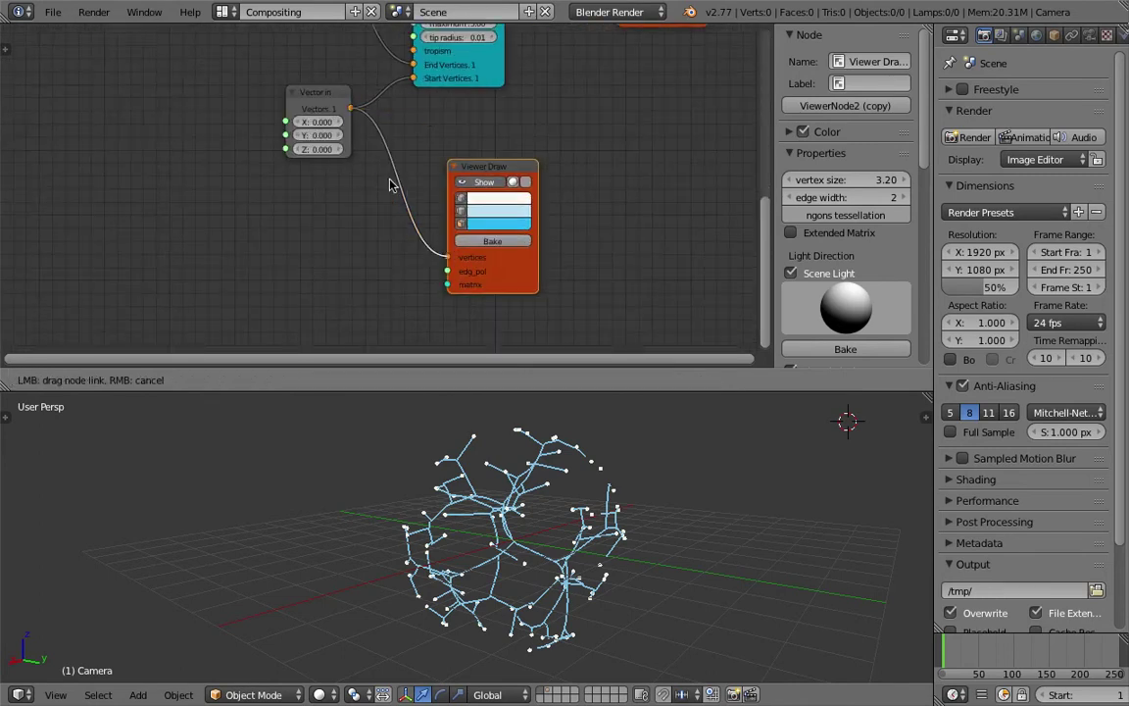
left_click_drag(389, 184, 447, 201)
Step: Set the start-point Viewer Draw node's vertex color to red and its vertex size to 10
scroll(454, 206, "up", 1)
left_click(512, 202)
left_click_drag(551, 292, 549, 326)
left_click(853, 179)
type("10")
key("Return")
Step: Examine the red start point within the branch structure and save the Blender file
scroll(522, 503, "up", 6)
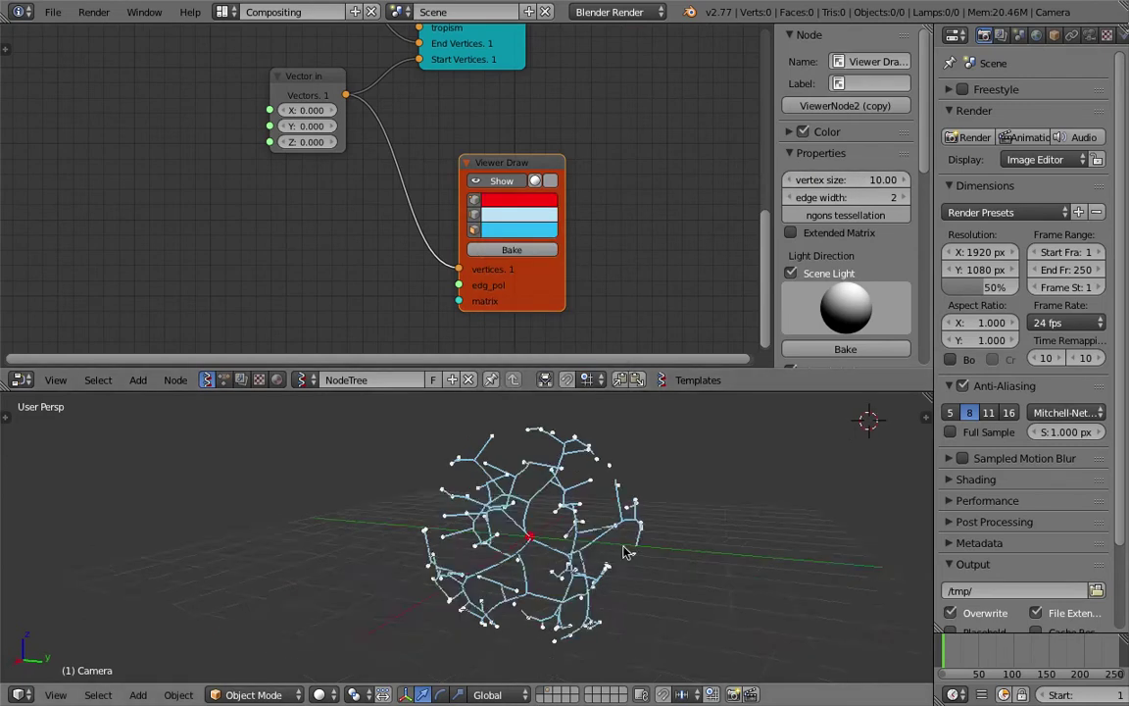
scroll(522, 503, "down", 3)
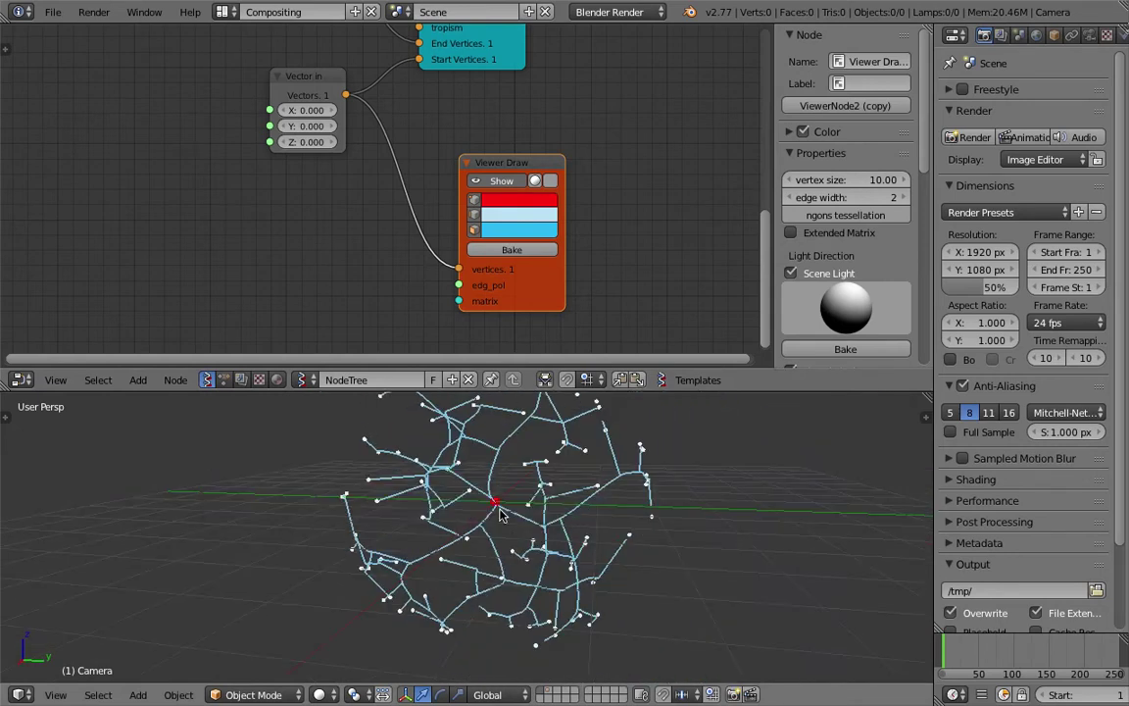
scroll(436, 471, "down", 2)
middle_click_drag(441, 443, 621, 519)
middle_click_drag(541, 486, 459, 478)
key("ctrl+s")
left_click(522, 505)
scroll(191, 137, "down", 4)
middle_click_drag(191, 155, 244, 326)
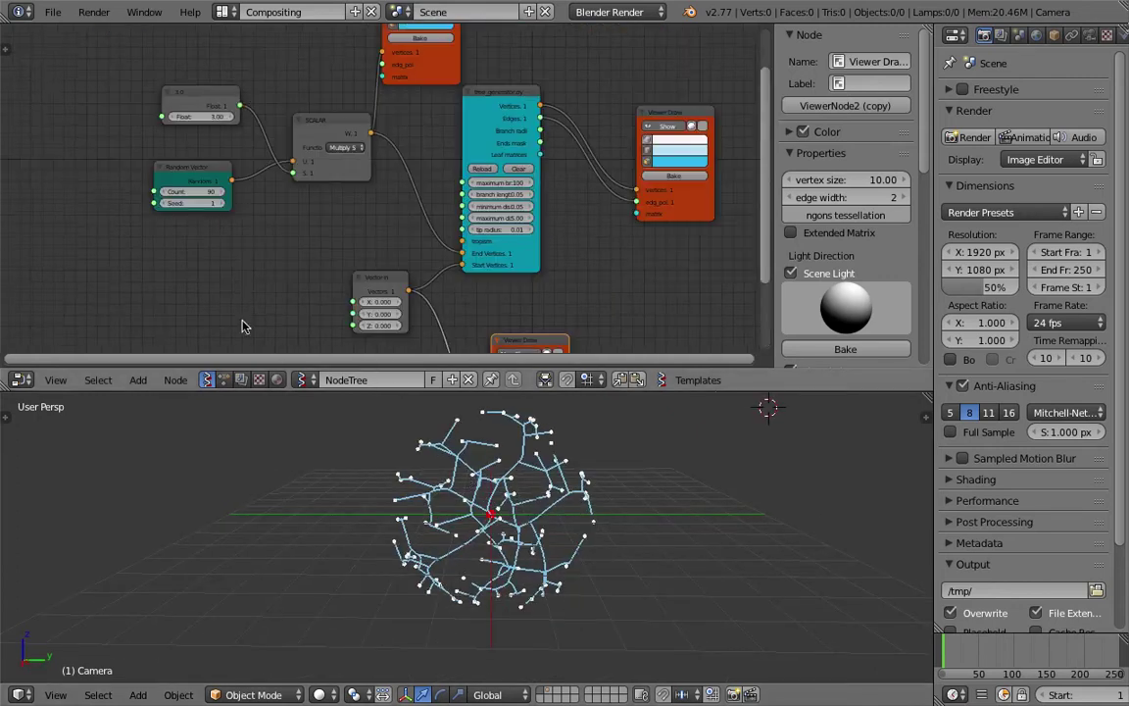
Step: Enlarge the node editor area by shrinking the 3D view beneath it
scroll(236, 199, "up", 3)
scroll(233, 199, "up", 3)
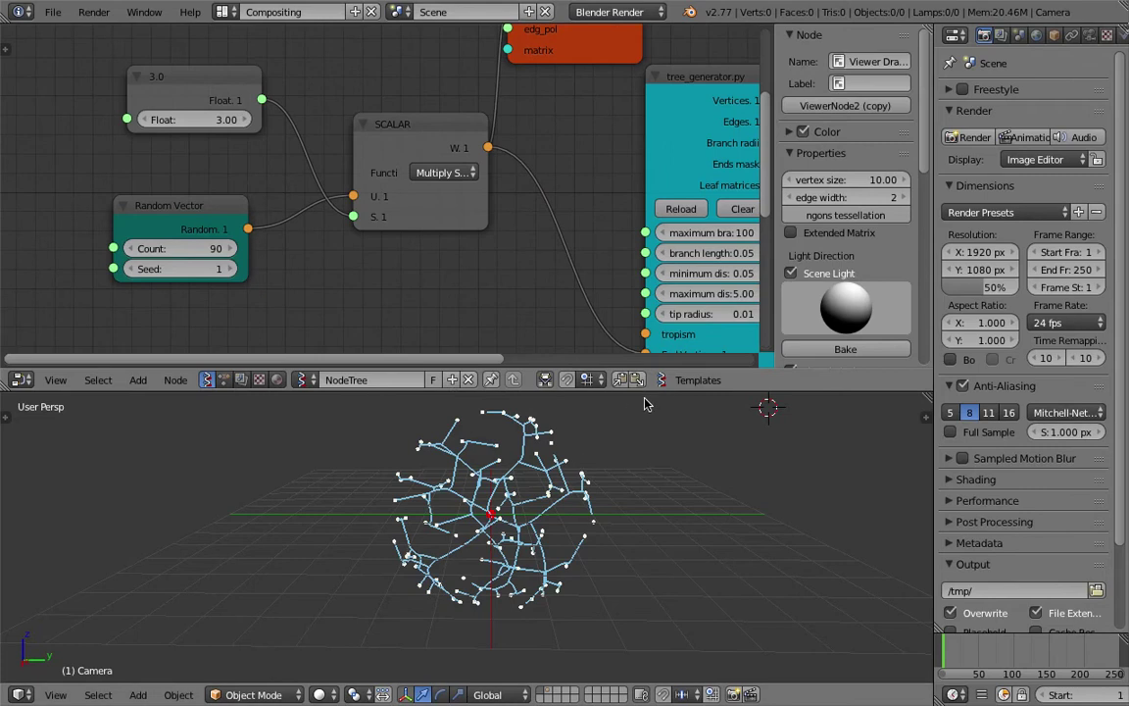
left_click_drag(661, 391, 660, 433)
scroll(620, 510, "down", 2)
middle_click_drag(614, 510, 616, 541, "shift")
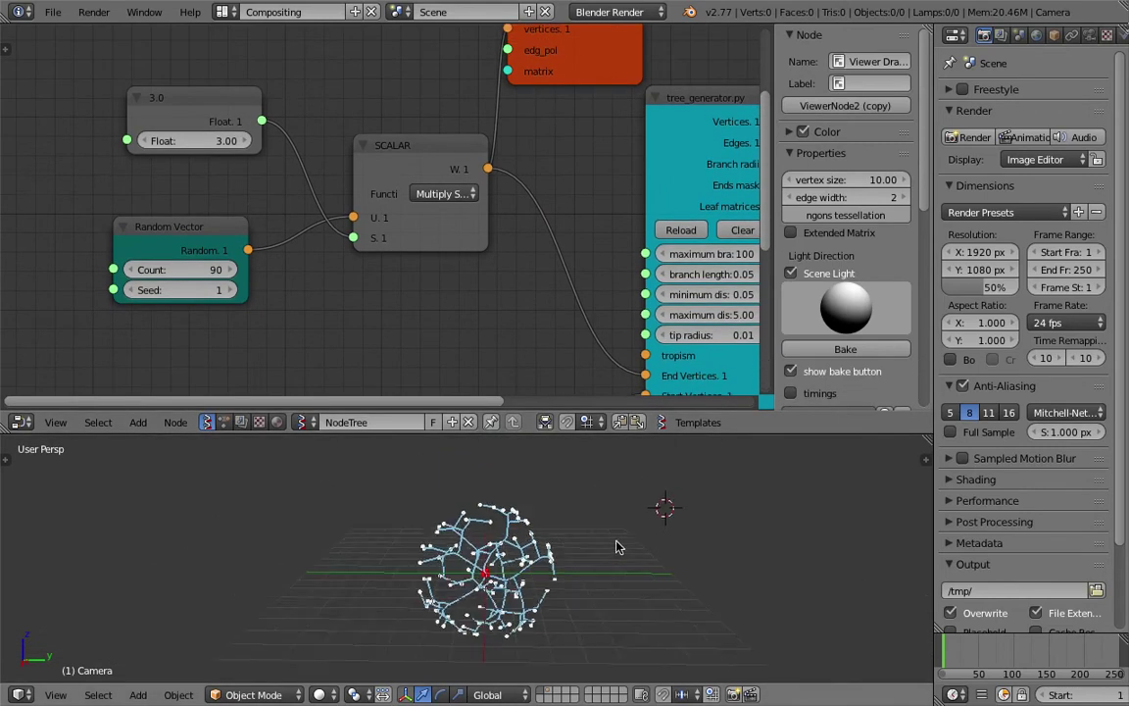
Step: Set the Random Vector node's count to 30 and its seed to 41
left_click(187, 269)
key("Return")
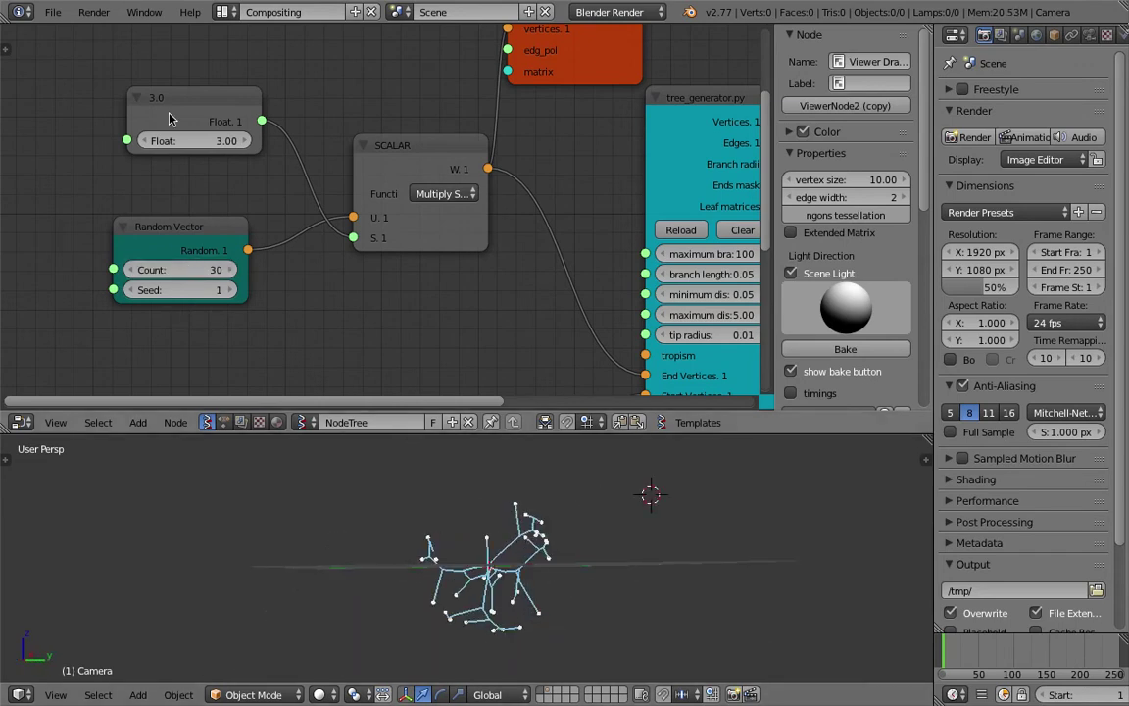
left_click_drag(177, 289, 270, 290)
middle_click_drag(612, 516, 635, 557)
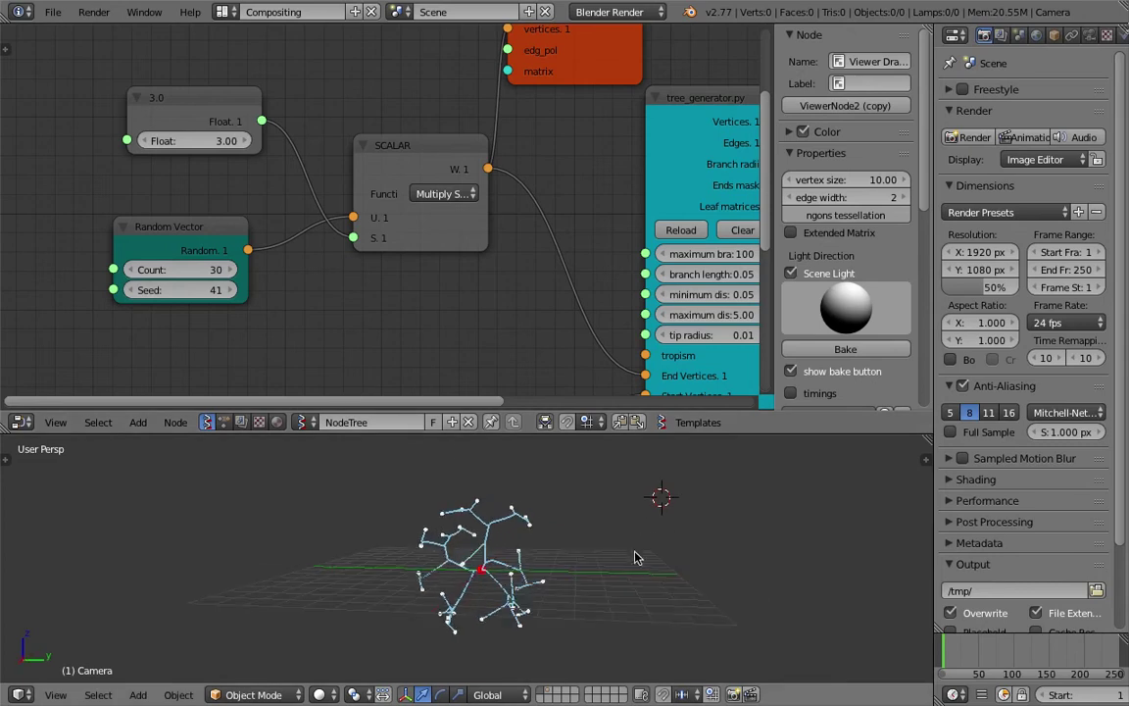
Step: Hide the grid floor and axis lines in the 3D view, and save the Blender file
left_click(924, 458)
scroll(861, 568, "down", 8)
scroll(862, 569, "down", 1)
left_click(826, 461)
left_click(791, 588)
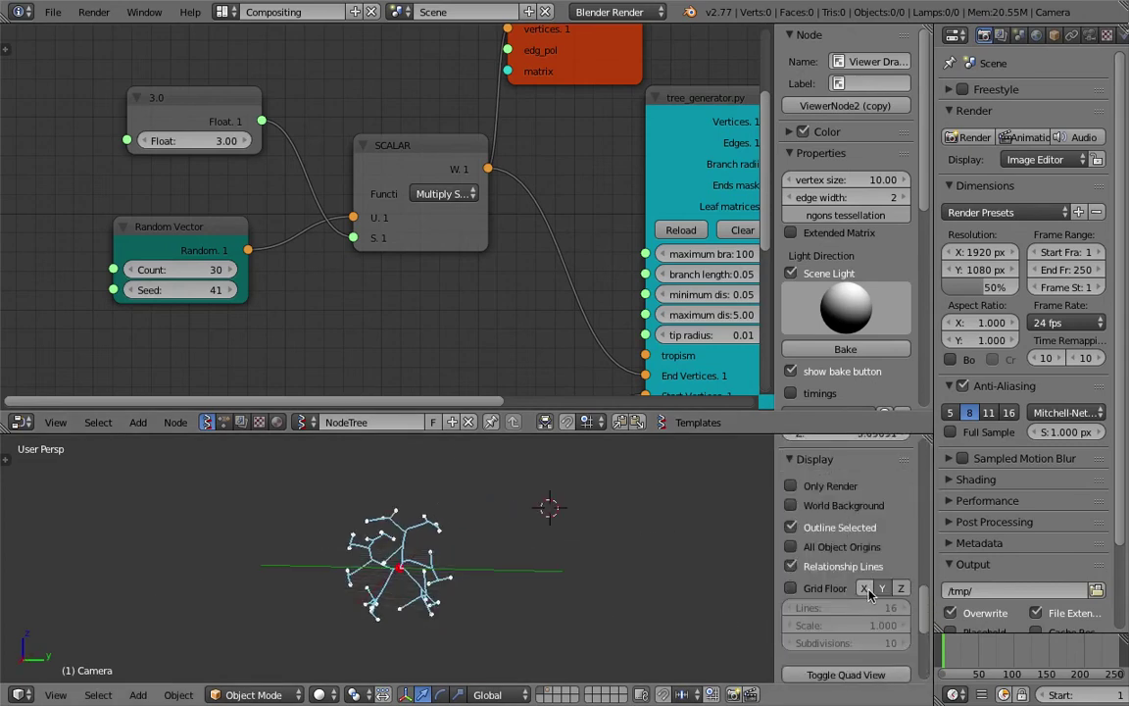
key("n")
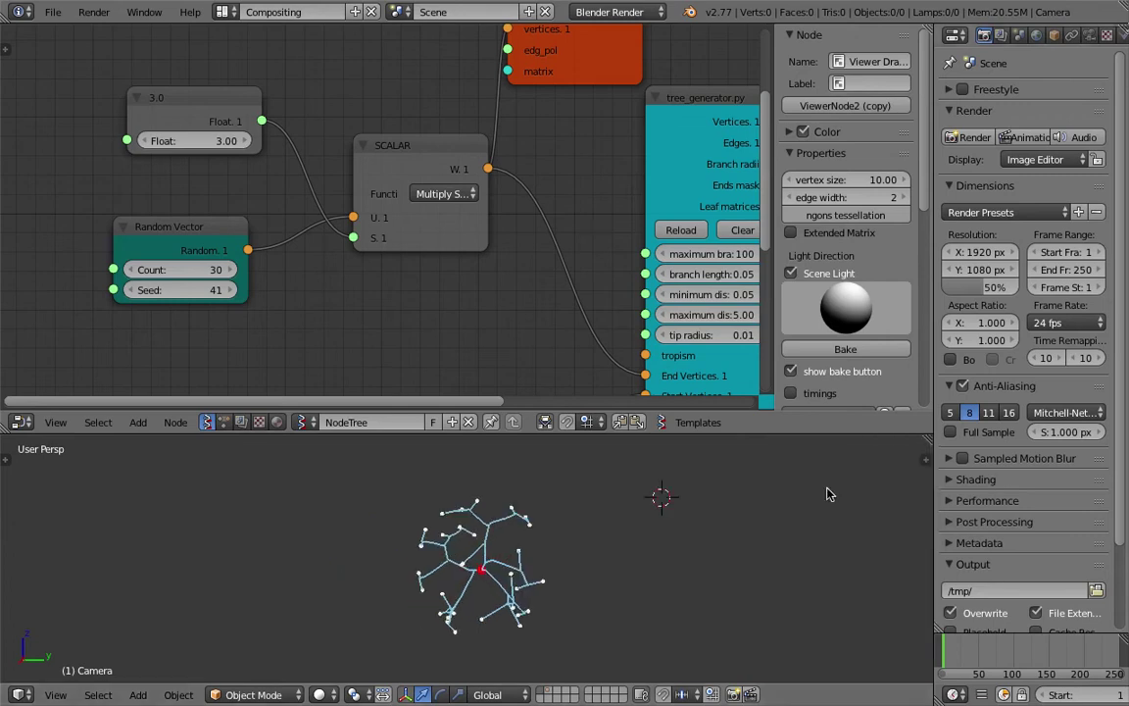
key("ctrl+s")
left_click(720, 554)
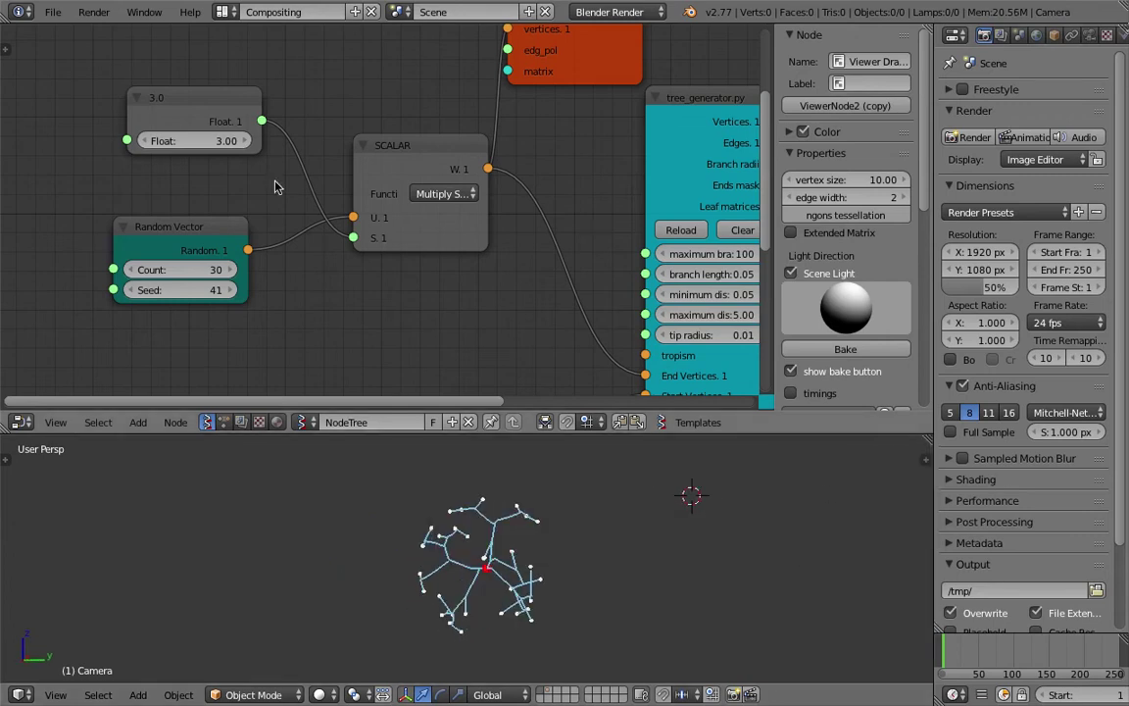
Step: Set the Float node that scales the random vectors to 3.15 and save the Blender file
left_click_drag(195, 141, 210, 141)
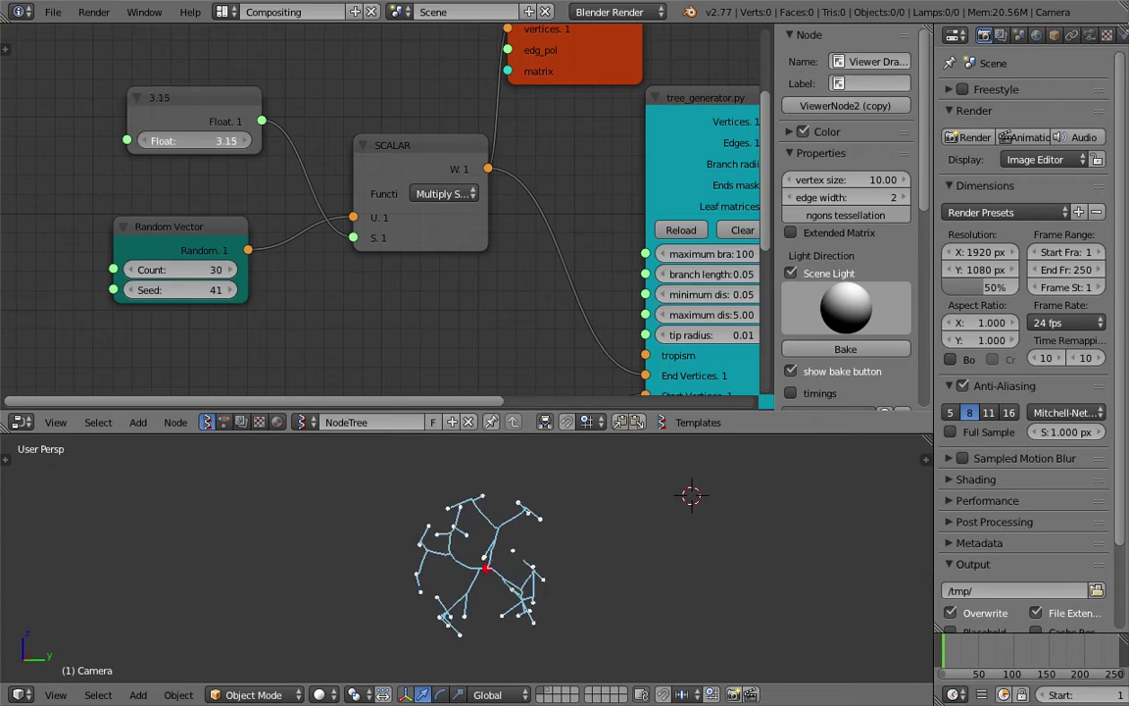
middle_click_drag(618, 573, 652, 572)
key("ctrl+s")
left_click(732, 575)
middle_click_drag(726, 572, 686, 567)
Step: Move the Viewer Draw node that displays the generated tree slightly upward
mouse_move(568, 292)
middle_mouse_down()
mouse_move(491, 272)
mouse_move(320, 259)
middle_mouse_up()
scroll(291, 221, "down", 2)
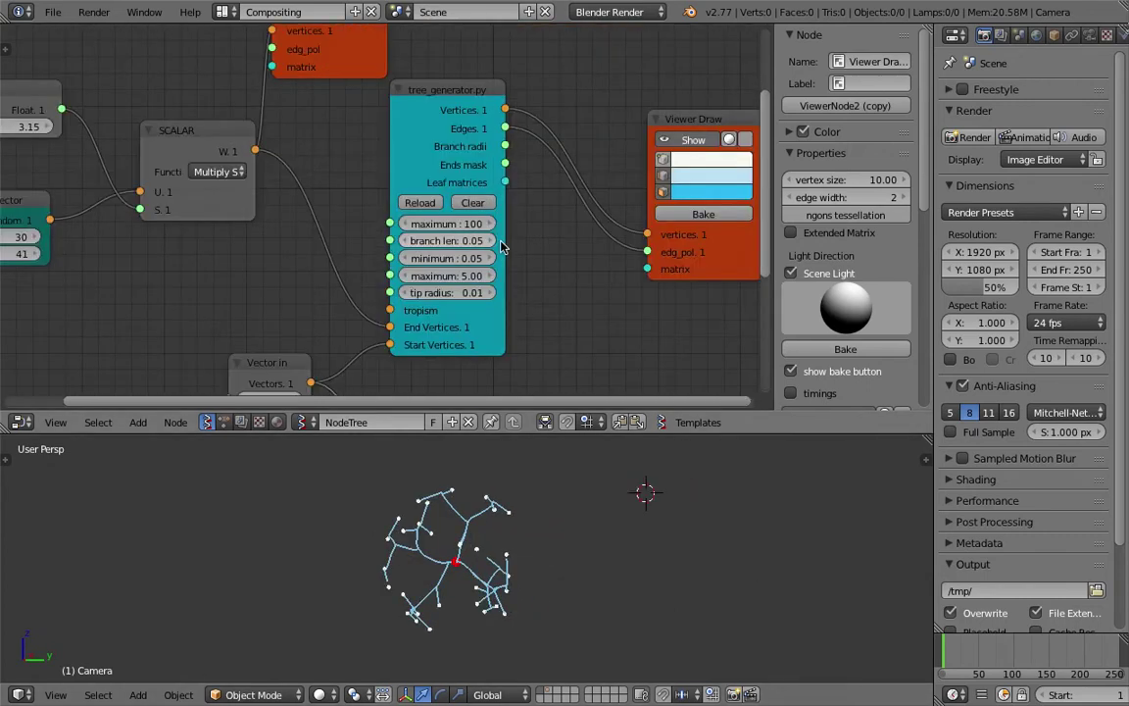
middle_click_drag(515, 243, 357, 237)
left_click_drag(509, 119, 516, 98)
Step: Set the tree generator's maximum branches to 1
mouse_move(273, 90)
middle_mouse_down()
mouse_move(503, 144)
mouse_move(632, 150)
middle_mouse_up()
scroll(177, 191, "up", 1)
scroll(312, 251, "down", 1)
scroll(317, 253, "up", 1)
middle_click_drag(429, 262, 351, 268)
middle_click_drag(626, 328, 497, 268)
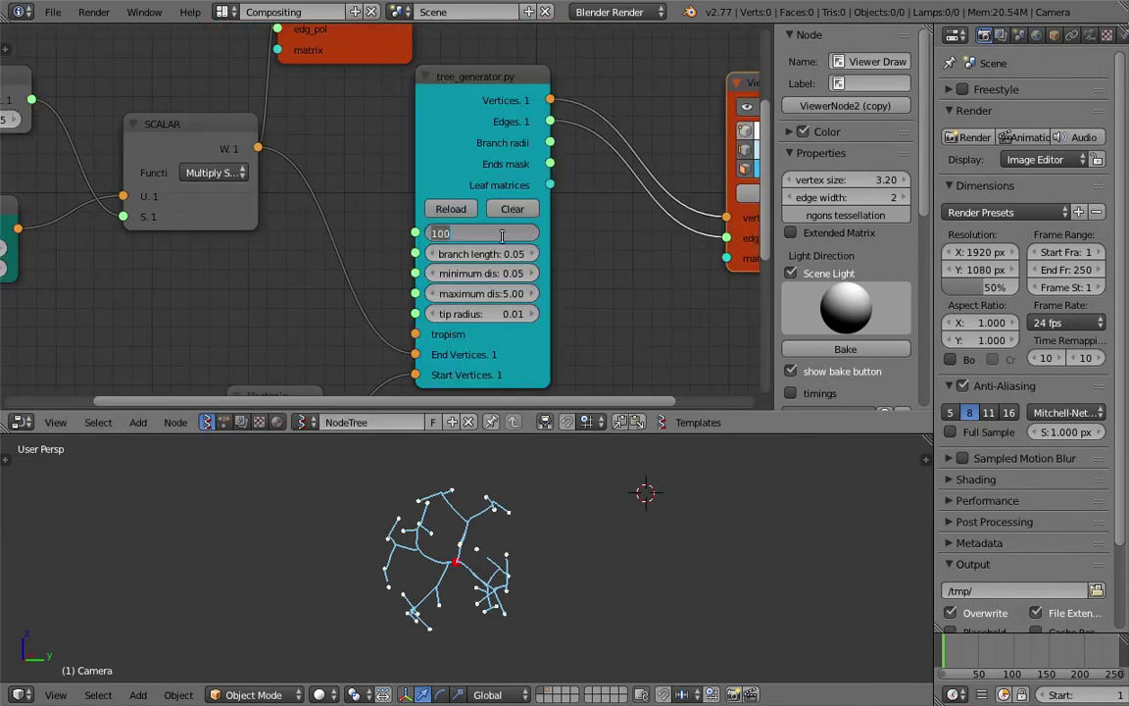
key("Return")
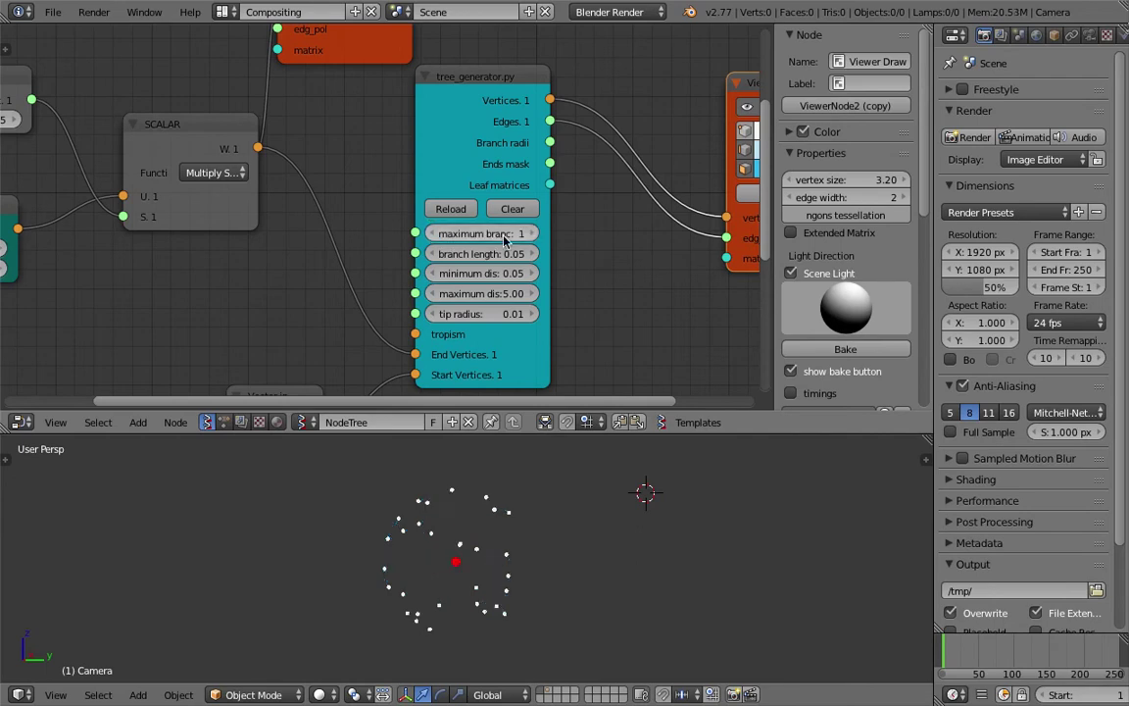
Step: Raise the tree generator's maximum branches one at a time to 23 to follow the tree's growth
left_click(534, 235)
left_click(535, 236)
left_click(535, 237)
left_click(535, 237)
left_click(536, 237)
left_click(535, 237)
left_click(535, 237)
left_click(535, 236)
left_click(535, 237)
left_click(534, 235)
left_click(534, 235)
left_click(534, 235)
left_click(534, 236)
left_click(534, 236)
left_click(535, 235)
left_click(535, 235)
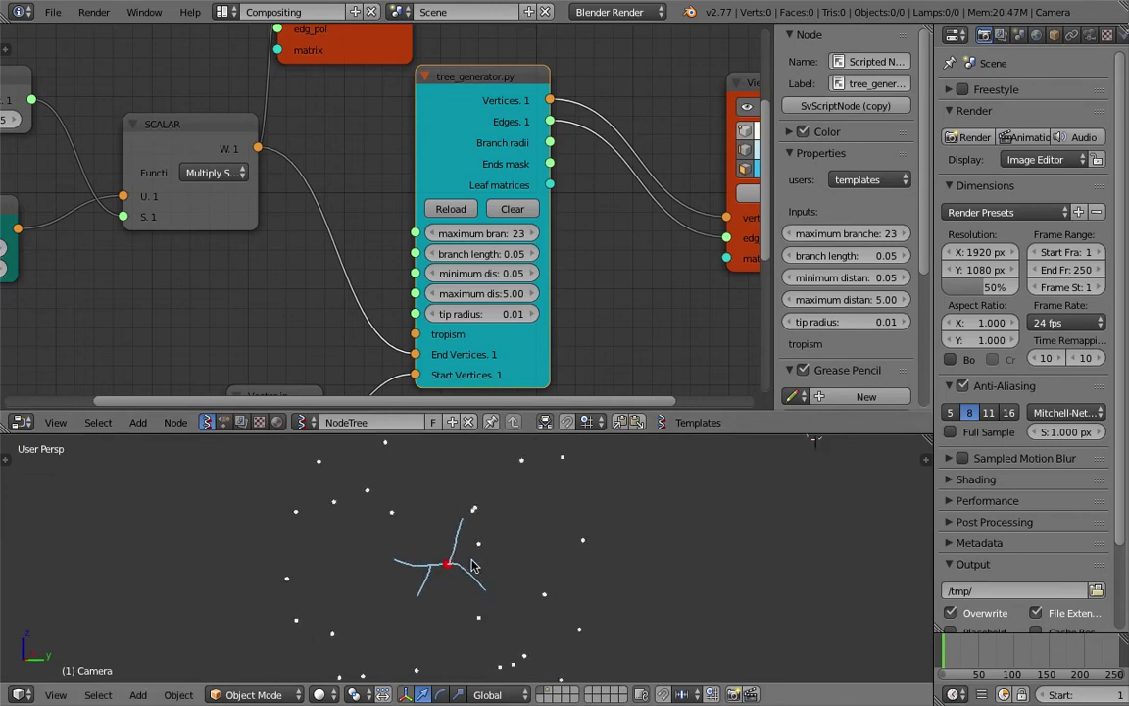
Step: Increase the tree generator's maximum branches further to 111 and inspect the grown tree
mouse_move(464, 571)
middle_mouse_down()
mouse_move(491, 545)
mouse_move(463, 571)
middle_mouse_up()
scroll(451, 572, "down", 1)
left_click(536, 233)
left_click(536, 233)
left_click(536, 233)
left_click(536, 233)
left_click_drag(538, 239, 624, 239)
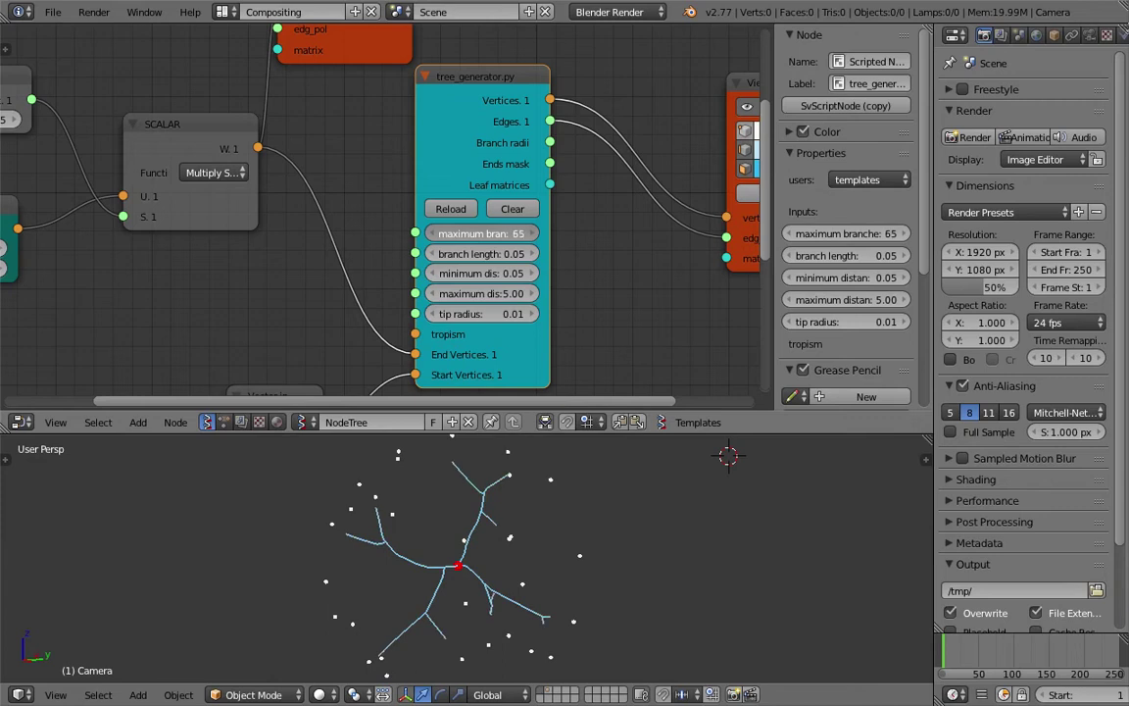
left_click_drag(490, 235, 764, 235)
middle_click_drag(538, 462, 456, 534)
scroll(475, 537, "down", 3)
Step: Set the tree generator's maximum branches to 100
left_click(515, 234)
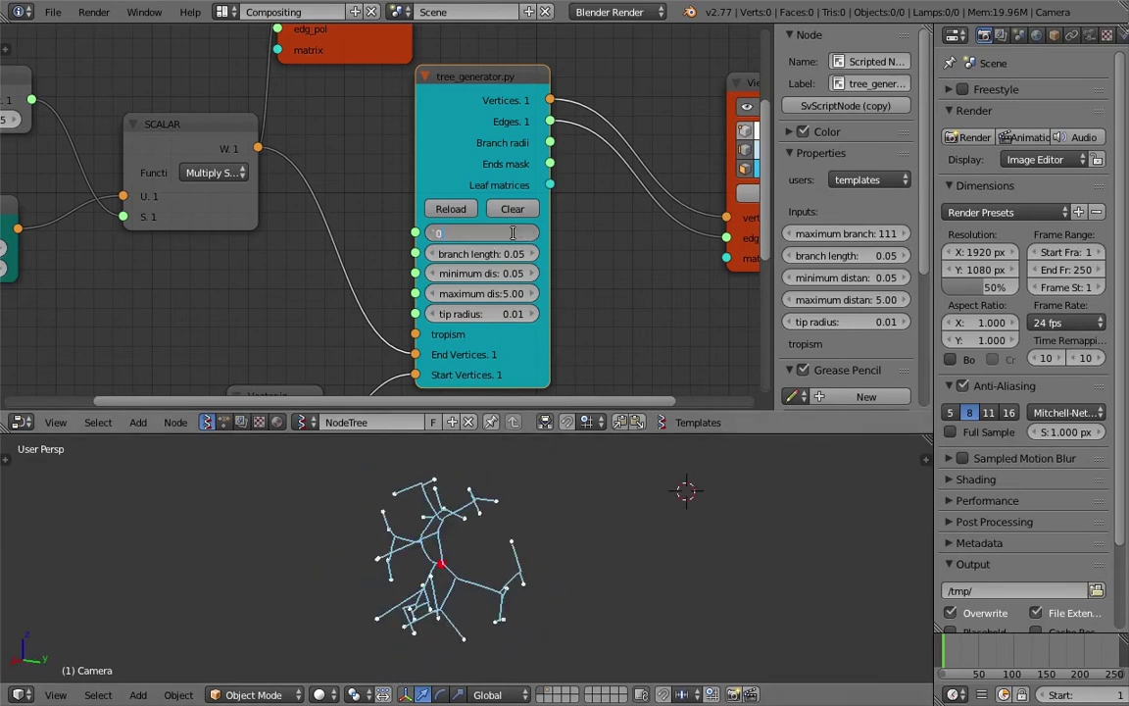
type("100")
key("Return")
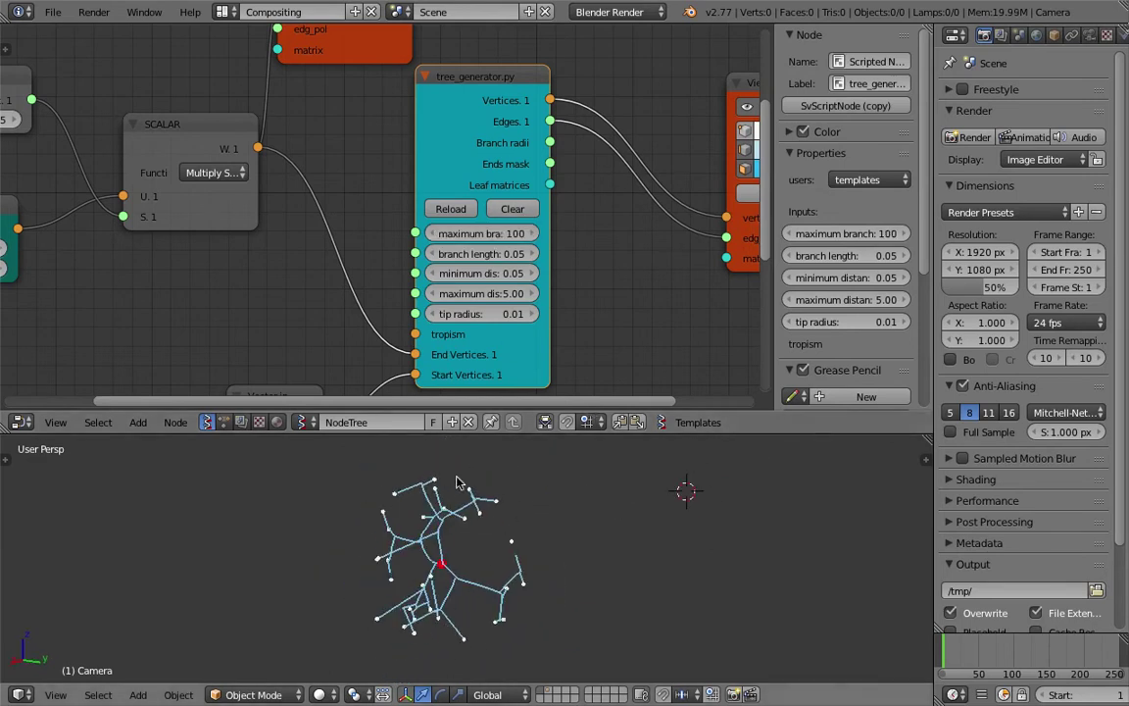
Step: Examine the tree in the 3D view and the Branch radii, Ends mask and Leaf matrices outputs of the tree generator node
middle_click_drag(520, 562, 377, 490)
scroll(284, 201, "down", 3)
middle_click_drag(245, 186, 325, 210)
scroll(329, 218, "down", 5)
middle_click_drag(403, 223, 348, 205)
scroll(348, 205, "up", 4)
middle_click_drag(443, 138, 406, 148)
scroll(460, 144, "up", 4)
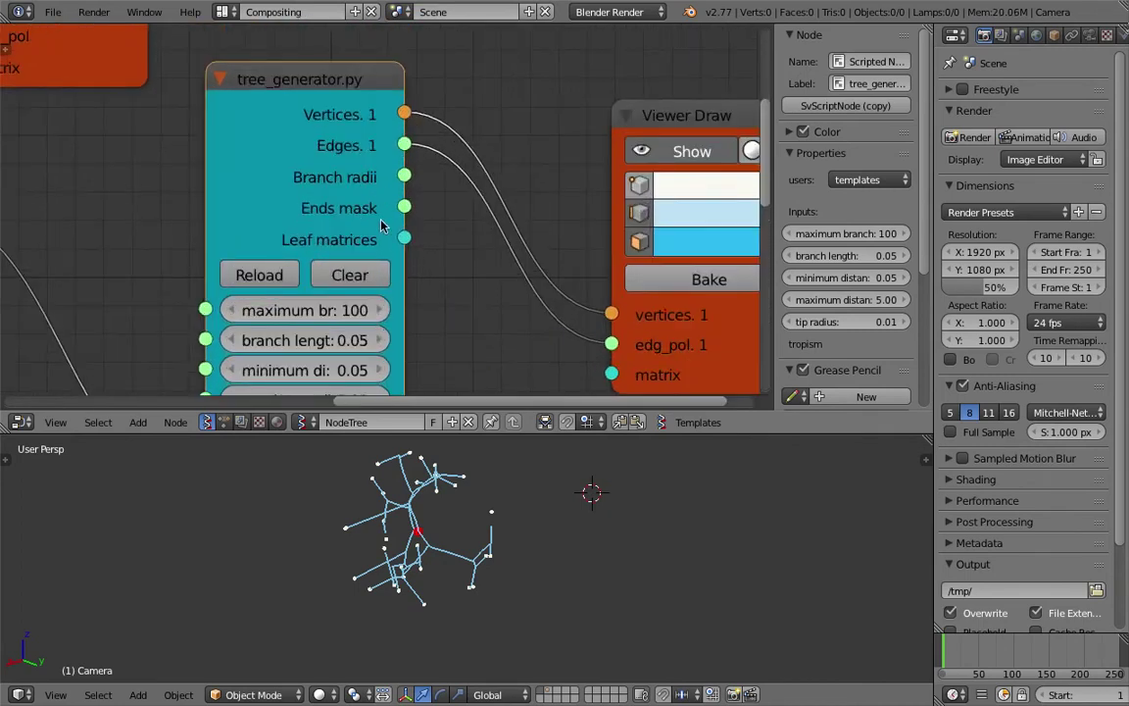
scroll(367, 211, "down", 2)
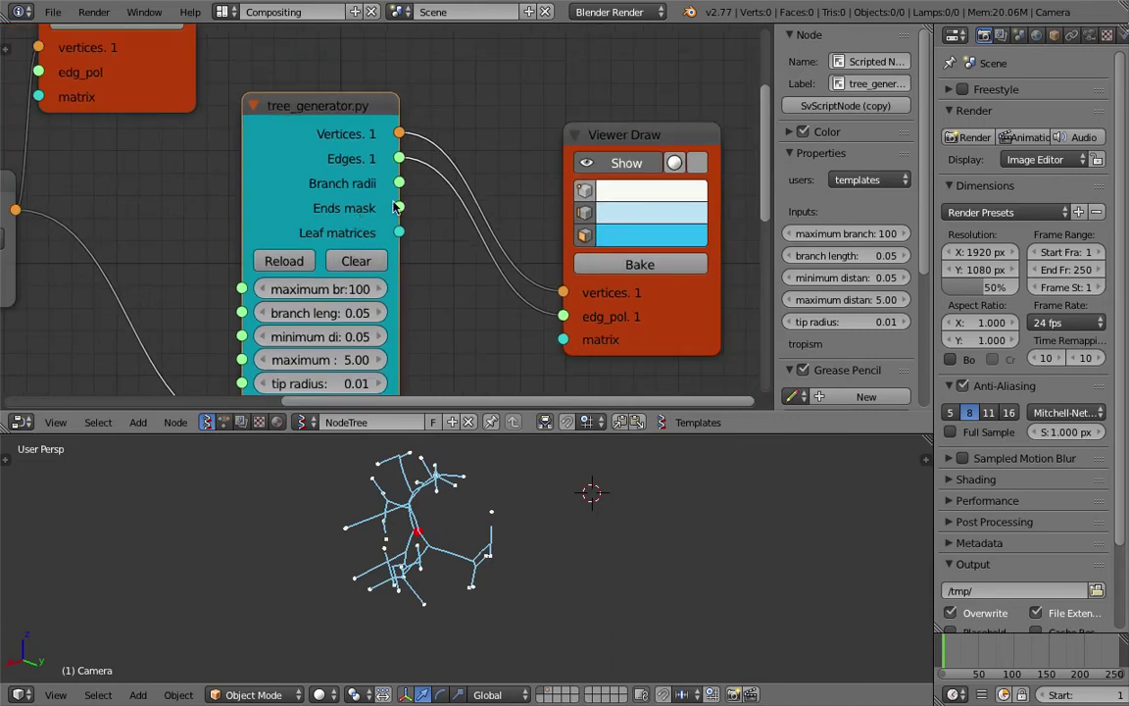
Step: Move the tree's Viewer Draw node farther away from the tree generator node and save the Blender file
left_click_drag(625, 145, 663, 115)
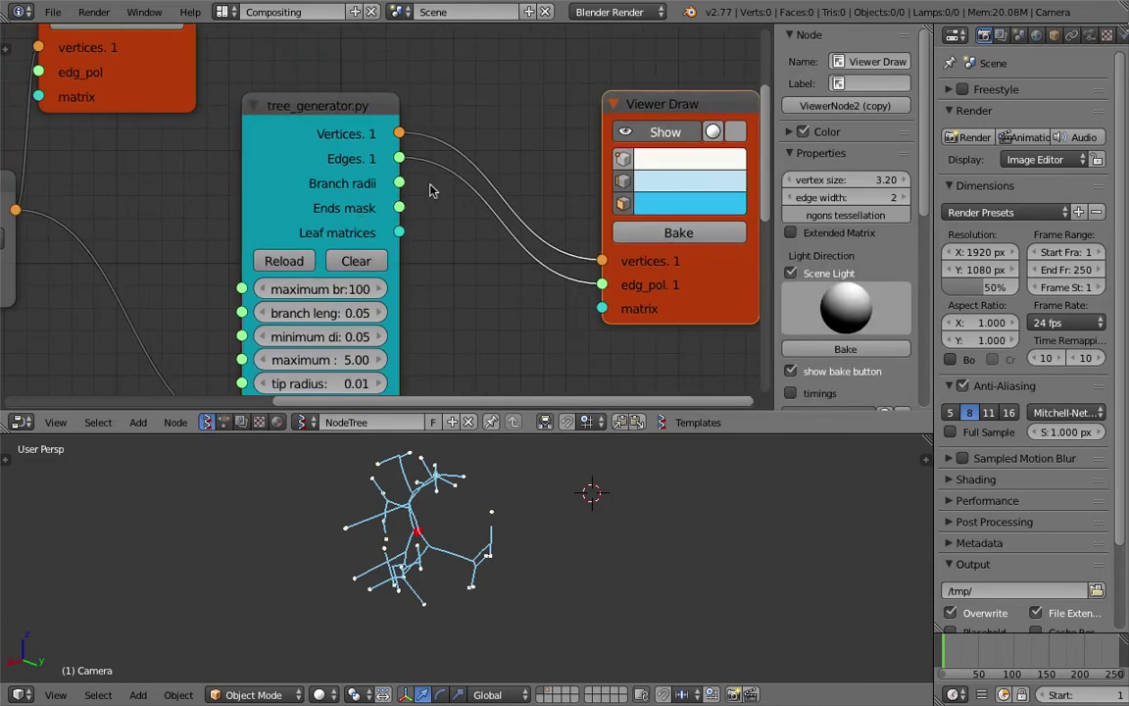
scroll(392, 181, "down", 2)
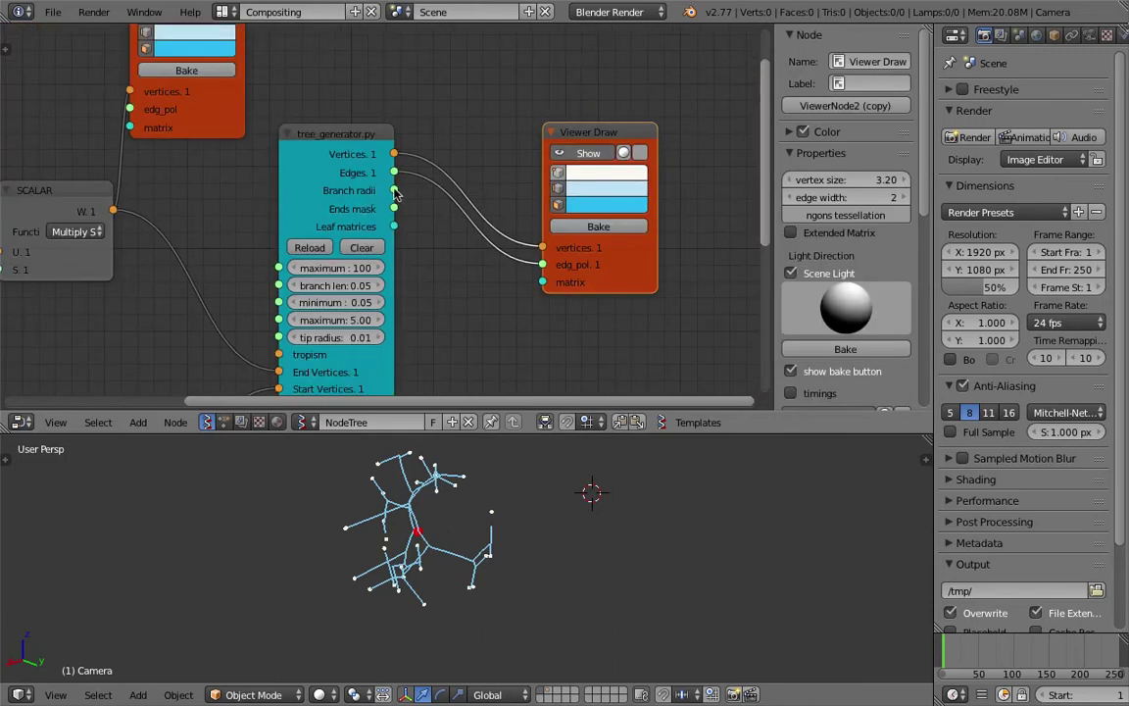
scroll(447, 160, "down", 1)
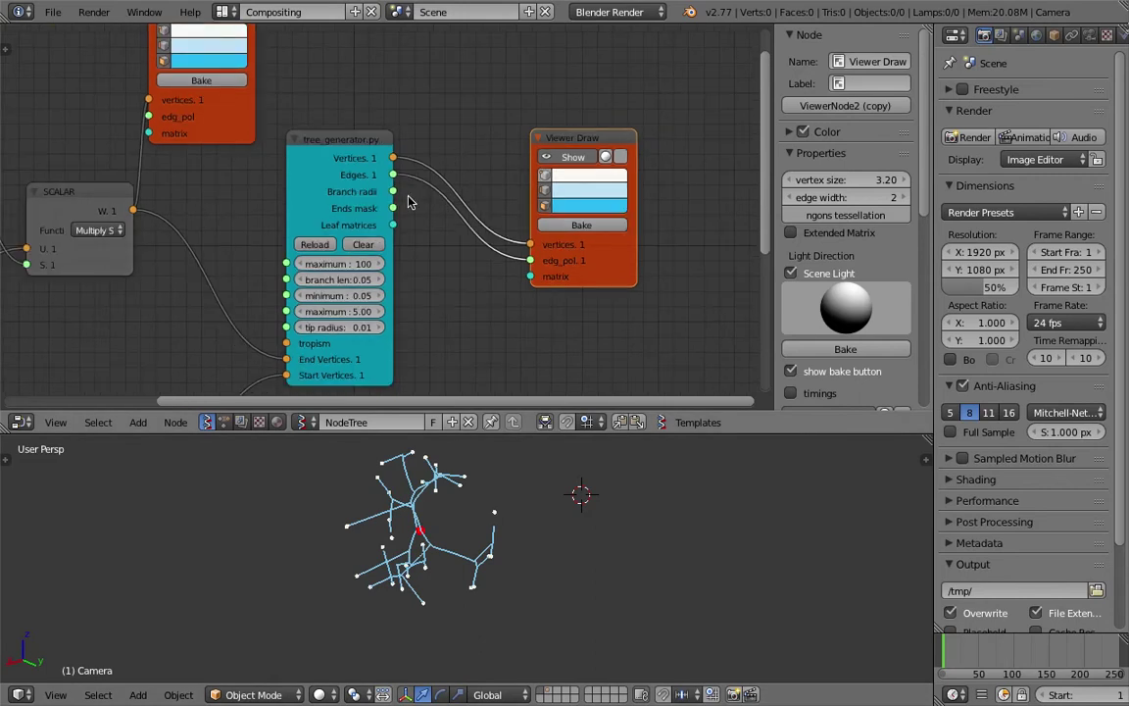
scroll(377, 209, "up", 1)
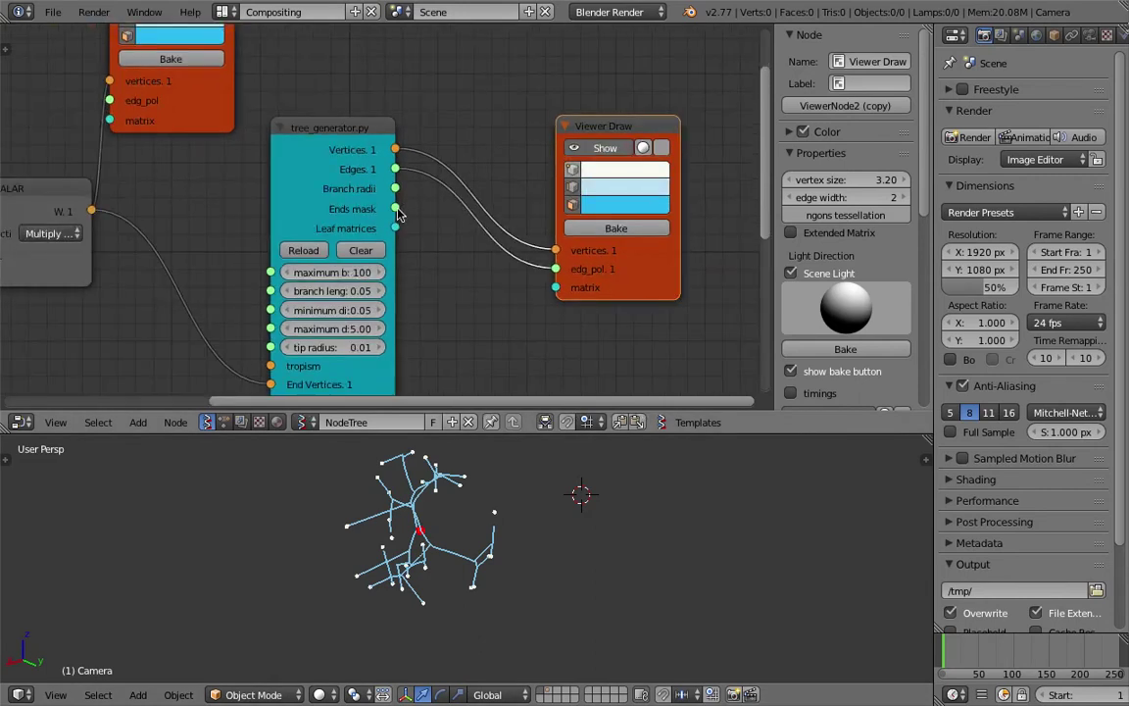
scroll(461, 154, "down", 2)
key("ctrl+s")
left_click(492, 152)
left_click_drag(568, 178, 621, 186)
Step: Add a Viewer text node and place it above the tree's Viewer Draw node
key("shift+a")
left_click(468, 122)
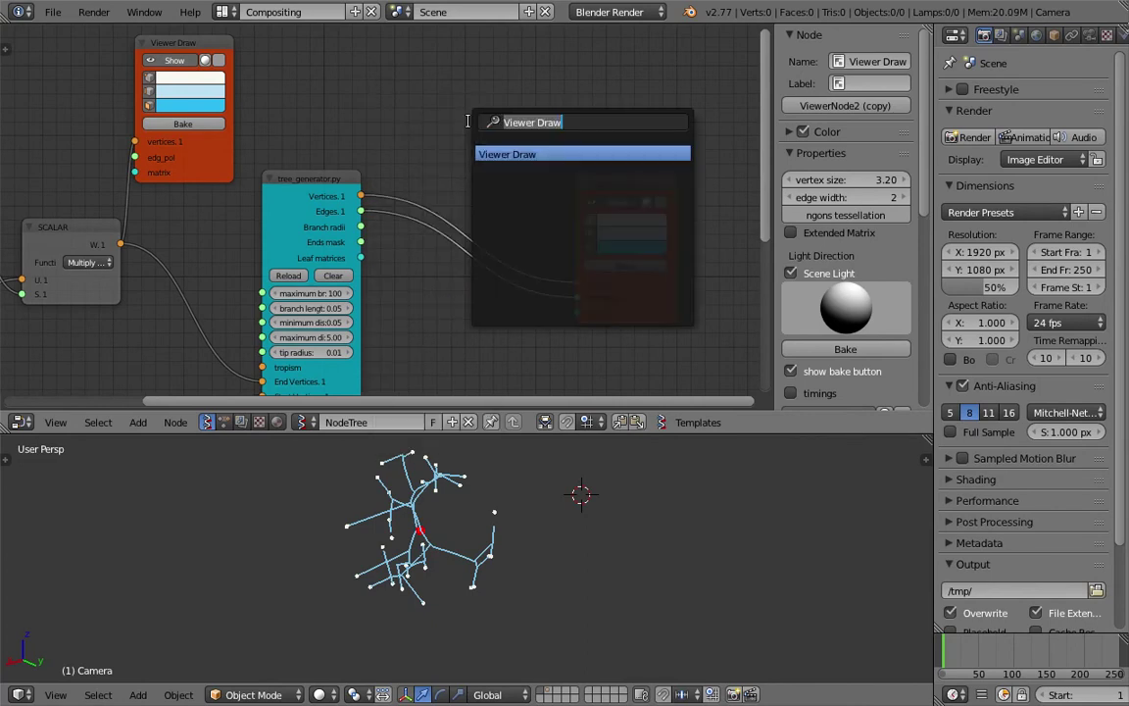
key("BackSpace")
type("view")
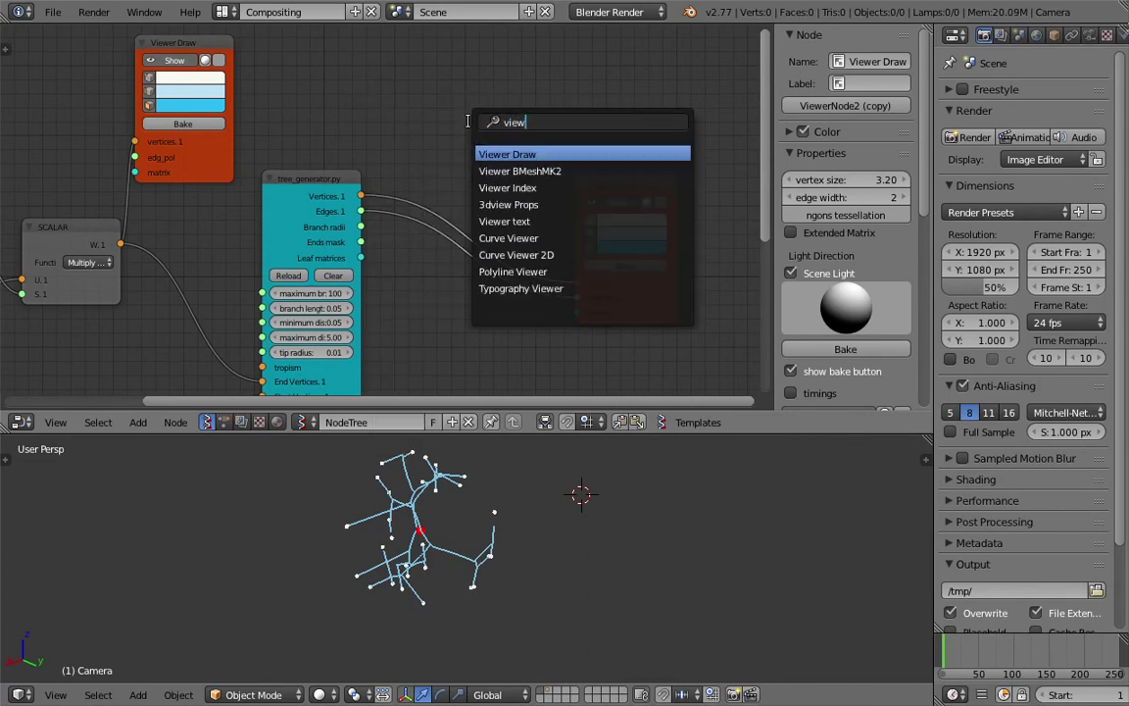
type("er t")
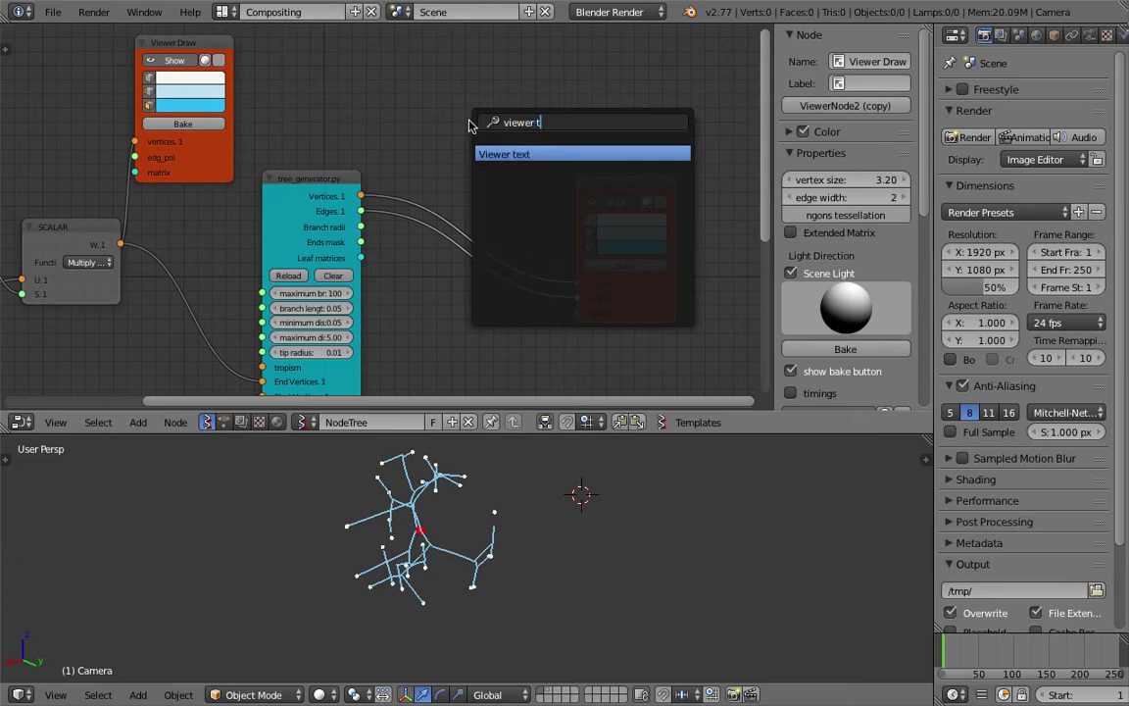
key("Return")
left_click(489, 86)
scroll(373, 243, "up", 1)
Step: Connect the tree generator's Ends mask output to the Viewer text node's edg_pol input and generate the text view
left_click_drag(361, 244, 493, 191)
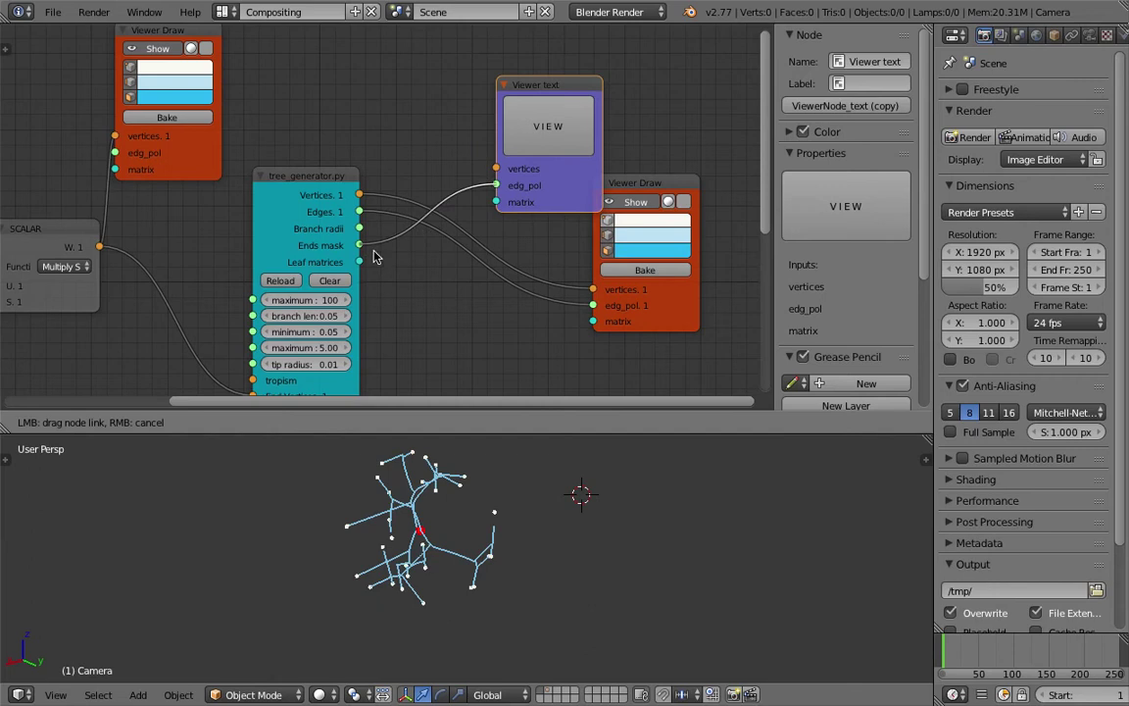
left_click_drag(374, 257, 373, 257)
left_click(551, 127)
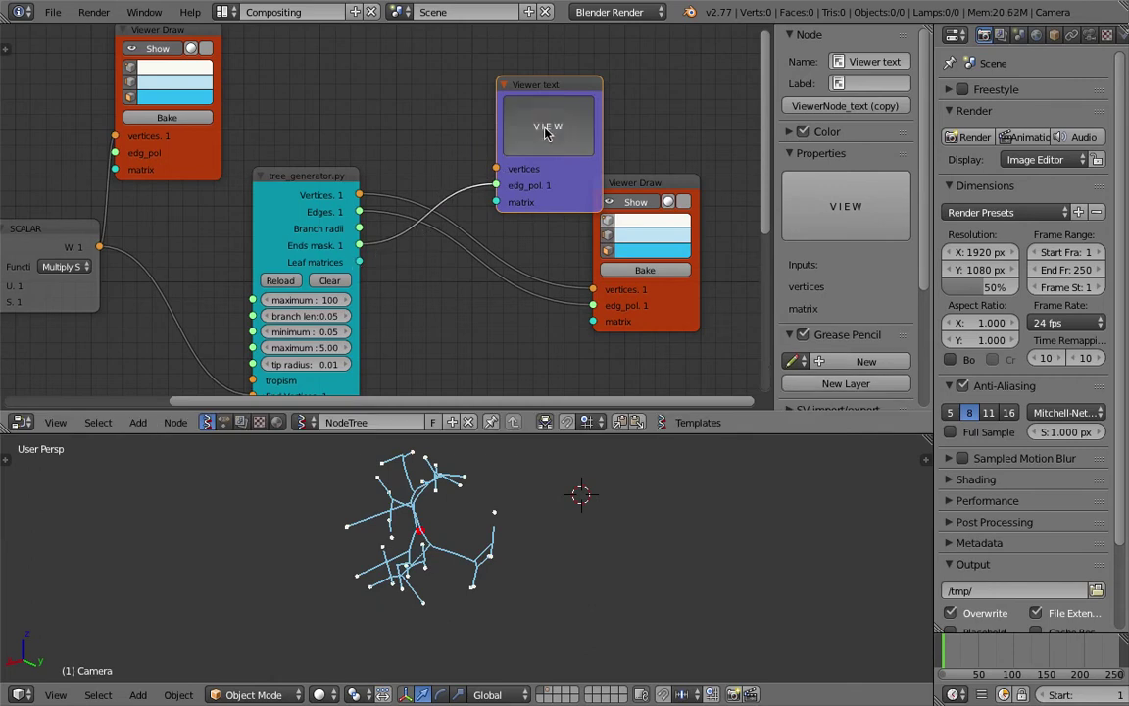
Step: Split the 3D view, turn the new area into a Text Editor and open the Sverchok output text in it
left_click_drag(928, 453, 640, 462)
left_click(654, 693)
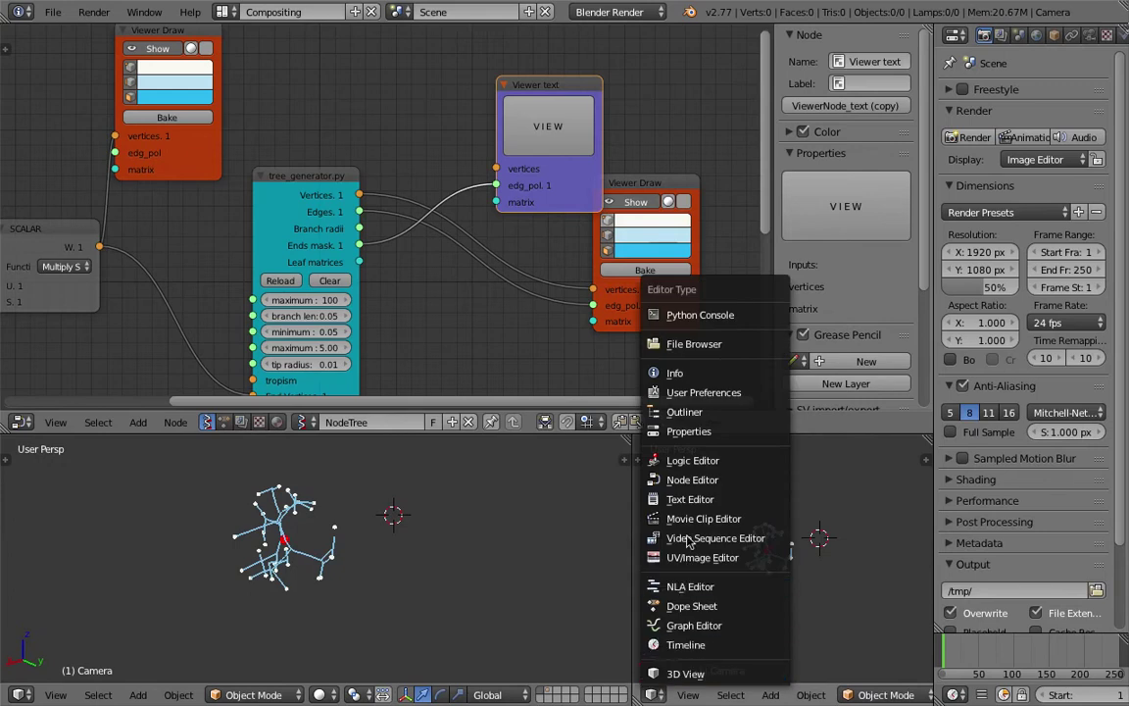
left_click(690, 499)
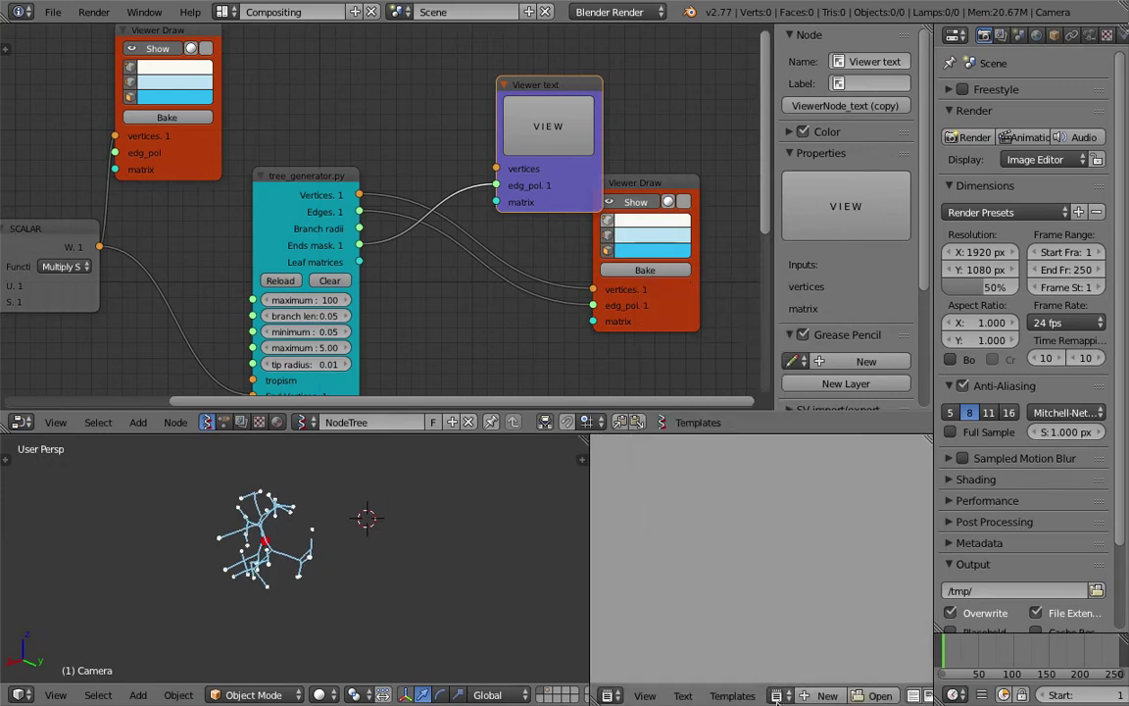
left_click(777, 696)
left_click(824, 516)
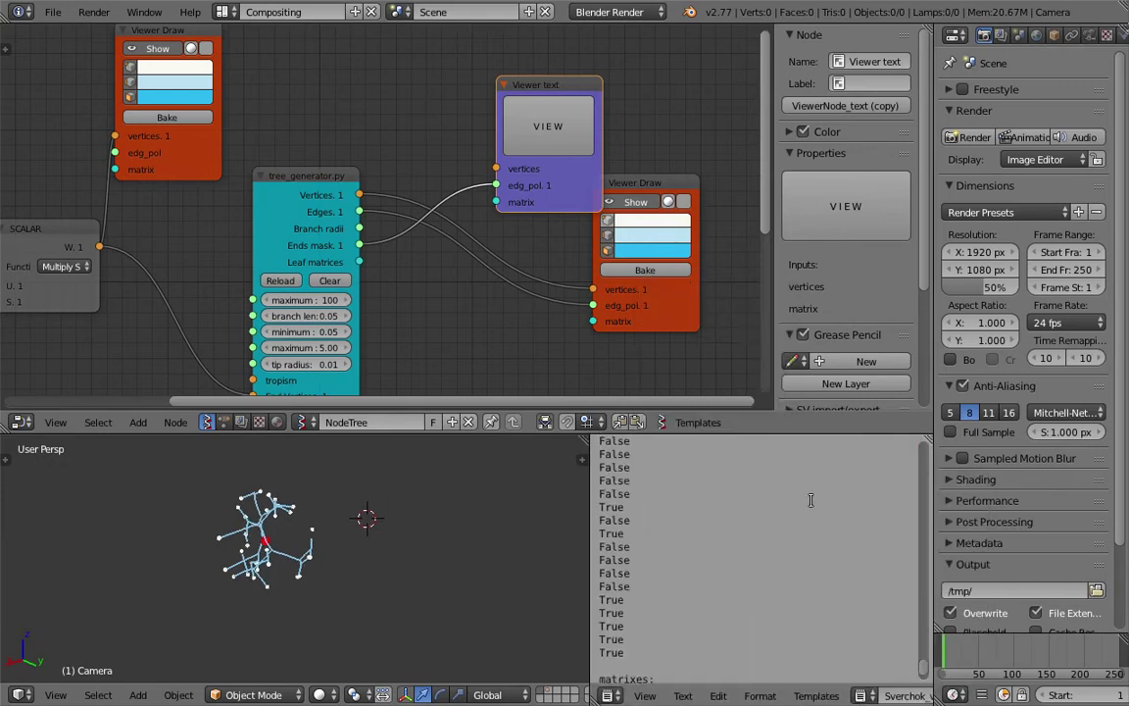
Step: Read through the Ends mask values in the text editor, and widen the 3D view to inspect the branch ends
left_click_drag(911, 470, 914, 445)
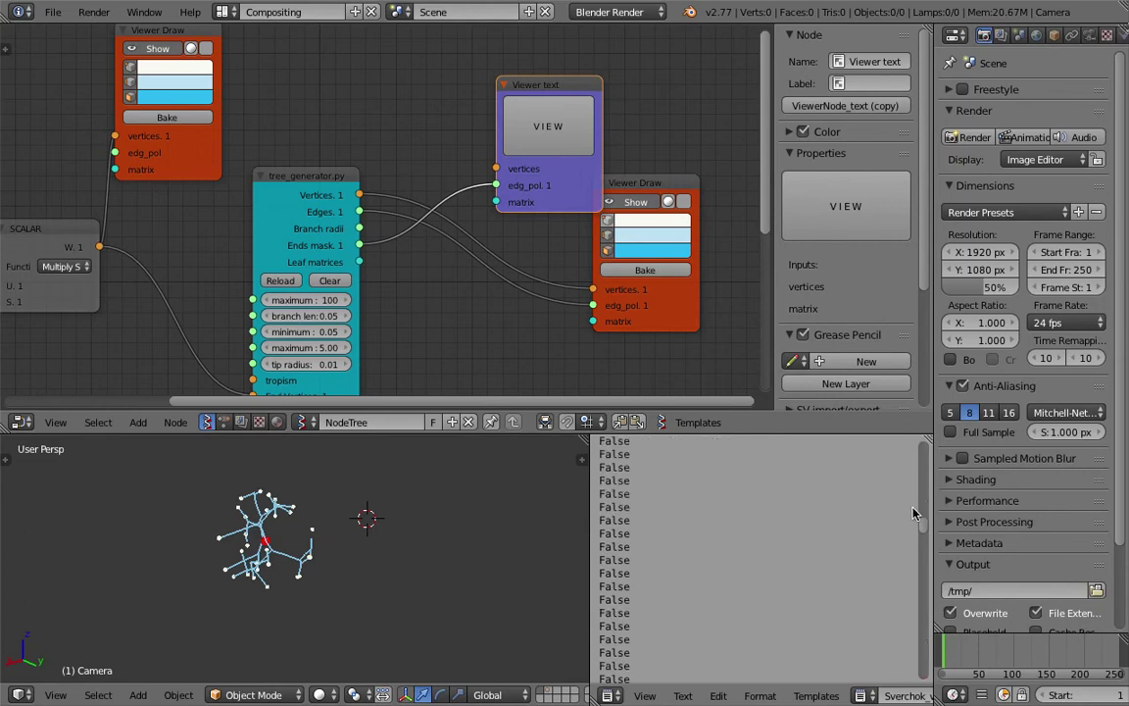
scroll(916, 575, "down", 1)
scroll(638, 549, "down", 3)
left_click_drag(588, 507, 685, 522)
middle_click_drag(500, 520, 399, 530)
scroll(490, 532, "up", 2)
scroll(253, 273, "down", 3)
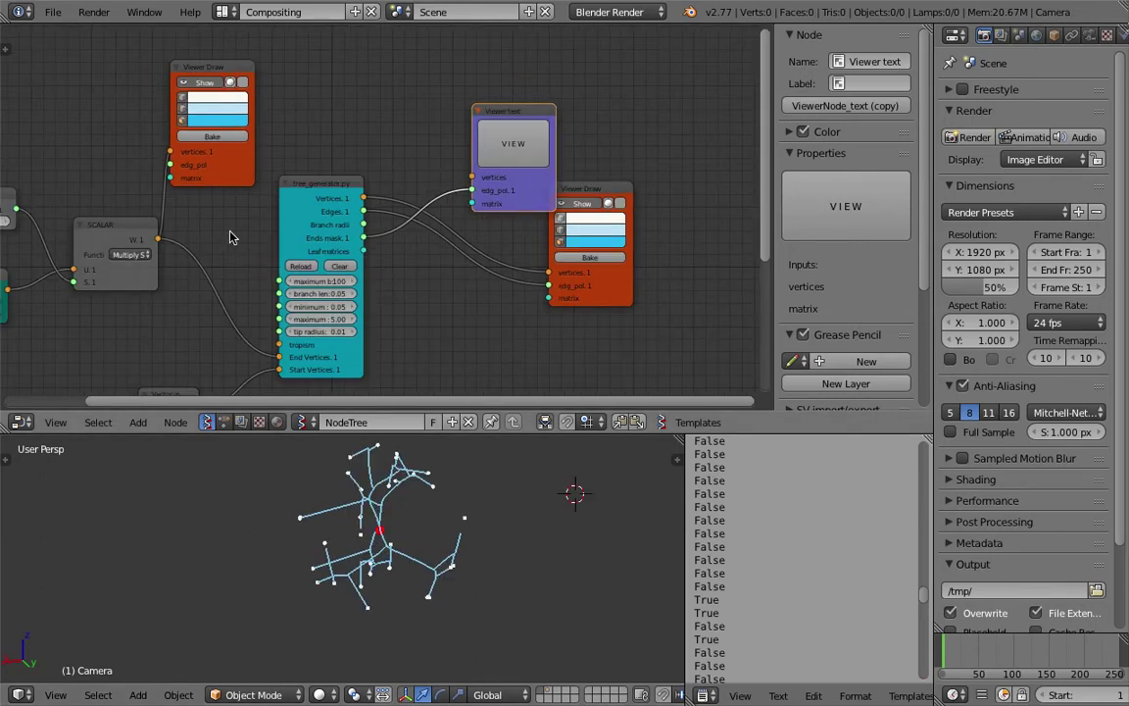
middle_click_drag(157, 238, 294, 252)
scroll(453, 542, "up", 4)
mouse_move(453, 542)
middle_mouse_down()
mouse_move(425, 547)
mouse_move(452, 527)
middle_mouse_up()
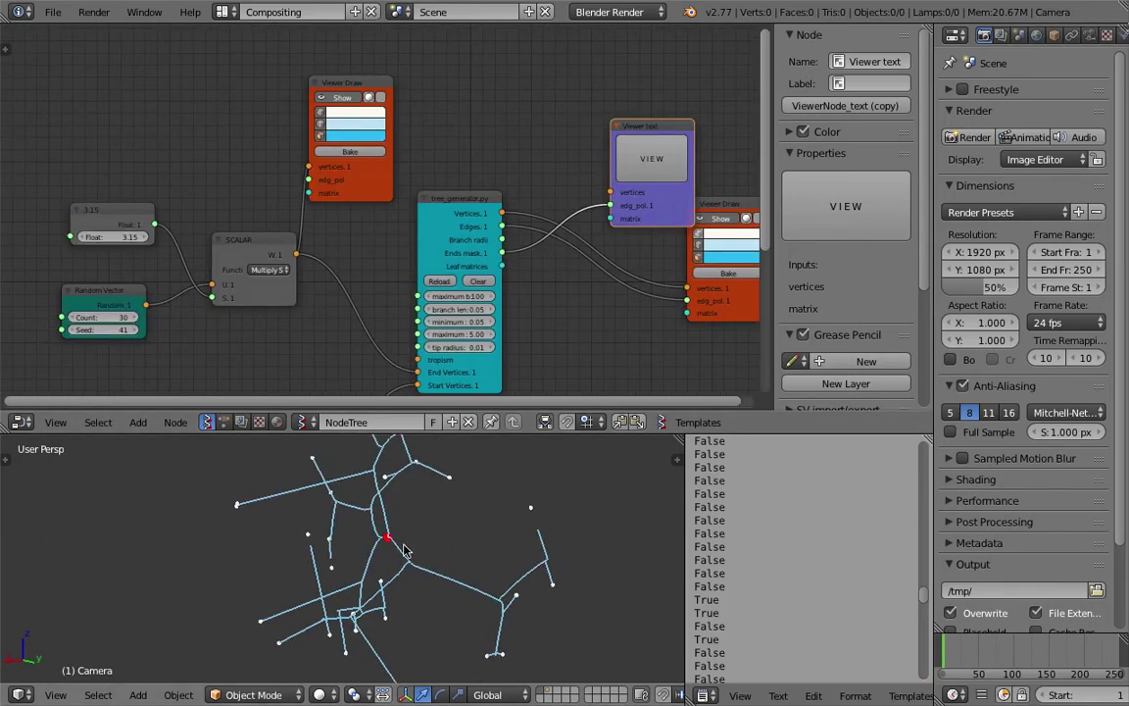
Step: Show the generated tree's vertices in its Viewer Draw node, inspect them along the branches, and hide them again
middle_click_drag(526, 256, 421, 260)
scroll(454, 163, "up", 1)
middle_click_drag(409, 174, 376, 164)
left_click(607, 214)
middle_click_drag(421, 508, 388, 524)
scroll(388, 526, "up", 2)
scroll(519, 595, "down", 2)
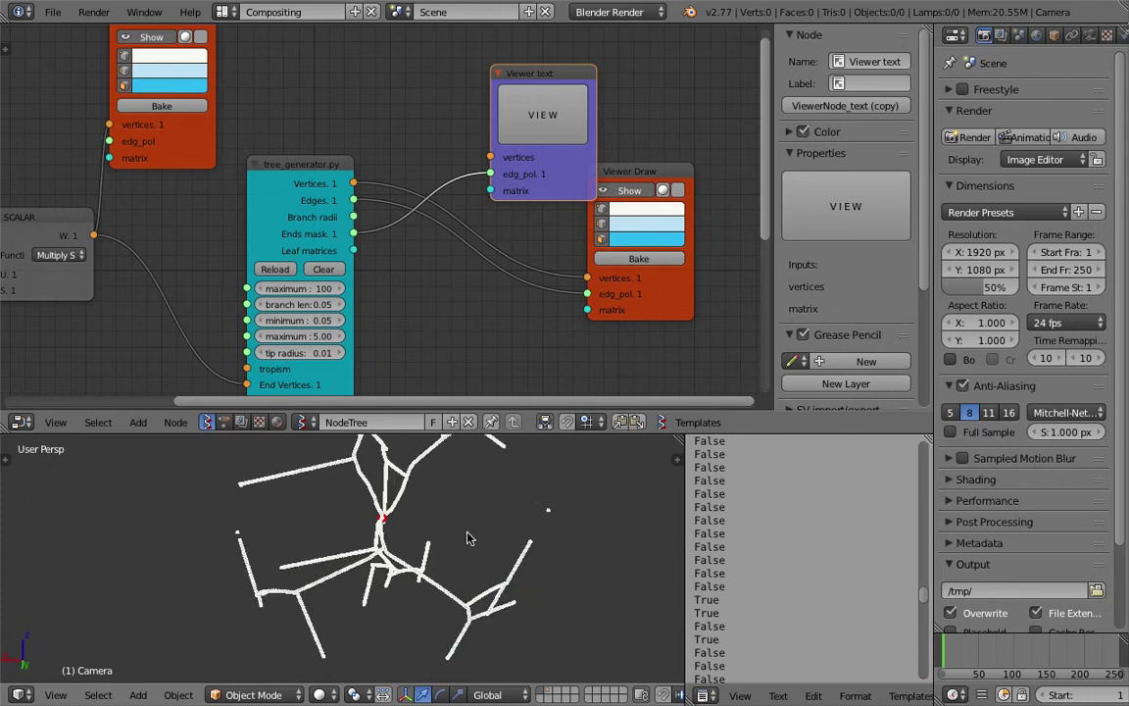
left_click(606, 212)
mouse_move(509, 463)
middle_mouse_down()
mouse_move(522, 536)
mouse_move(297, 560)
mouse_move(378, 547)
middle_mouse_up()
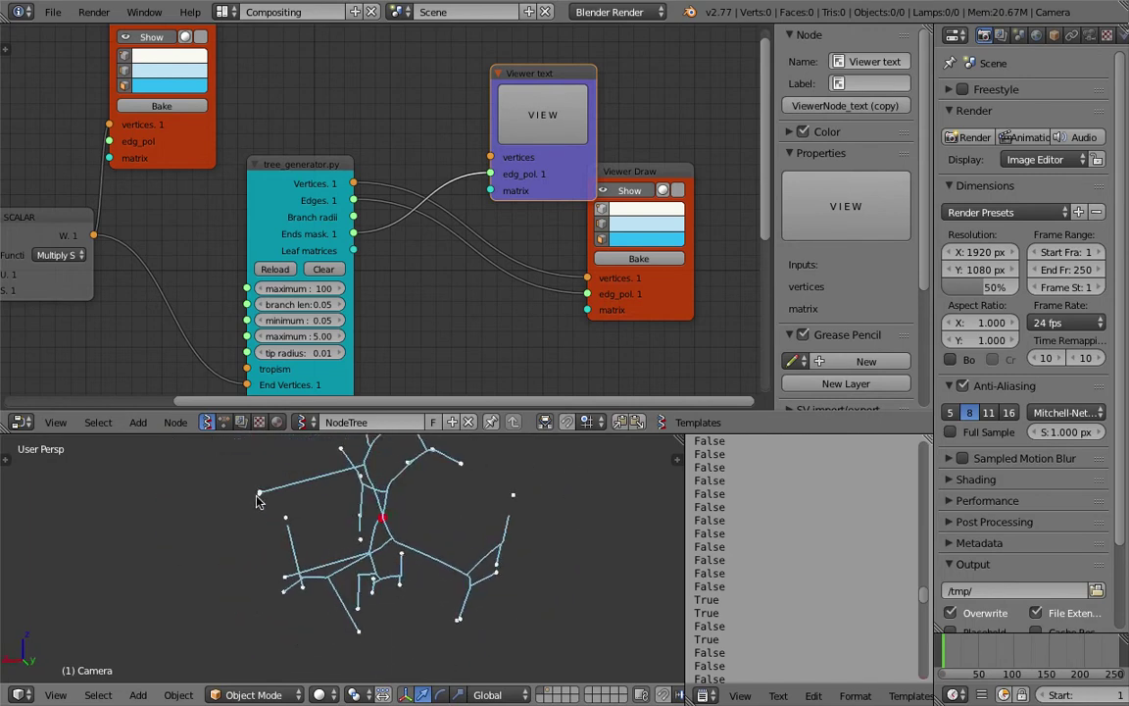
middle_click_drag(97, 245, 348, 252)
scroll(294, 238, "down", 3)
middle_click_drag(224, 221, 249, 173)
scroll(429, 549, "up", 1)
middle_click_drag(429, 549, 400, 548)
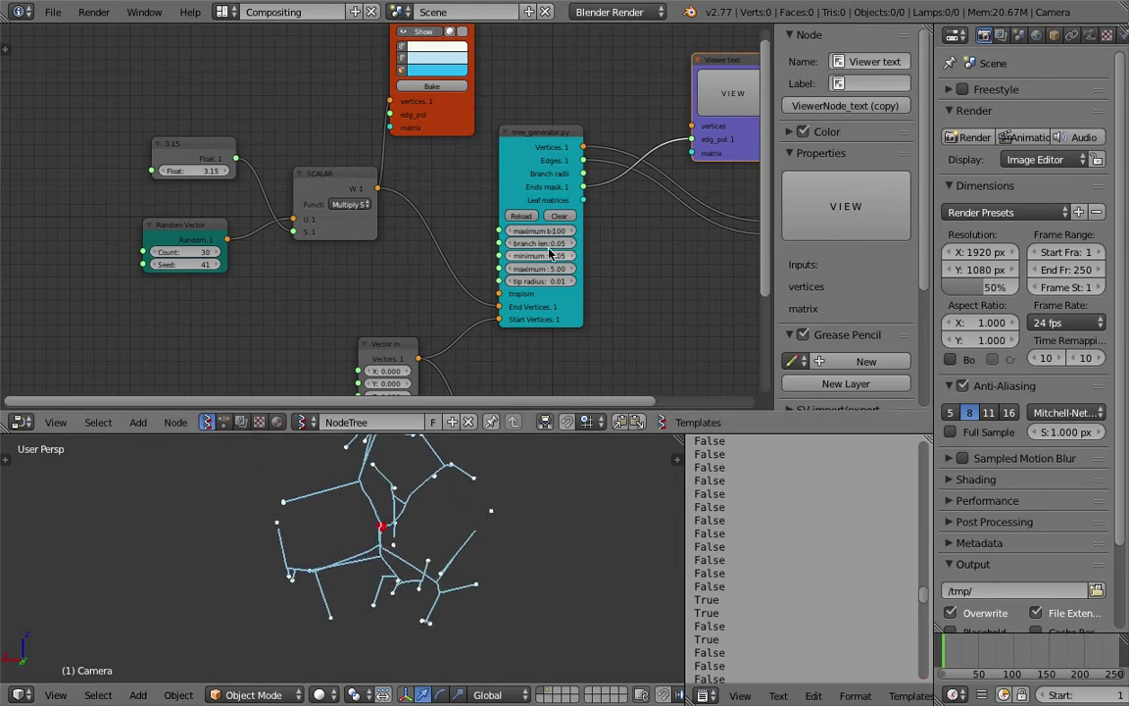
Step: Move the tree's Viewer Draw node aside and add a List Mask (out) node beside the tree generator
middle_click_drag(633, 235, 345, 282)
scroll(345, 283, "up", 4)
left_click_drag(564, 168, 653, 166)
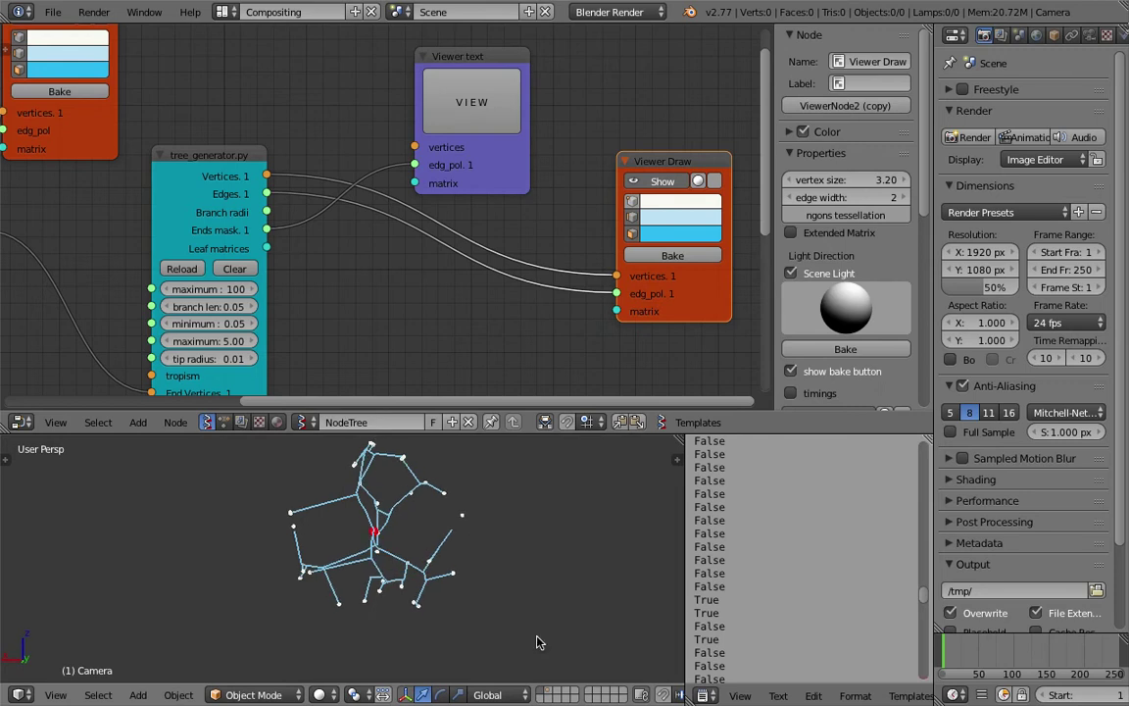
scroll(435, 240, "down", 1)
key("shift+a")
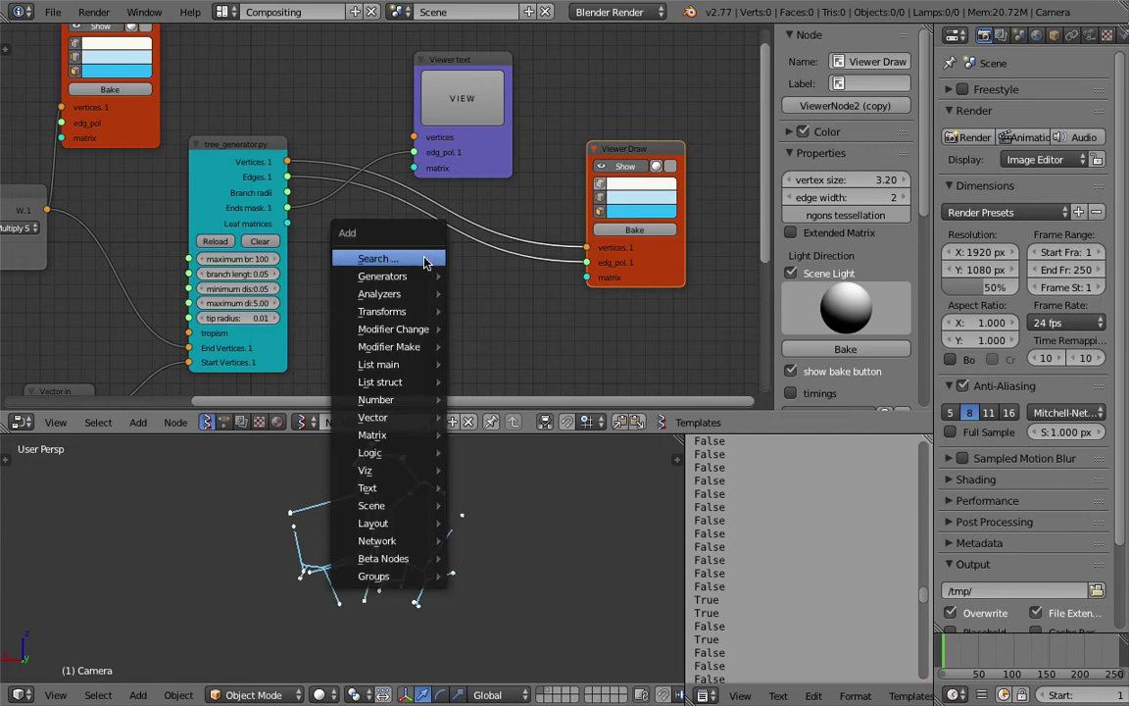
left_click(429, 257)
type("list mask")
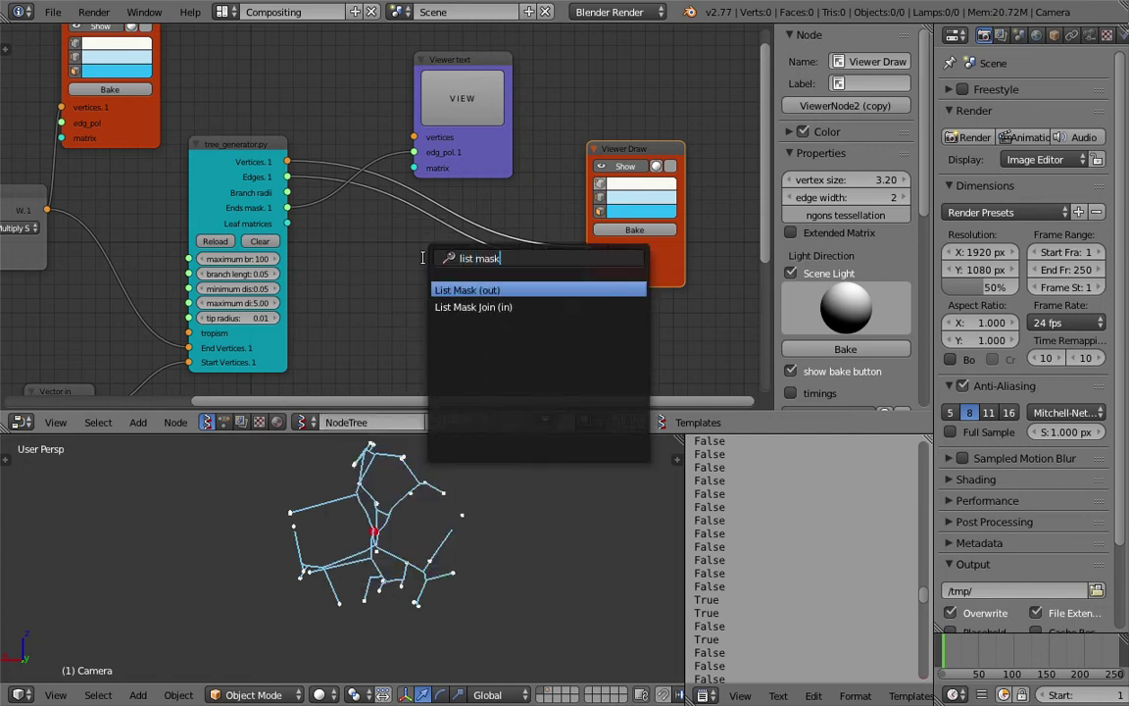
key("Down")
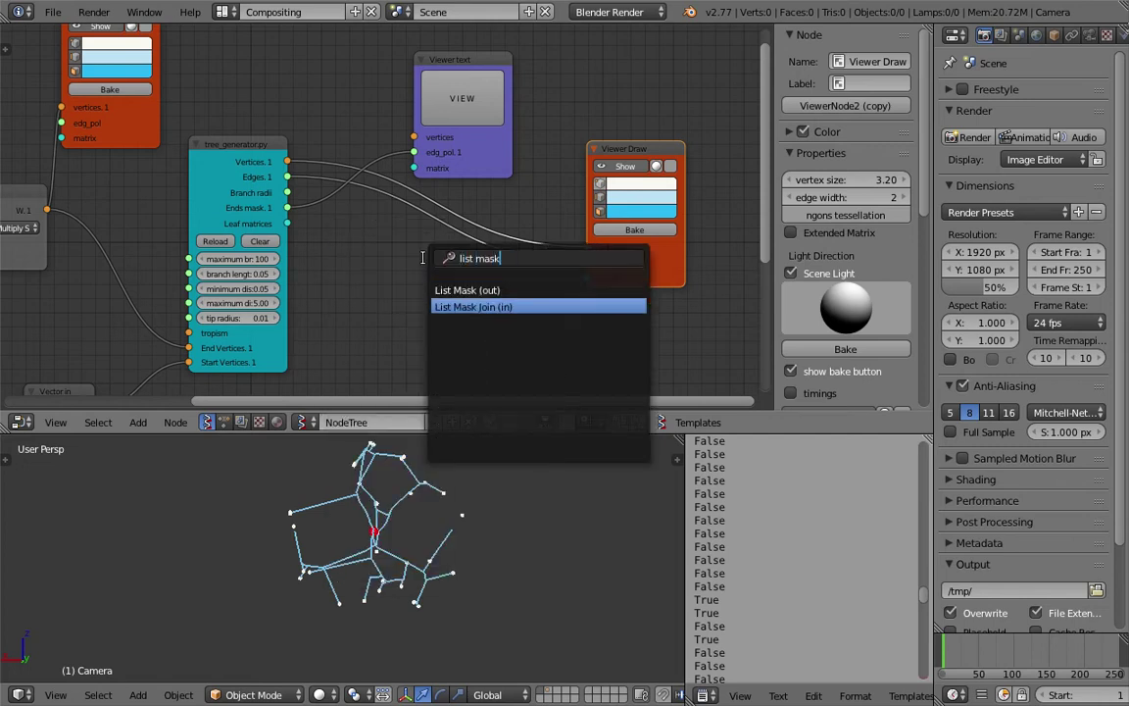
key("Up")
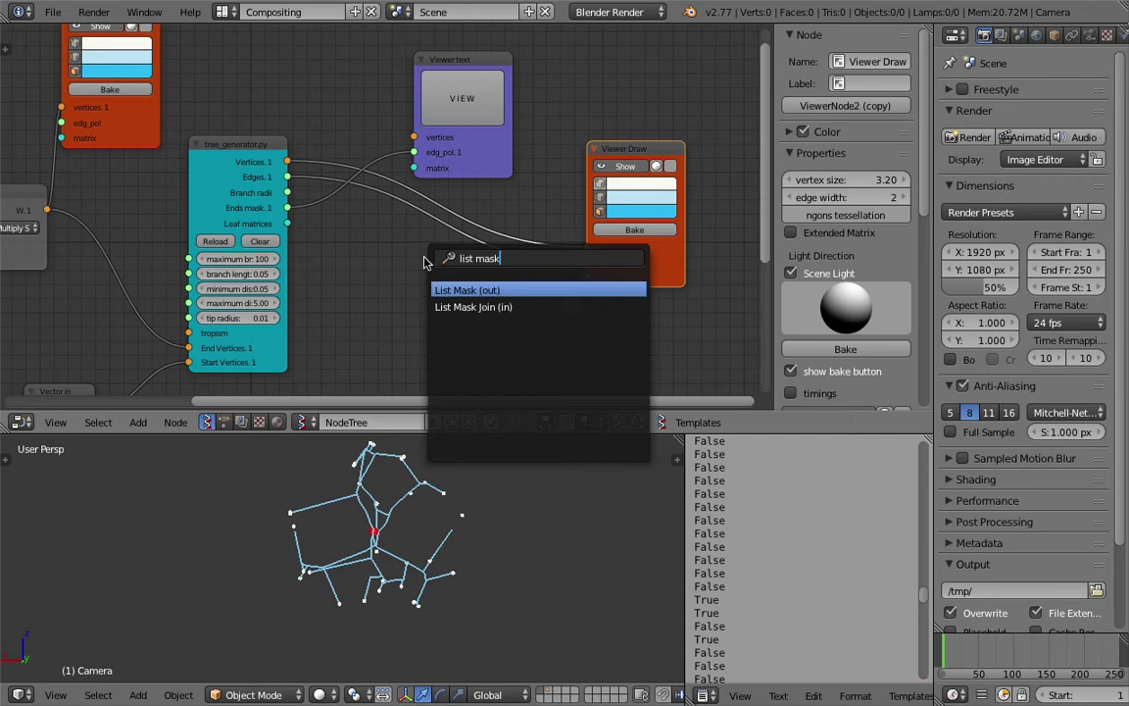
key("Return")
left_click(398, 262)
middle_click_drag(389, 217, 380, 199)
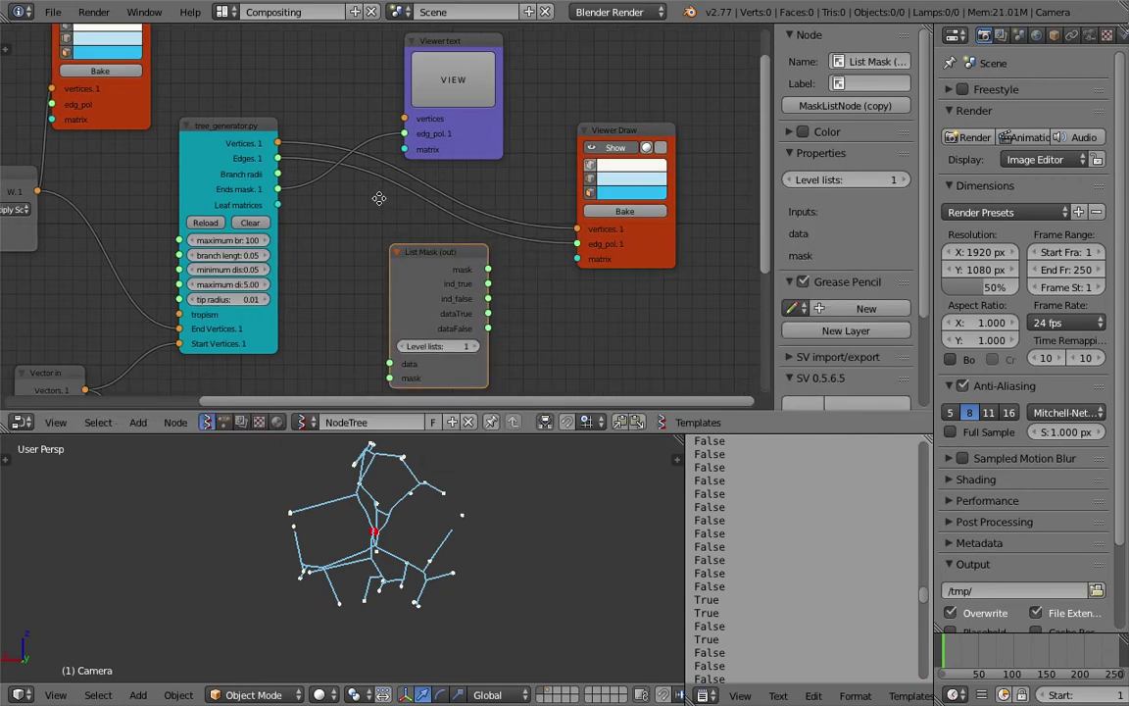
Step: Enlarge the node editor and connect the tree generator's Vertices to List Mask's data input and Ends mask to its mask input
left_click_drag(537, 432, 537, 467)
scroll(362, 315, "up", 1)
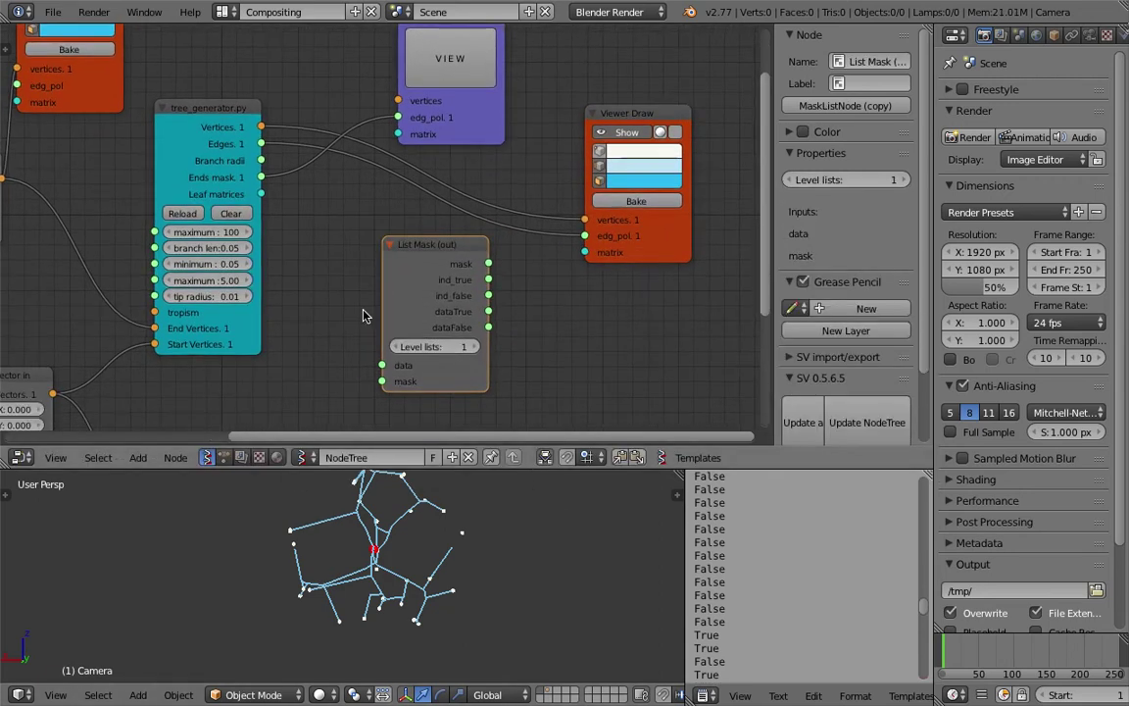
left_click_drag(265, 129, 378, 369)
left_click_drag(326, 302, 324, 294)
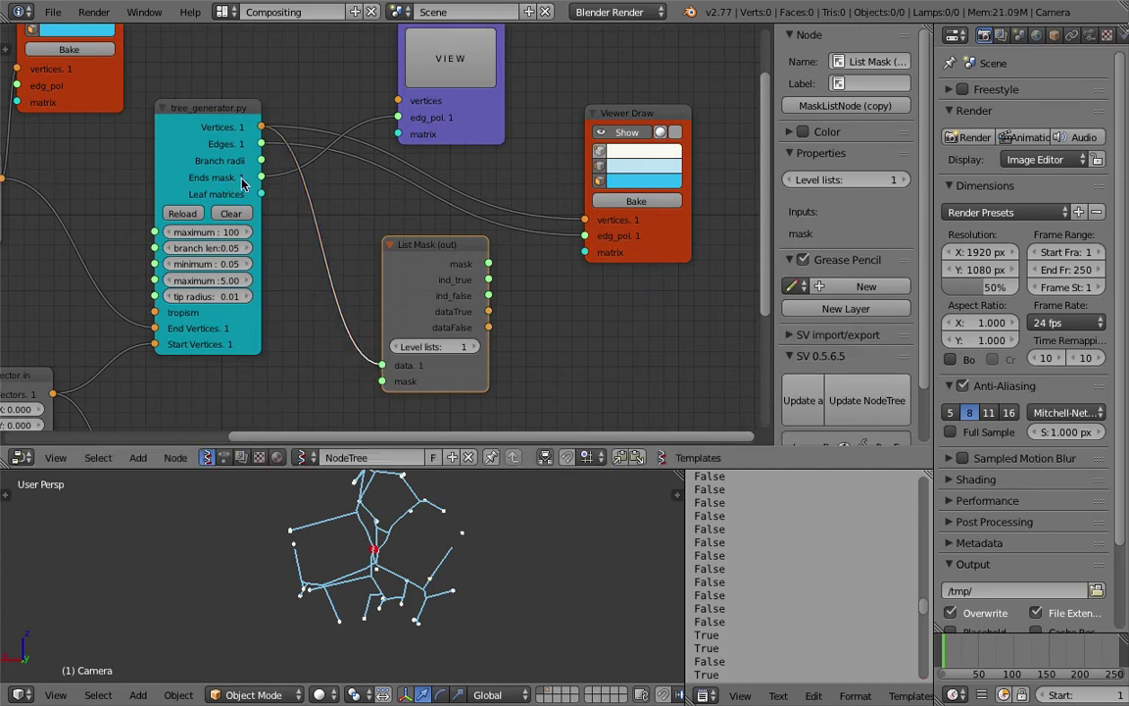
left_click_drag(260, 177, 379, 385)
middle_click_drag(458, 299, 375, 271)
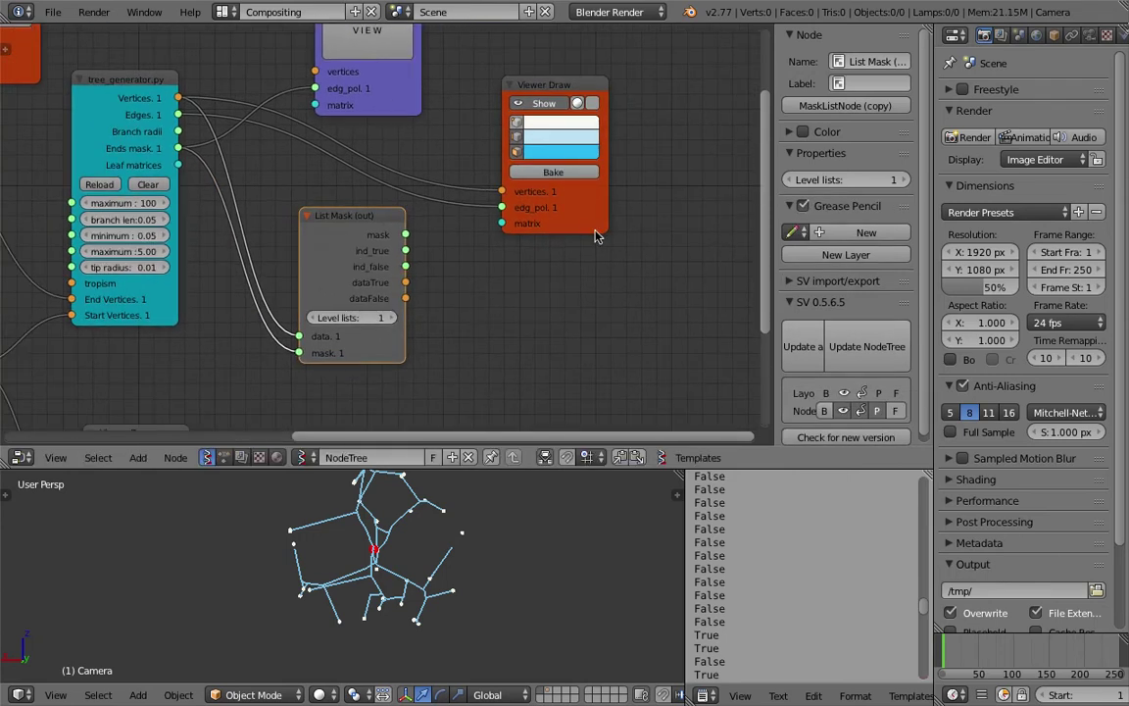
Step: Move the tree's Viewer Draw node clear of the links and place a duplicate of it beside the List Mask node
left_click_drag(590, 224, 635, 199)
scroll(534, 179, "down", 2)
middle_click_drag(523, 171, 509, 198)
left_click_drag(387, 264, 423, 254)
left_click_drag(543, 116, 562, 65)
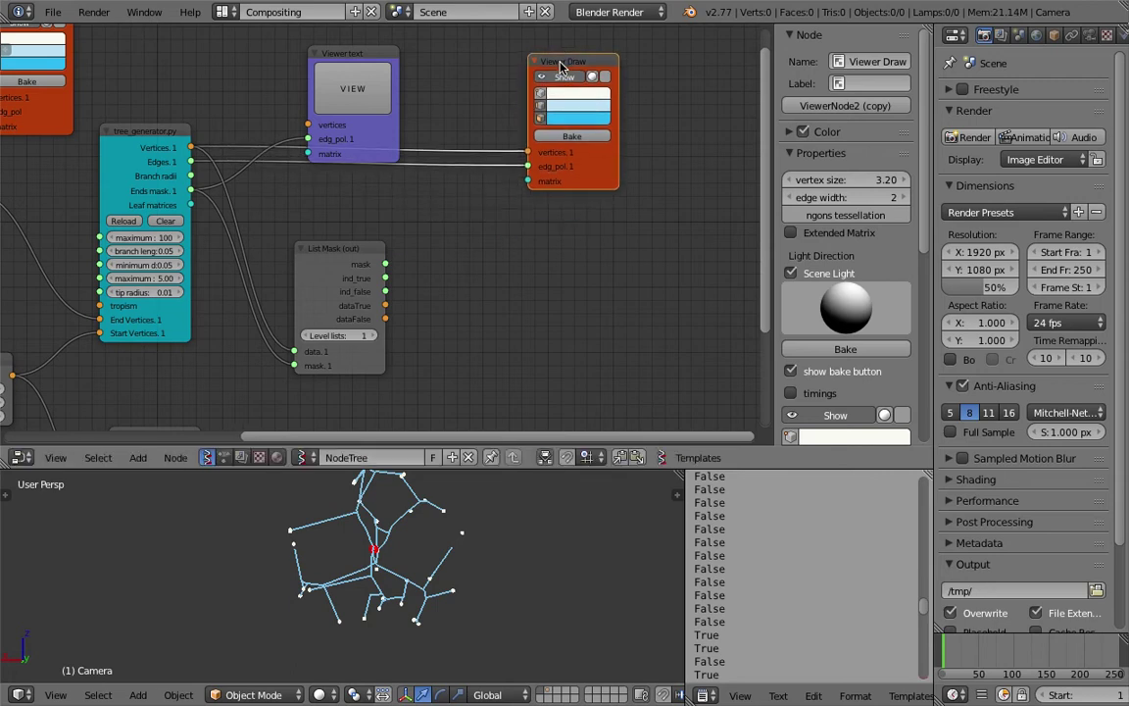
key("shift+d")
left_click(496, 252)
scroll(487, 255, "up", 4)
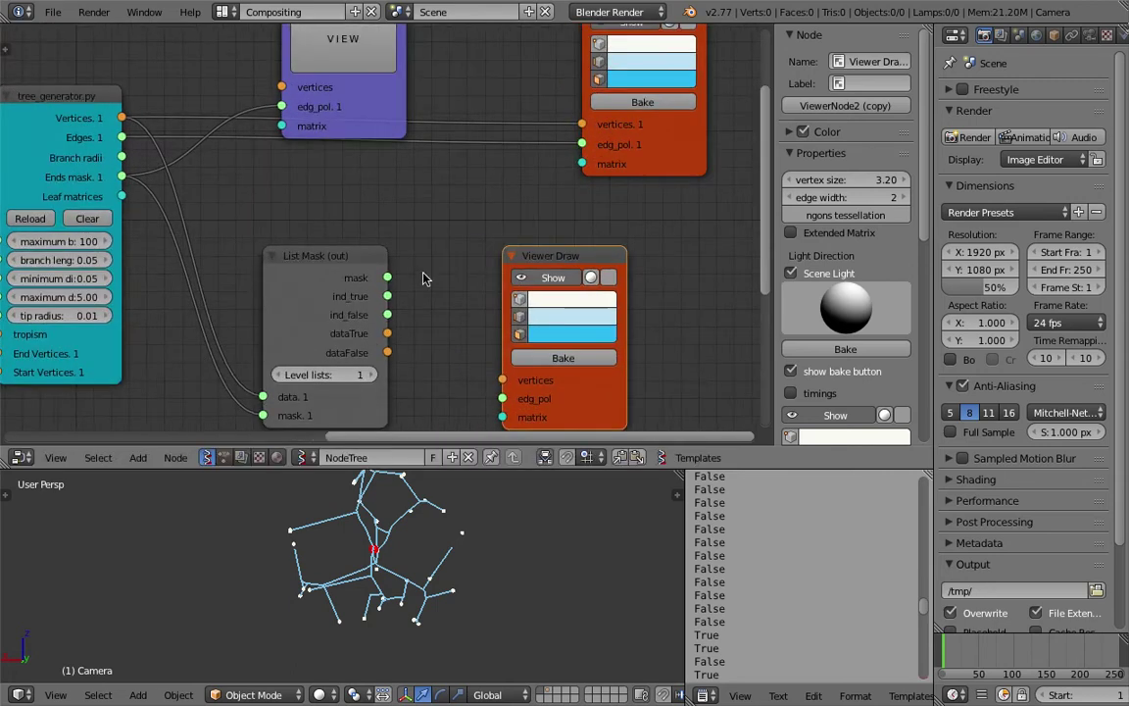
middle_click_drag(420, 275, 415, 225)
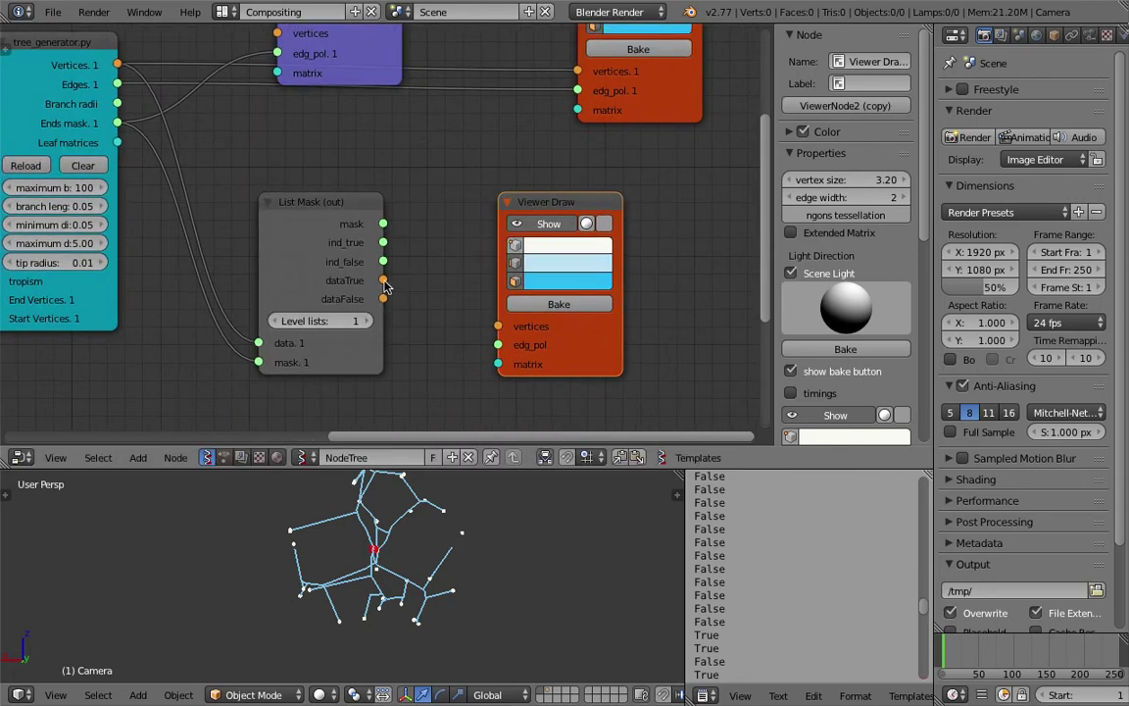
Step: Connect List Mask's dataTrue output to the duplicate Viewer Draw's vertices, and give its vertices size 10 and a blue colour
left_click_drag(383, 282, 404, 305)
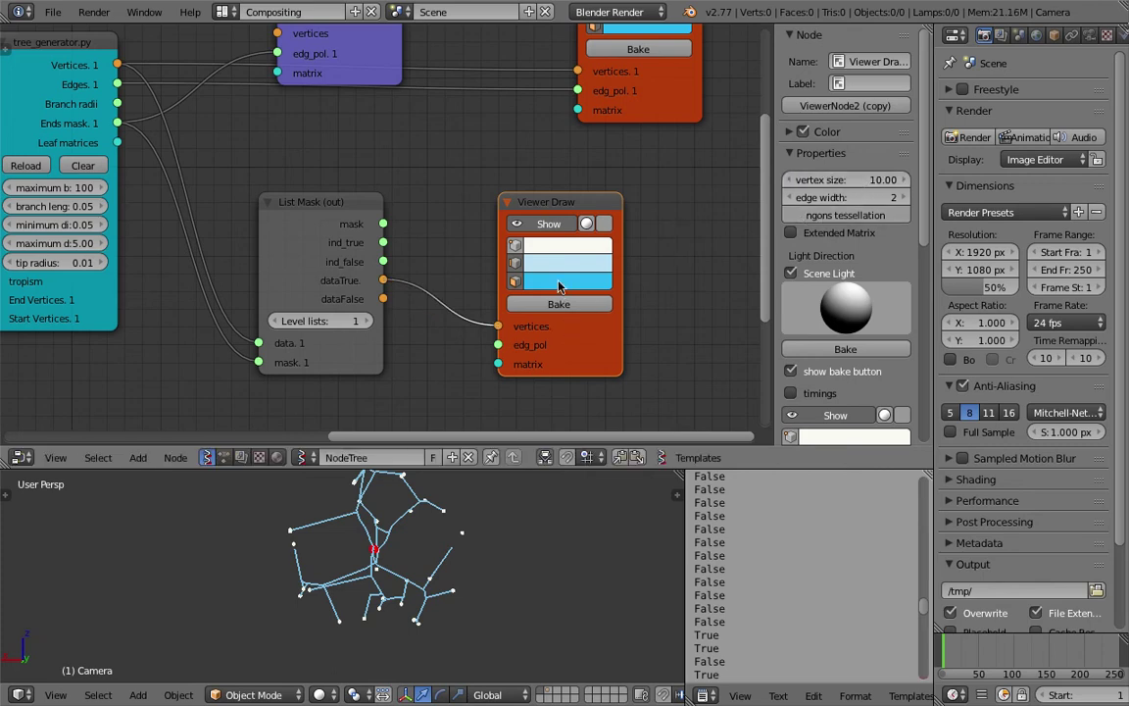
left_click(560, 246)
mouse_move(607, 265)
left_mouse_down()
mouse_move(605, 361)
mouse_move(654, 281)
left_mouse_up()
middle_click_drag(668, 226, 651, 207)
Step: Set the List Mask node's Level lists to 2
left_click(354, 304)
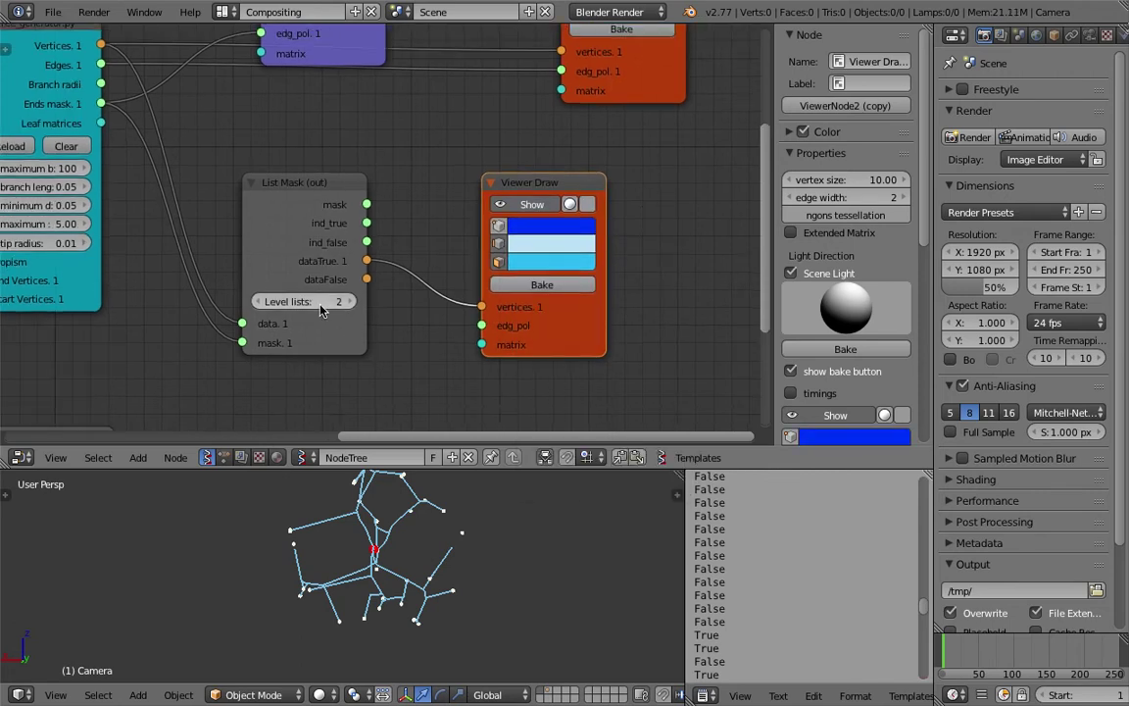
left_click(261, 302)
left_click(351, 302)
middle_click_drag(467, 551, 439, 491)
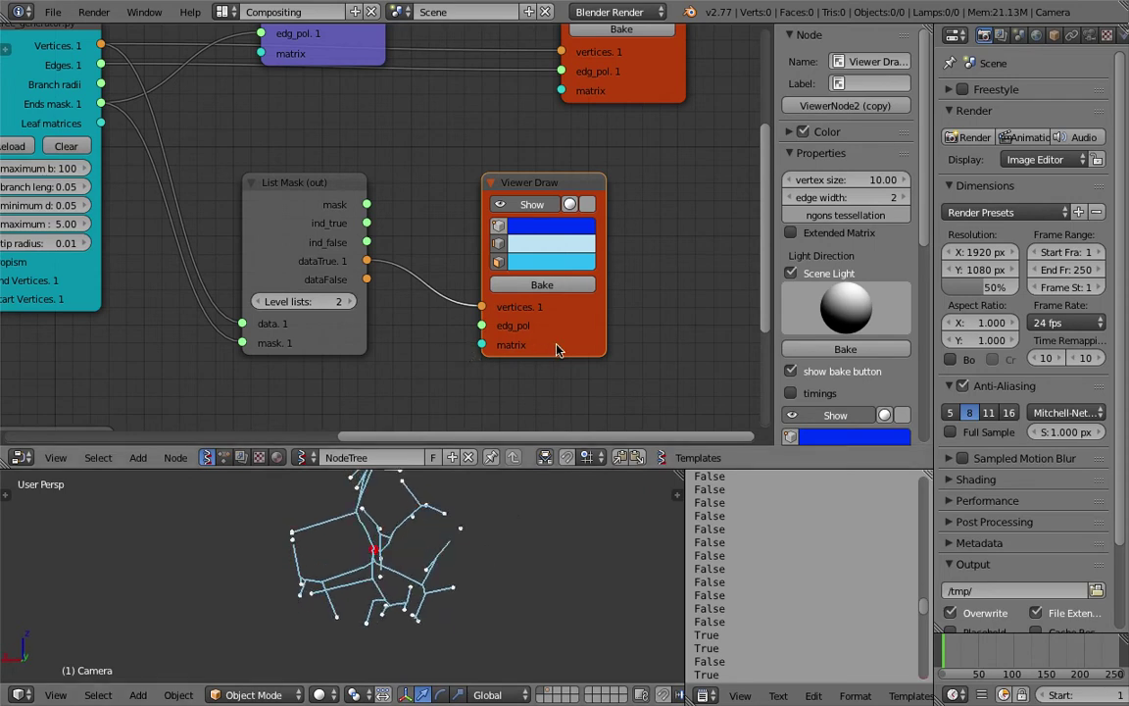
Step: Reposition the List Mask node, widen the 3D view, and switch Level lists to 1 and back to 2
left_click_drag(555, 344, 545, 327)
middle_click_drag(324, 266, 417, 295)
left_click_drag(397, 217, 389, 193)
scroll(388, 193, "down", 1)
left_click_drag(686, 562, 735, 561)
scroll(398, 271, "down", 1)
middle_click_drag(398, 269, 400, 265)
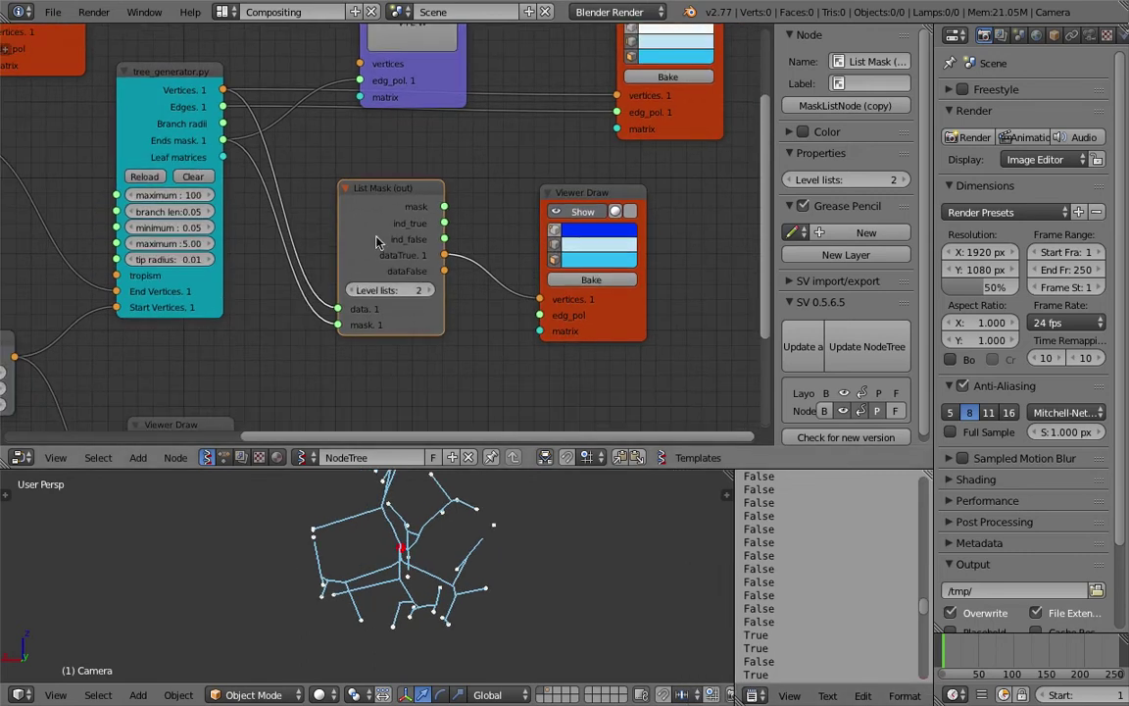
scroll(376, 242, "up", 1)
left_click(348, 300)
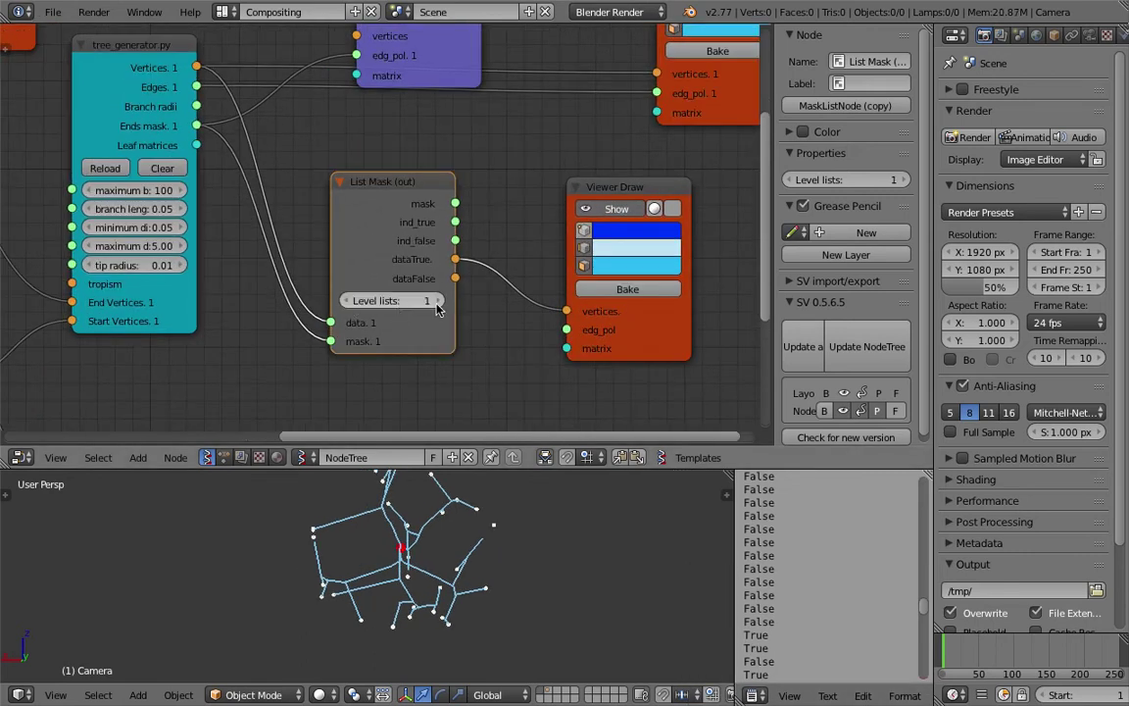
scroll(441, 310, "down", 2)
Step: Move the blue Viewer Draw node closer to List Mask and place the Viewer text node beyond it
key("shift+a")
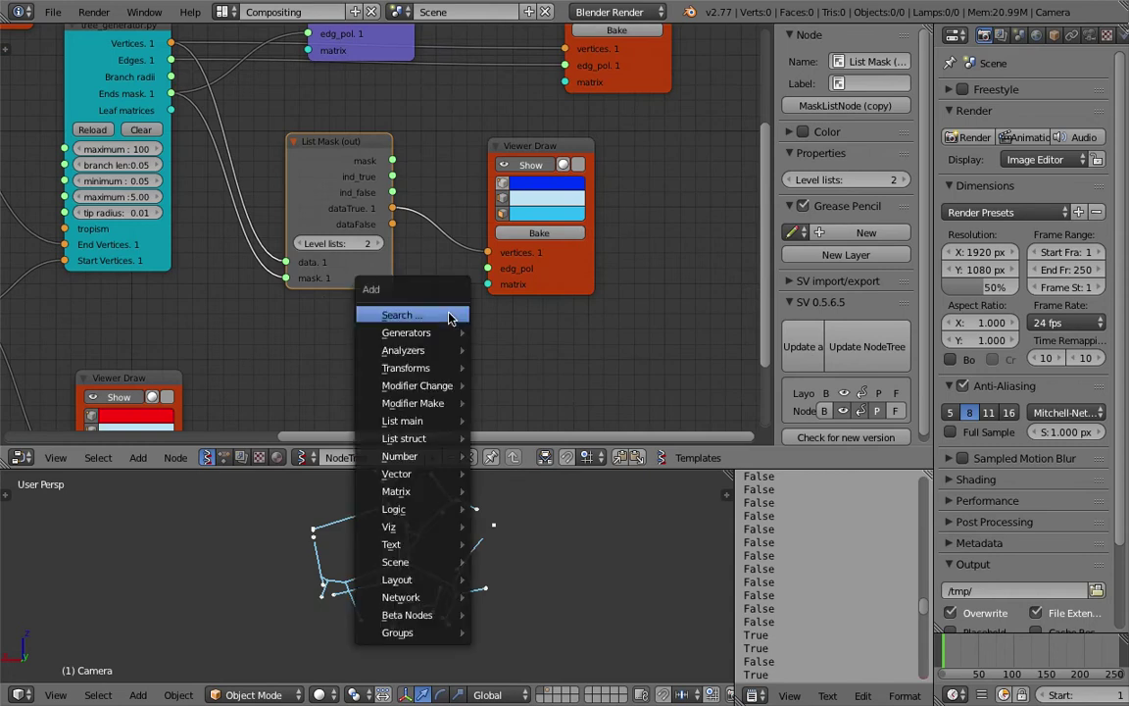
middle_click_drag(451, 180, 409, 236)
scroll(409, 235, "down", 1)
left_click_drag(496, 213, 463, 182)
middle_click_drag(563, 197, 530, 219)
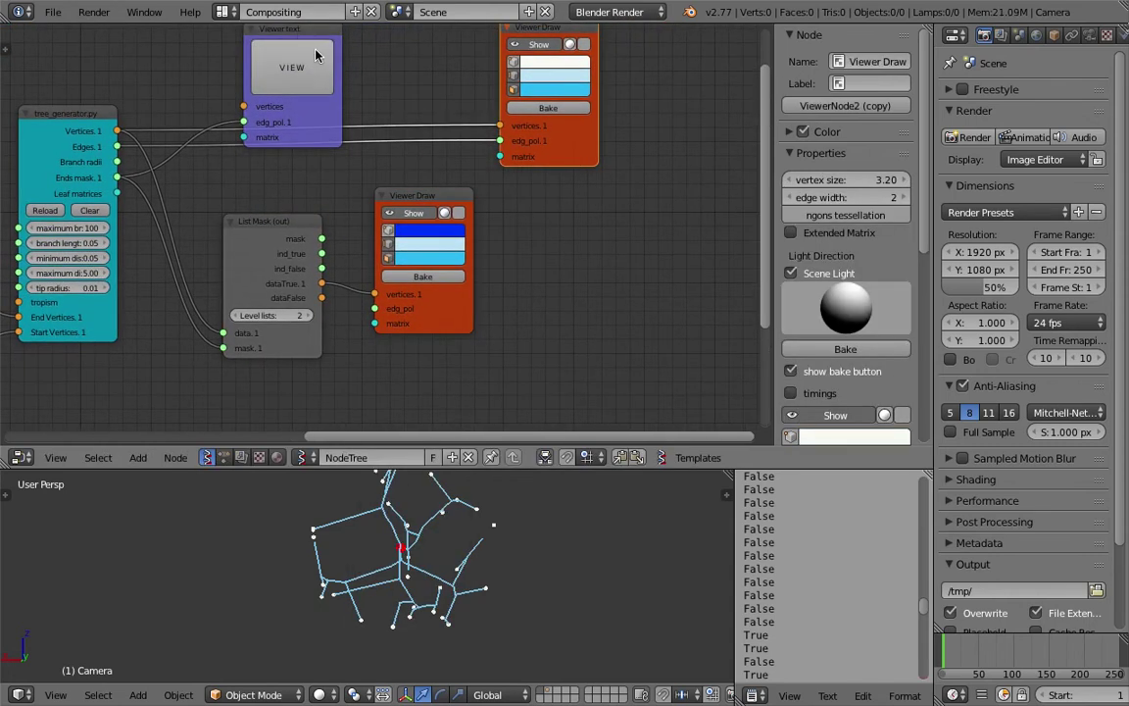
left_click_drag(245, 44, 551, 197)
scroll(392, 269, "up", 1)
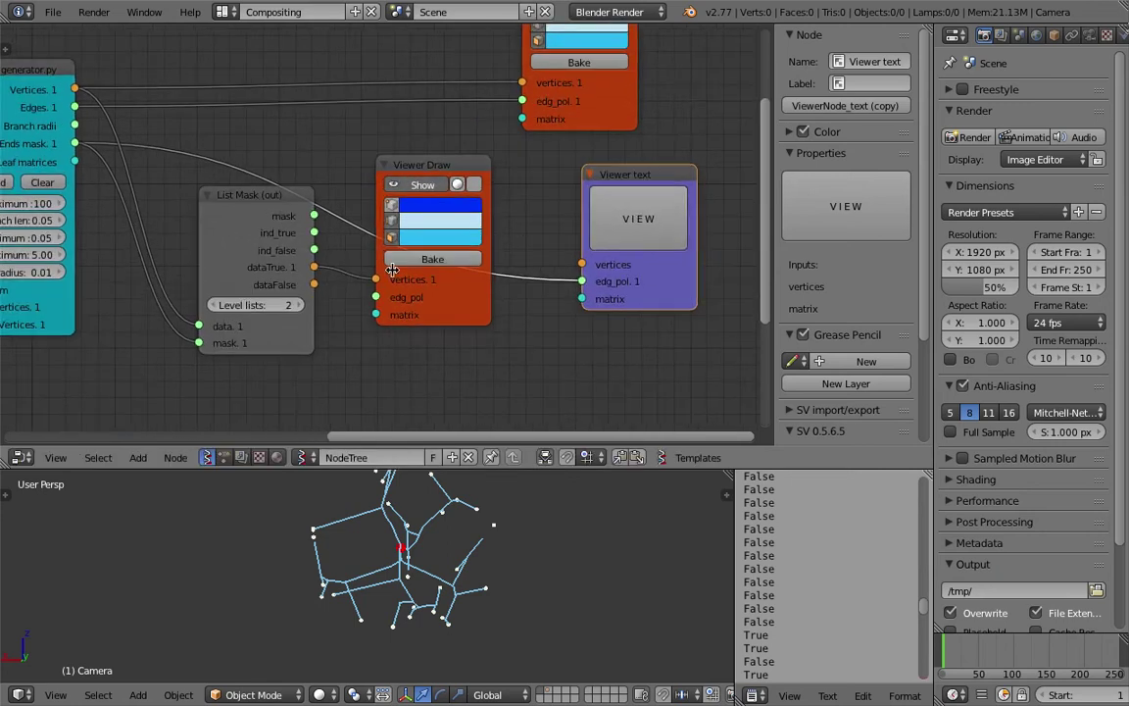
Step: Connect List Mask's dataTrue output to Viewer text's vertices, generate the text view, and widen the text editor to read it
left_click_drag(315, 267, 613, 249)
left_click(639, 218)
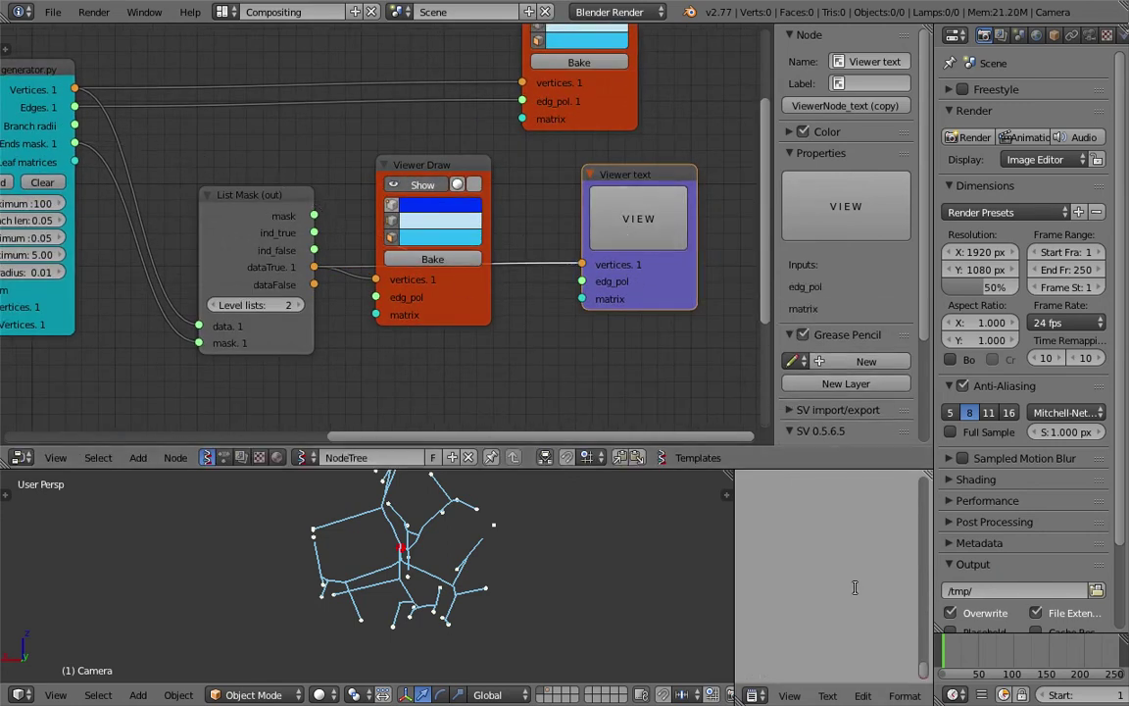
scroll(898, 585, "up", 5)
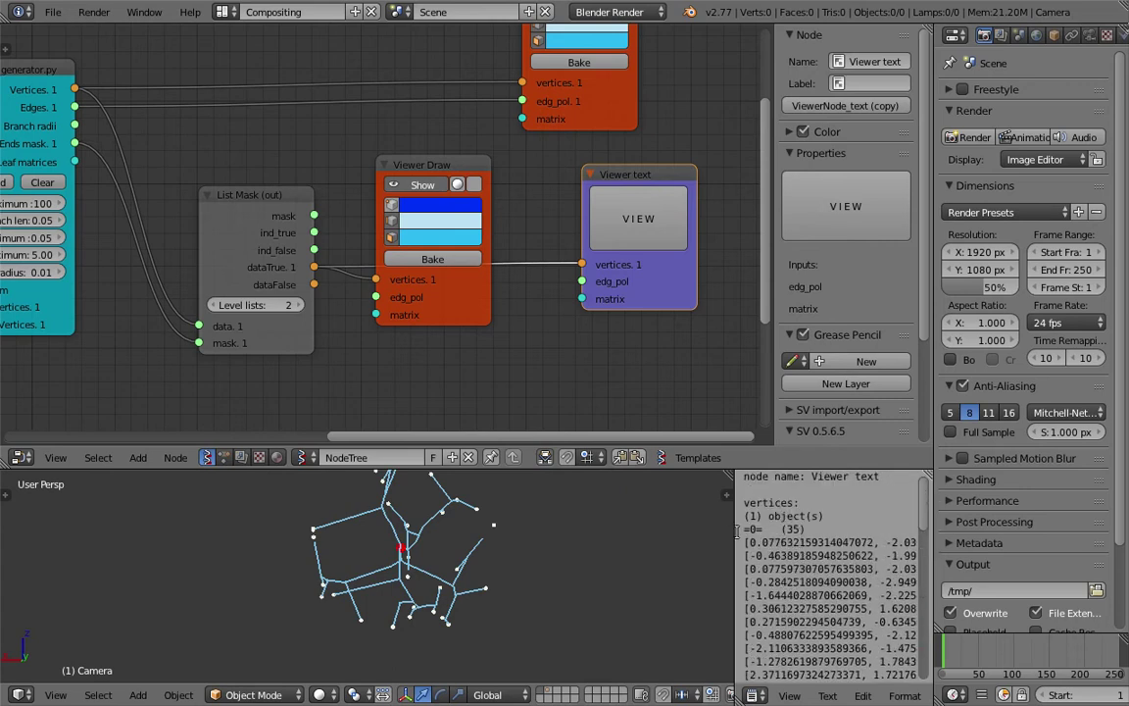
left_click_drag(737, 531, 647, 532)
scroll(550, 555, "up", 3)
Step: Toggle the masked points' Viewer Draw display off and on, and change its vertex colour to green
middle_click_drag(524, 560, 488, 542)
left_click(425, 188)
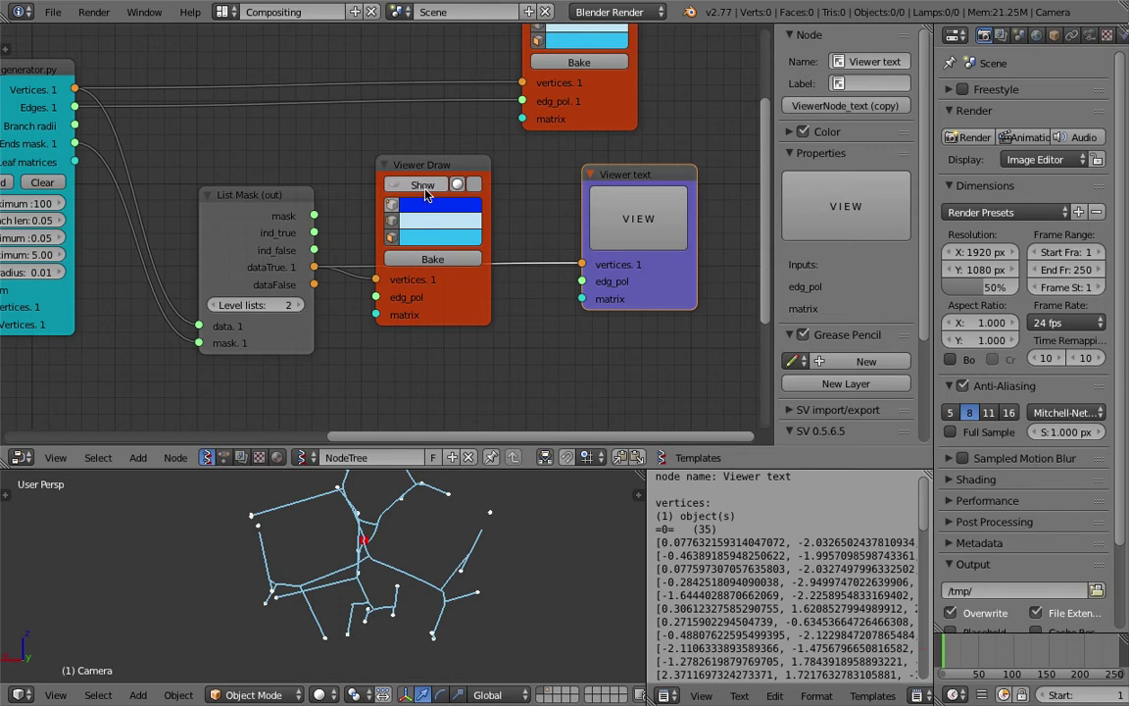
left_click(400, 203)
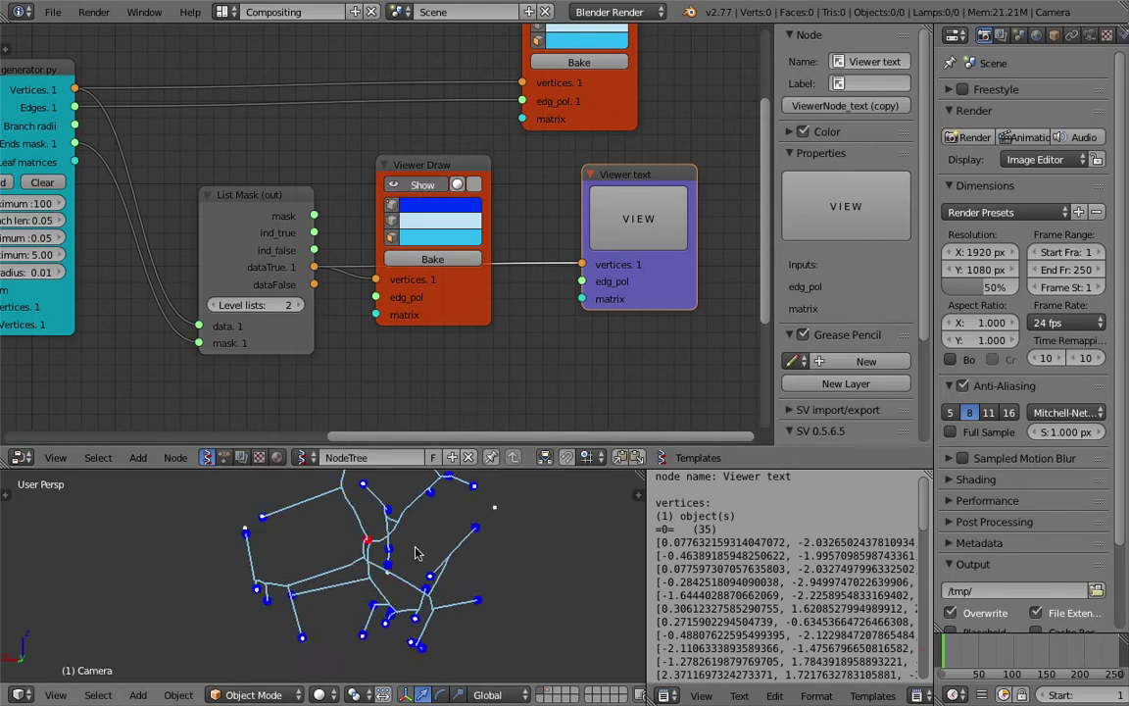
left_click(418, 215)
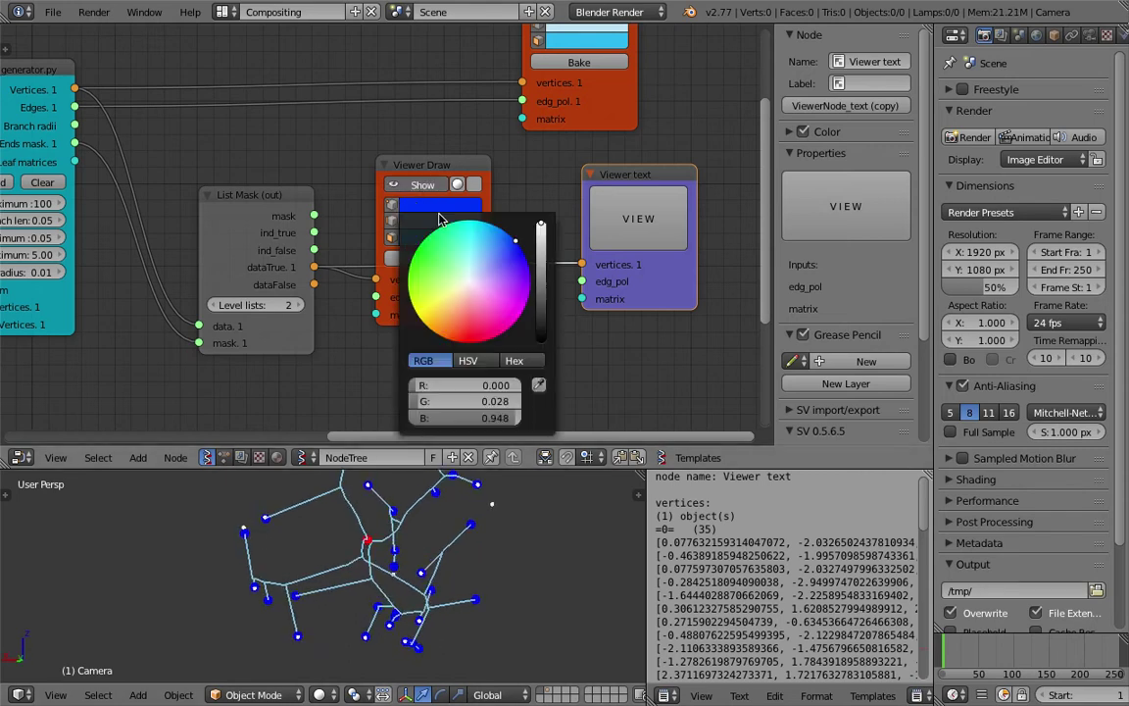
left_click(496, 346)
middle_click_drag(466, 602, 319, 546)
middle_click_drag(380, 566, 355, 563)
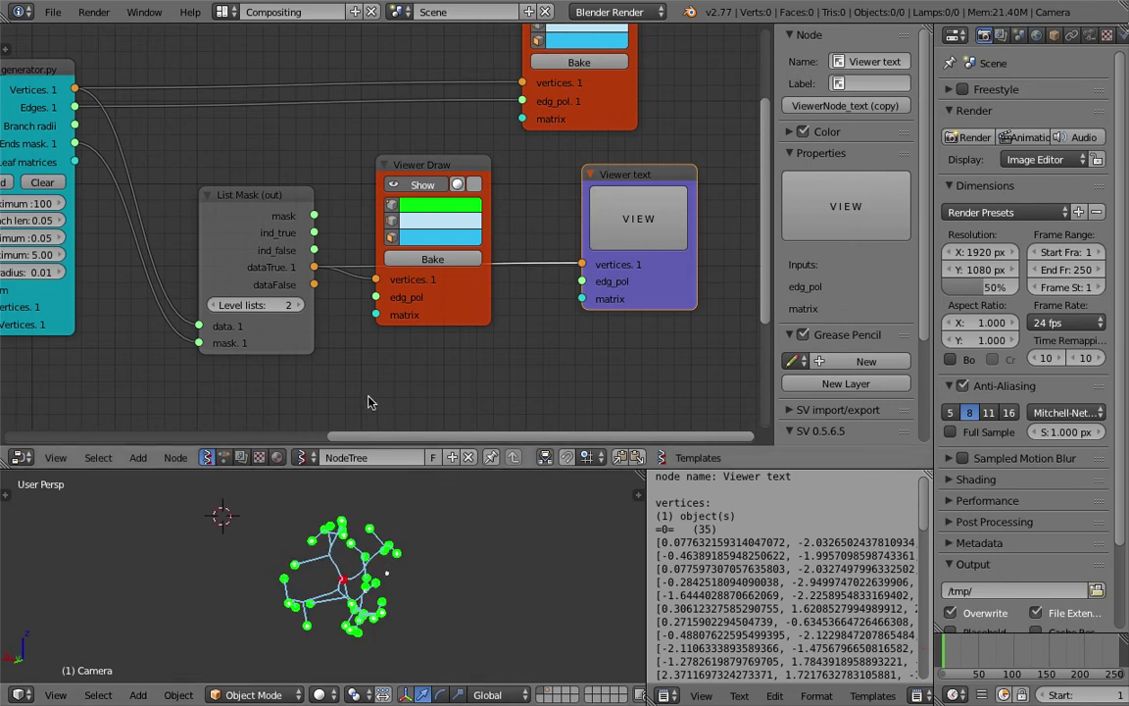
Step: Save the Blender file
middle_click_drag(423, 373, 395, 355)
key("ctrl+s")
left_click(395, 355)
Step: Add a List Length node below the Viewer Draw node and connect List Mask's dataTrue output to its Data input
key("shift+a")
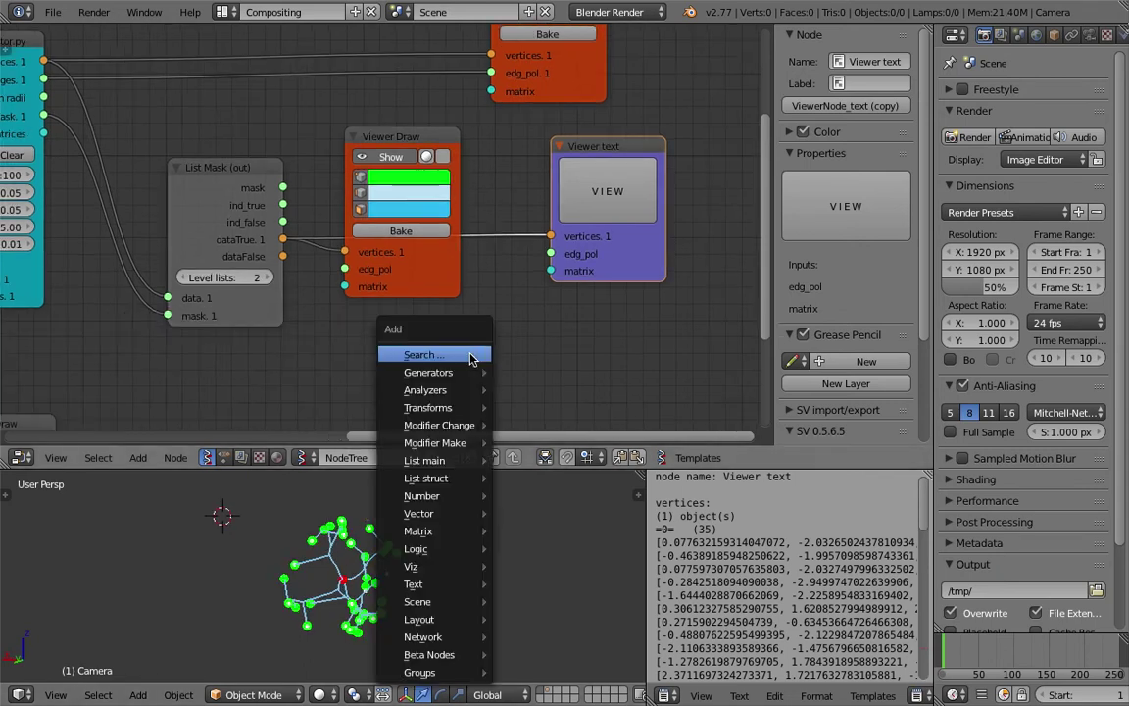
left_click(473, 358)
type("leng")
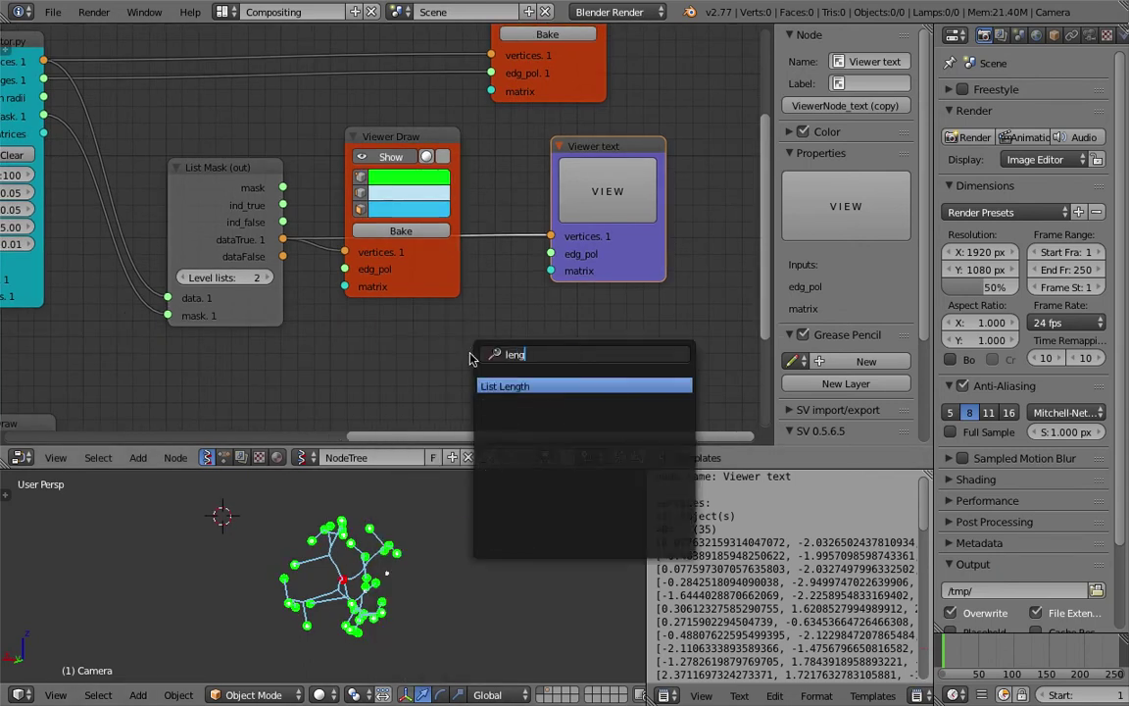
key("Return")
left_click(490, 340)
left_click_drag(282, 239, 487, 405)
Step: Try to view the List Length output through Viewer text's vertices input, with the List Length level set to 2
left_click_drag(601, 355, 629, 298)
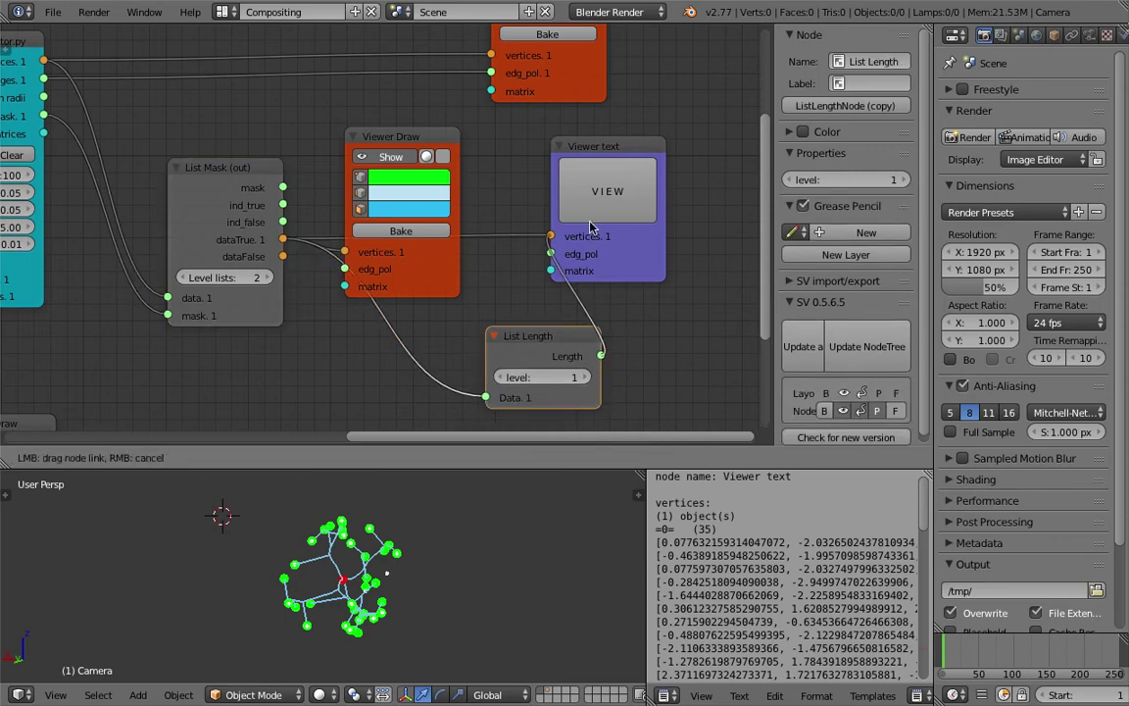
left_click_drag(556, 239, 554, 237)
left_click_drag(648, 244, 669, 247)
left_click(637, 210)
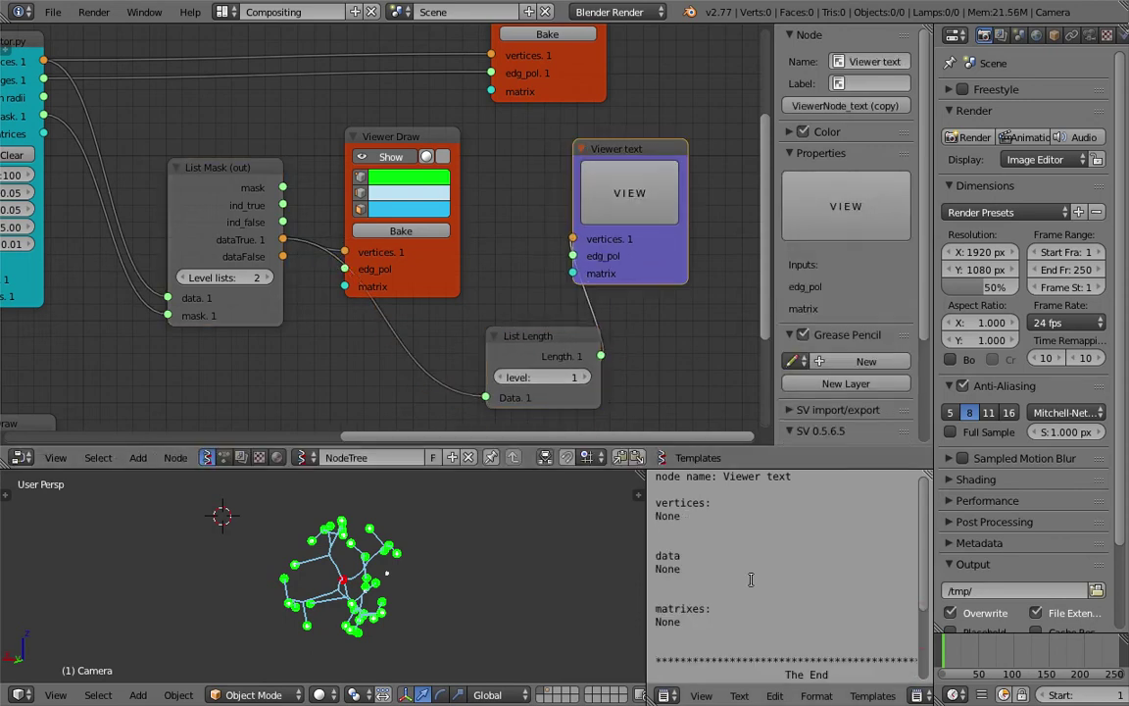
left_click(577, 381)
left_click(619, 217)
Step: Delete the Viewer text node
left_click(616, 172)
middle_click_drag(571, 209, 542, 190)
key("x")
key("shift+a")
left_click(475, 196)
type("debug")
key("Return")
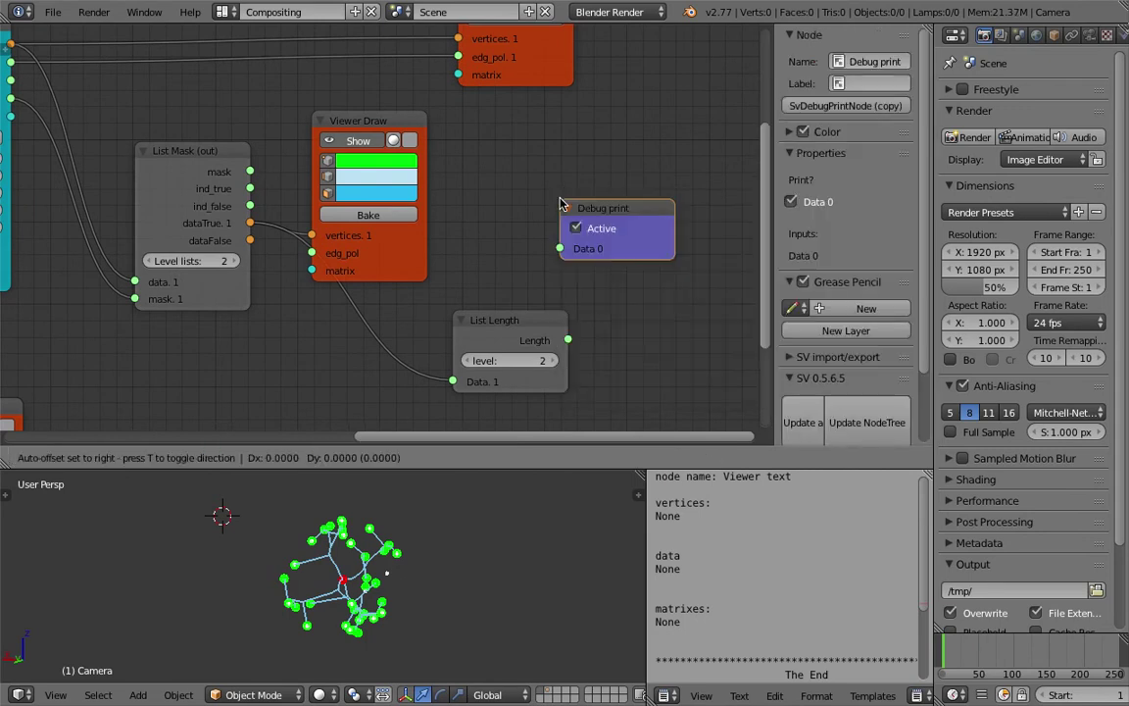
key("Escape")
Step: Add a Stethoscope node and connect List Length's Length output to its Data input
key("shift+a")
left_click(562, 204)
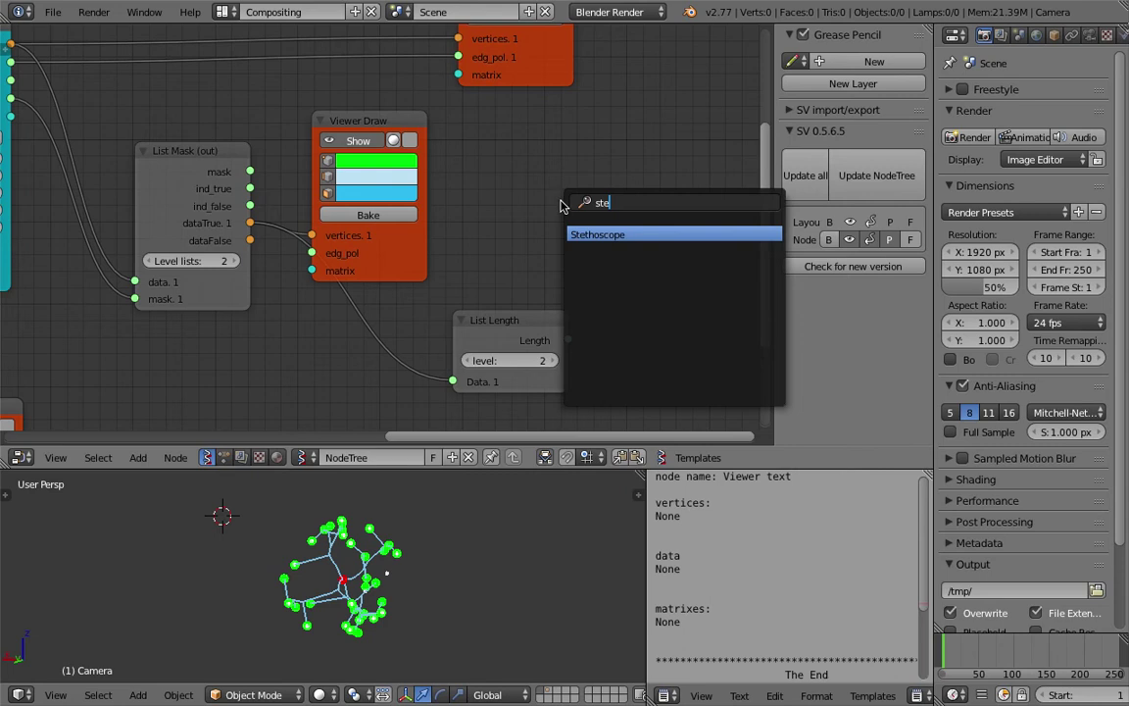
type("ste")
key("Return")
left_click(563, 205)
left_click_drag(568, 340, 566, 253)
Step: Reposition the List Length node, set its level to 1, and check the branch-end count shown by the Stethoscope
left_click_drag(461, 320, 412, 303)
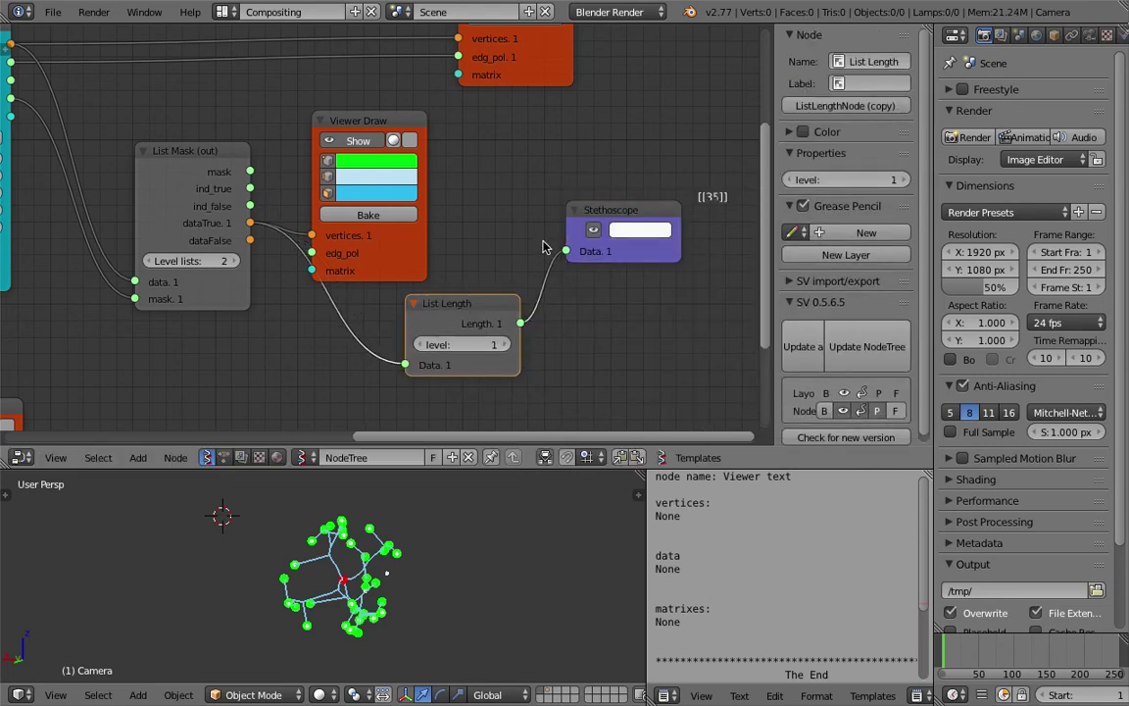
scroll(543, 246, "up", 2)
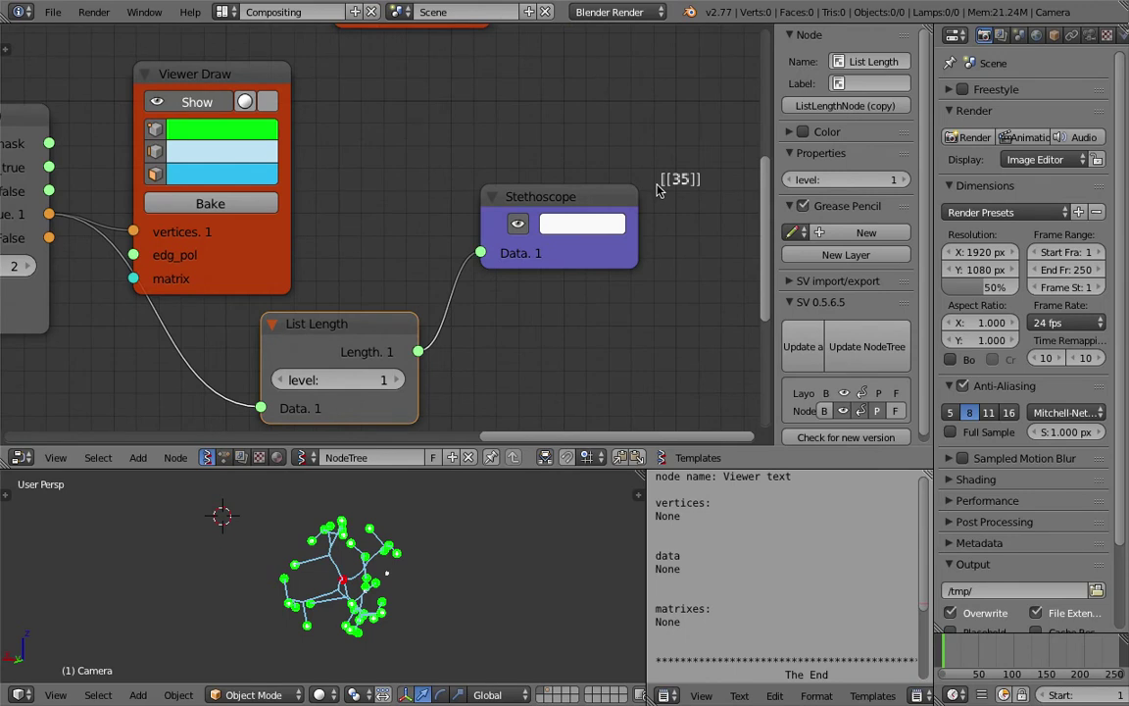
scroll(657, 189, "down", 1)
middle_click_drag(422, 535, 425, 582)
scroll(215, 337, "down", 3)
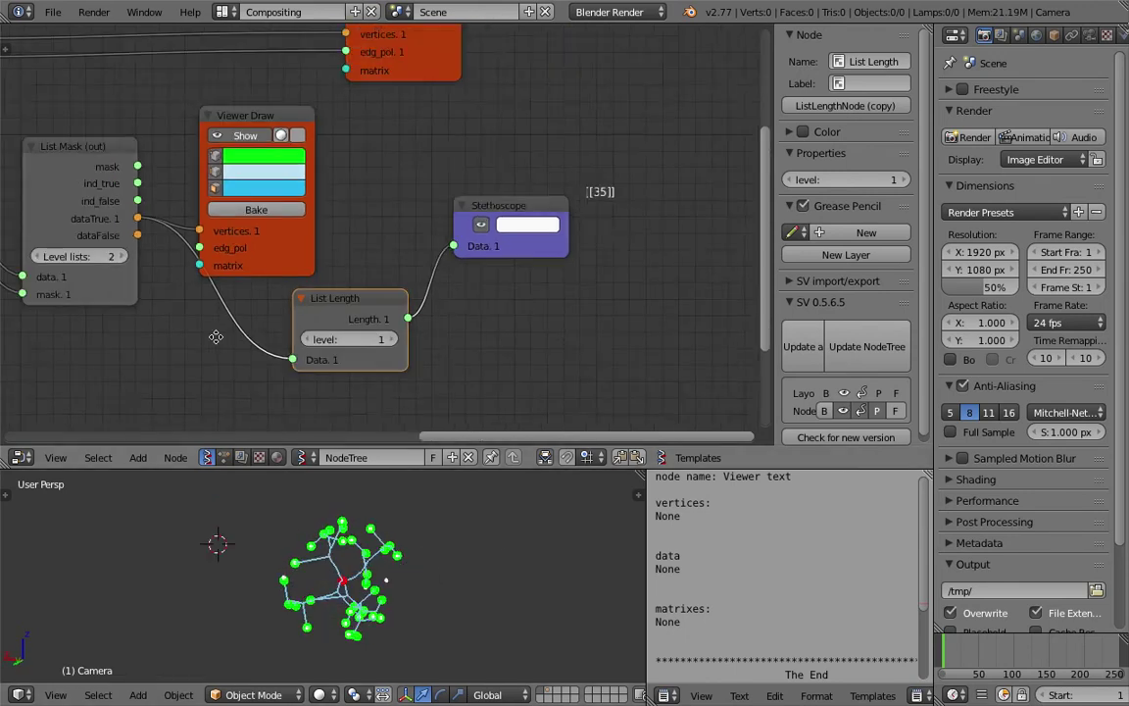
Step: Collapse the green Viewer Draw node fed by List Mask's dataTrue output
middle_click_drag(216, 337, 558, 367)
scroll(403, 318, "down", 5)
middle_click_drag(373, 304, 454, 275)
mouse_move(397, 512)
middle_mouse_down()
mouse_move(403, 539)
mouse_move(379, 574)
mouse_move(378, 514)
middle_mouse_up()
middle_click_drag(584, 354, 414, 351)
scroll(451, 323, "up", 1)
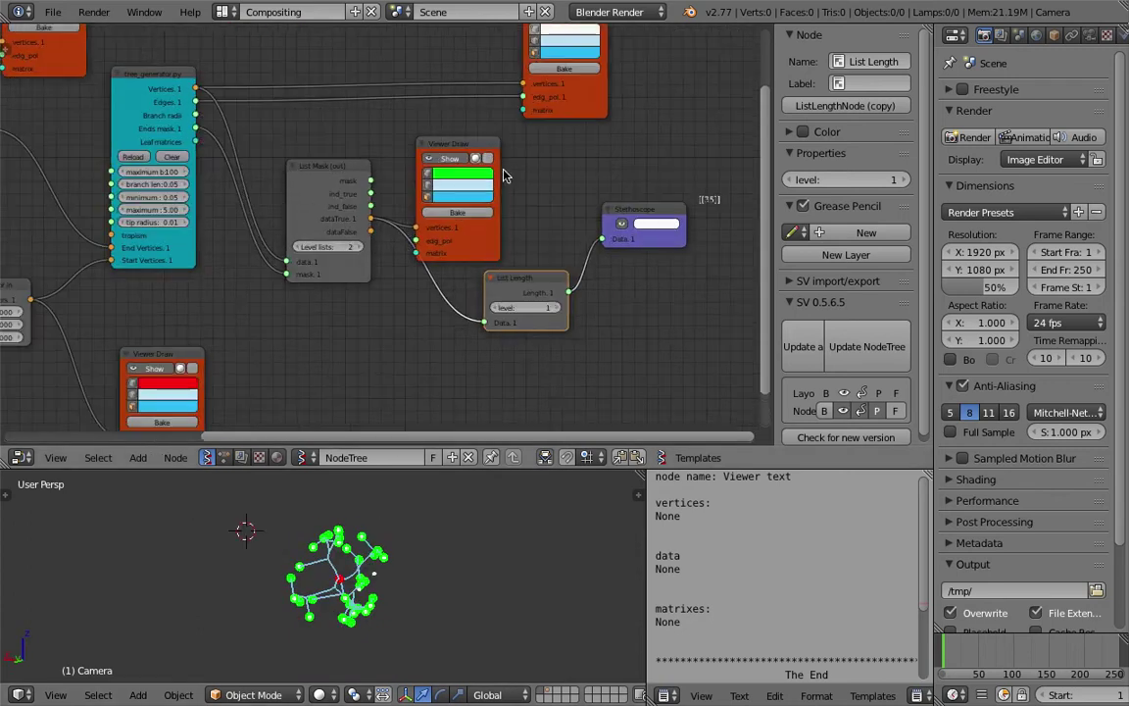
left_click(490, 152)
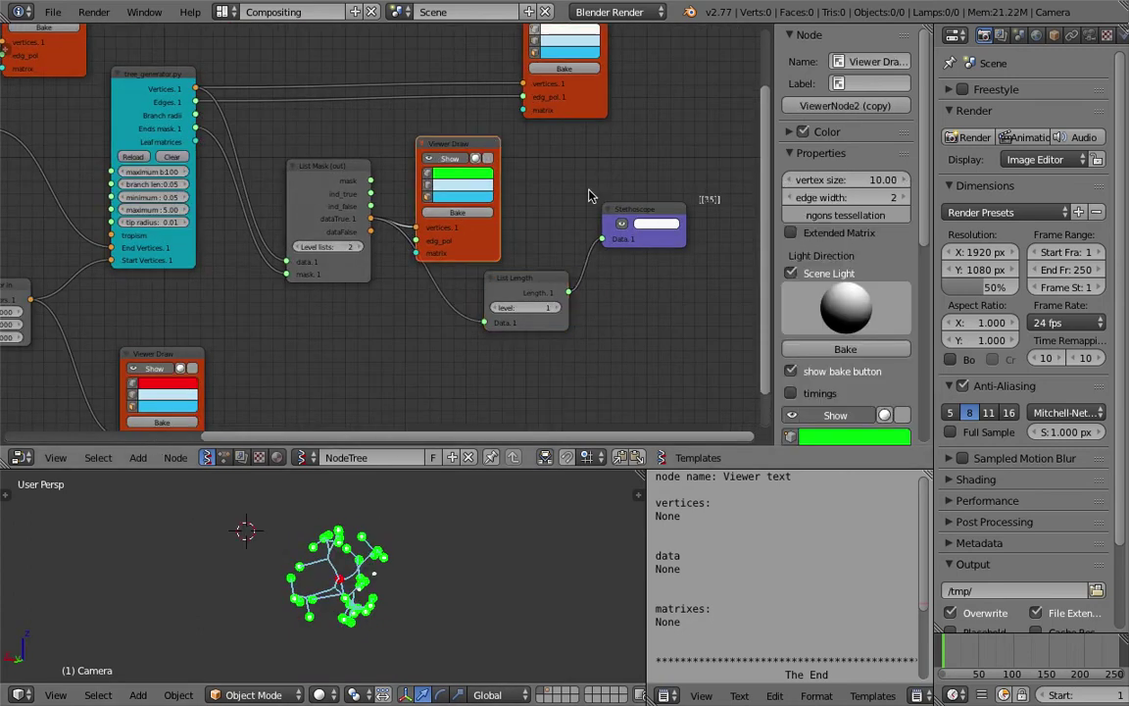
left_click(419, 144)
Step: Delete the List Length and Stethoscope nodes
left_click(520, 285)
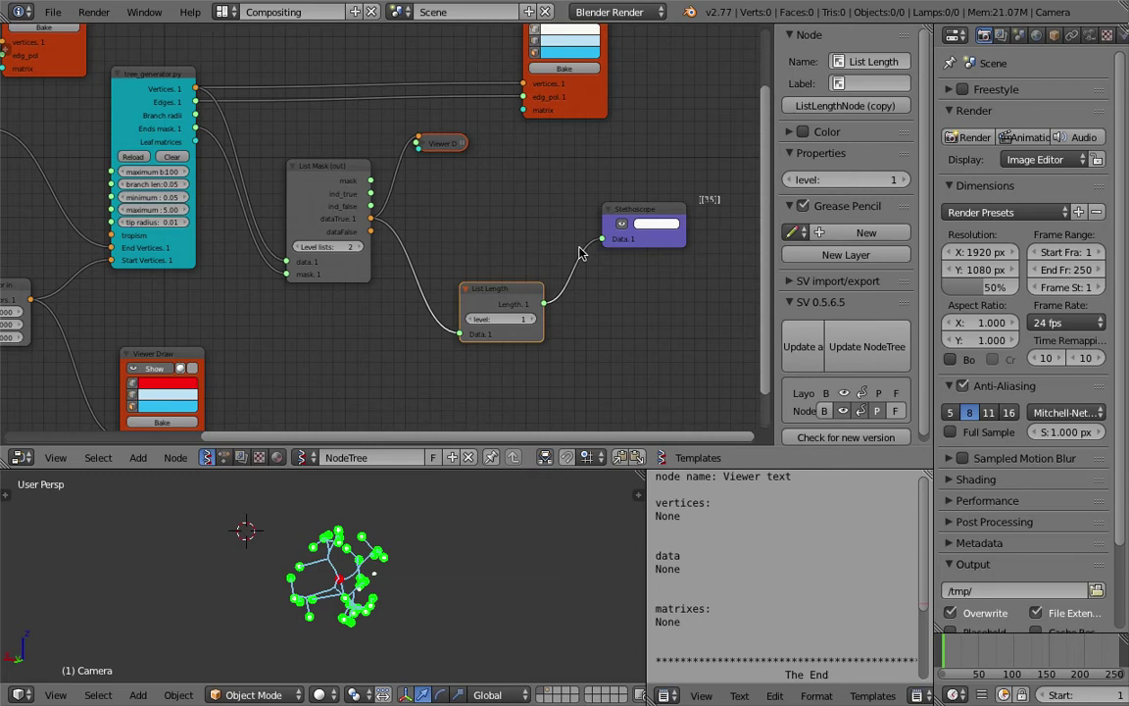
key("x")
left_click(637, 213)
key("x")
scroll(422, 254, "down", 1)
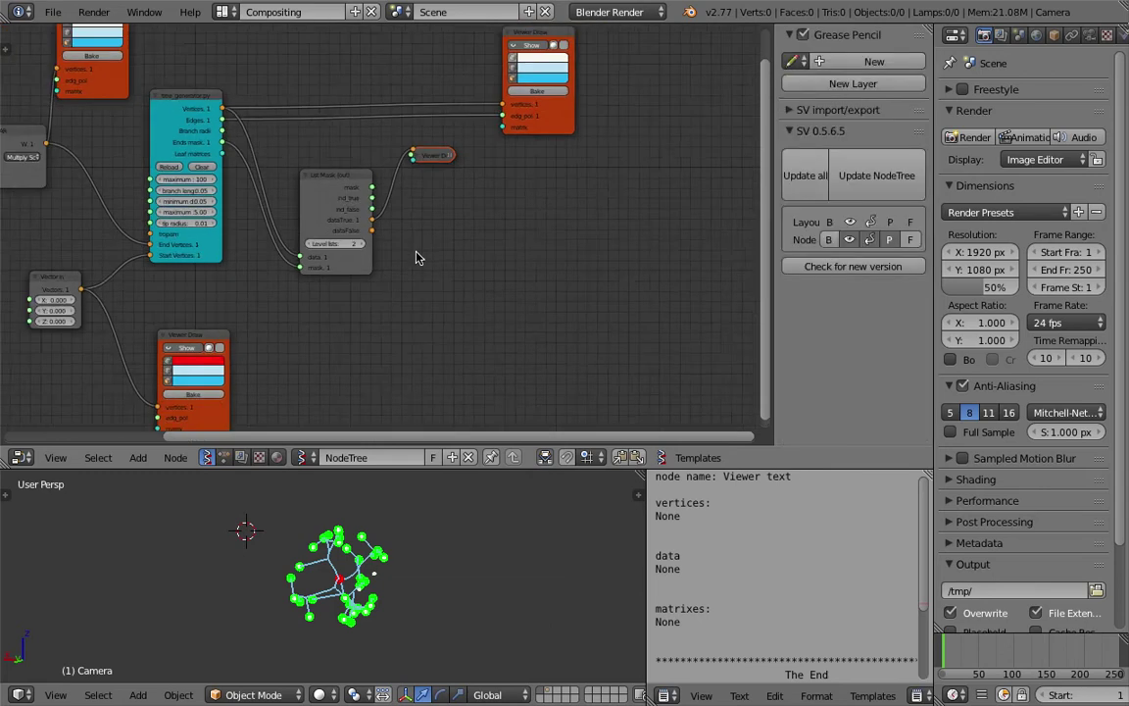
Step: Enlarge the node editor area and save over SV_tree_generator_advanced_002.blend
middle_click_drag(421, 253, 507, 244)
key("ctrl+s")
left_click(348, 558)
scroll(371, 253, "down", 1)
middle_click_drag(372, 253, 372, 258)
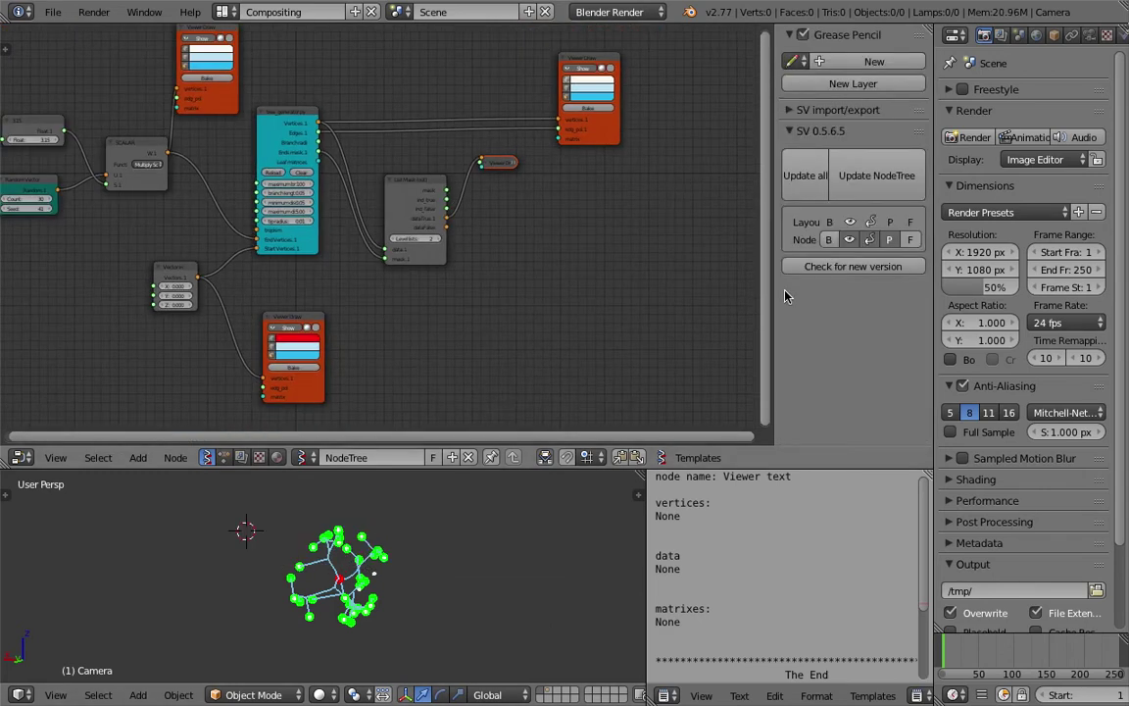
left_click_drag(775, 287, 1057, 274)
left_click_drag(738, 469, 736, 510)
key("ctrl+s")
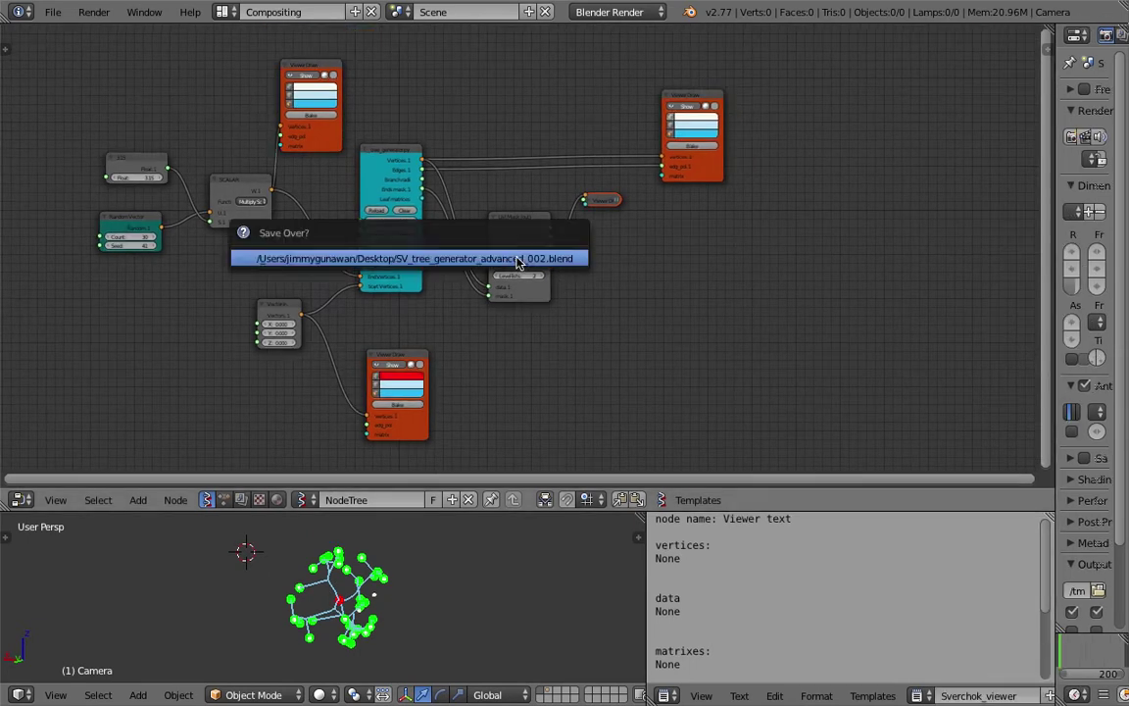
left_click(557, 245)
Step: Duplicate the tree_generator.py node and place the copy to the right of the List Mask node
scroll(560, 230, "up", 2)
left_click_drag(649, 176, 621, 215)
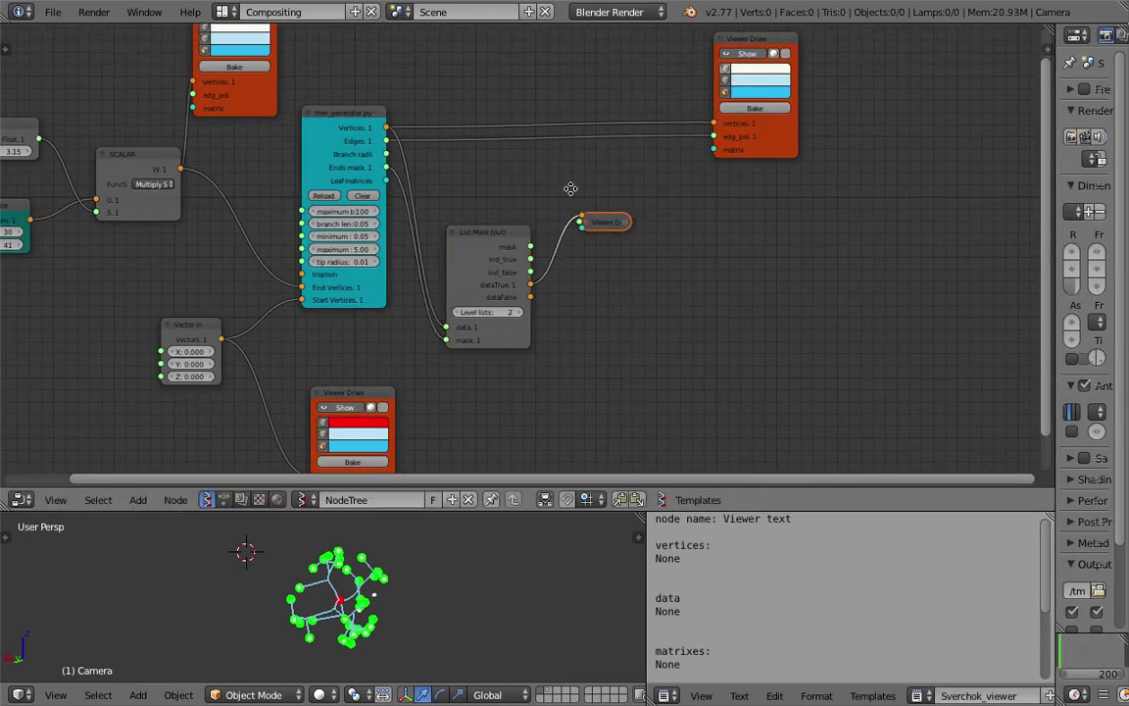
scroll(350, 77, "up", 1)
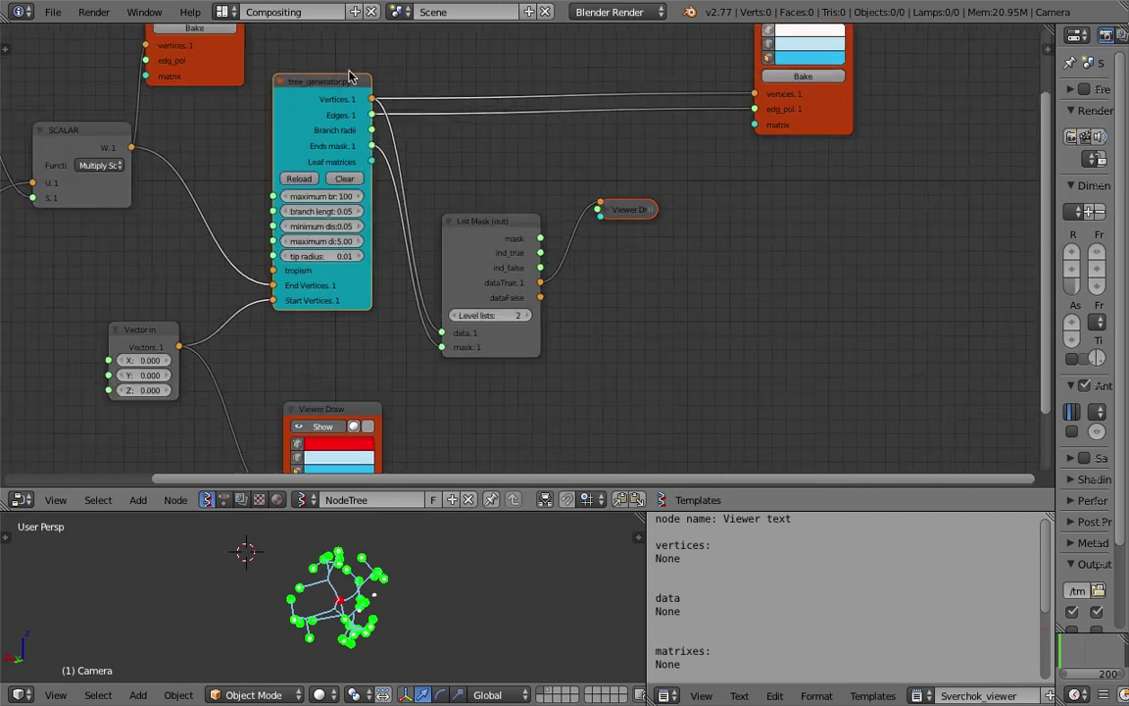
scroll(330, 122, "down", 1)
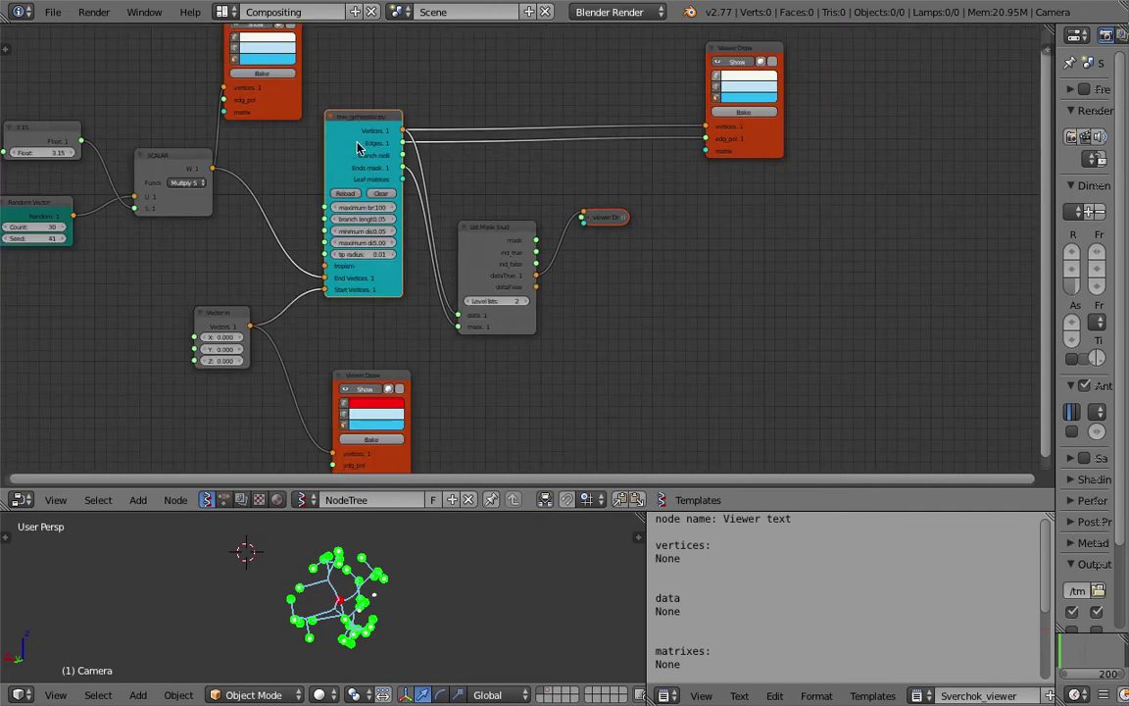
key("shift+d")
left_click(692, 250)
scroll(505, 240, "up", 1)
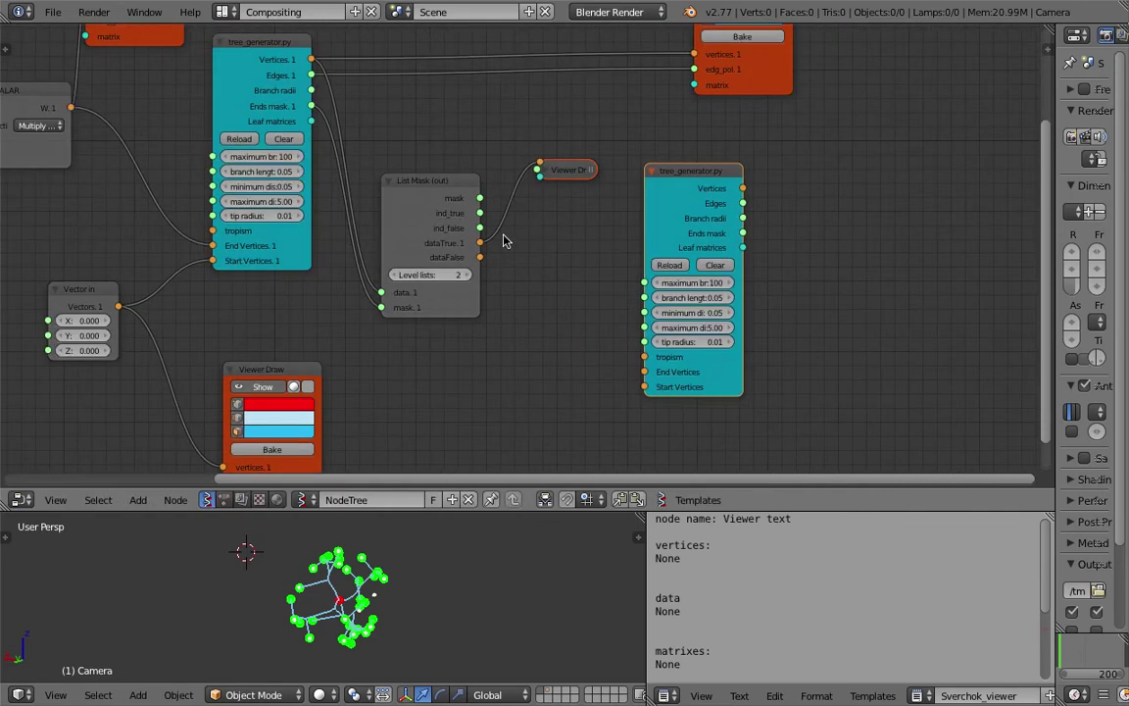
Step: Connect List Mask's dataTrue output to the Start Vertices input of the duplicated tree_generator.py node
left_click_drag(481, 243, 644, 386)
scroll(600, 343, "down", 1)
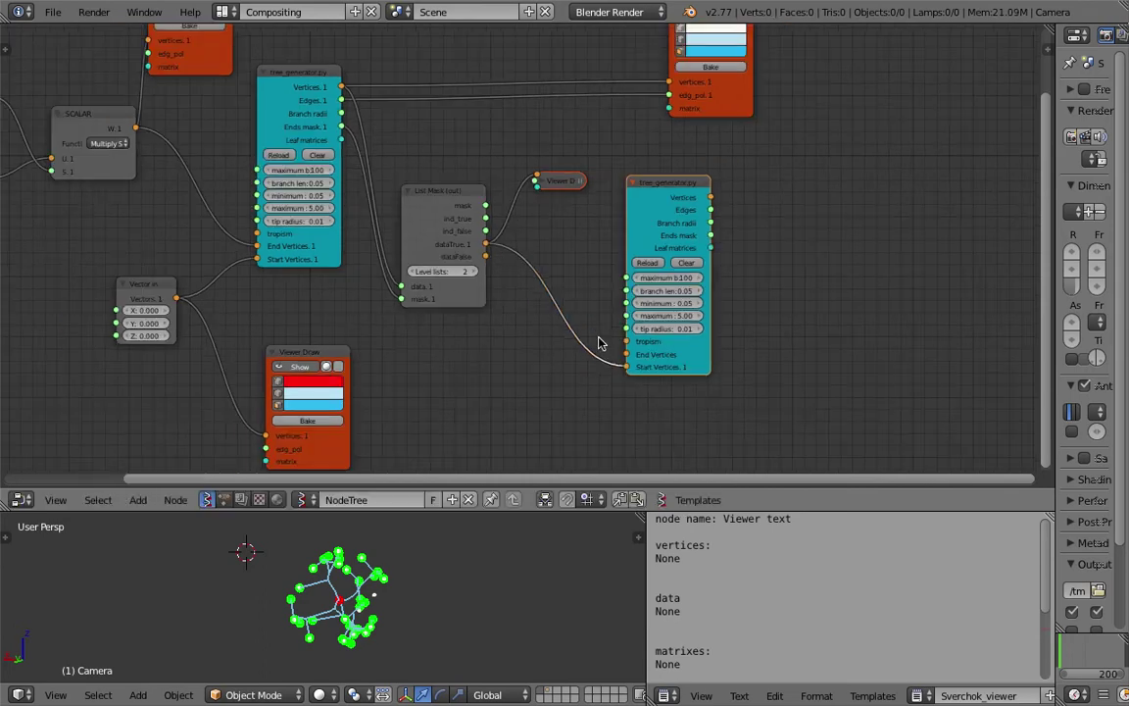
scroll(592, 333, "down", 1)
middle_click_drag(530, 306, 602, 287)
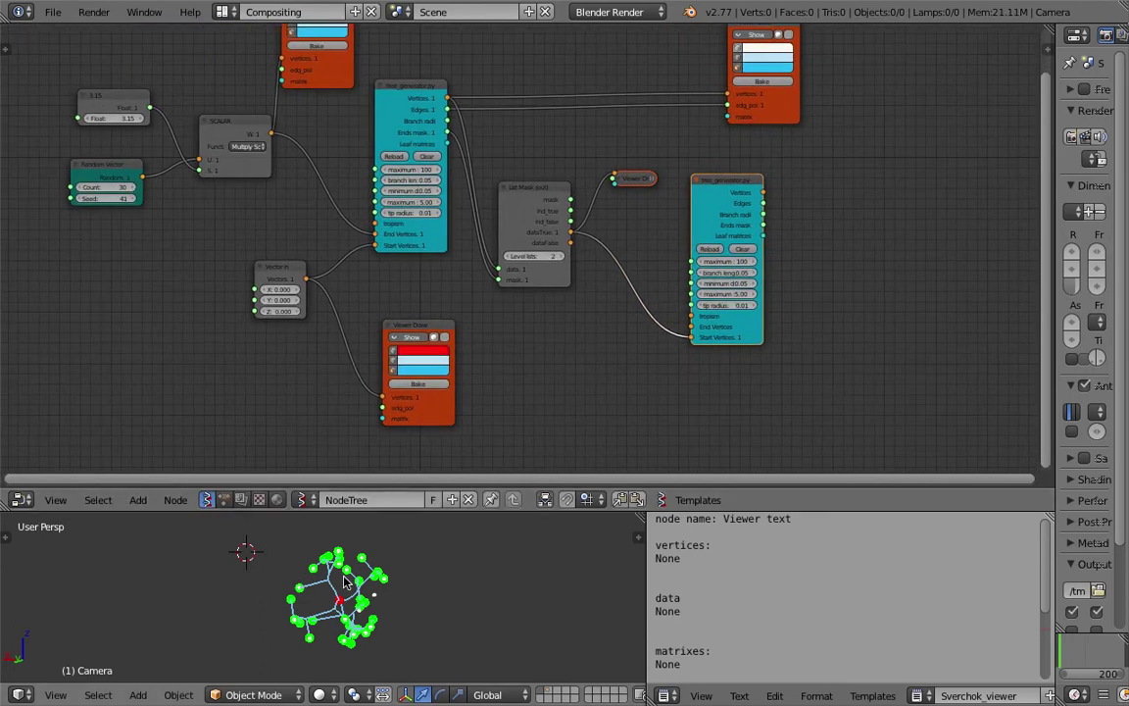
Step: Enlarge the 3D view area and toggle the display of the Viewer Draw node fed by SCALAR
middle_click_drag(343, 574, 420, 557)
left_click_drag(450, 512, 458, 427)
middle_click_drag(463, 498, 411, 510)
middle_click_drag(286, 151, 392, 205)
scroll(334, 259, "down", 2)
mouse_move(334, 258)
middle_mouse_down()
mouse_move(439, 240)
mouse_move(315, 250)
middle_mouse_up()
scroll(446, 223, "up", 3)
scroll(330, 215, "up", 2)
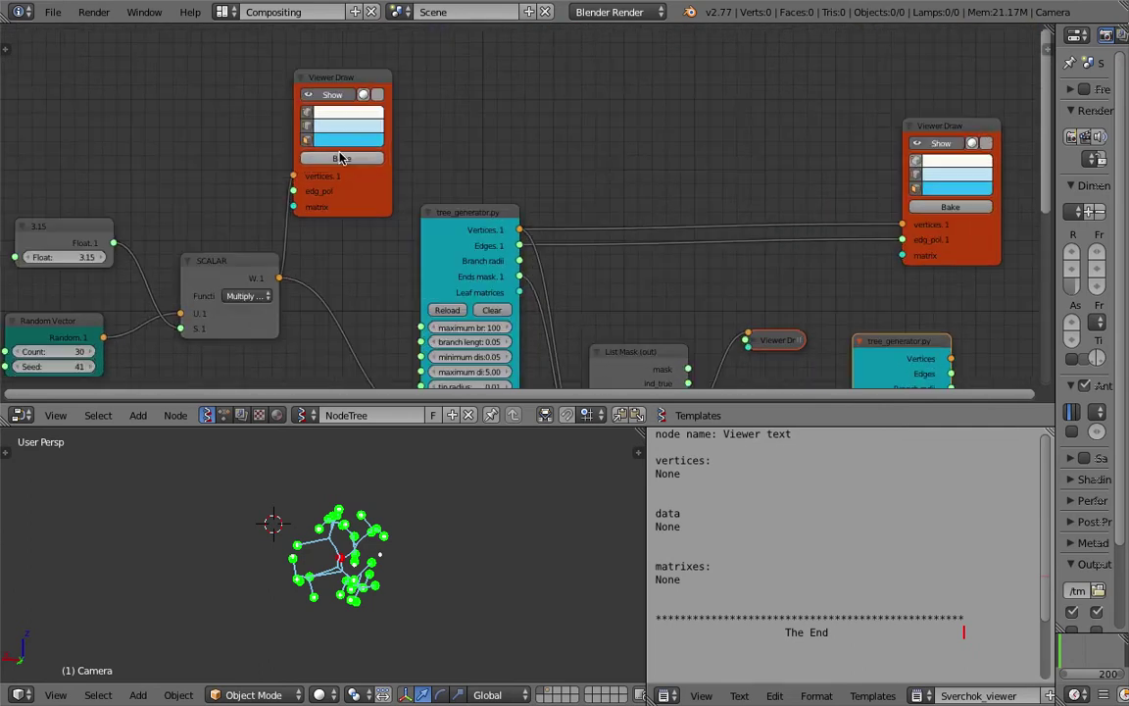
left_click(329, 98)
middle_click_drag(196, 174, 213, 151)
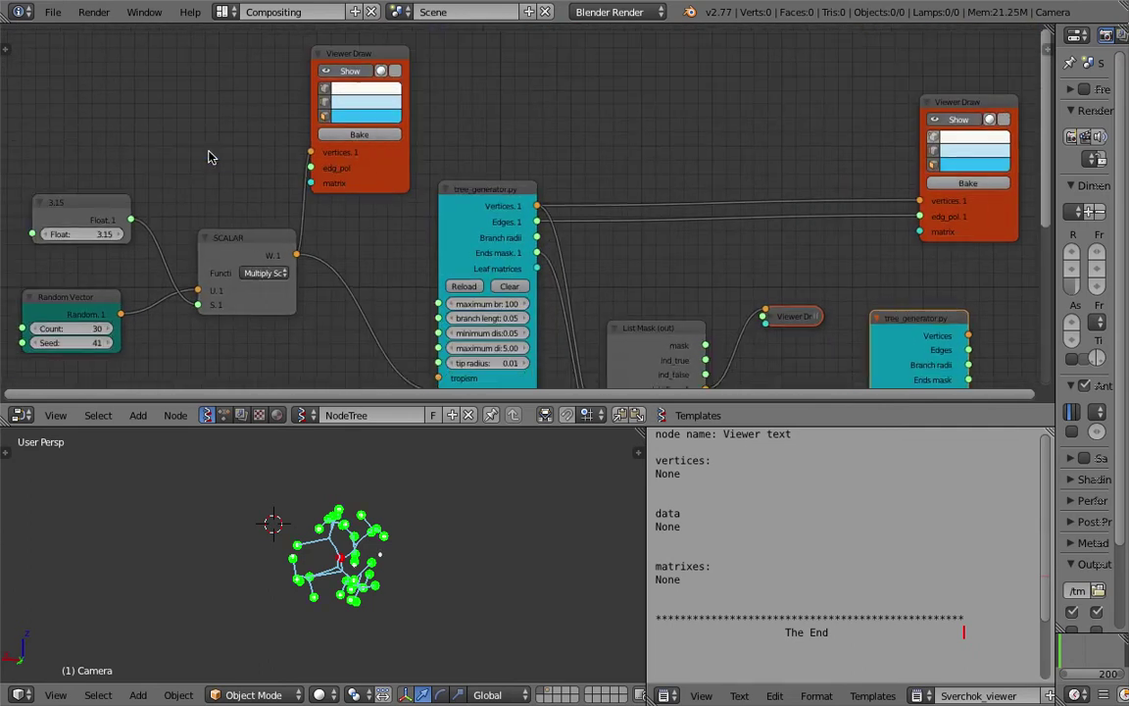
Step: Inspect the tree in the 3D view and save the file over the existing version
middle_click_drag(707, 212, 525, 117)
middle_click_drag(495, 436, 392, 461)
middle_click_drag(146, 115, 352, 174)
key("ctrl+s")
left_click(352, 173)
scroll(260, 191, "down", 2)
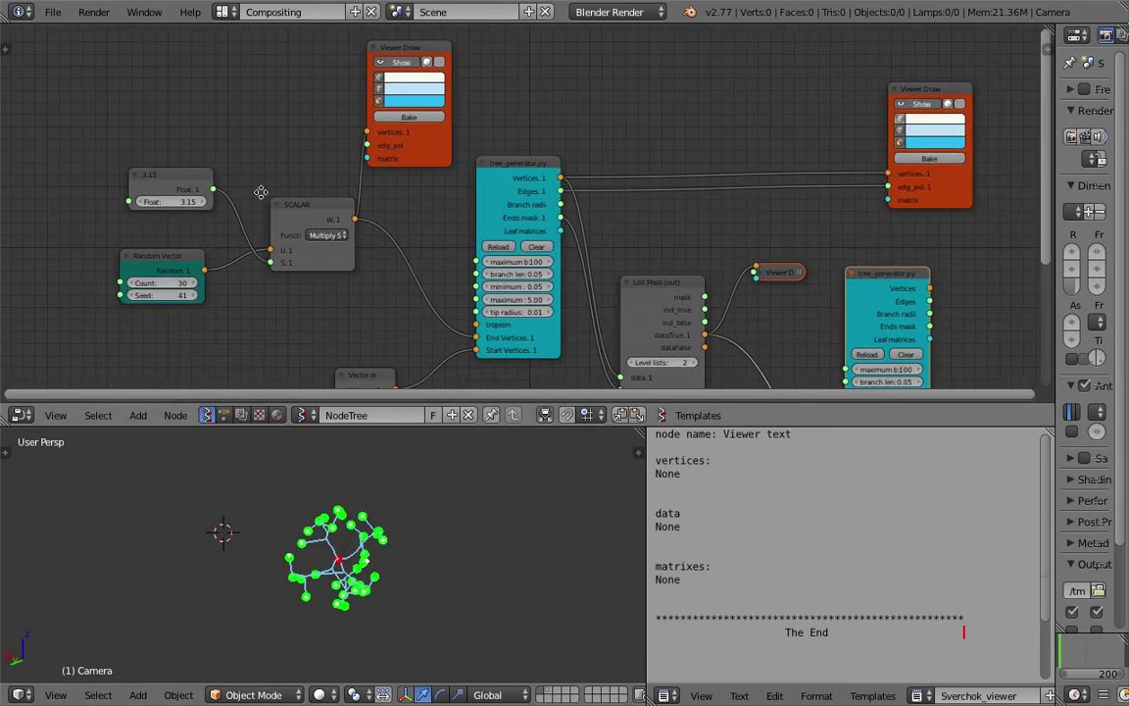
Step: Spread out the Float, Random Vector and SCALAR nodes that feed the first tree generator
middle_click_drag(182, 187, 355, 146)
left_click_drag(347, 135, 282, 95)
left_click_drag(335, 213, 192, 200)
left_click_drag(471, 166, 392, 187)
middle_click_drag(402, 131, 346, 175)
scroll(325, 216, "up", 1)
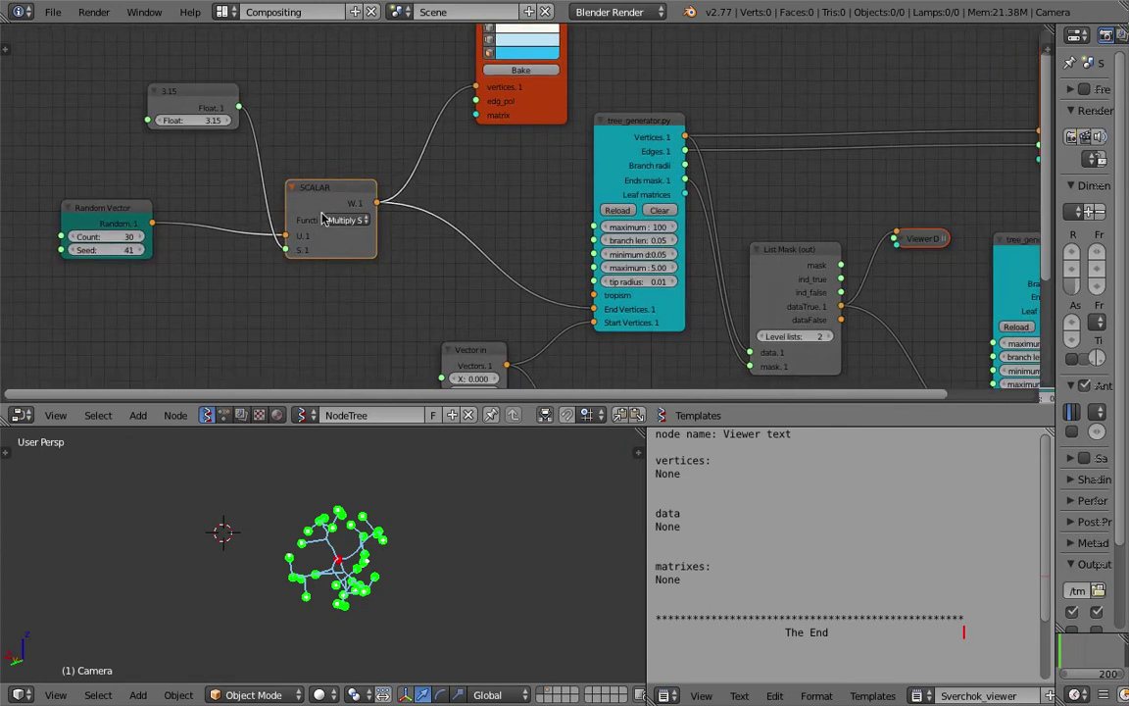
Step: Add a Random Vector node below the duplicated tree generator and set its count to 40
middle_click_drag(271, 262, 300, 236)
middle_click_drag(336, 495, 382, 505)
scroll(383, 338, "down", 1)
middle_click_drag(449, 299, 339, 149)
middle_click_drag(443, 173, 542, 259)
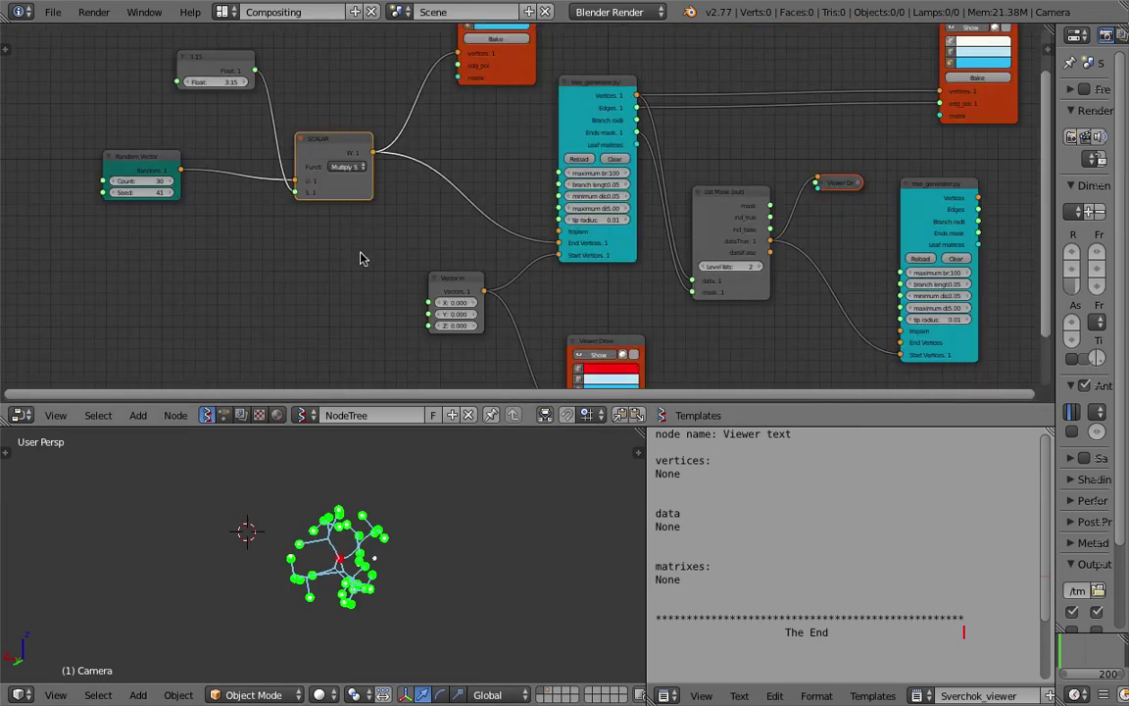
mouse_move(396, 283)
middle_mouse_down()
mouse_move(424, 194)
mouse_move(500, 233)
middle_mouse_up()
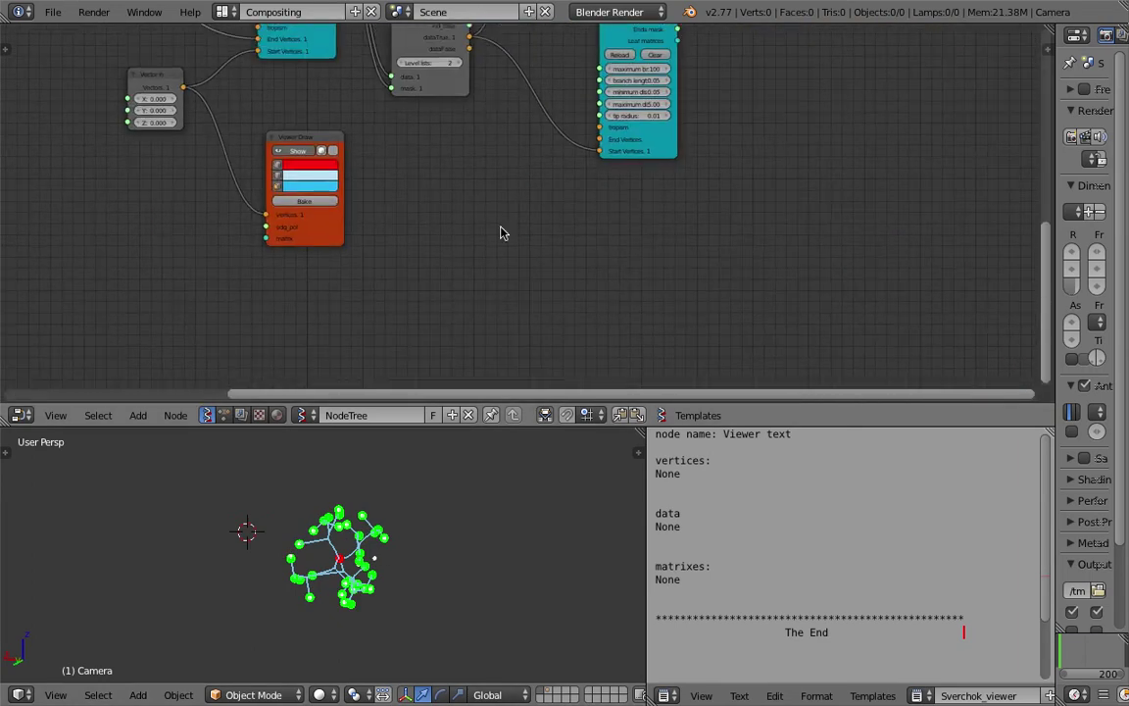
key("shift+a")
left_click(503, 229)
type("random")
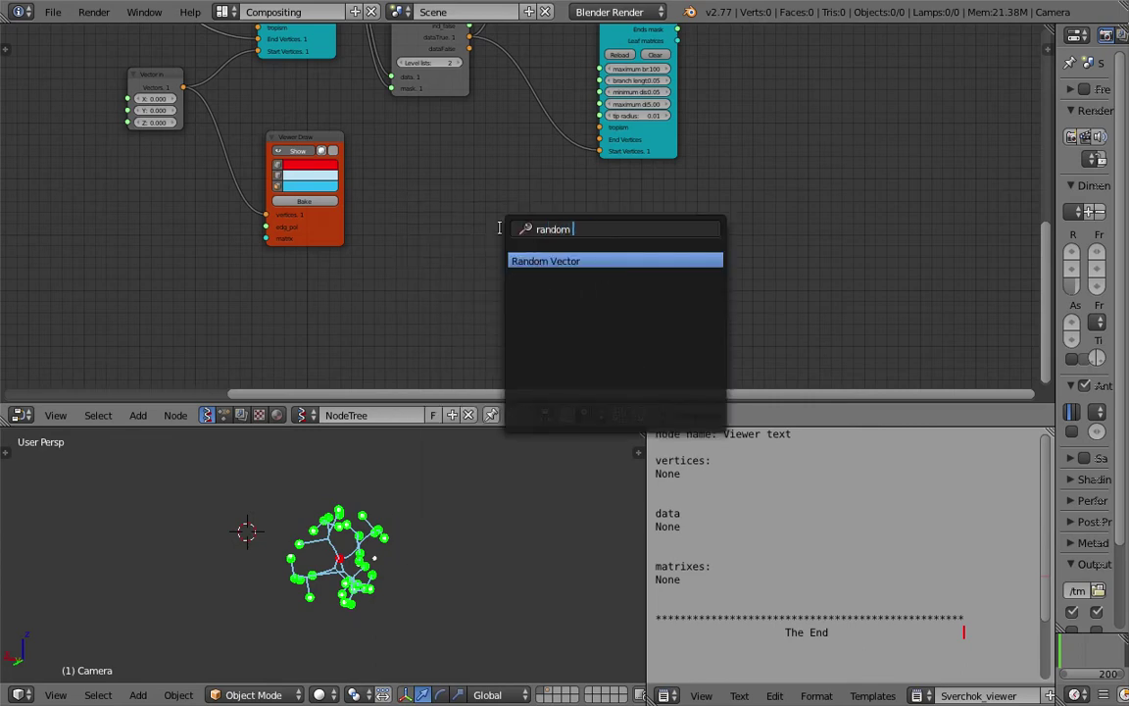
key("Return")
left_click(490, 246)
scroll(487, 249, "up", 1)
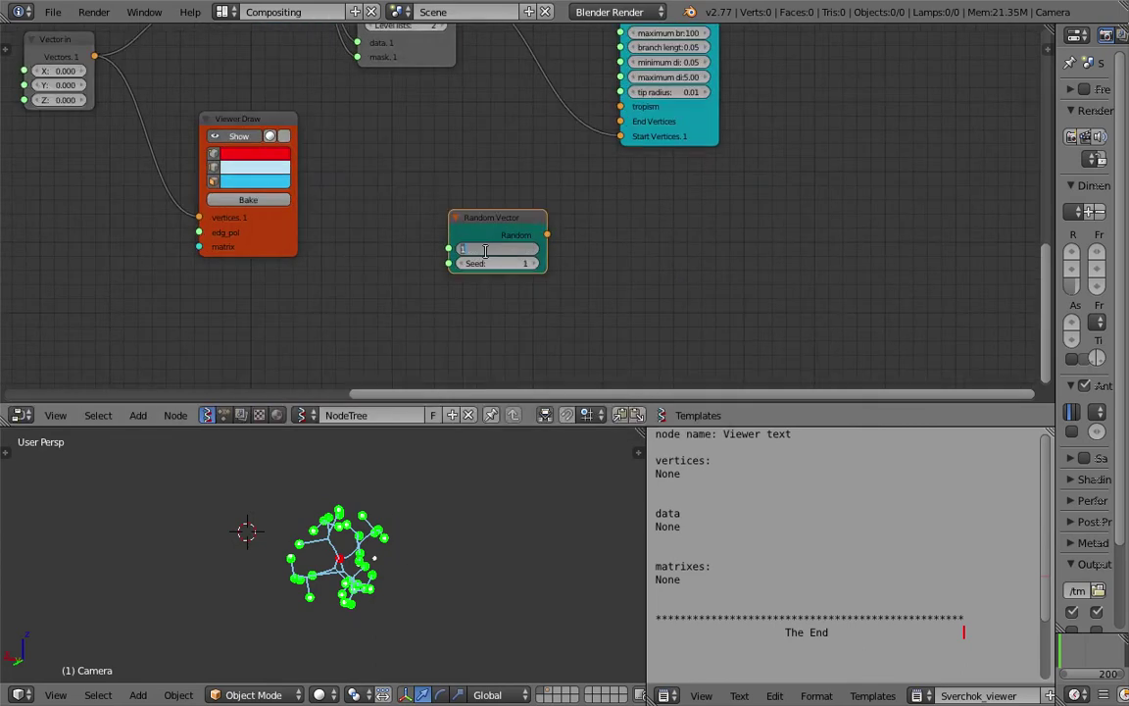
left_click(499, 255)
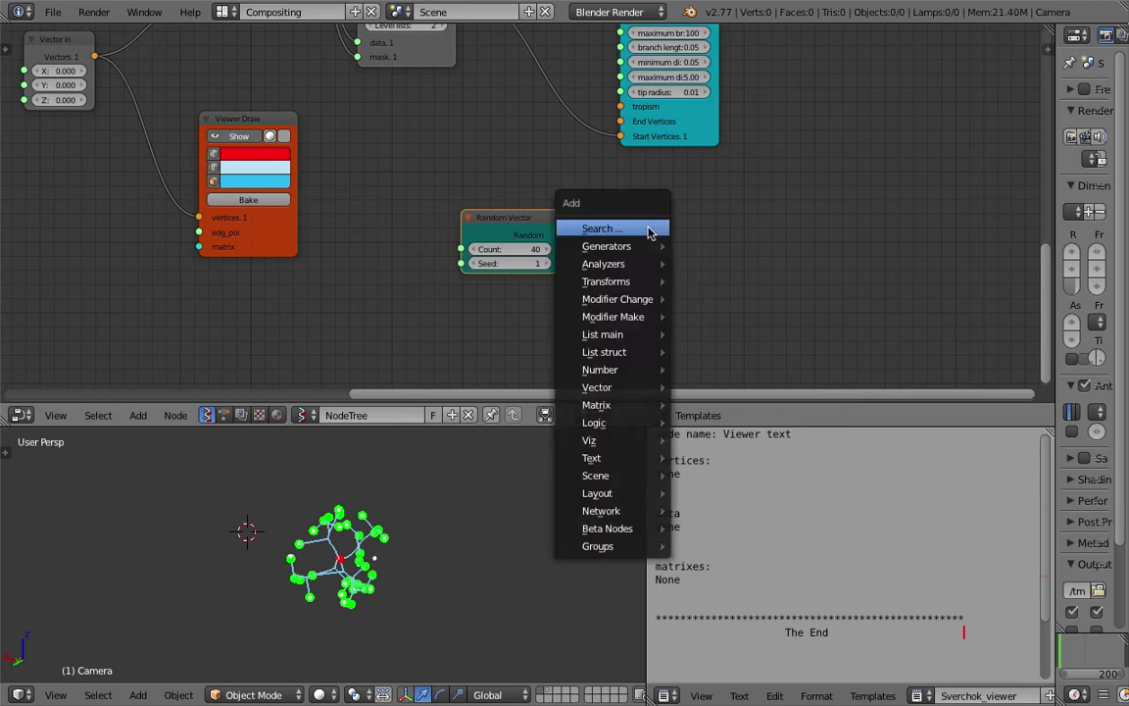
Step: Add a Viewer Draw node and connect the new Random Vector's output to its vertices input
key("shift+a")
left_click(649, 231)
type("view")
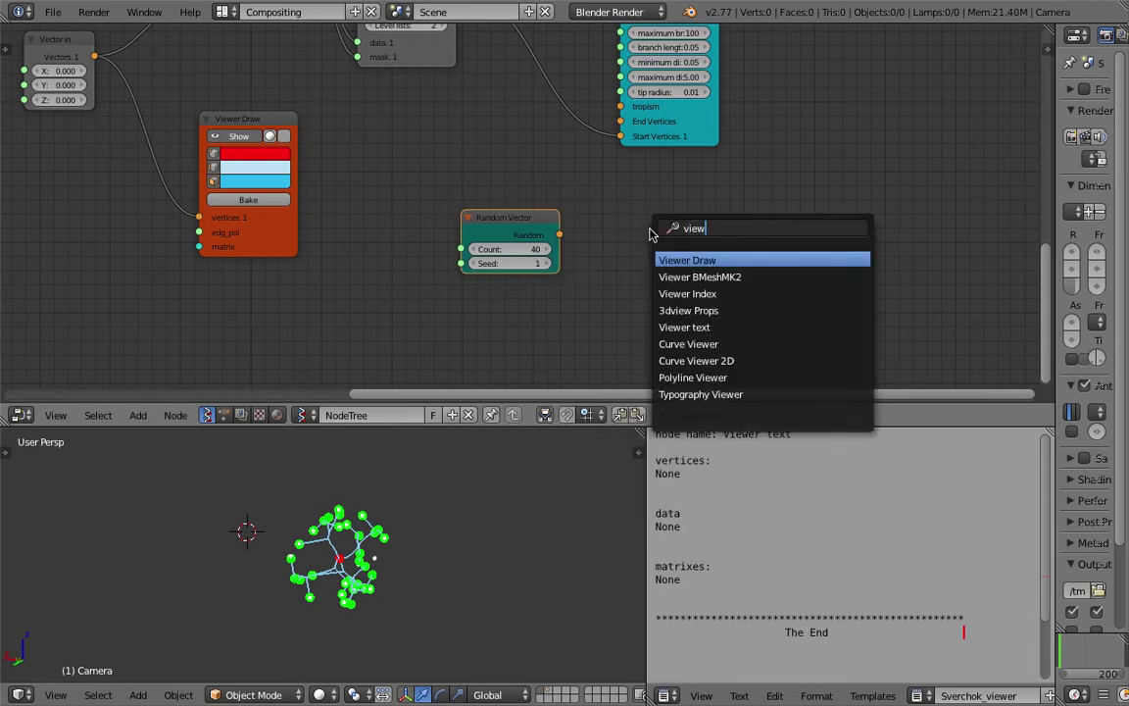
key("Return")
mouse_move(556, 235)
left_mouse_down()
mouse_move(573, 292)
mouse_move(628, 316)
left_mouse_up()
Step: Inspect the new random points inside the tree from several angles and save the file
middle_click_drag(457, 513, 409, 497)
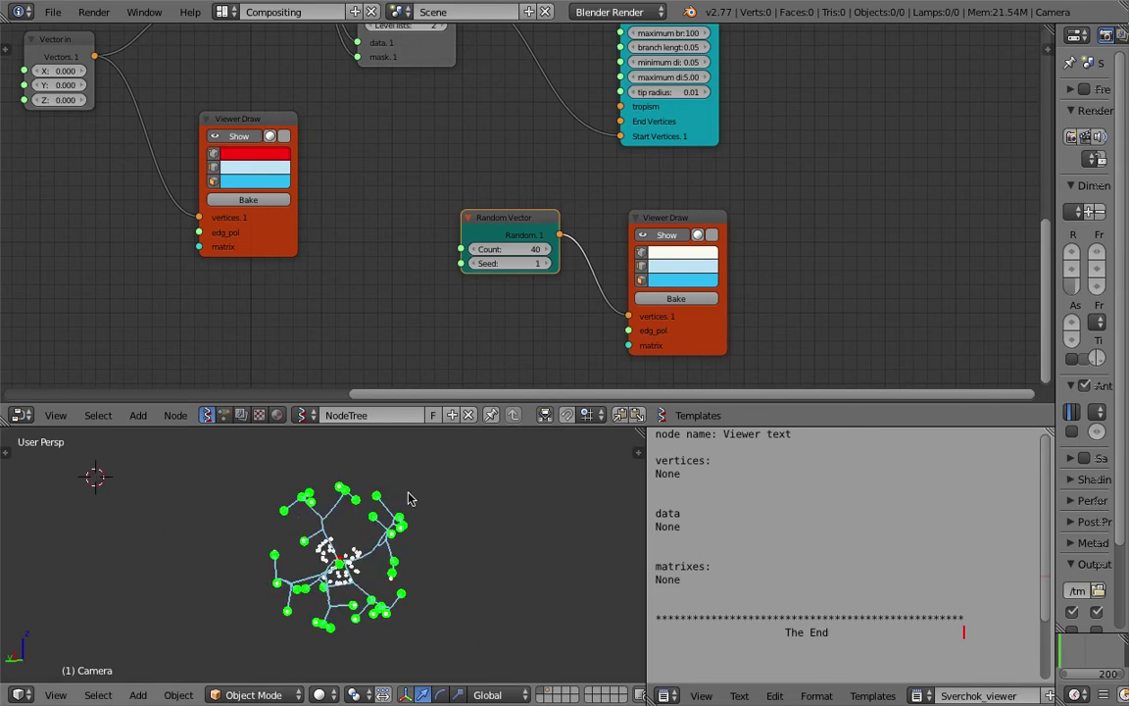
middle_click_drag(457, 360, 455, 348)
middle_click_drag(402, 525, 473, 528)
middle_click_drag(361, 605, 363, 566)
scroll(369, 579, "up", 4)
scroll(400, 552, "down", 2)
key("ctrl+s")
left_click(361, 567)
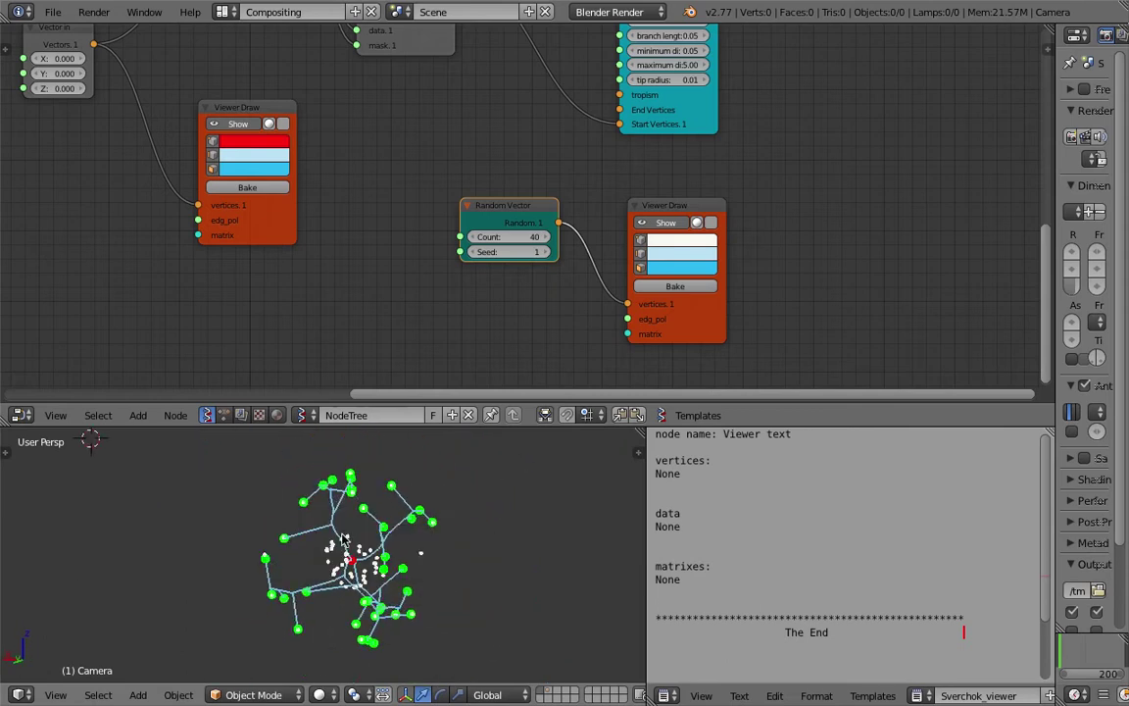
middle_click_drag(326, 469, 243, 610)
Step: Insert a Vector Math node between the new Random Vector and Viewer Draw nodes, with its function set to Multiply Scalar
middle_click_drag(485, 296, 448, 289)
left_click_drag(658, 198, 718, 192)
key("shift+a")
left_click(553, 296)
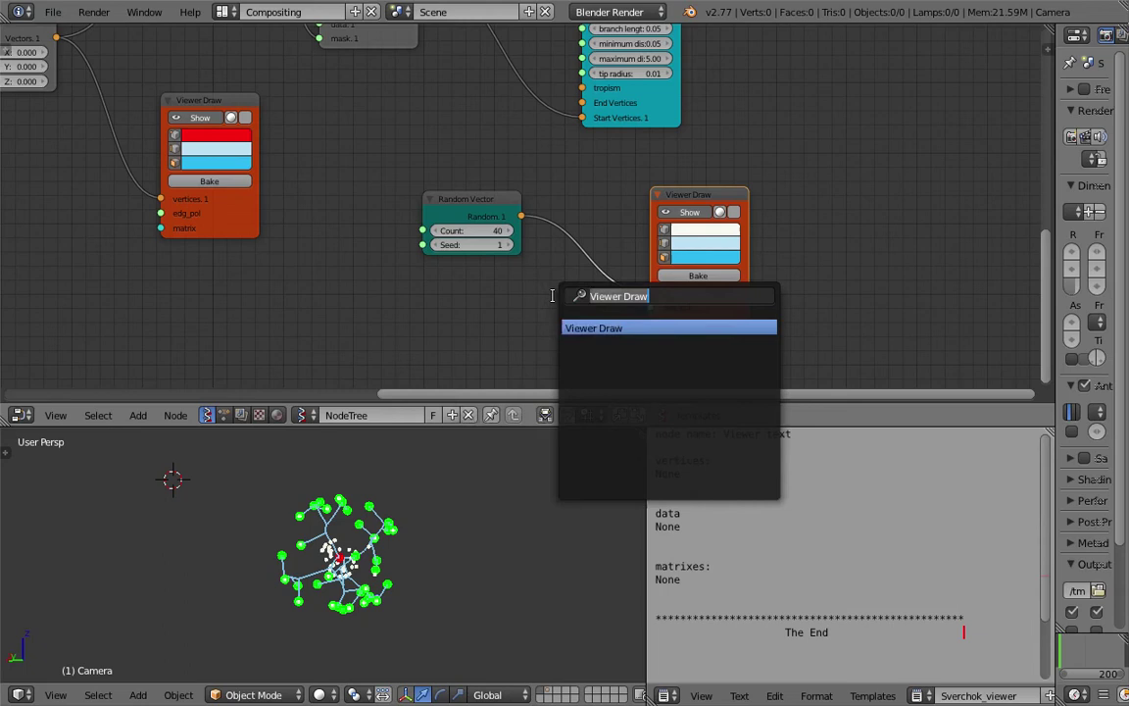
type("vector m")
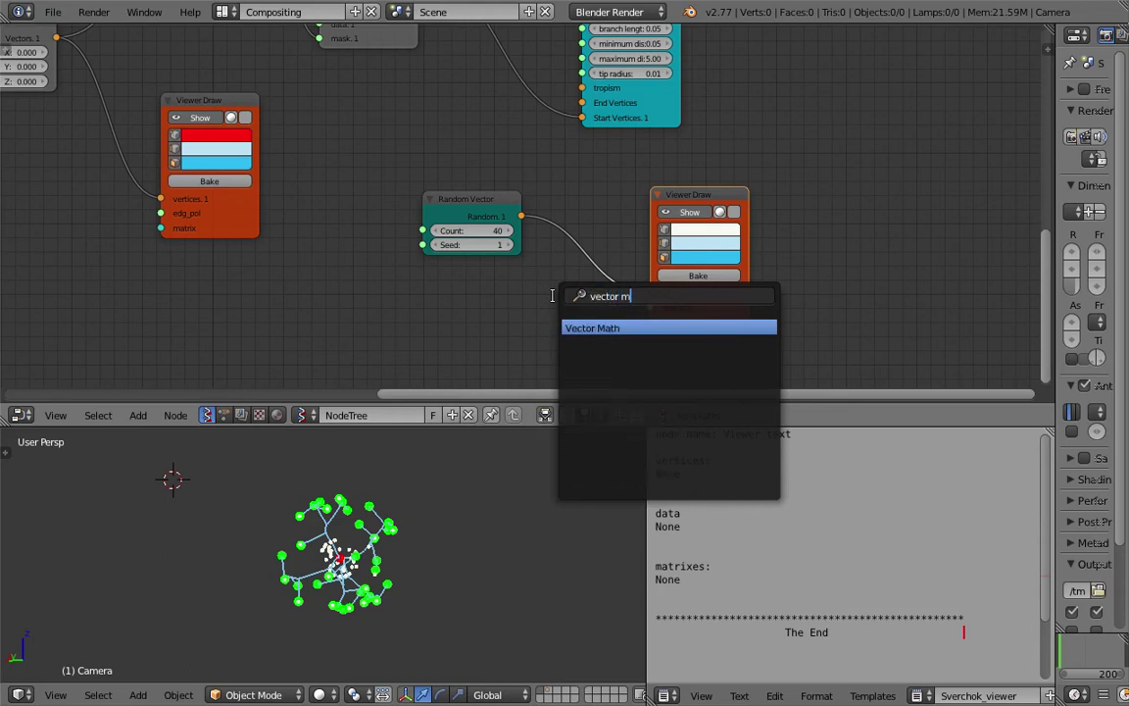
key("Return")
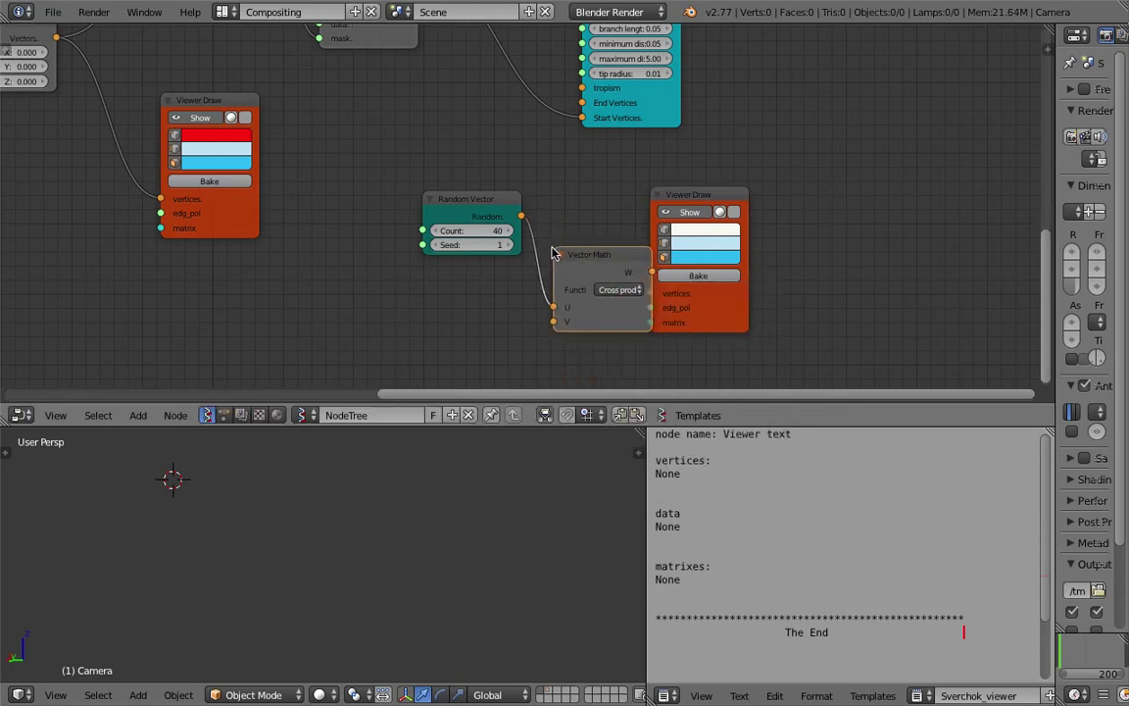
left_click(578, 266)
left_click(652, 290)
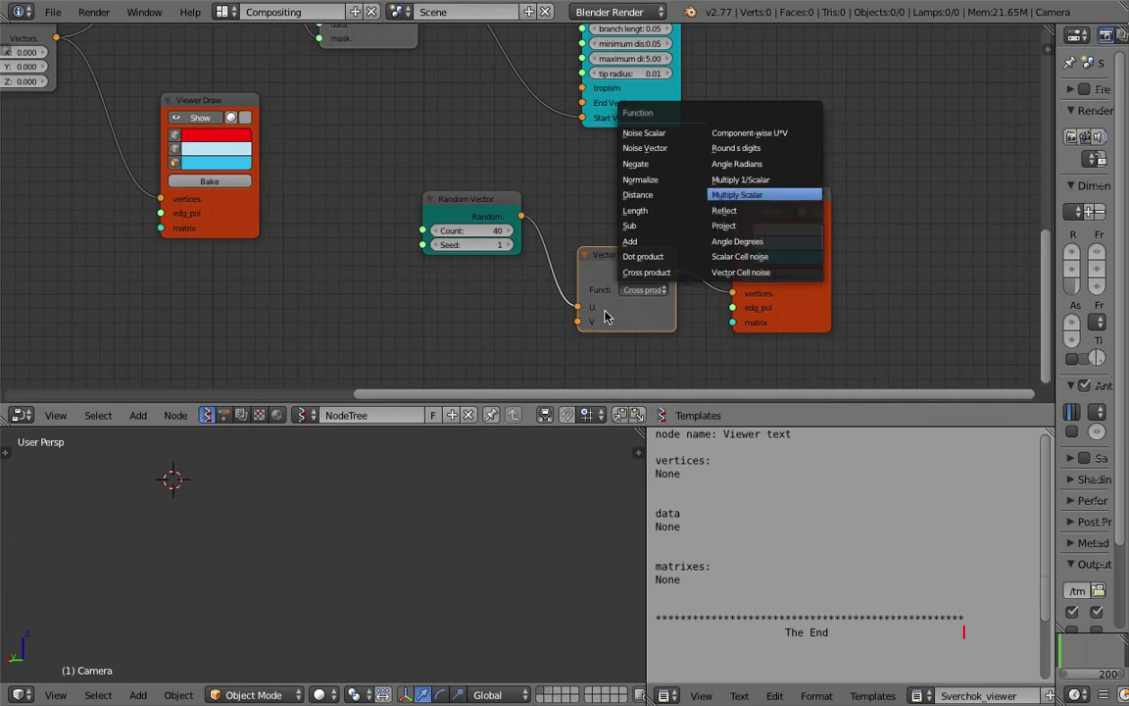
scroll(475, 287, "down", 1)
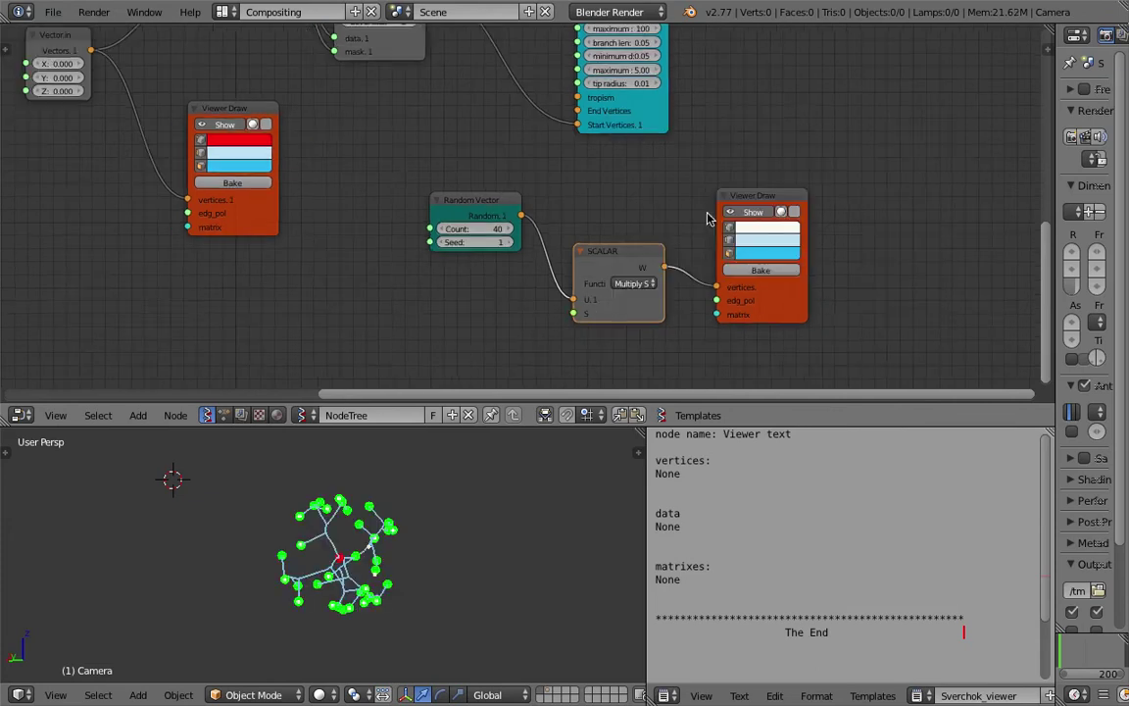
middle_click_drag(525, 291, 541, 262)
scroll(539, 278, "up", 2)
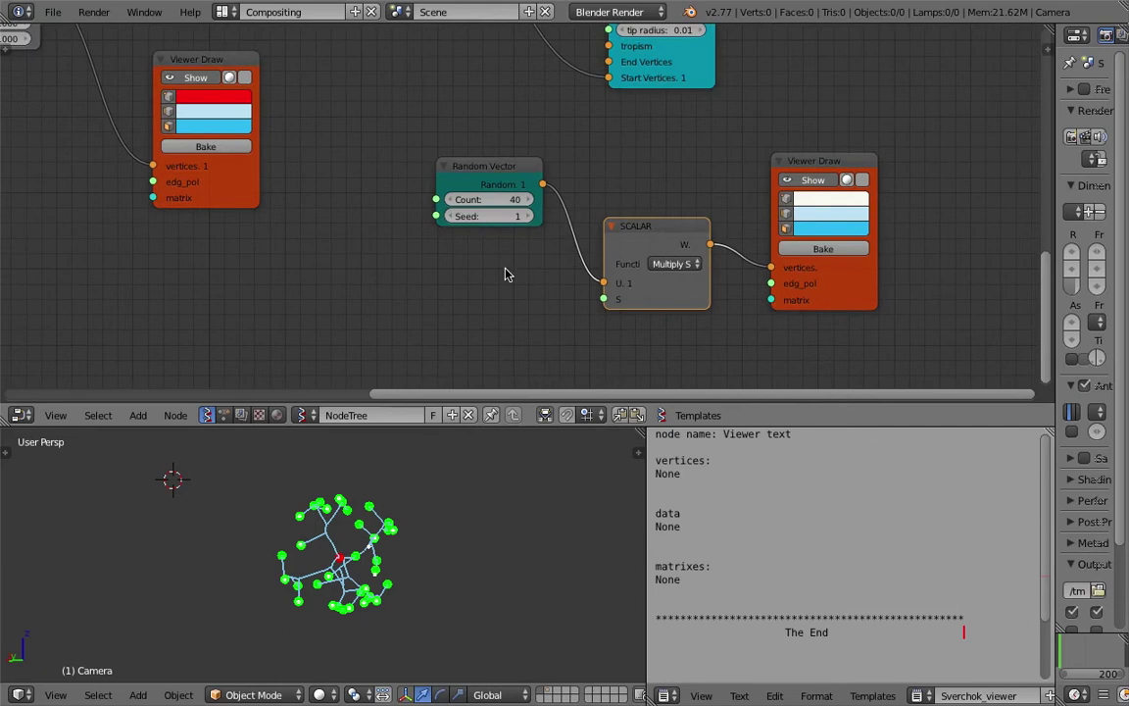
key("shift+a")
left_click(504, 271)
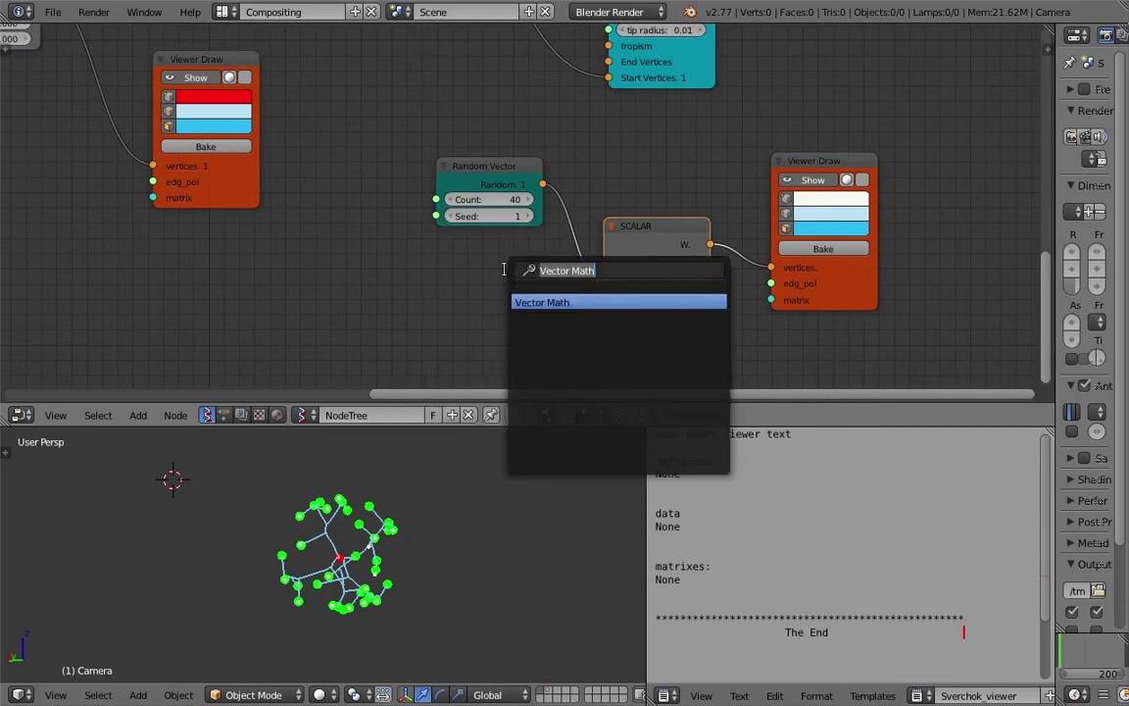
type("random")
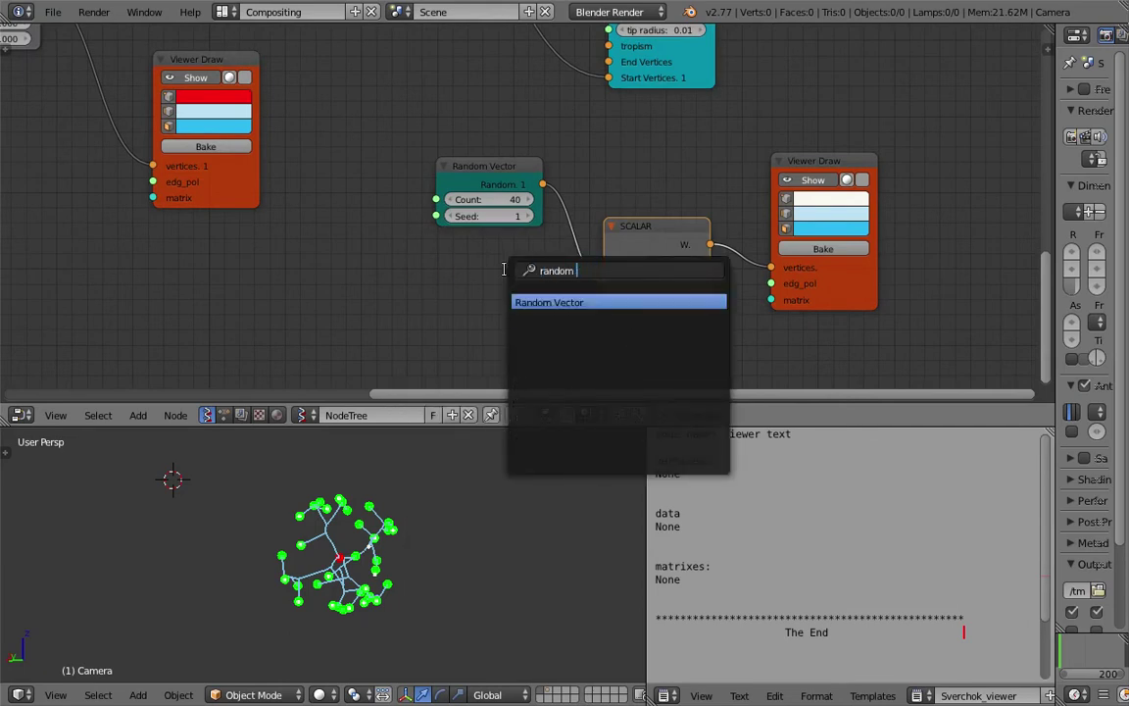
key("BackSpace")
key("BackSpace")
key("BackSpace")
key("BackSpace")
key("BackSpace")
key("BackSpace")
type("number")
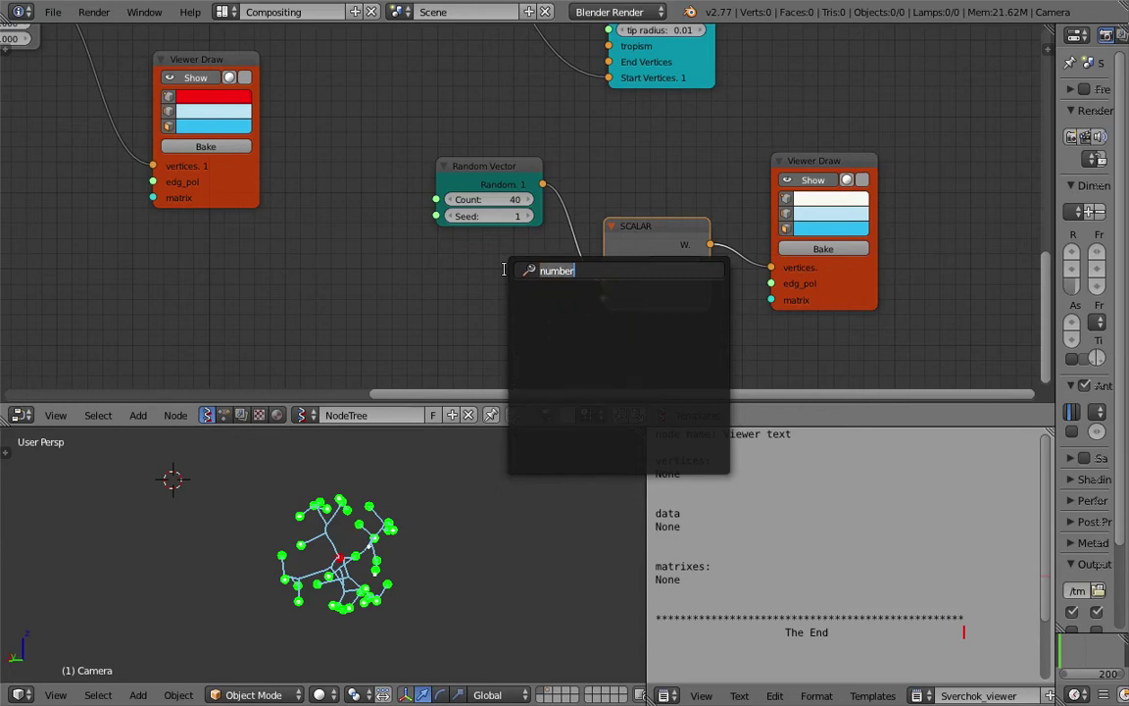
key("Escape")
Step: Add a Random number node below the Random Vector node
key("shift+a")
left_click(505, 270)
key("BackSpace")
key("BackSpace")
key("BackSpace")
key("BackSpace")
key("BackSpace")
key("BackSpace")
type("rad")
key("BackSpace")
type("ndom")
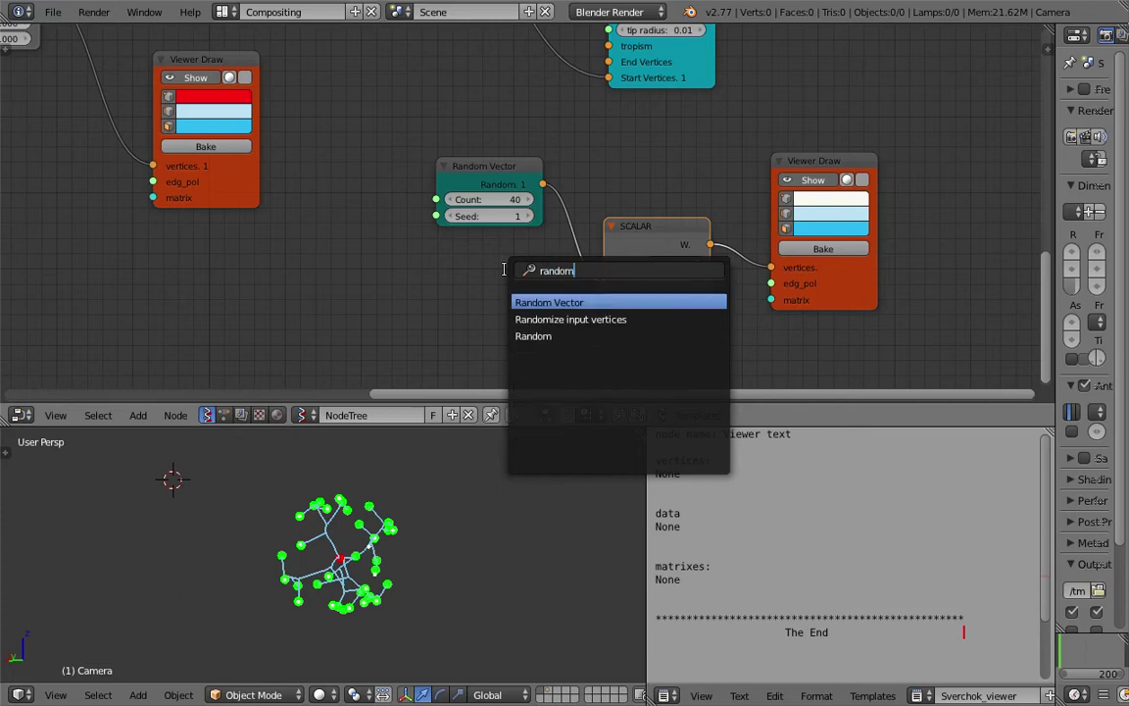
key("Down")
key("Down")
key("Return")
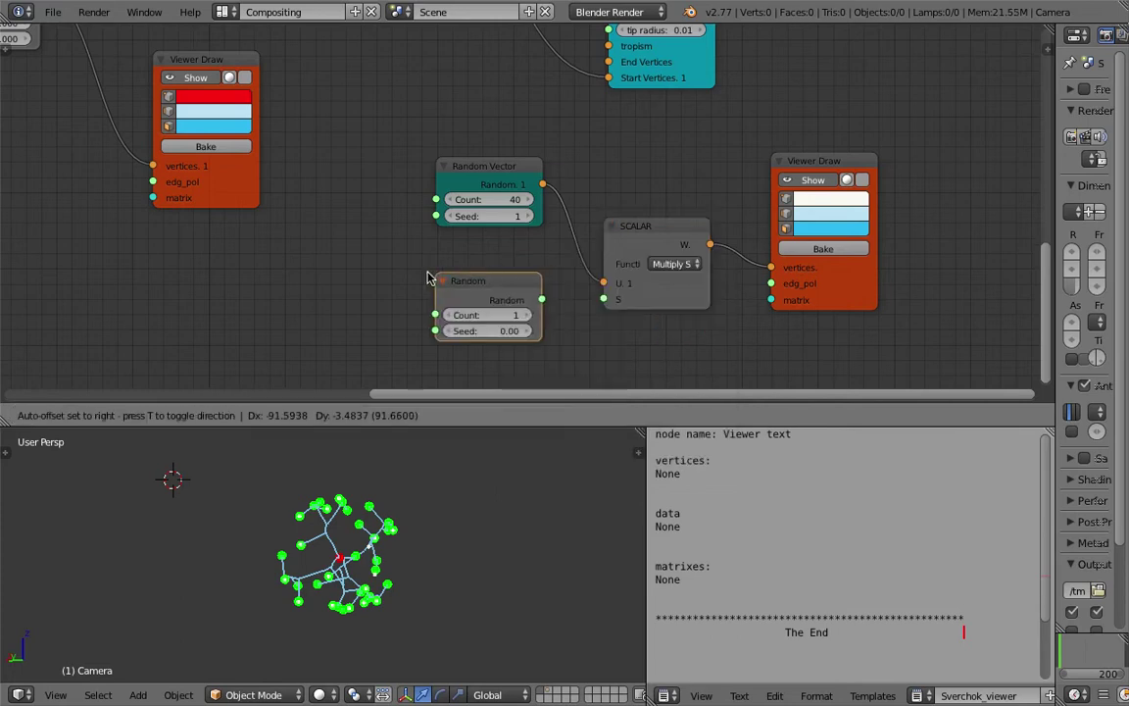
left_click(427, 276)
Step: Connect the Random node's output to the S input of the Multiply Scalar node and move it further away to leave space
middle_click_drag(461, 270, 476, 233)
left_click_drag(498, 246, 444, 261)
middle_click_drag(485, 252, 496, 215)
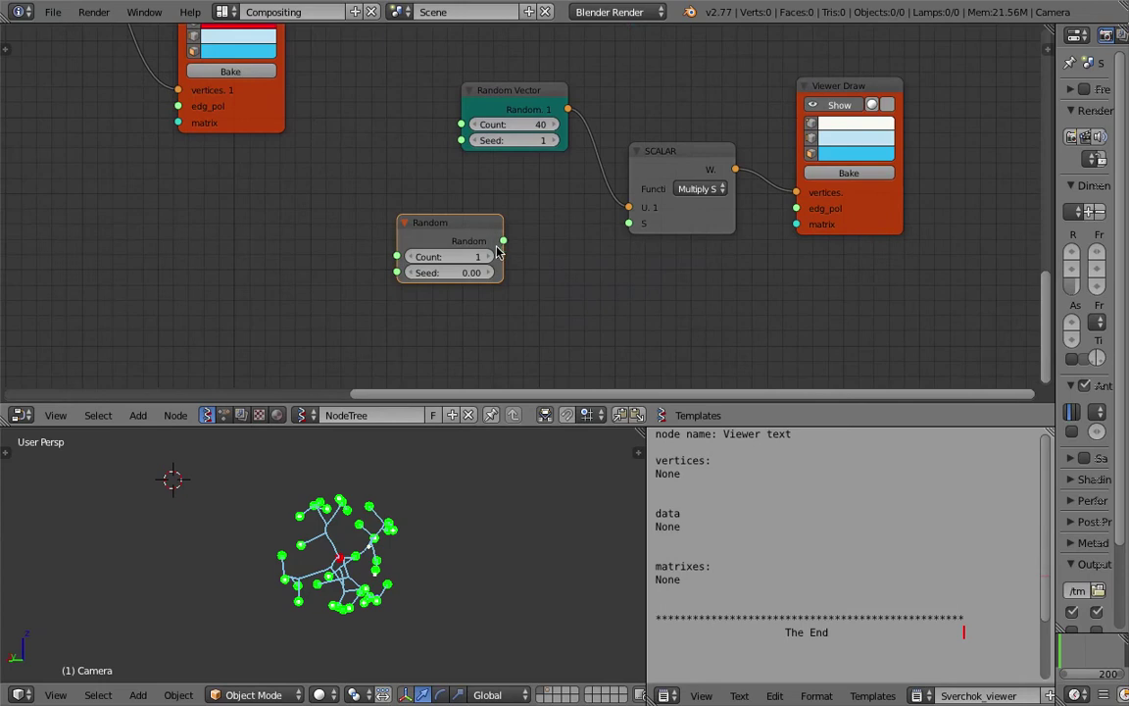
left_click_drag(495, 217, 606, 260)
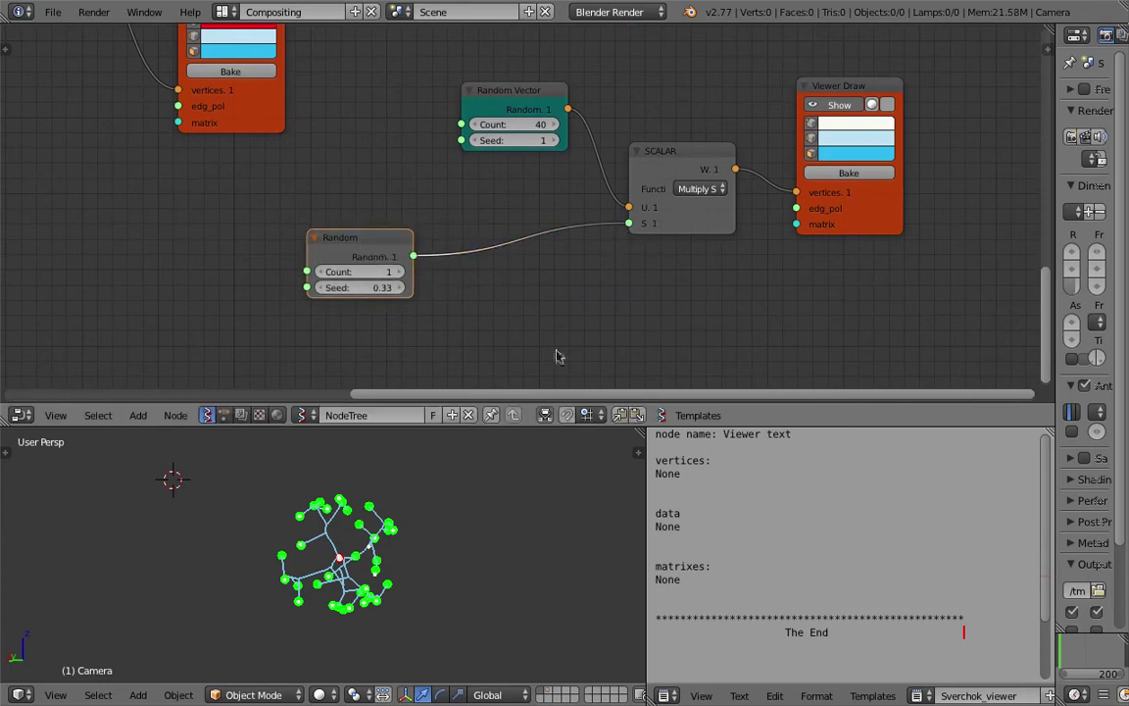
scroll(628, 338, "up", 1)
left_click_drag(365, 250, 315, 249)
middle_click_drag(412, 239, 430, 192)
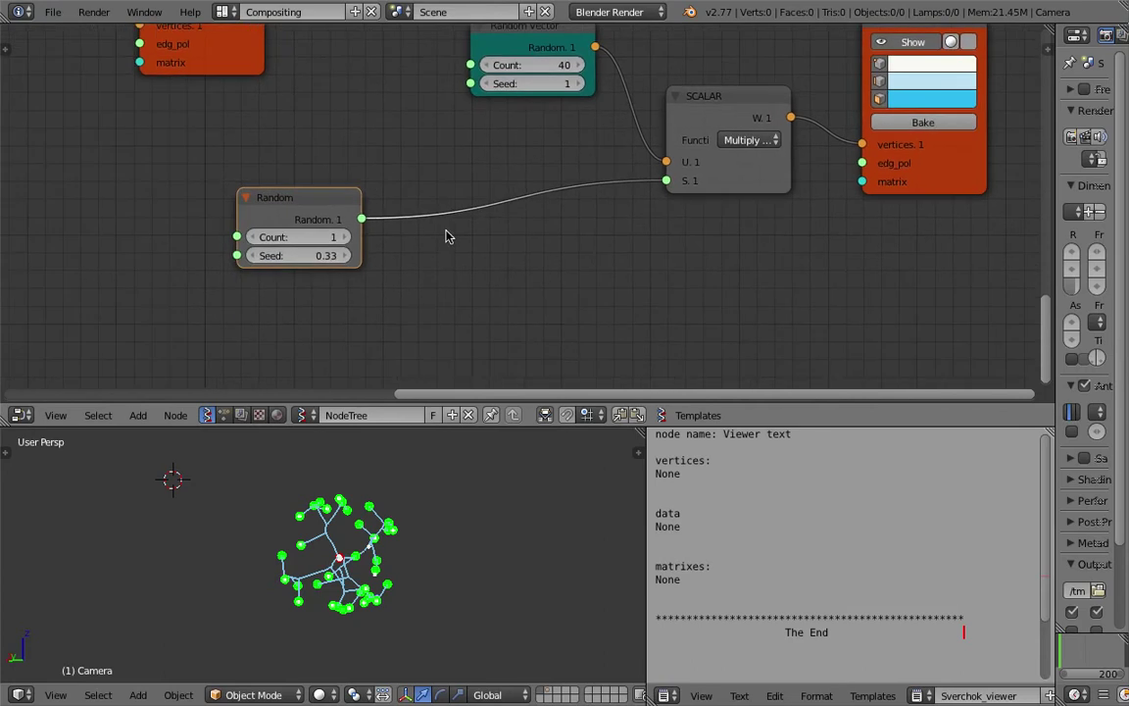
Step: Insert a Map Range node into the link between the Random and Multiply Scalar nodes
key("shift+a")
left_click(451, 254)
type("map")
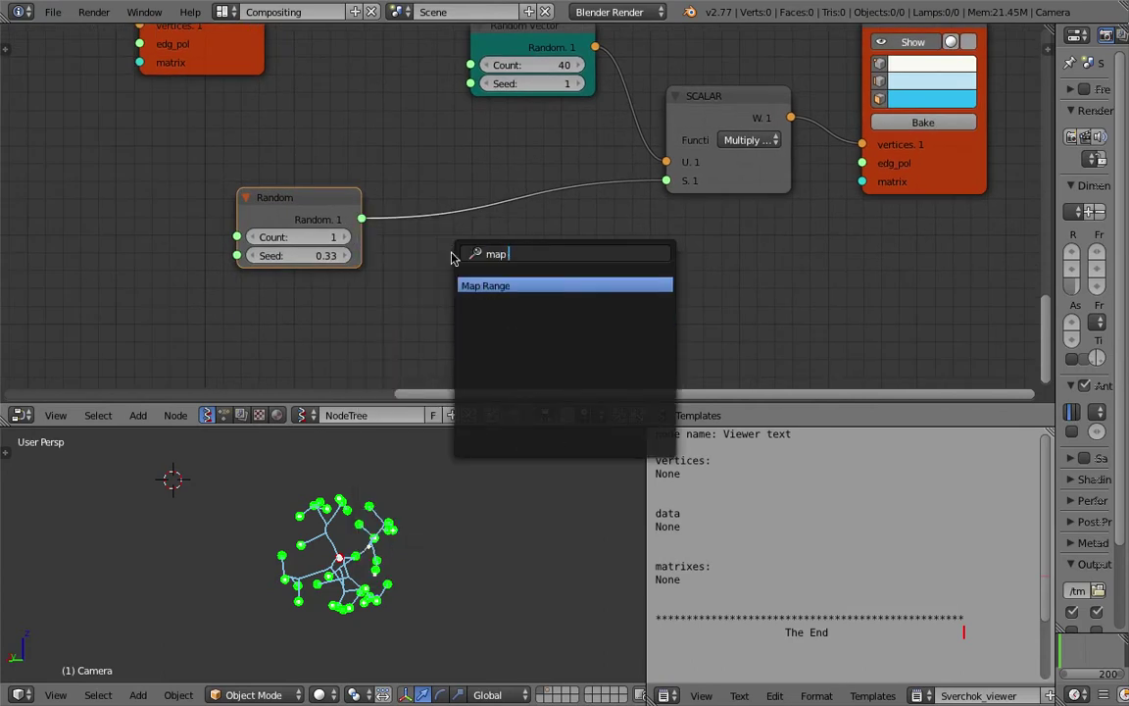
key("Return")
left_click(472, 262)
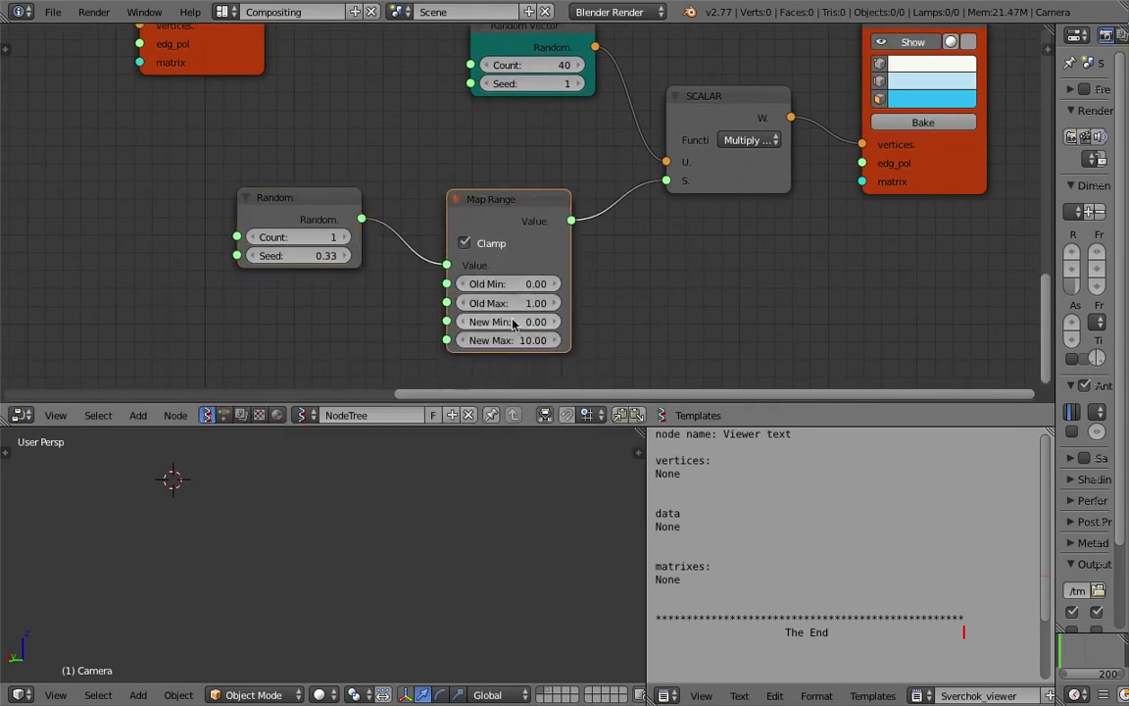
Step: Try different New Min and New Max values in Map Range, and set the Random node's seed to 0.48 and count to 44
left_click_drag(518, 322, 550, 322)
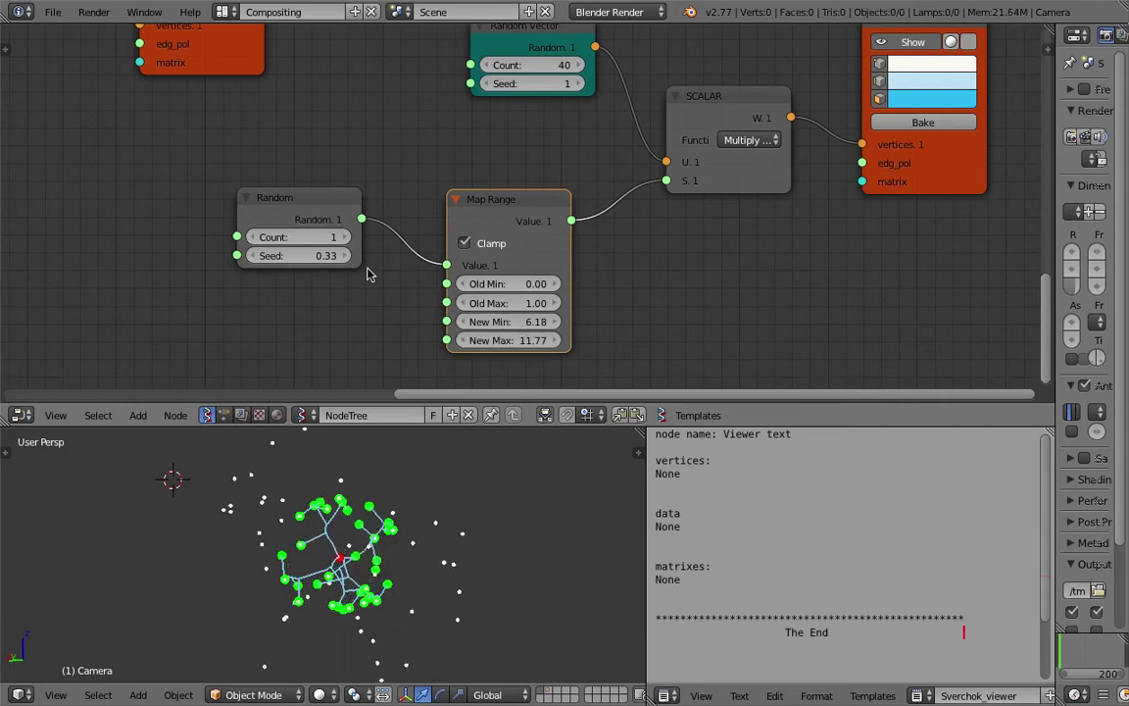
left_click_drag(294, 255, 324, 257)
scroll(379, 512, "down", 4)
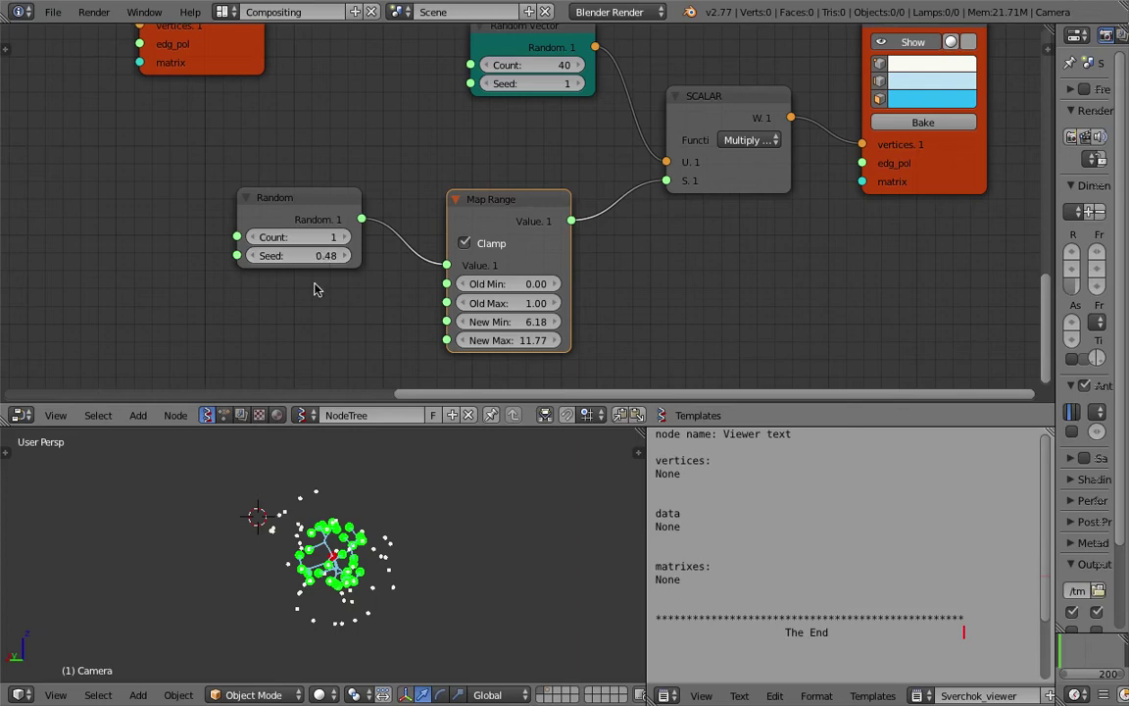
scroll(353, 280, "up", 3)
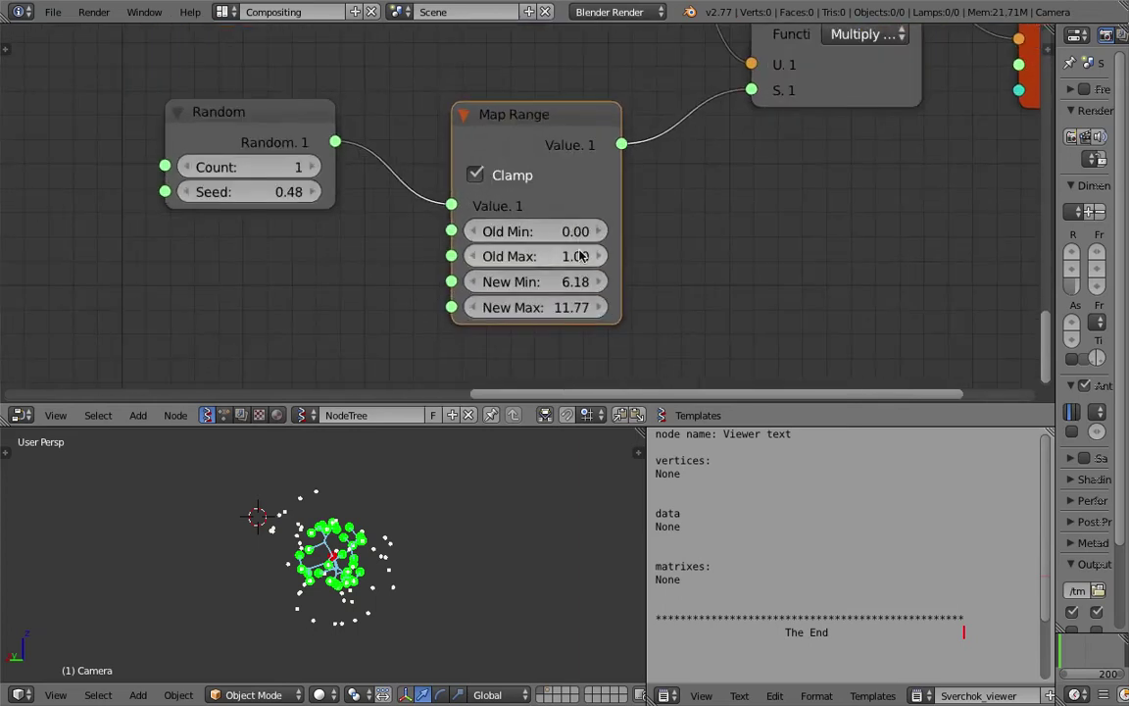
left_click_drag(548, 282, 465, 282)
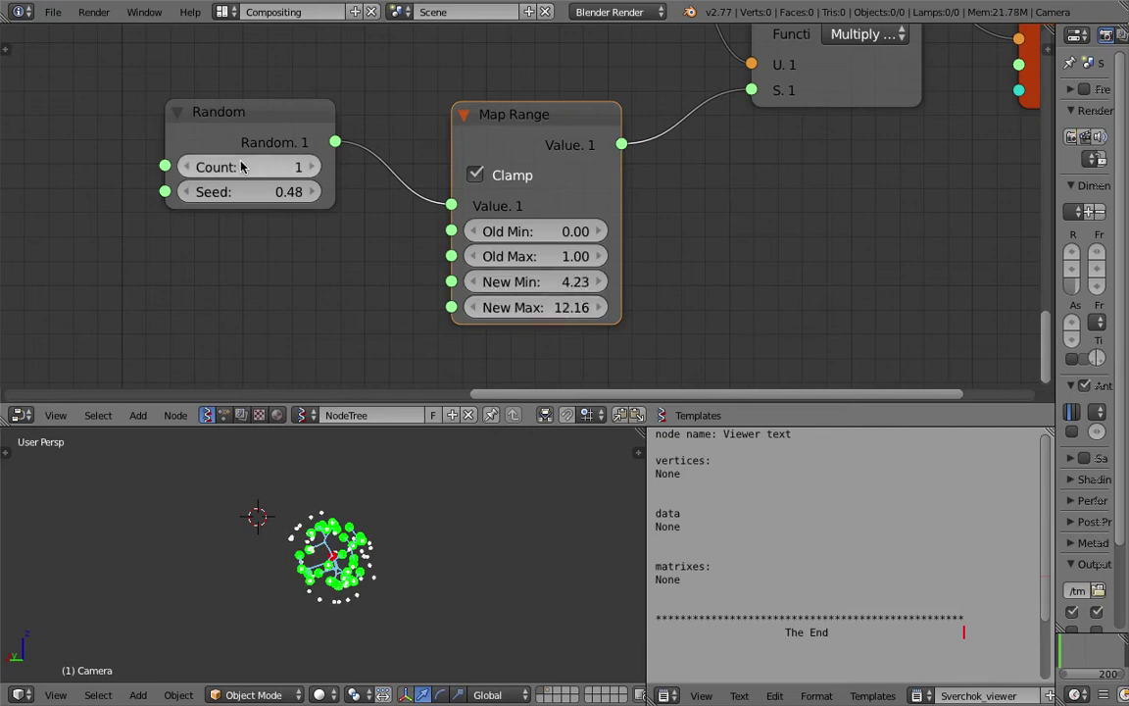
left_click_drag(239, 165, 259, 165)
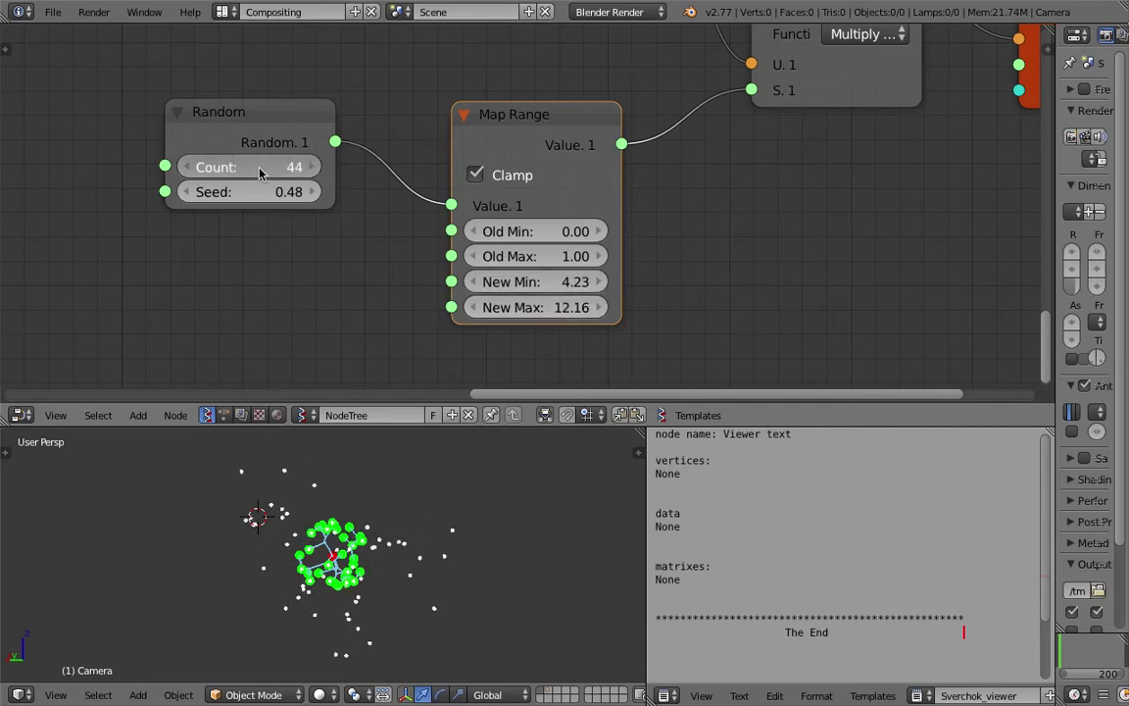
Step: Set Map Range's New Min to 3 and New Max to 7, and save the file
left_click(545, 282)
type("3")
key("Return")
left_click(562, 307)
type("10")
key("Return")
left_click(562, 307)
type("7")
key("Return")
key("ctrl+s")
left_click(415, 574)
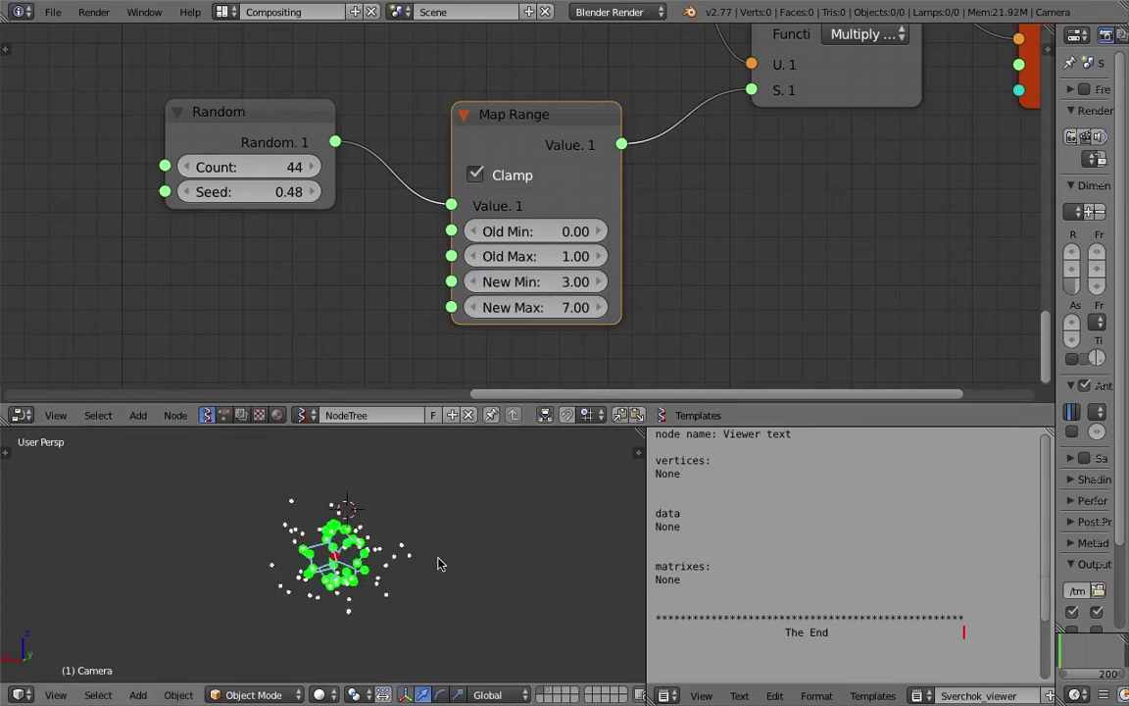
Step: Make room around the random nodes and add an Integer node in front of them with its value set to 150
scroll(551, 162, "down", 3)
left_click_drag(565, 92, 438, 142)
left_click_drag(390, 216, 426, 235)
key("alt+space")
type("int")
key("Return")
left_click(239, 221)
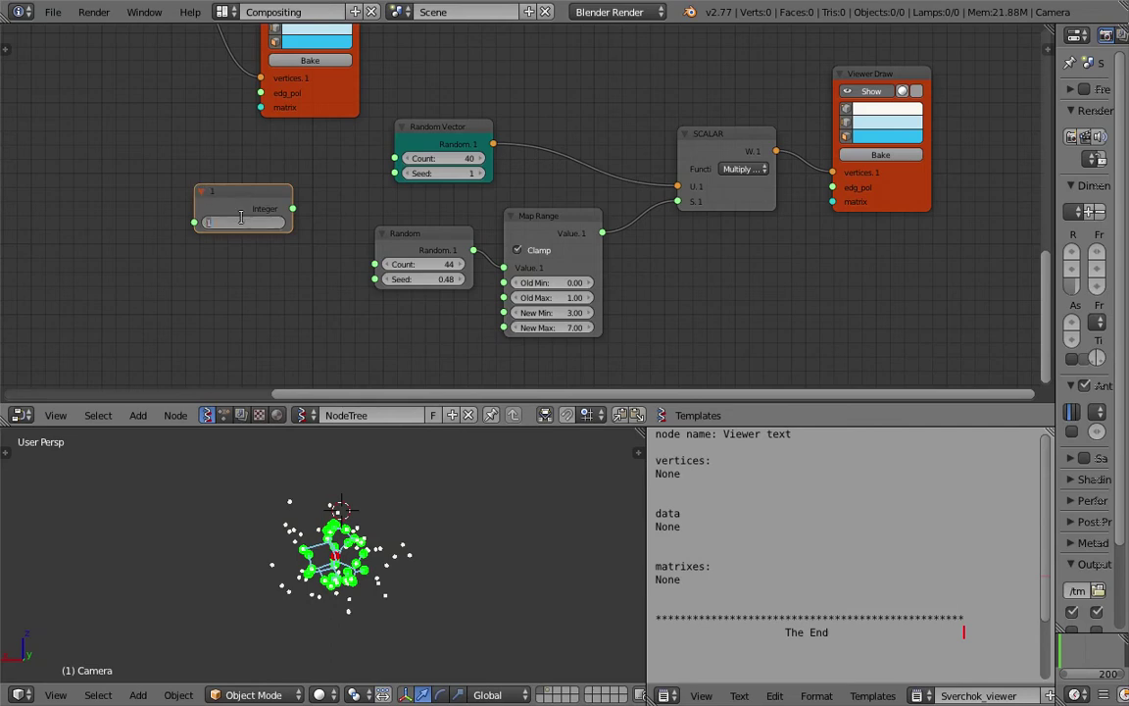
type("200")
key("Return")
Step: Connect the Integer node to the Count inputs of Random Vector and Random, and save the file
scroll(291, 211, "up", 1)
left_click_drag(256, 210, 317, 261)
left_click_drag(355, 222, 357, 216)
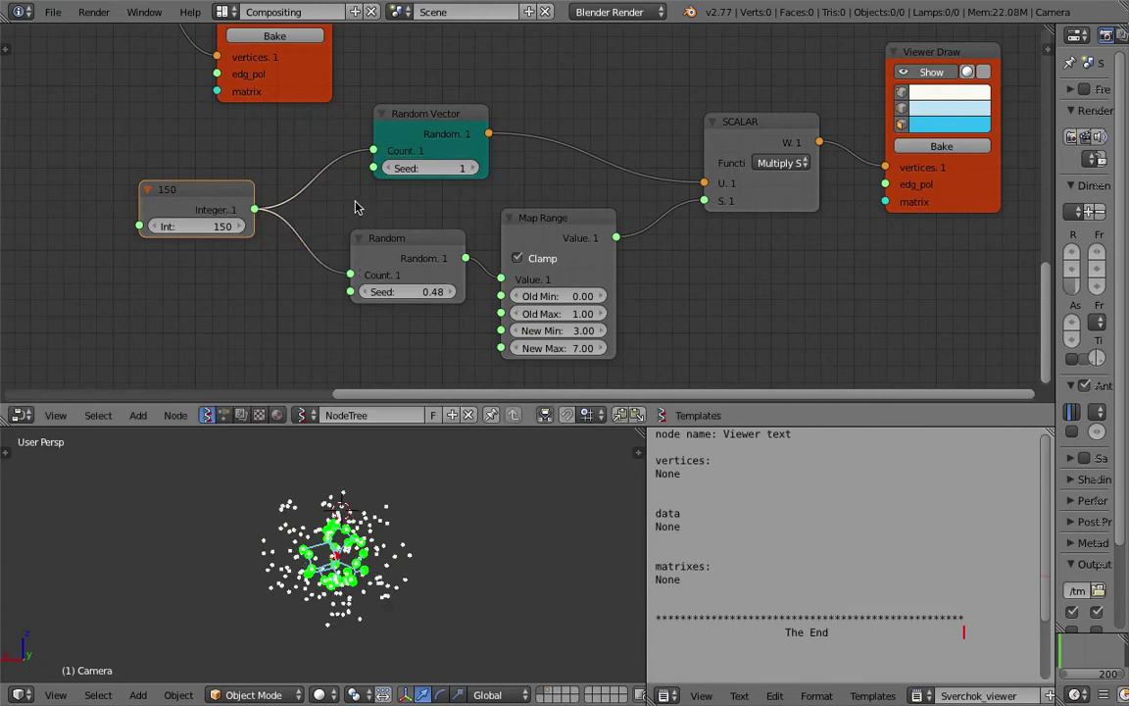
key("ctrl+s")
left_click(416, 534)
Step: Raise the Integer node's value to 184 and check the denser point cloud around the tree
scroll(416, 593, "up", 3)
middle_click_drag(415, 593, 387, 473)
left_click(242, 228)
left_click(242, 229)
left_click_drag(207, 229, 240, 229)
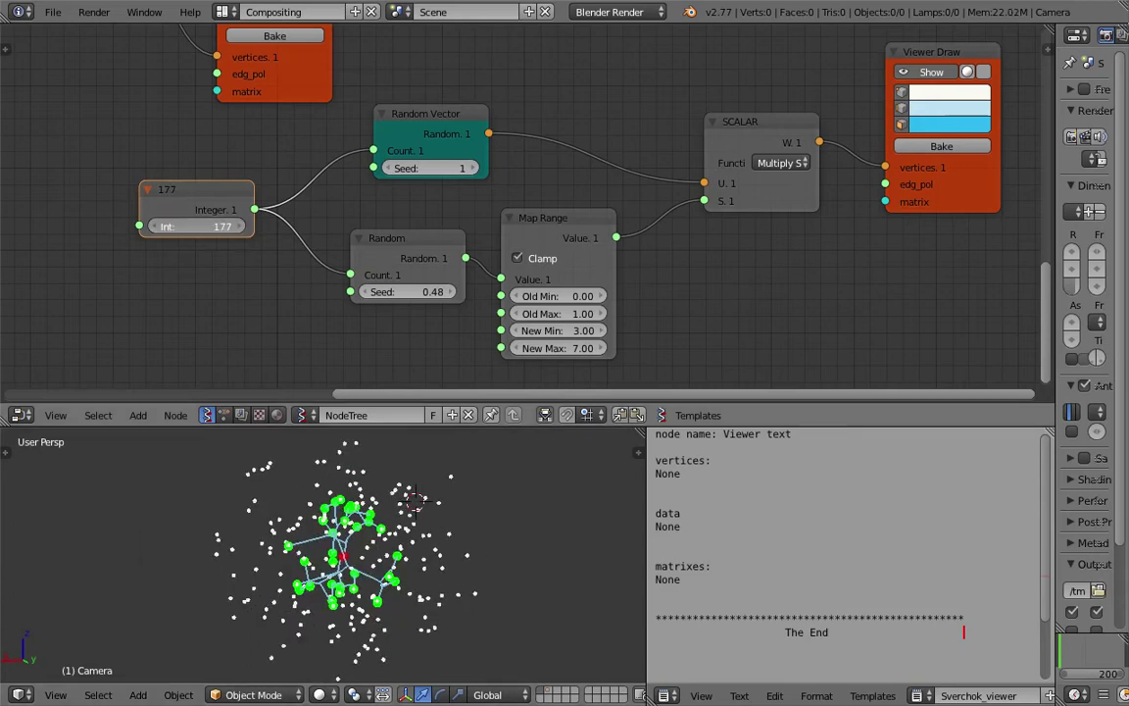
left_click_drag(231, 227, 218, 227)
mouse_move(327, 524)
middle_mouse_down()
mouse_move(379, 509)
mouse_move(360, 522)
mouse_move(397, 527)
mouse_move(269, 547)
mouse_move(380, 493)
middle_mouse_up()
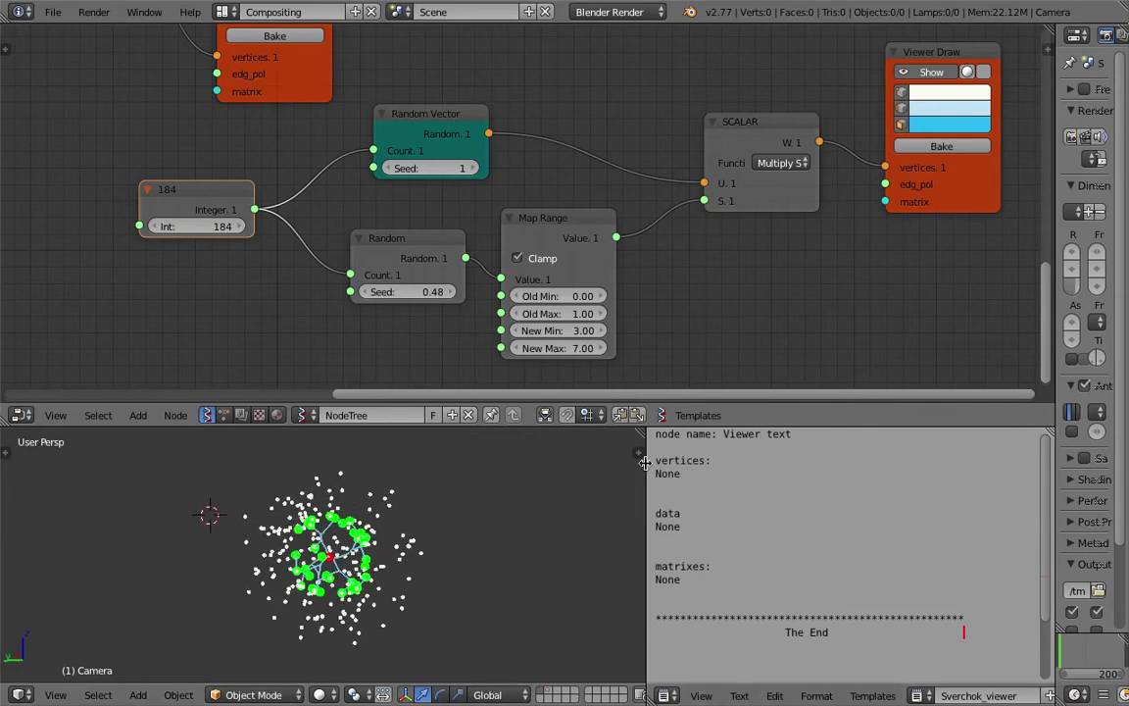
Step: Widen the 3D view and connect the Multiply Scalar output to the second tree_generator.py's End Vertices input
left_click_drag(646, 466, 692, 466)
scroll(600, 272, "down", 2)
scroll(613, 203, "down", 2)
middle_click_drag(553, 130, 440, 292)
scroll(507, 144, "up", 1)
middle_click_drag(505, 156, 507, 163)
left_click_drag(600, 317, 484, 152)
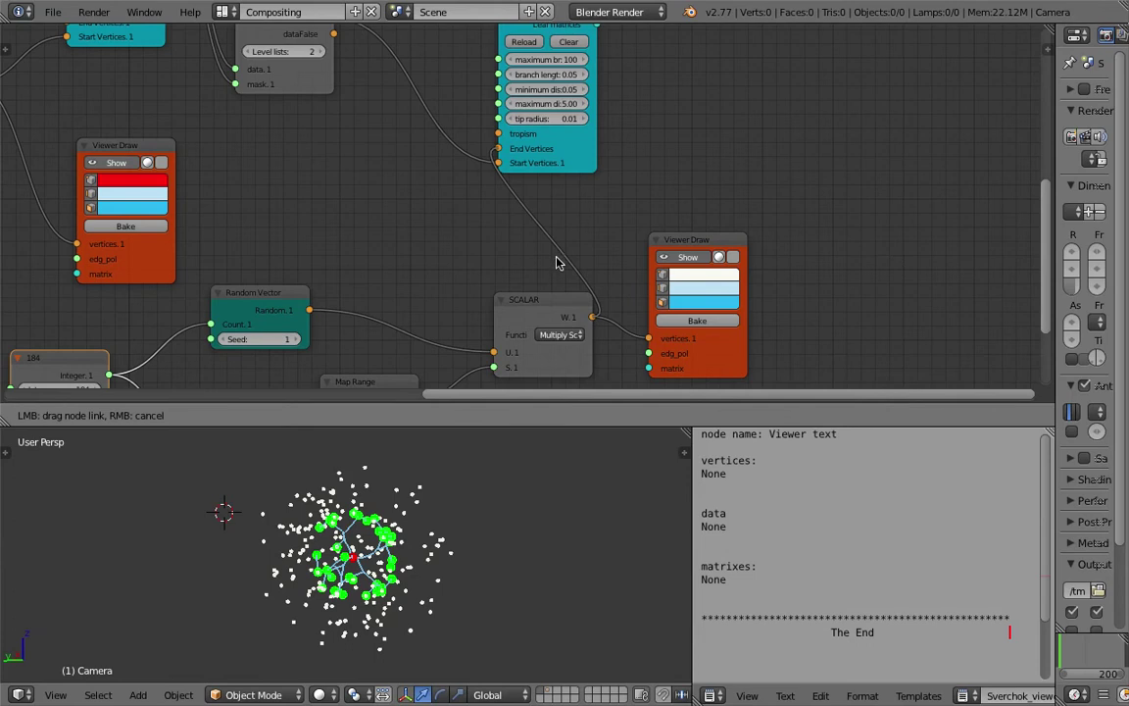
Step: Move the points' Viewer Draw beside the second tree_generator.py and connect the generator's Vertices and Edges to it
left_click_drag(697, 238, 784, 173)
middle_click_drag(688, 148, 656, 245)
left_click_drag(740, 276, 741, 135)
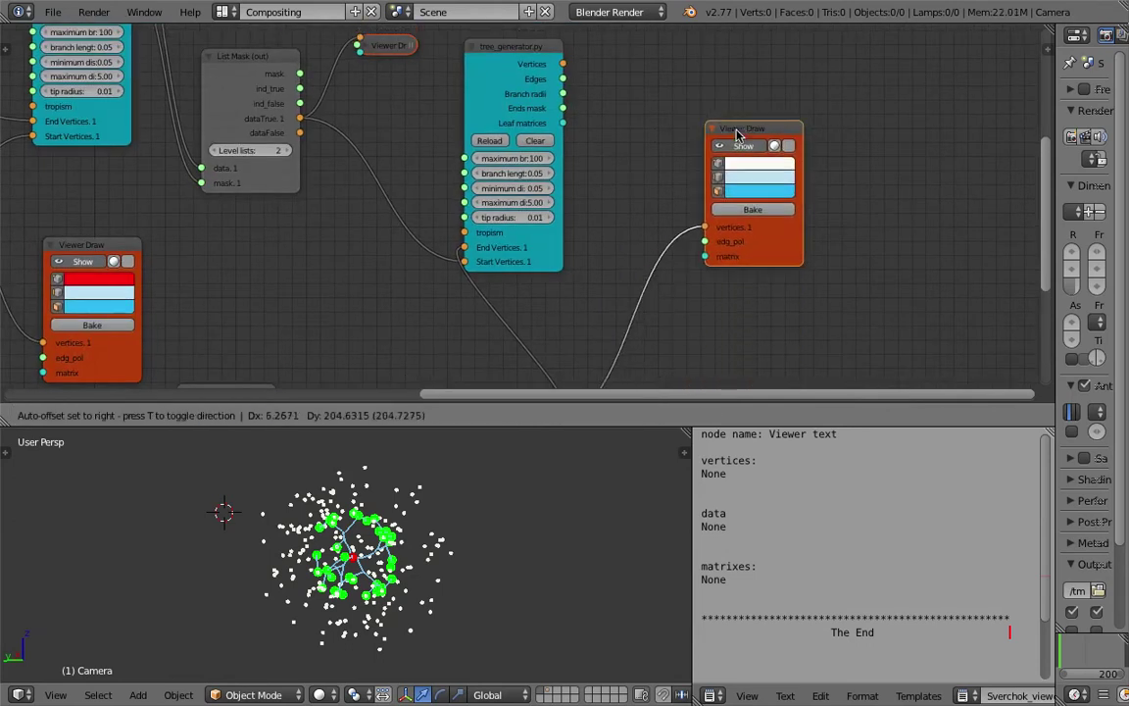
scroll(651, 134, "up", 1)
middle_click_drag(642, 123, 639, 142)
left_click_drag(568, 73, 719, 250)
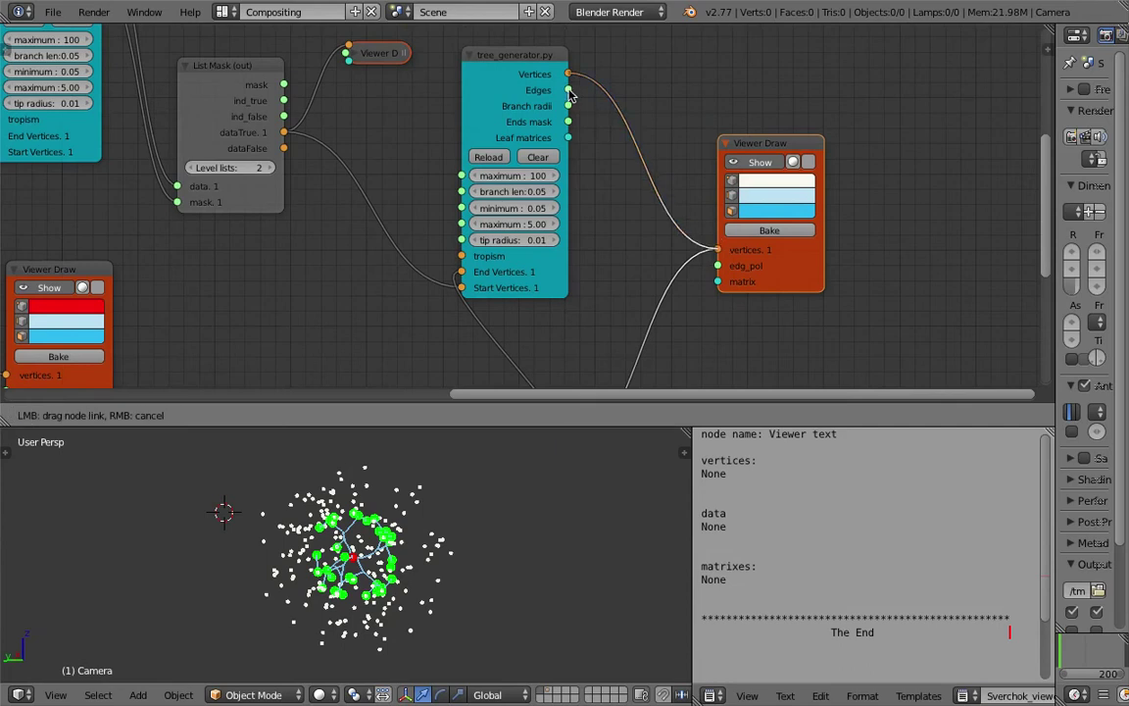
left_click_drag(573, 93, 717, 270)
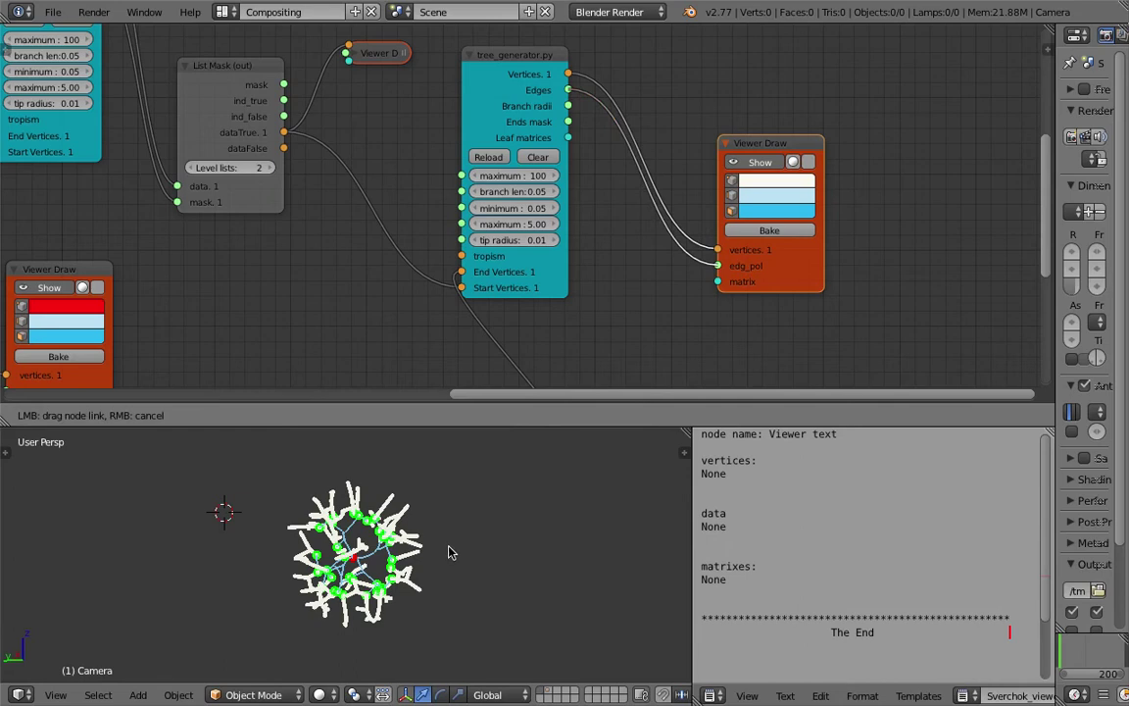
Step: Turn off vertex display in the second tree's Viewer Draw and place the node closer to its generator
left_click(732, 182)
left_click_drag(751, 146, 707, 113)
scroll(489, 494, "up", 4)
middle_click_drag(489, 494, 403, 498)
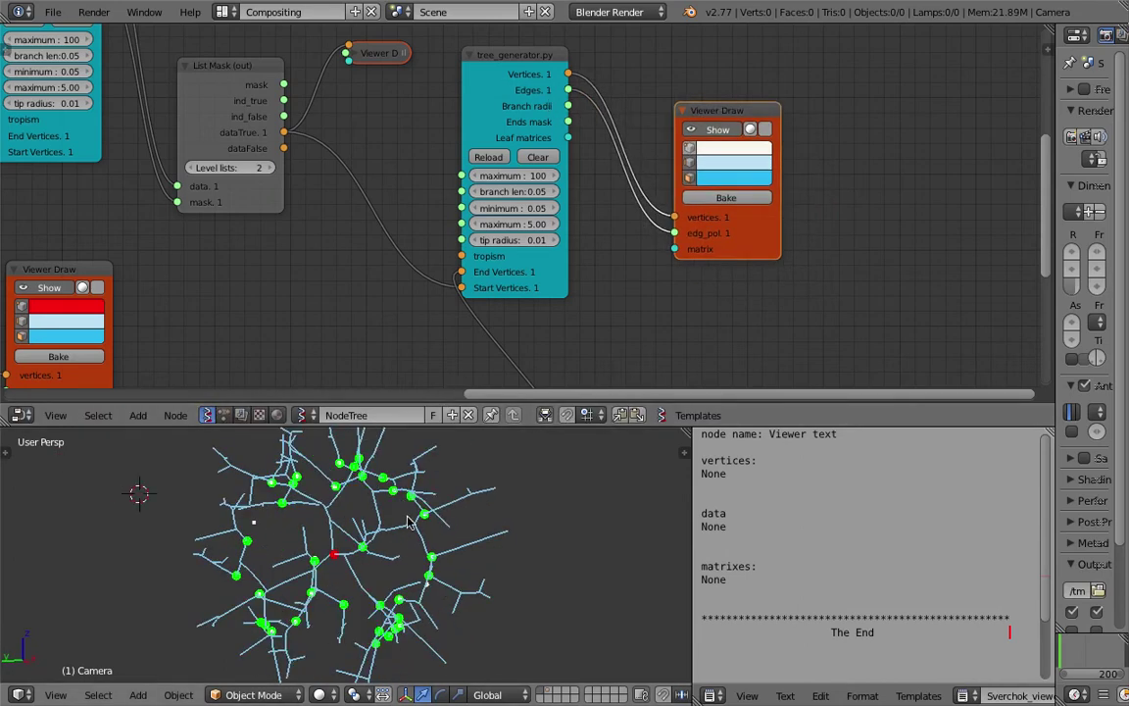
Step: Colour the second tree's Viewer Draw with magenta faces and blue edges
left_click(737, 178)
left_click_drag(760, 236, 802, 272)
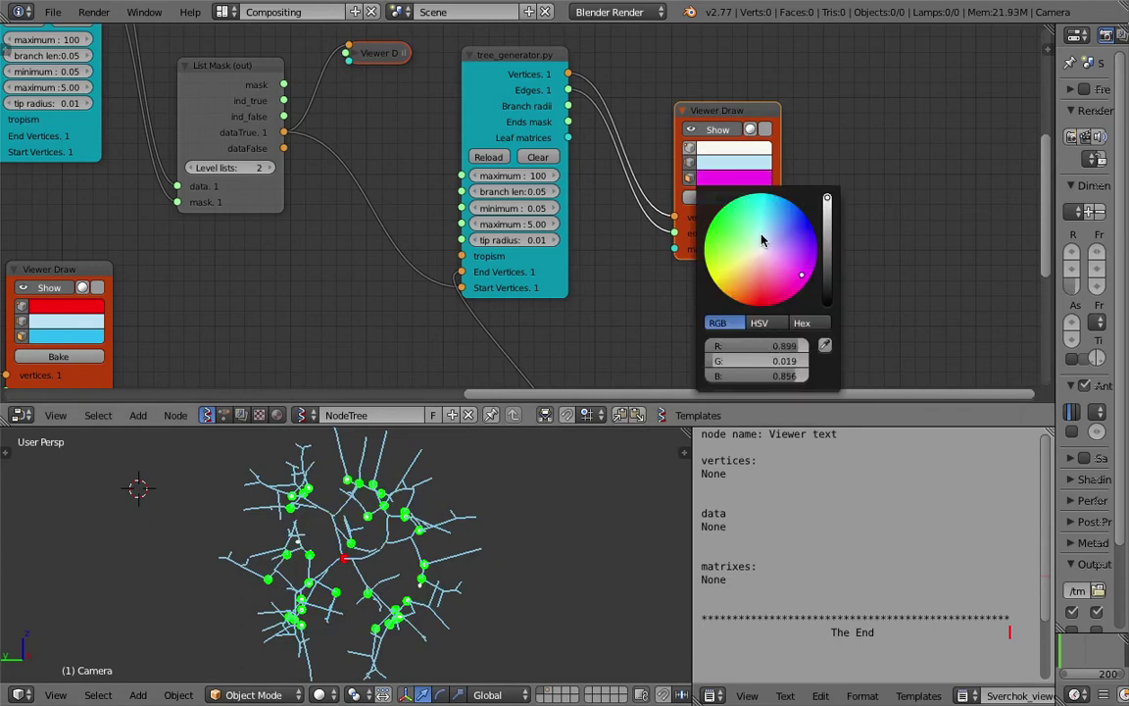
left_click(755, 166)
mouse_move(769, 226)
left_mouse_down()
mouse_move(784, 210)
mouse_move(802, 239)
left_mouse_up()
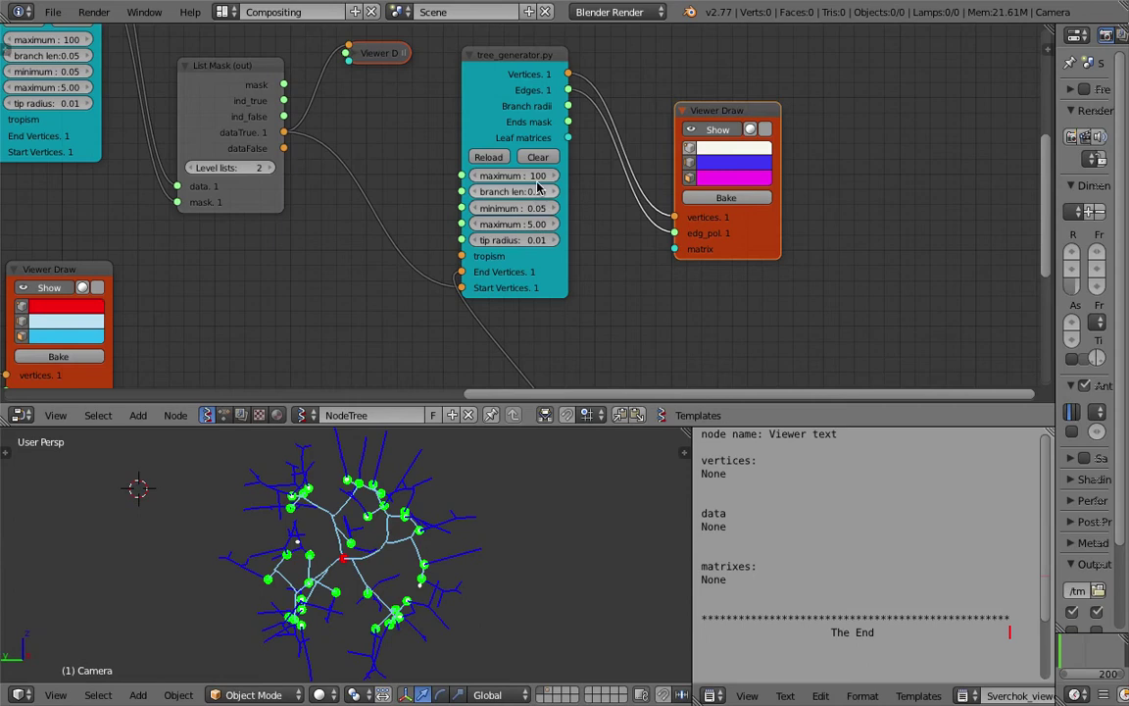
Step: Colour the first tree's Viewer Draw with crimson faces and red edges
middle_click_drag(439, 544, 404, 545)
scroll(360, 273, "down", 1)
middle_click_drag(363, 272, 400, 267)
middle_click_drag(348, 563, 367, 556)
middle_click_drag(303, 198, 382, 231)
middle_click_drag(281, 161, 374, 198)
scroll(374, 198, "up", 2)
scroll(425, 103, "down", 3)
middle_click_drag(393, 71, 415, 130)
middle_click_drag(520, 134, 461, 152)
scroll(458, 152, "right", 2, "ctrl")
scroll(538, 137, "up", 1, "shift")
left_click(573, 119)
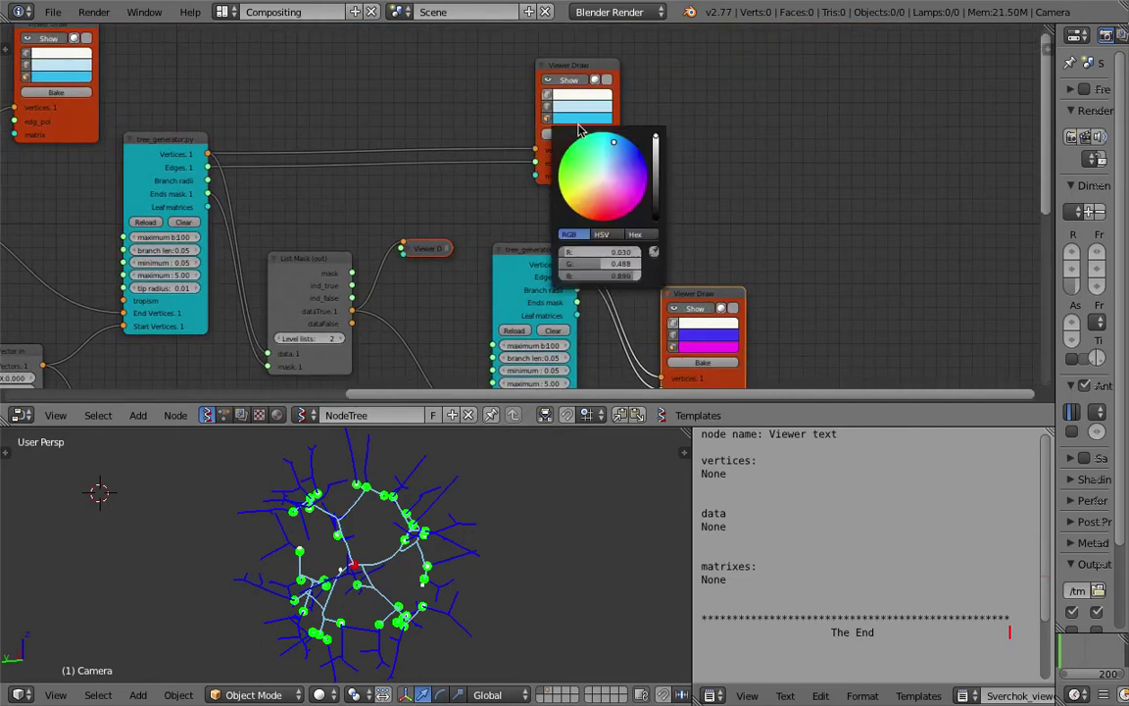
left_click(613, 216)
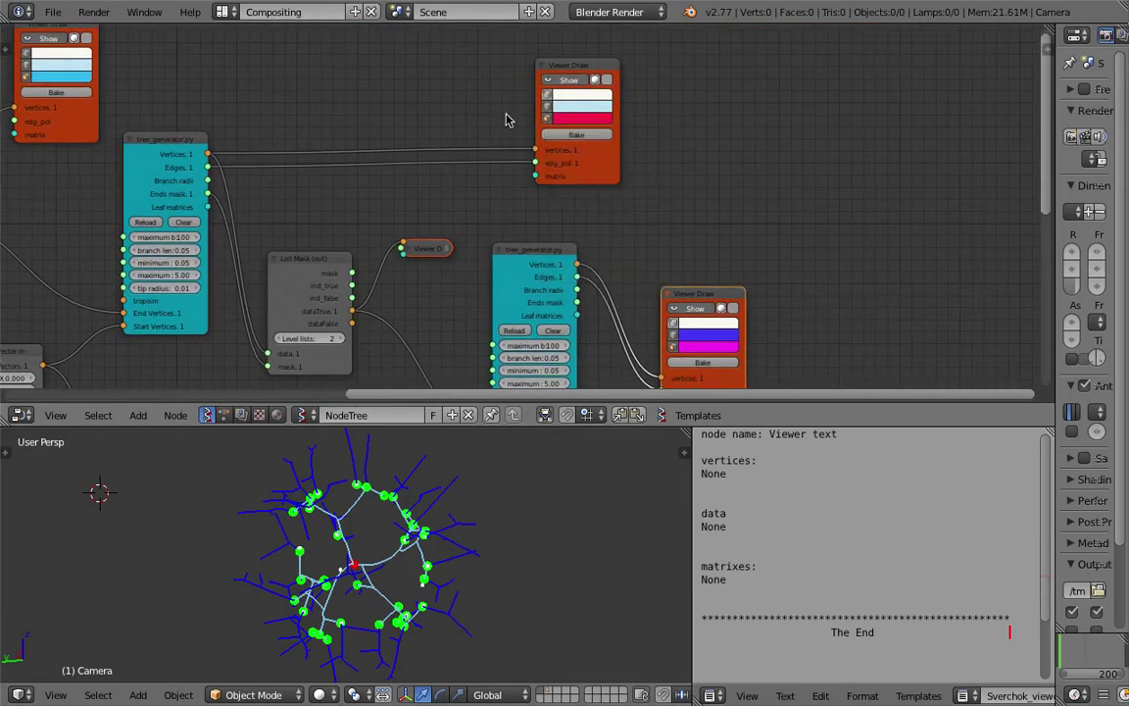
left_click(589, 114)
left_click(602, 198)
Step: Save the file and inspect the two-coloured tree up close in the 3D view
mouse_move(441, 549)
middle_mouse_down()
mouse_move(454, 585)
mouse_move(497, 519)
mouse_move(448, 556)
mouse_move(291, 537)
mouse_move(353, 491)
mouse_move(303, 542)
mouse_move(314, 576)
mouse_move(434, 562)
middle_mouse_up()
scroll(355, 572, "up", 3)
key("ctrl+s")
left_click(434, 560)
scroll(401, 549, "up", 5)
scroll(401, 549, "down", 5)
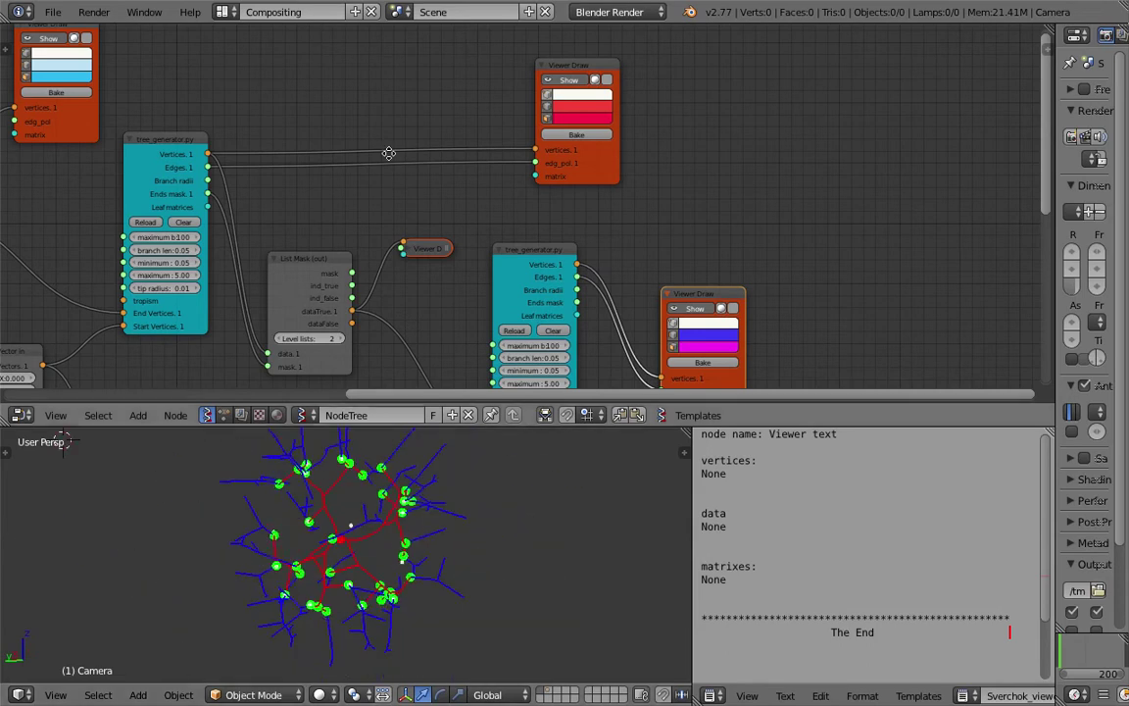
Step: Delete the collapsed Viewer Draw node attached to List Mask's dataTrue output
middle_click_drag(389, 154, 431, 102)
middle_click_drag(416, 495, 381, 503)
left_click_drag(462, 198, 472, 189)
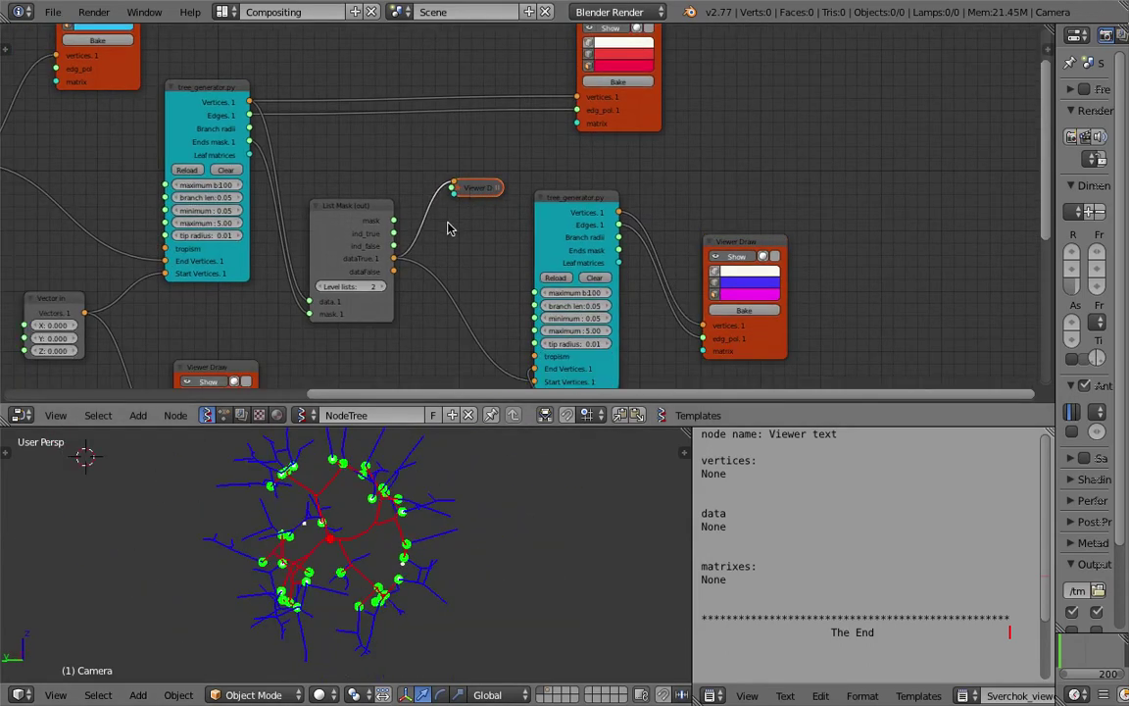
key("x")
middle_click_drag(491, 209, 579, 185)
middle_click_drag(506, 491, 453, 489)
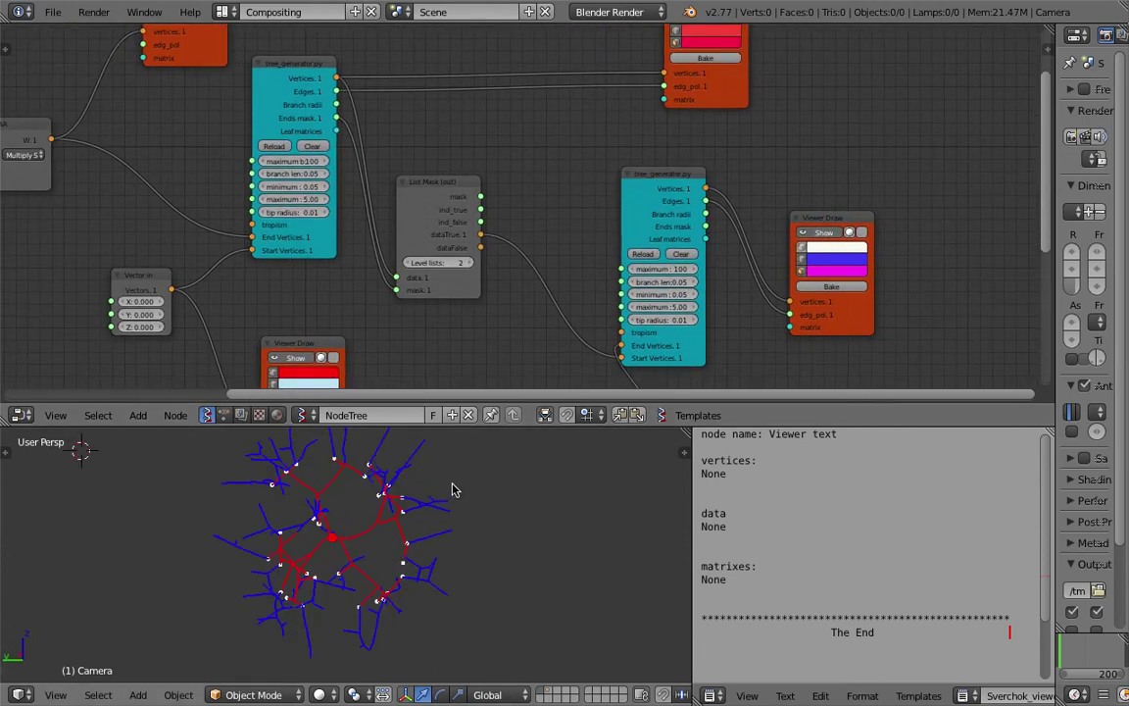
Step: Delete the Viewer Draw node that displays the first tree's scaled random end points
scroll(395, 183, "down", 3)
middle_click_drag(395, 184, 425, 190)
middle_click_drag(321, 169, 366, 250)
left_click_drag(325, 89, 307, 88)
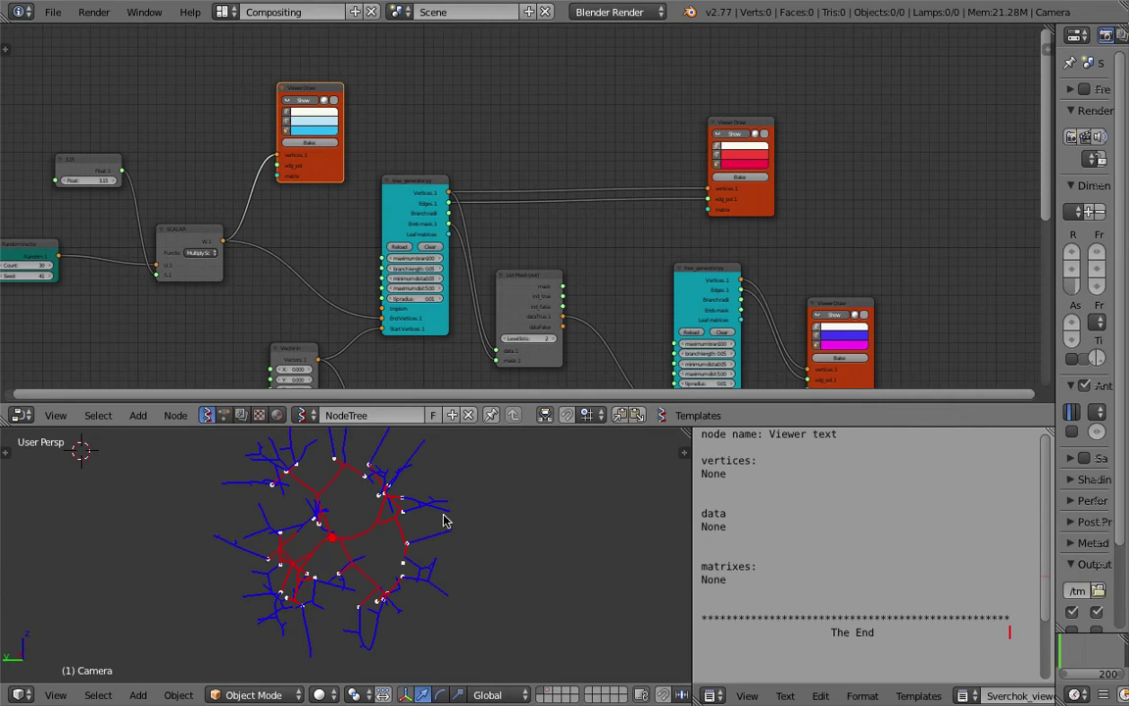
key("x")
mouse_move(410, 497)
middle_mouse_down()
mouse_move(422, 508)
mouse_move(504, 499)
mouse_move(370, 557)
middle_mouse_up()
scroll(371, 563, "up", 3)
scroll(397, 507, "down", 3)
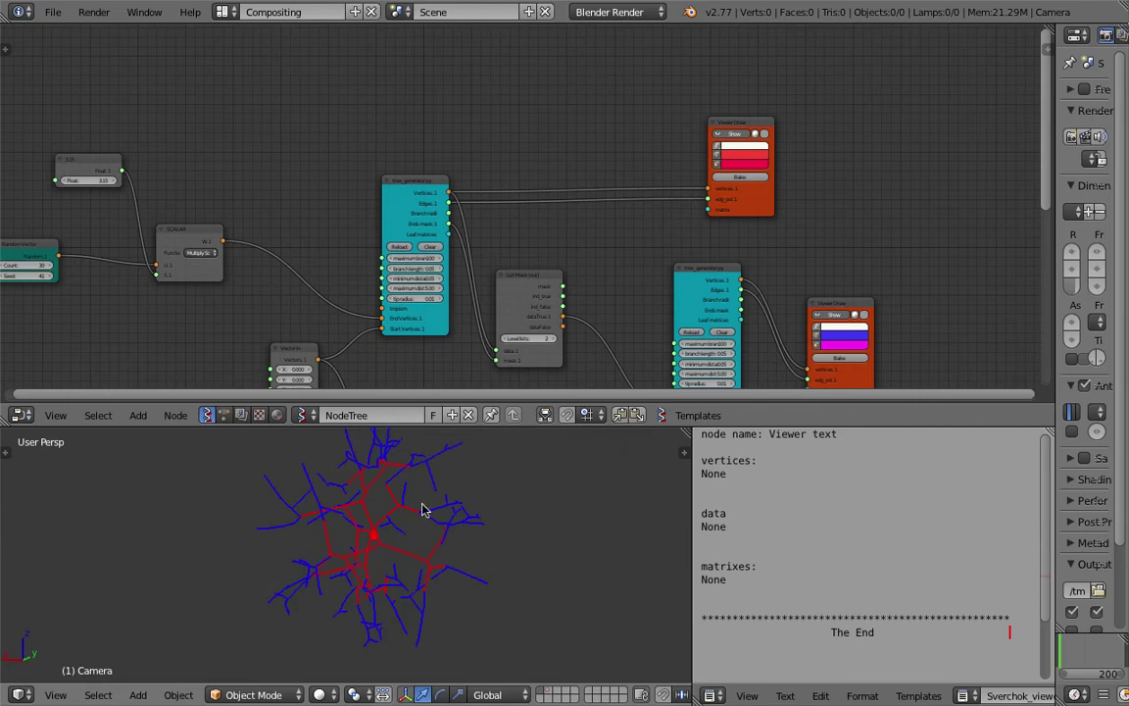
Step: Set the count of the first tree's Random Vector node to 60
middle_click_drag(361, 555, 411, 582)
middle_click_drag(417, 292, 469, 178)
middle_click_drag(209, 174, 350, 218)
scroll(350, 218, "down", 1)
scroll(350, 219, "up", 5)
middle_click_drag(243, 215, 325, 252)
scroll(173, 219, "up", 3)
left_click_drag(263, 183, 304, 193)
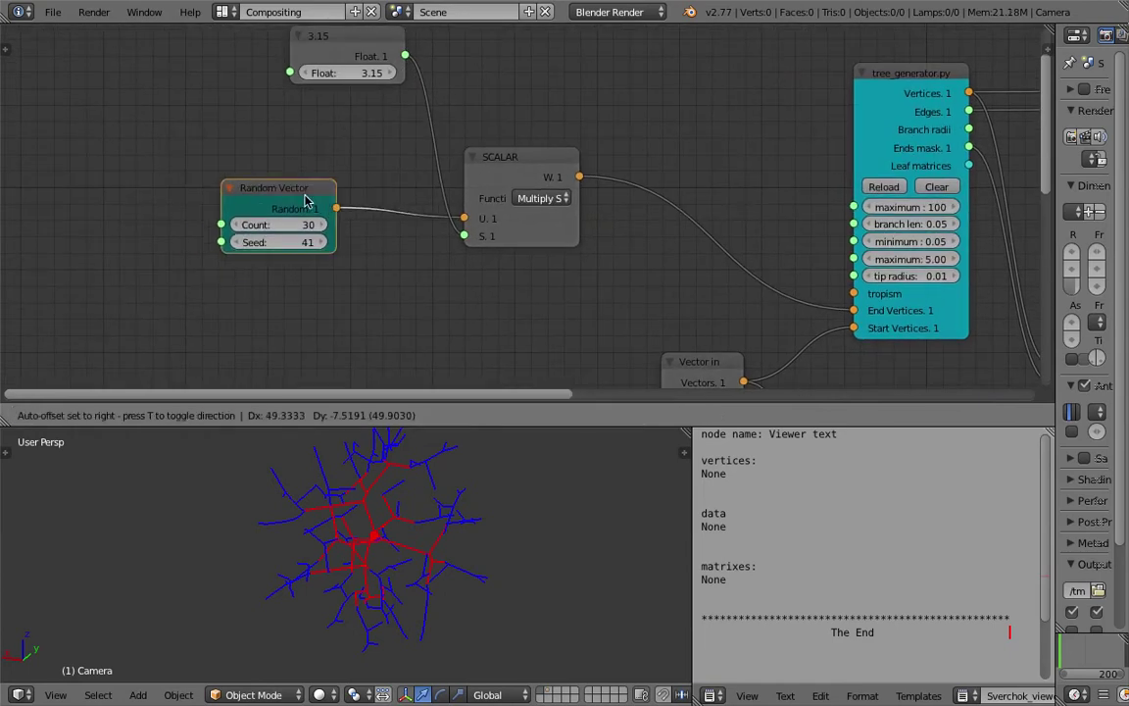
middle_click_drag(301, 193, 294, 164)
scroll(294, 169, "up", 1)
left_click(248, 199)
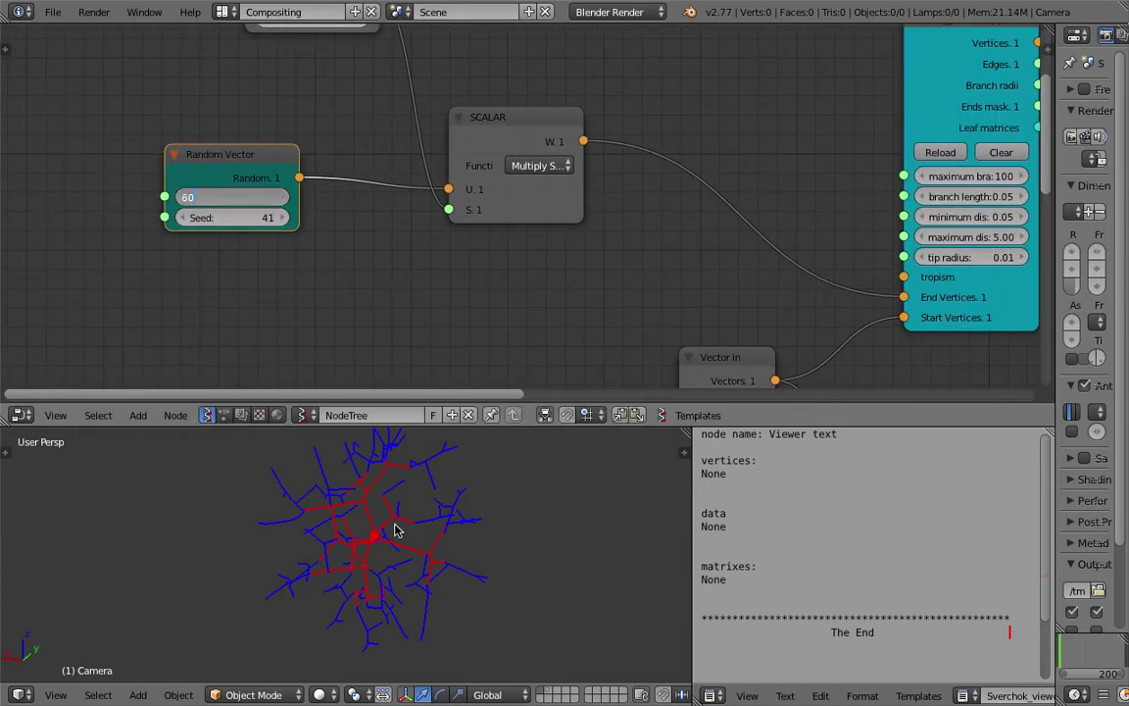
key("Return")
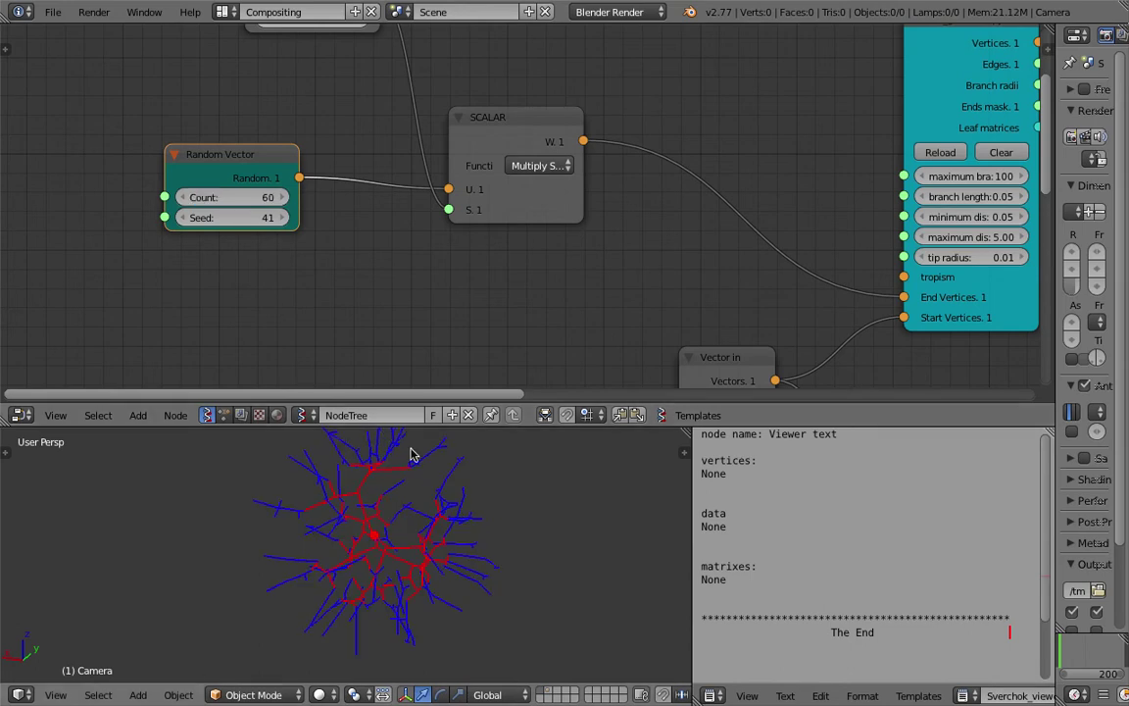
Step: Set the Integer node feeding the second tree's random points to 250 and save the file
middle_click_drag(394, 210, 301, 119)
scroll(381, 186, "down", 1)
middle_click_drag(392, 257, 309, 123)
scroll(309, 122, "up", 2)
left_click(422, 230)
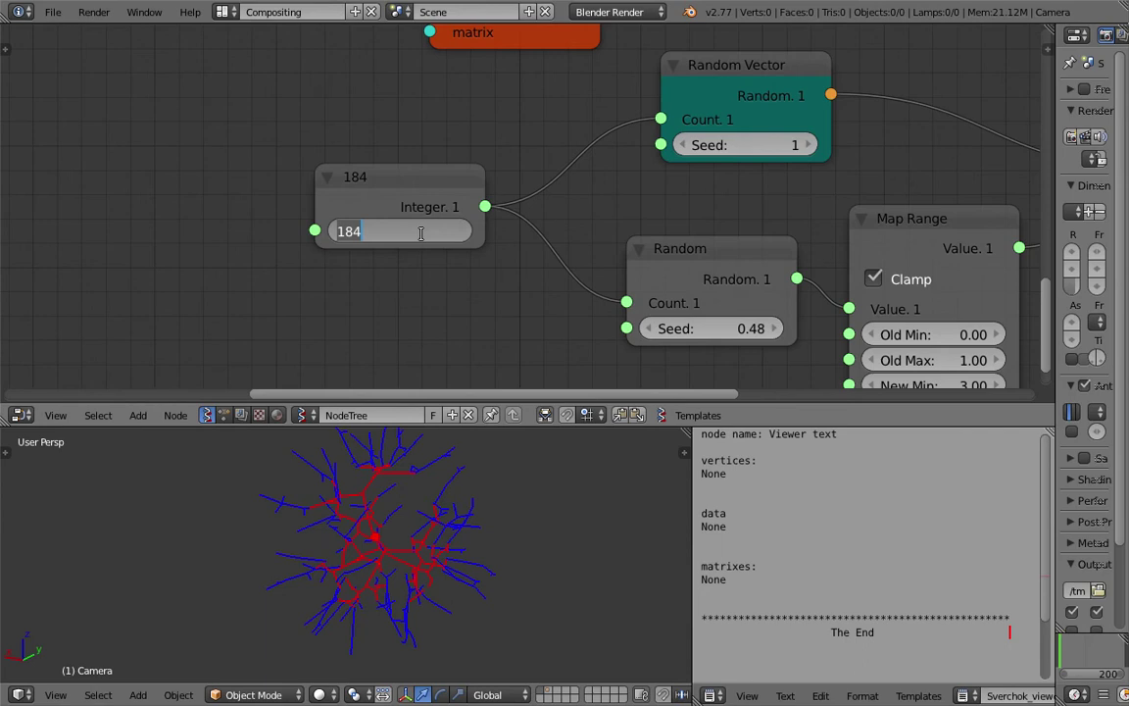
type("250")
key("Return")
middle_click_drag(453, 569, 500, 531)
key("ctrl+s")
left_click(494, 467)
Step: Space out the second tree generator and its Viewer Draw, and move the first tree's Viewer Draw close to its generator
middle_click_drag(493, 467, 461, 534)
scroll(495, 203, "down", 1)
scroll(496, 202, "down", 4)
middle_click_drag(618, 93, 438, 256)
scroll(502, 182, "down", 2)
middle_click_drag(551, 190, 490, 251)
left_click_drag(787, 116, 865, 108)
left_click_drag(655, 89, 717, 111)
middle_click_drag(708, 112, 691, 237)
middle_click_drag(658, 120, 632, 151)
mouse_move(654, 136)
left_mouse_down()
mouse_move(509, 83)
mouse_move(387, 63)
left_mouse_up()
middle_click_drag(496, 85, 479, 153)
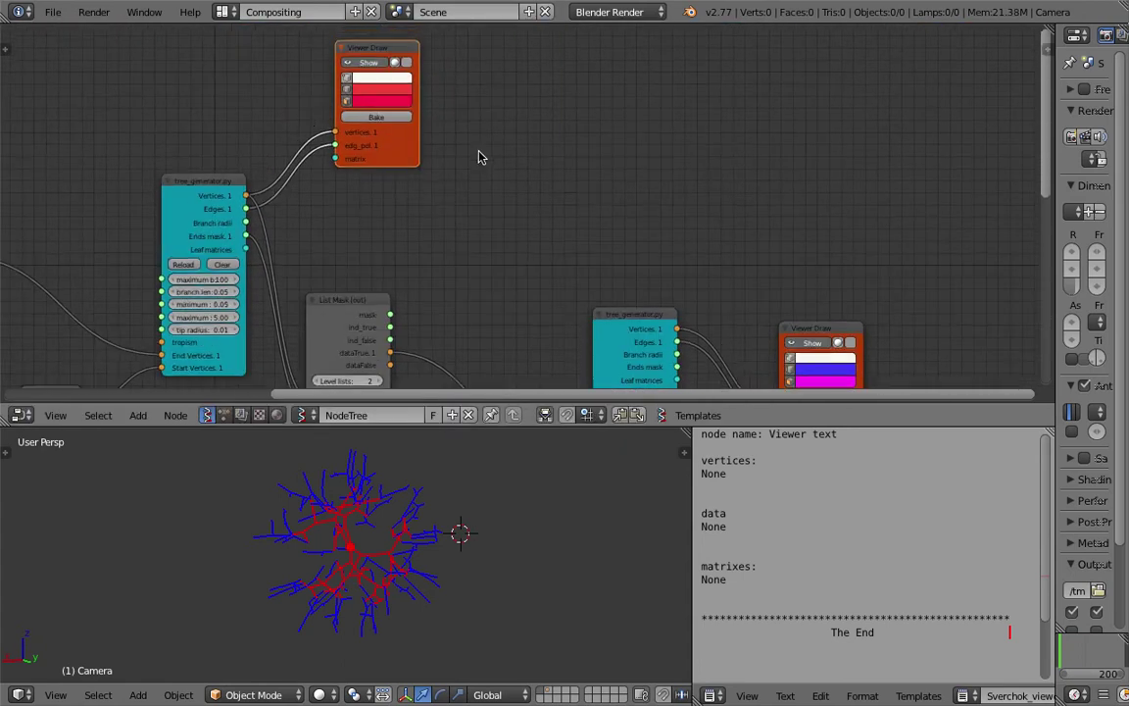
Step: Add a Skin Mesher node in the empty space beside the first tree's Viewer Draw, above the second tree generator
key("shift+a")
left_click(497, 129)
type("skin")
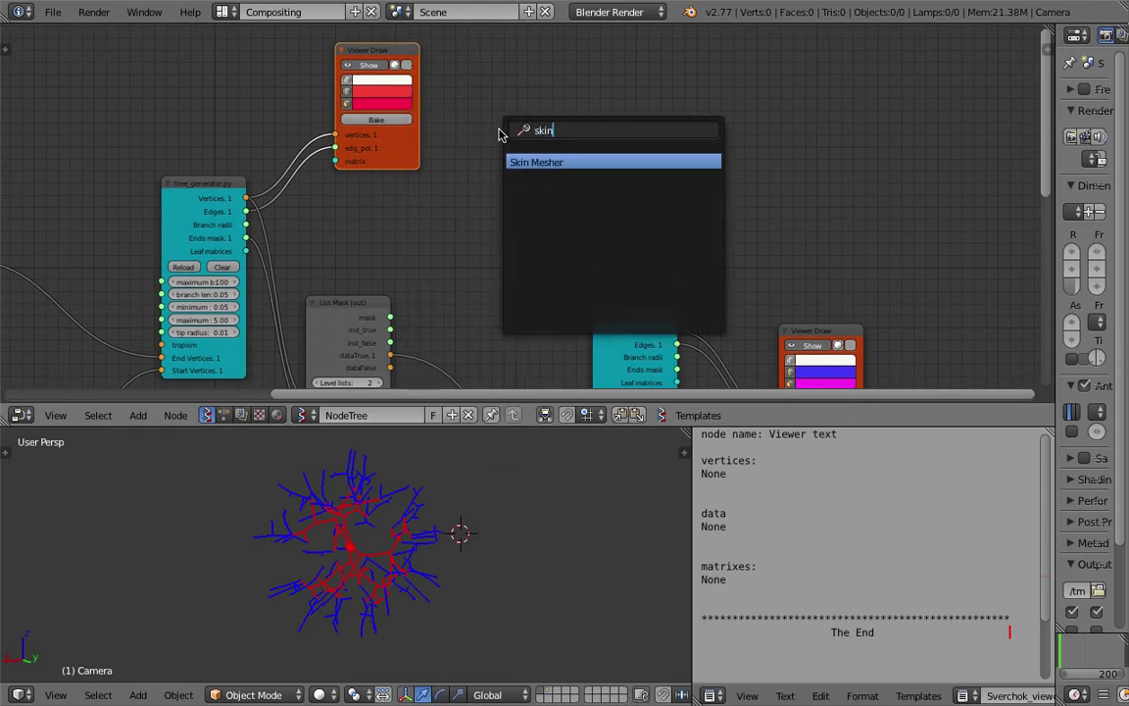
key("Return")
left_click(504, 149)
Step: Save the project as a new copy, incrementing the version number of SV_tree_generator_advanced_002.blend by one
left_click(50, 13)
left_click(102, 165)
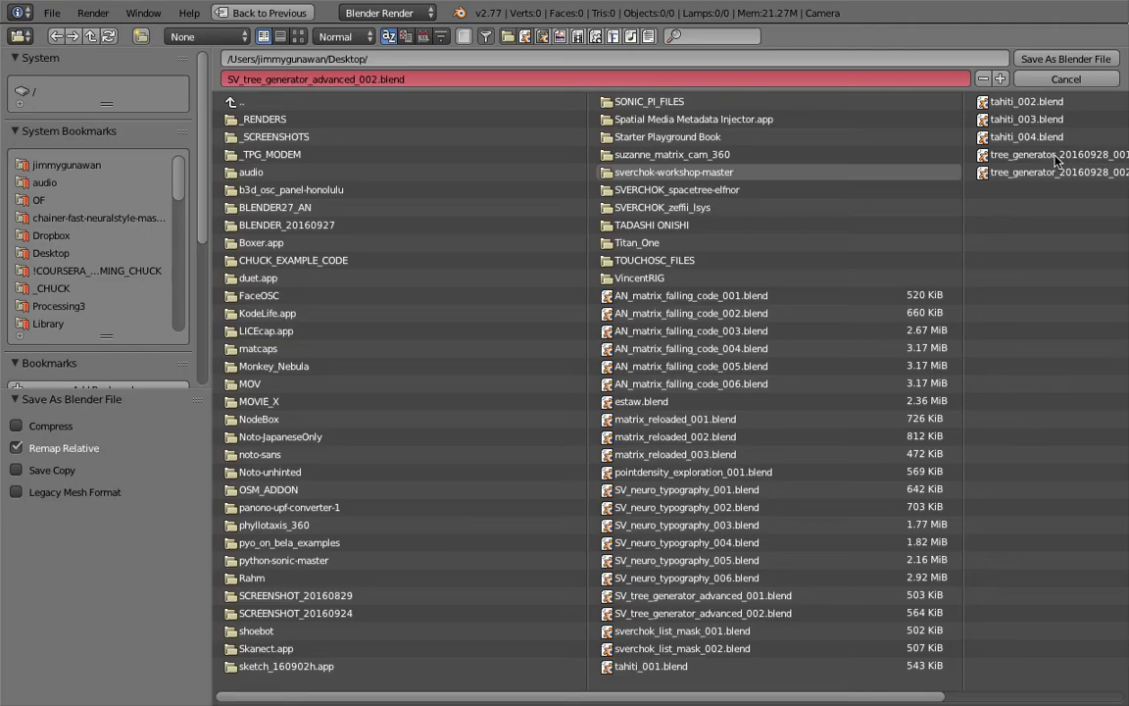
left_click(1001, 78)
left_click(1040, 59)
scroll(416, 253, "up", 3)
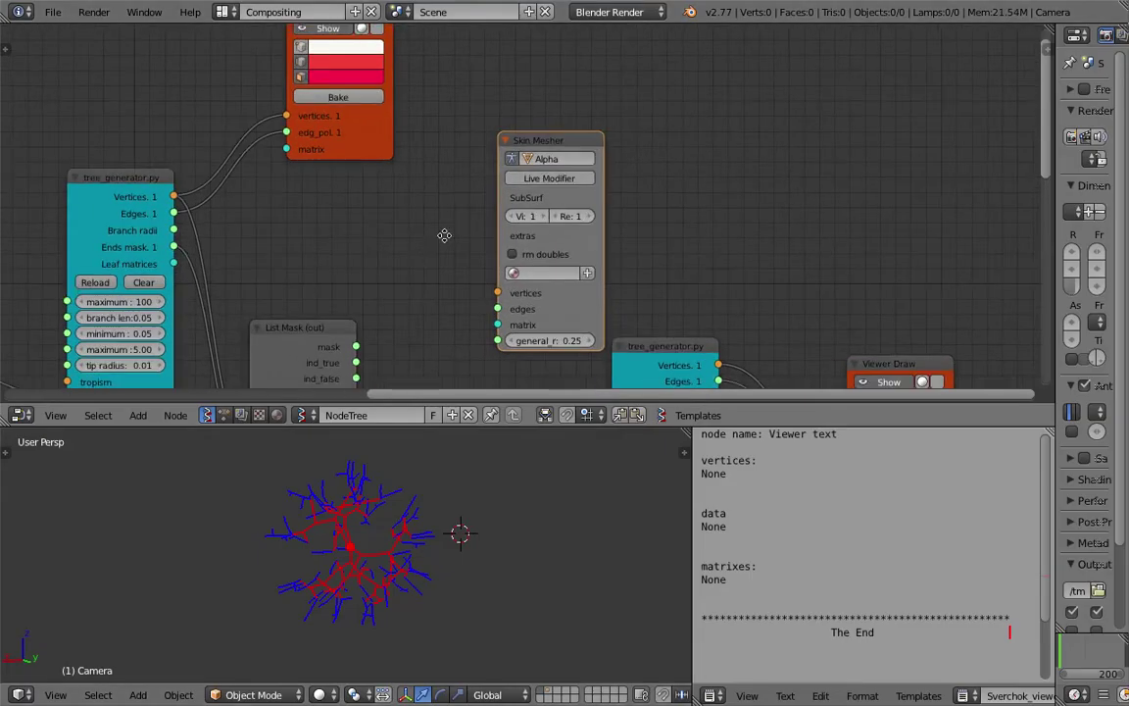
Step: Move the Skin Mesher node closer to the first tree generator node
middle_click_drag(416, 253, 505, 202)
scroll(507, 202, "down", 2)
left_click_drag(599, 108, 566, 109)
scroll(536, 190, "up", 1)
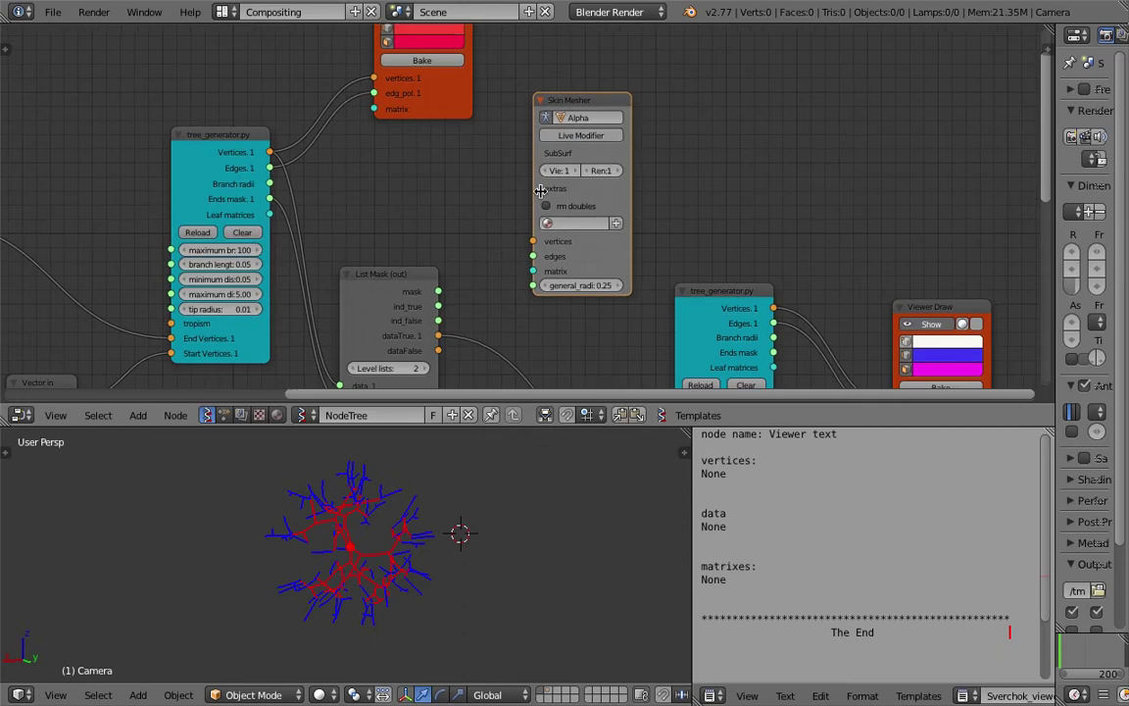
middle_click_drag(430, 239, 461, 230)
mouse_move(416, 529)
middle_mouse_down()
mouse_move(512, 504)
mouse_move(424, 534)
middle_mouse_up()
scroll(529, 211, "down", 1)
middle_click_drag(529, 211, 585, 170)
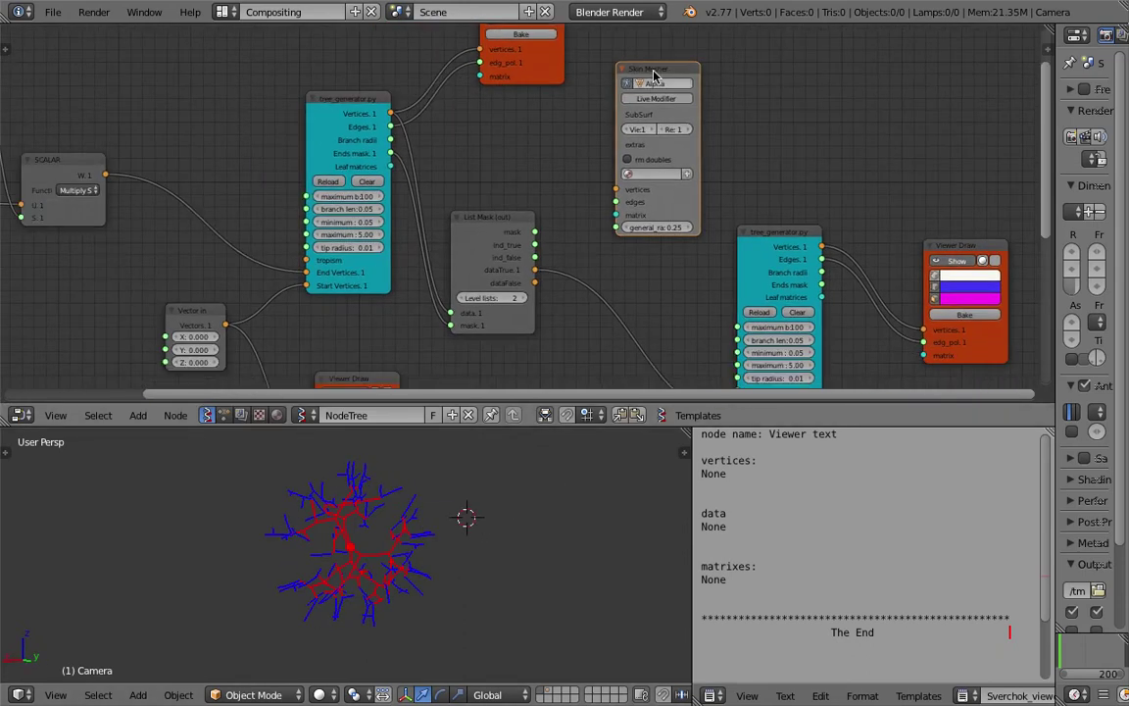
scroll(486, 216, "down", 1)
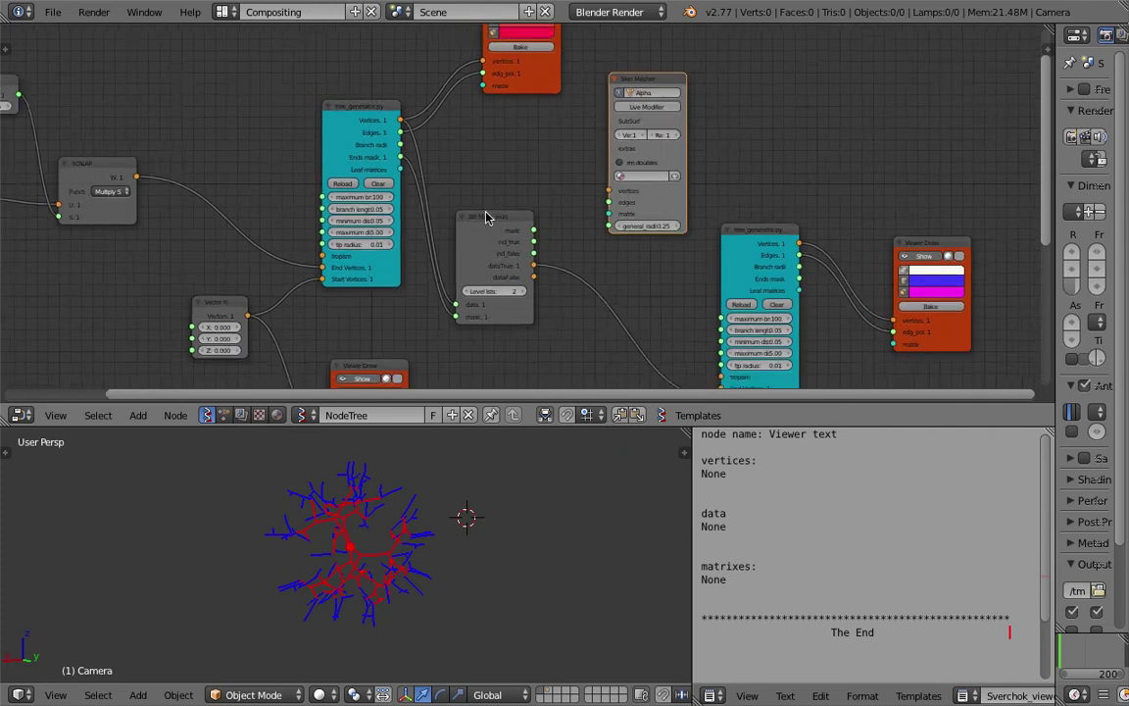
Step: Spread out the Float, Random Vector and SCALAR nodes that feed the first tree generator, leaving free space around them
middle_click_drag(478, 233, 589, 191)
middle_click_drag(552, 322, 576, 234)
middle_click_drag(496, 254, 555, 166)
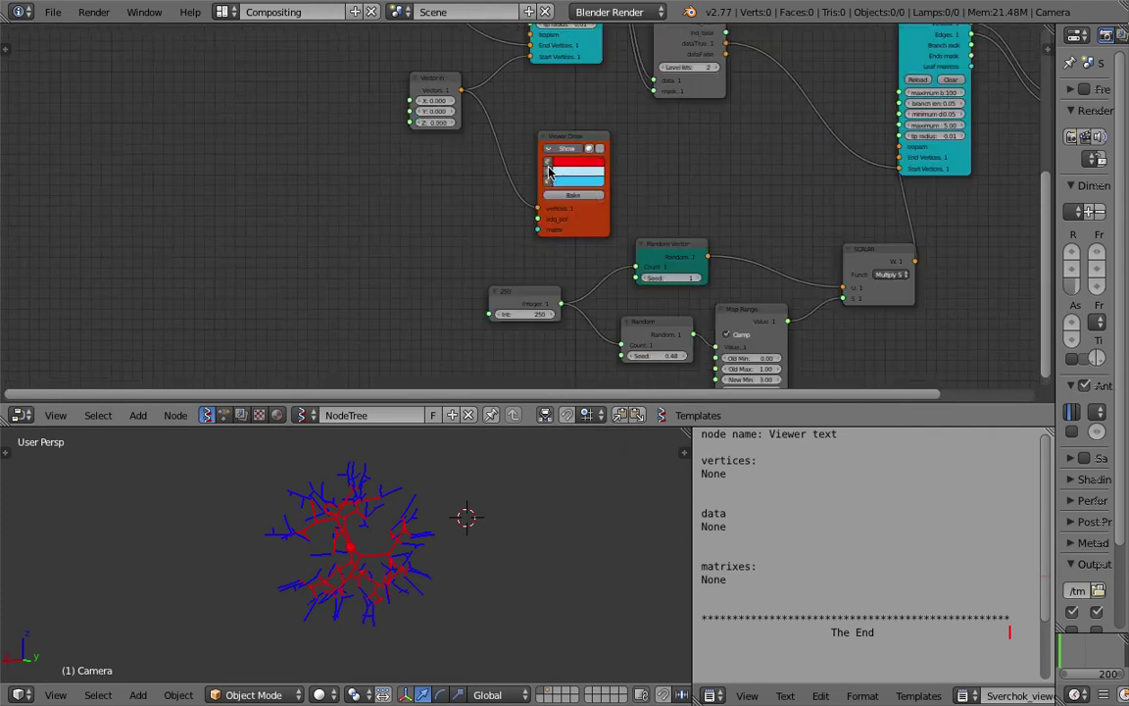
middle_click_drag(556, 231, 594, 316)
middle_click_drag(480, 166, 521, 201)
scroll(418, 144, "up", 1)
middle_click_drag(402, 103, 499, 278)
left_click_drag(408, 192, 261, 108)
left_click_drag(353, 290, 161, 272)
left_click_drag(524, 277, 441, 186)
scroll(519, 349, "down", 1)
Step: Duplicate the second tree's integer, Random and Map Range nodes and place the copies below the first tree's Random Vector node
middle_click_drag(520, 350, 519, 224)
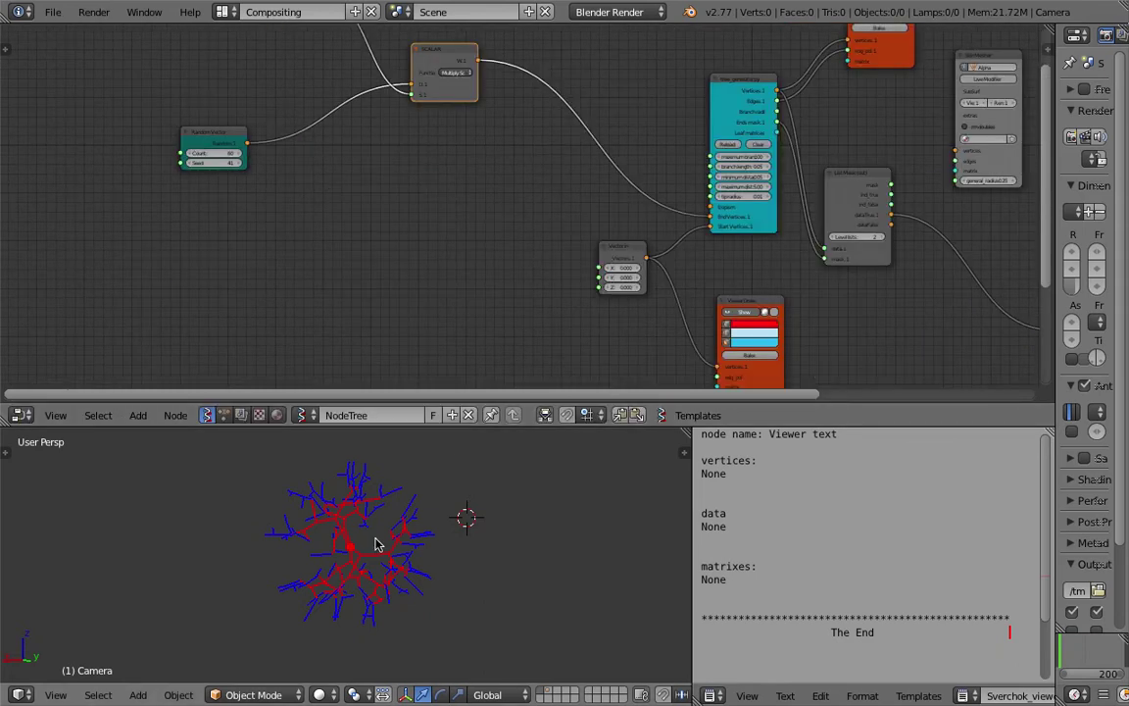
middle_click_drag(511, 279, 345, 136)
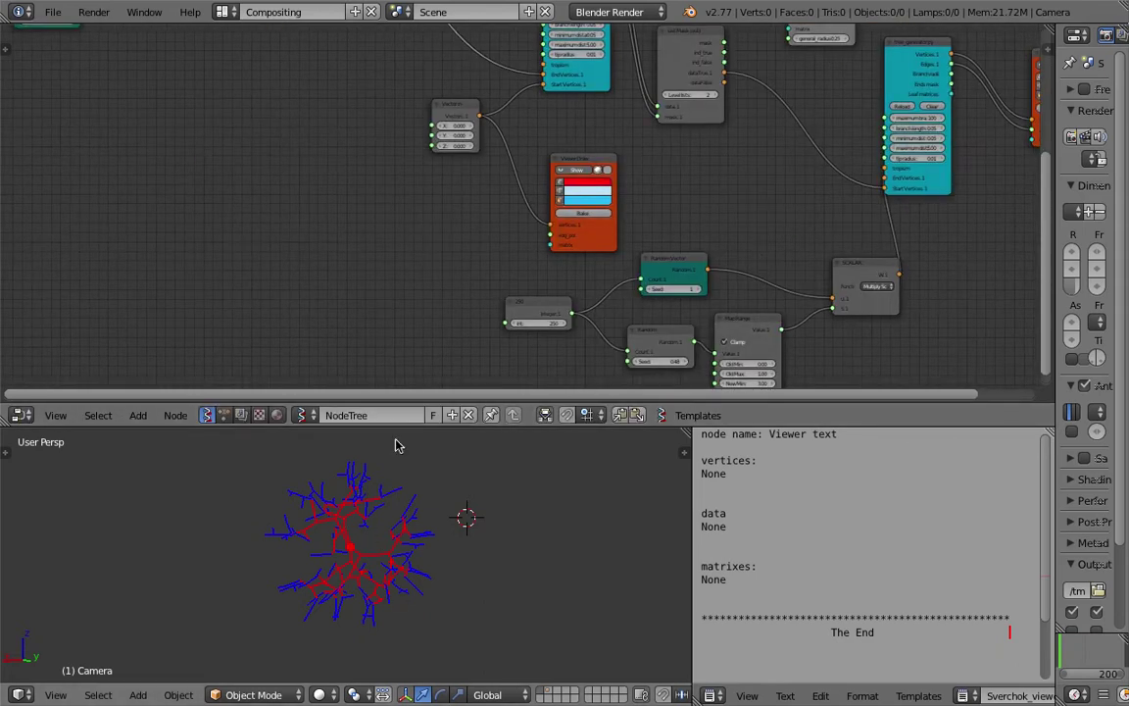
scroll(549, 284, "down", 1)
middle_click_drag(633, 321, 638, 328)
left_click(638, 325, "shift")
left_click(546, 298, "shift")
left_click(715, 319, "shift")
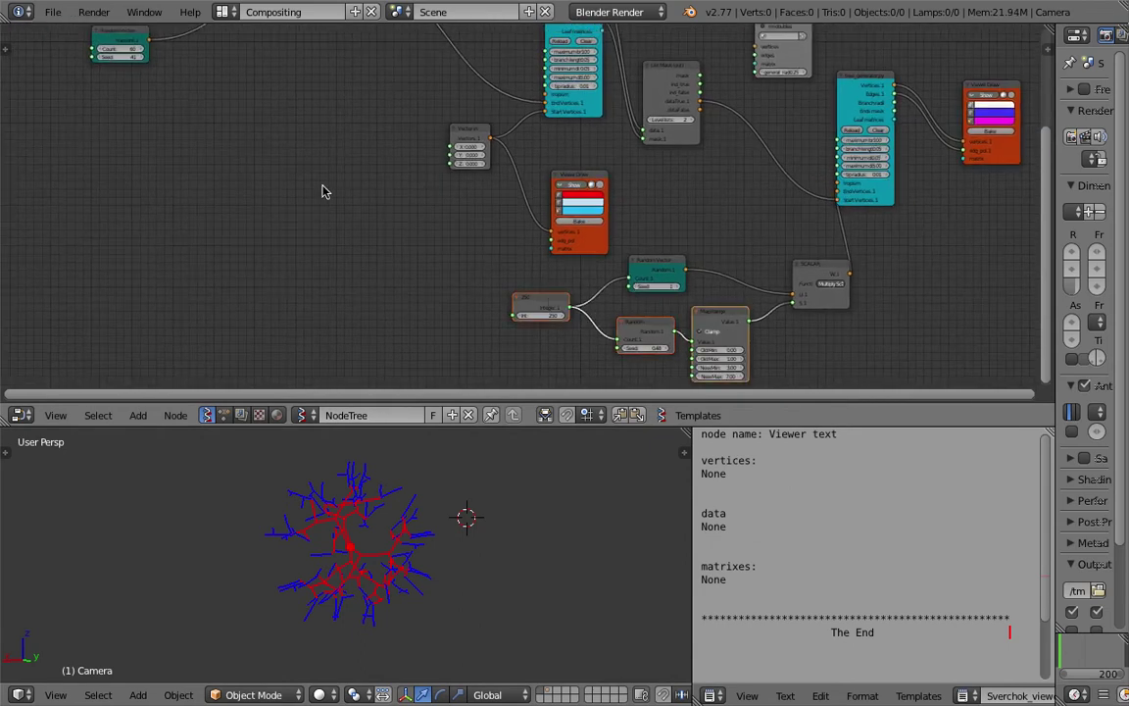
key("shift+d")
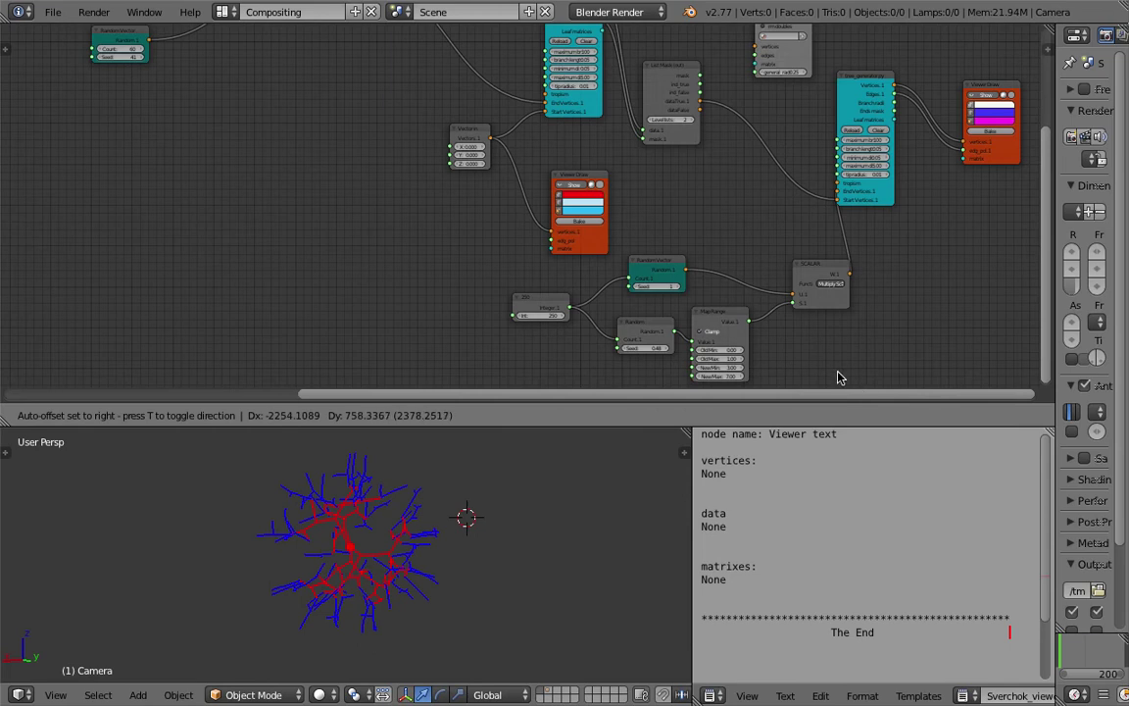
left_click(232, 132)
Step: Move the first tree's Random Vector node above the copied integer node and raise the copied Map Range node toward the SCALAR node
middle_click_drag(224, 75, 316, 157)
left_click_drag(197, 115, 134, 119)
middle_click_drag(188, 126, 197, 127)
scroll(196, 125, "up", 2)
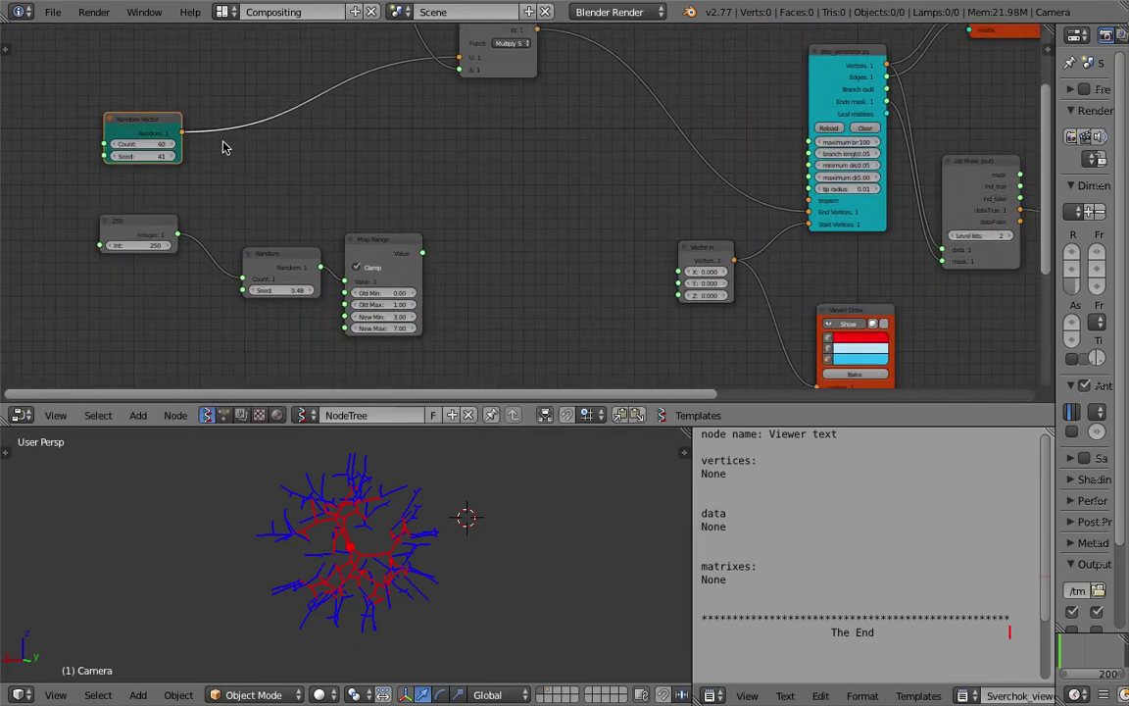
left_click(390, 250)
middle_click_drag(363, 168, 362, 214)
left_click_drag(387, 299, 401, 226)
middle_click_drag(203, 117, 250, 163)
key("shift+a")
left_click(156, 133)
left_click(62, 111)
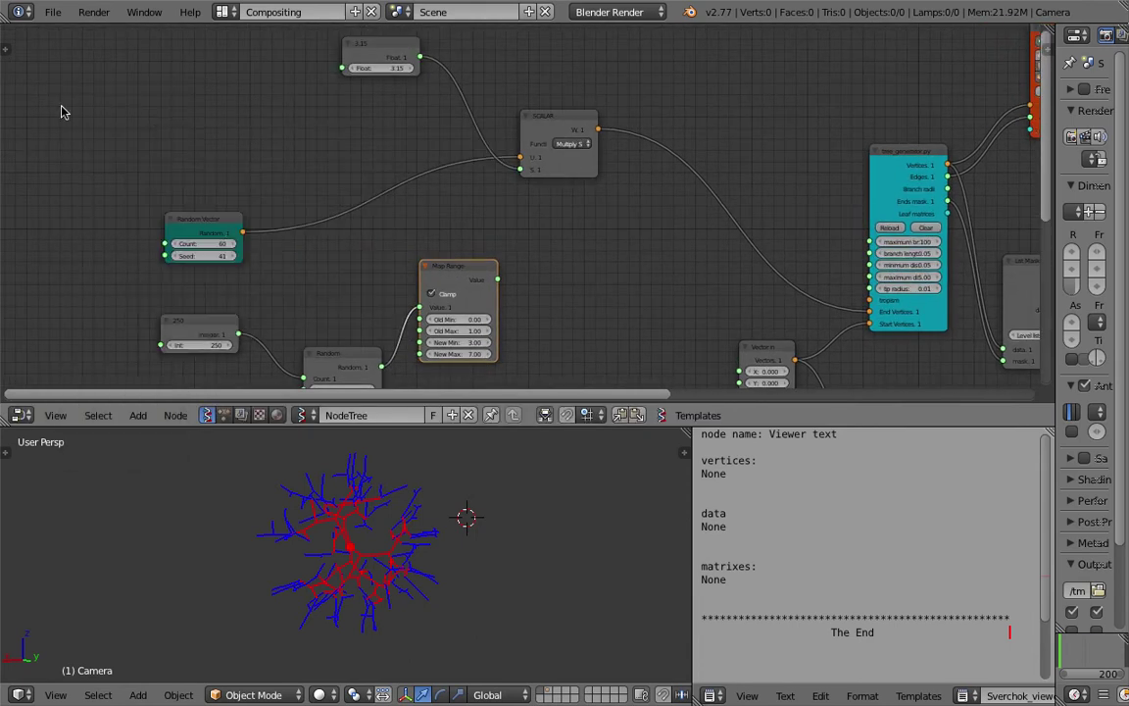
Step: Connect the copied Map Range value to the first SCALAR node's S input in place of the Float node, and delete the Float node
left_click_drag(218, 218, 290, 201)
left_click_drag(215, 317, 181, 294)
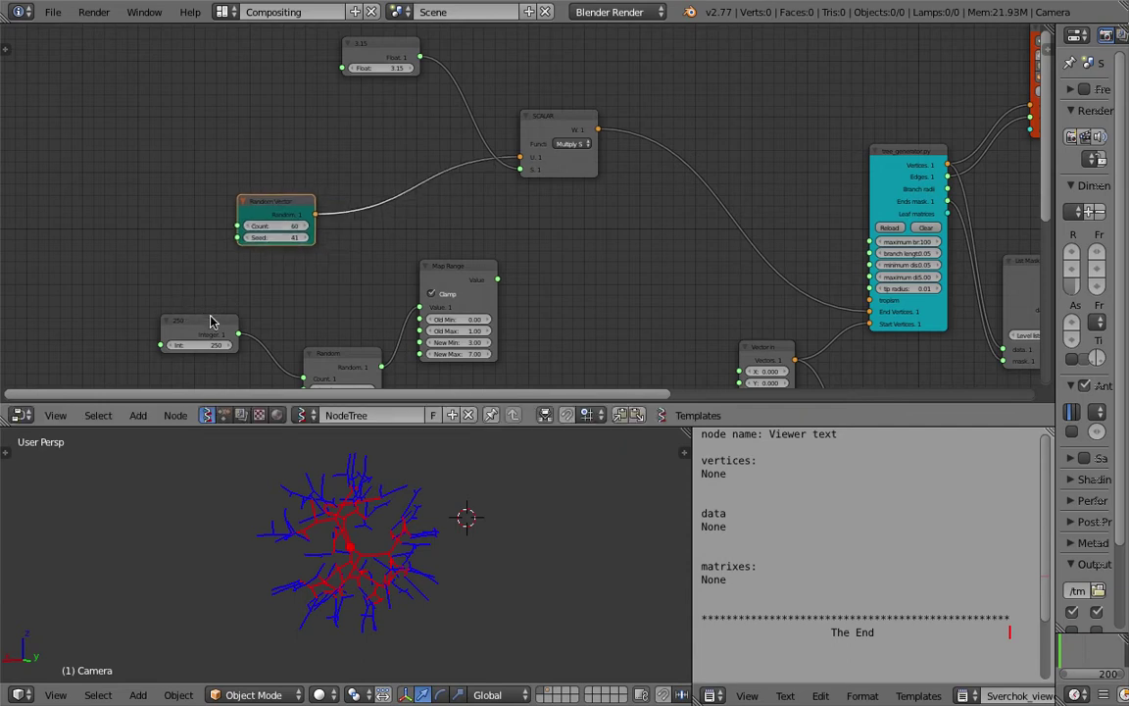
middle_click_drag(387, 234, 391, 238)
left_click_drag(408, 56, 423, 107)
left_click_drag(503, 284, 527, 177)
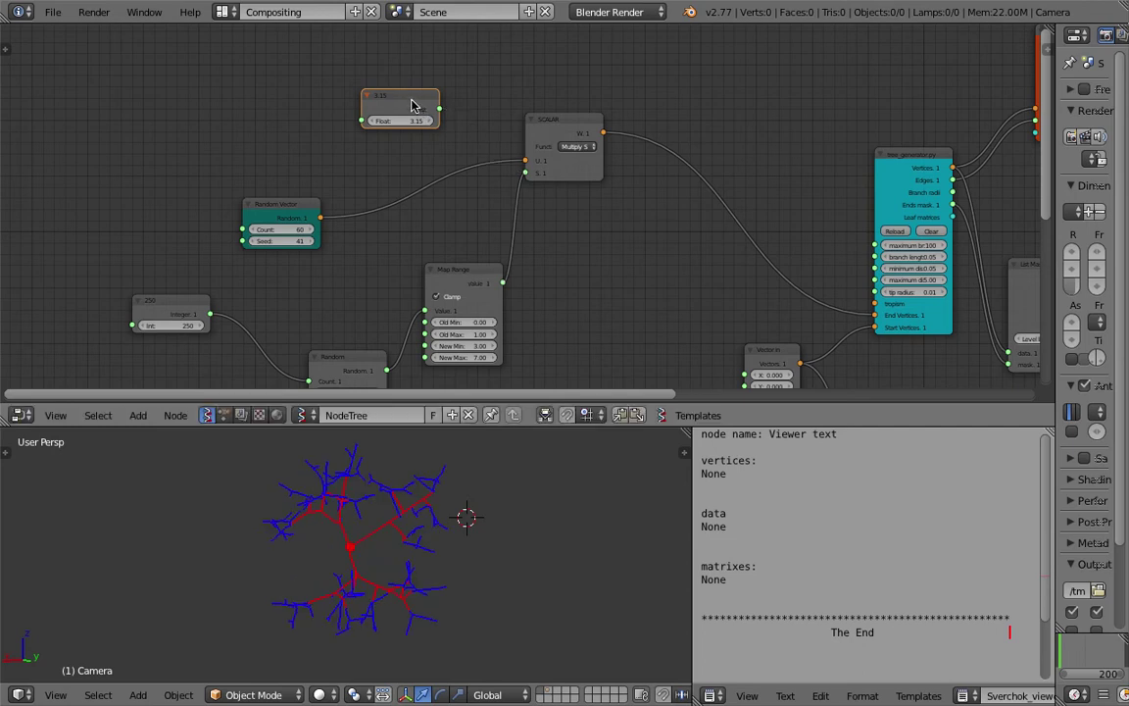
left_click_drag(414, 102, 388, 103)
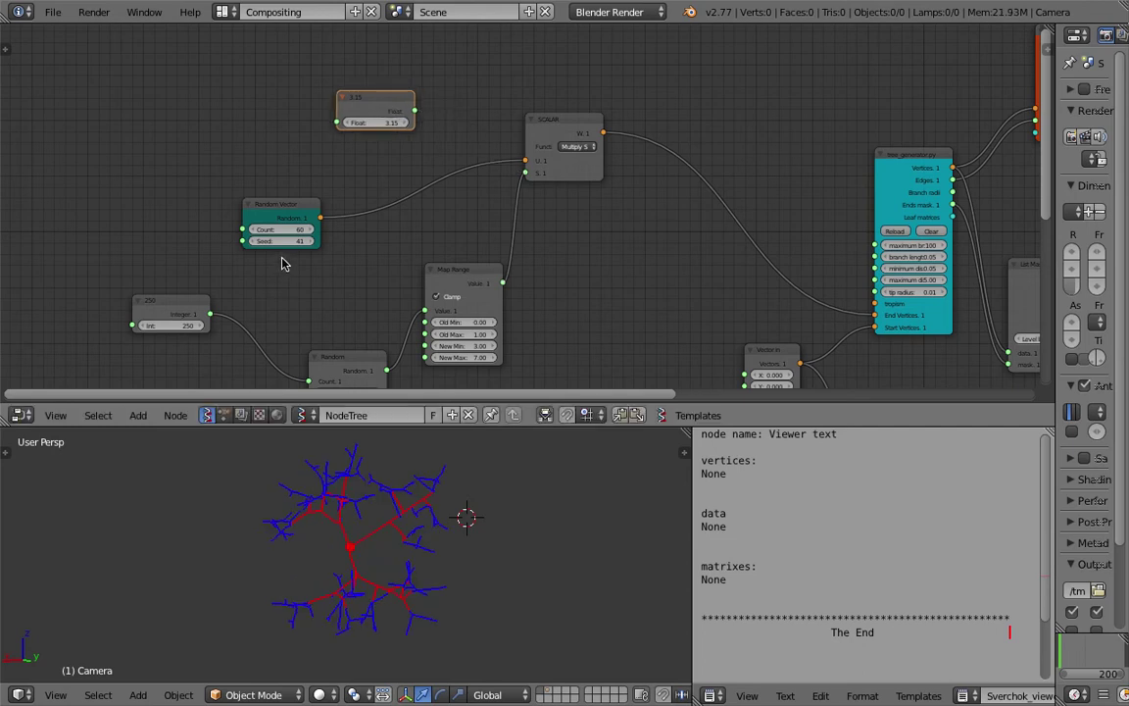
key("x")
Step: Set the first tree's Map Range New Min to 0.1 and New Max to 3
middle_click_drag(348, 296, 345, 249)
scroll(345, 249, "up", 2)
double_click(465, 315)
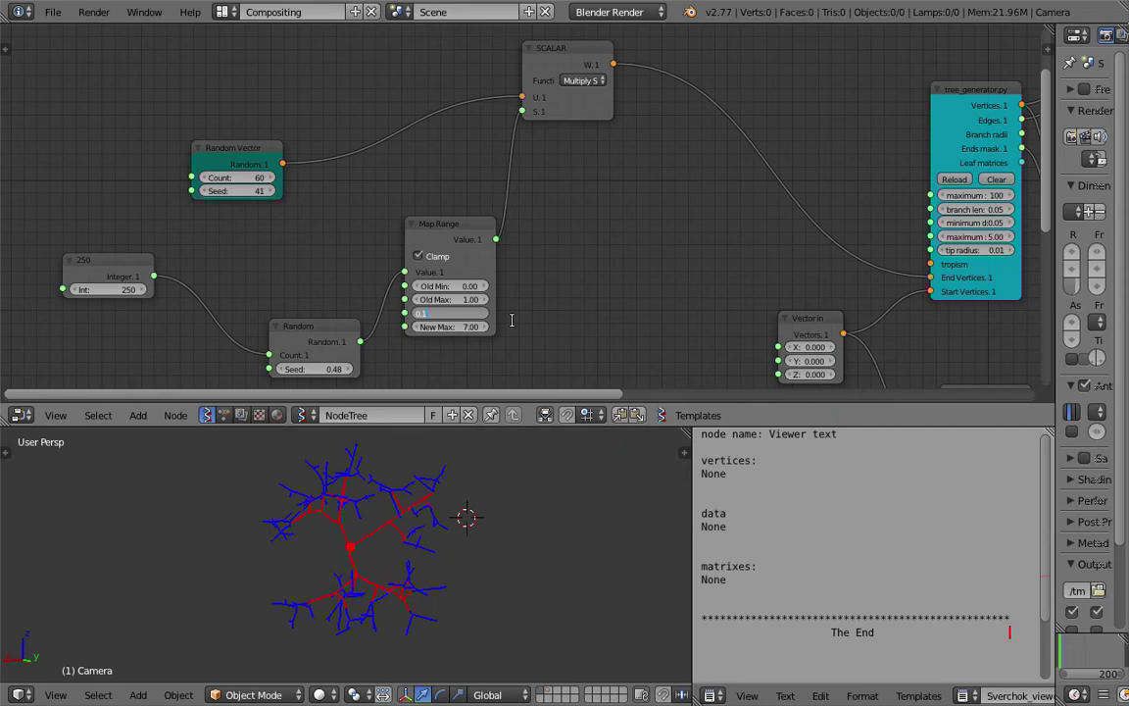
type("0.1")
key("Tab")
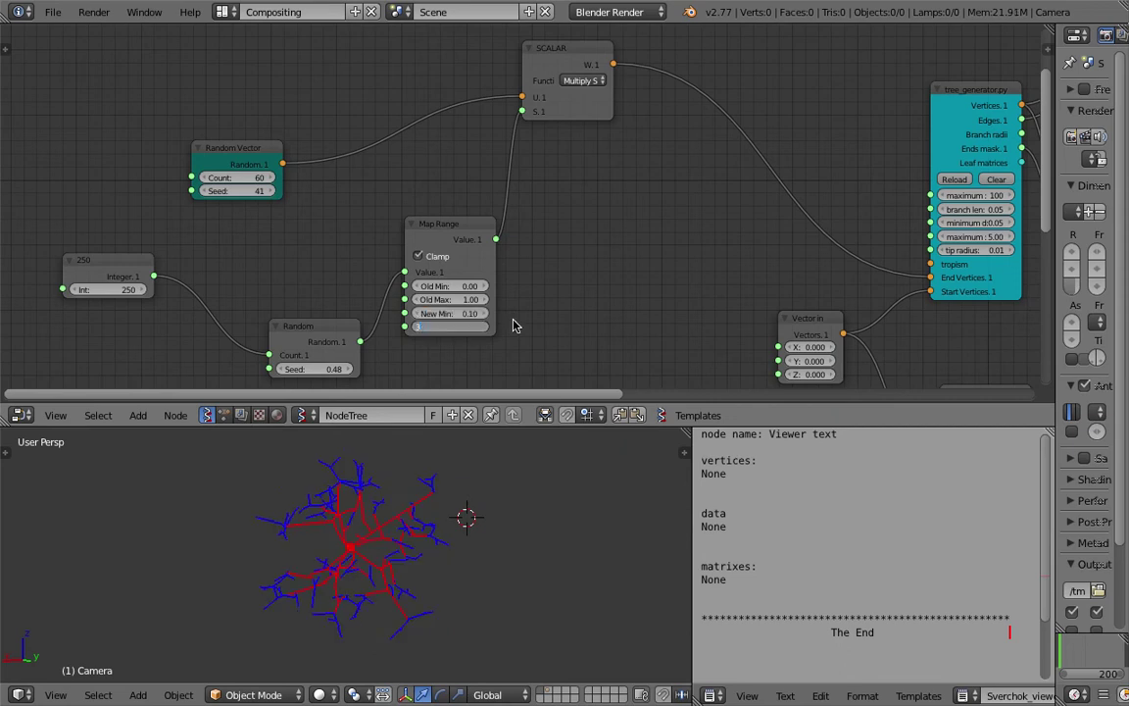
key("Return")
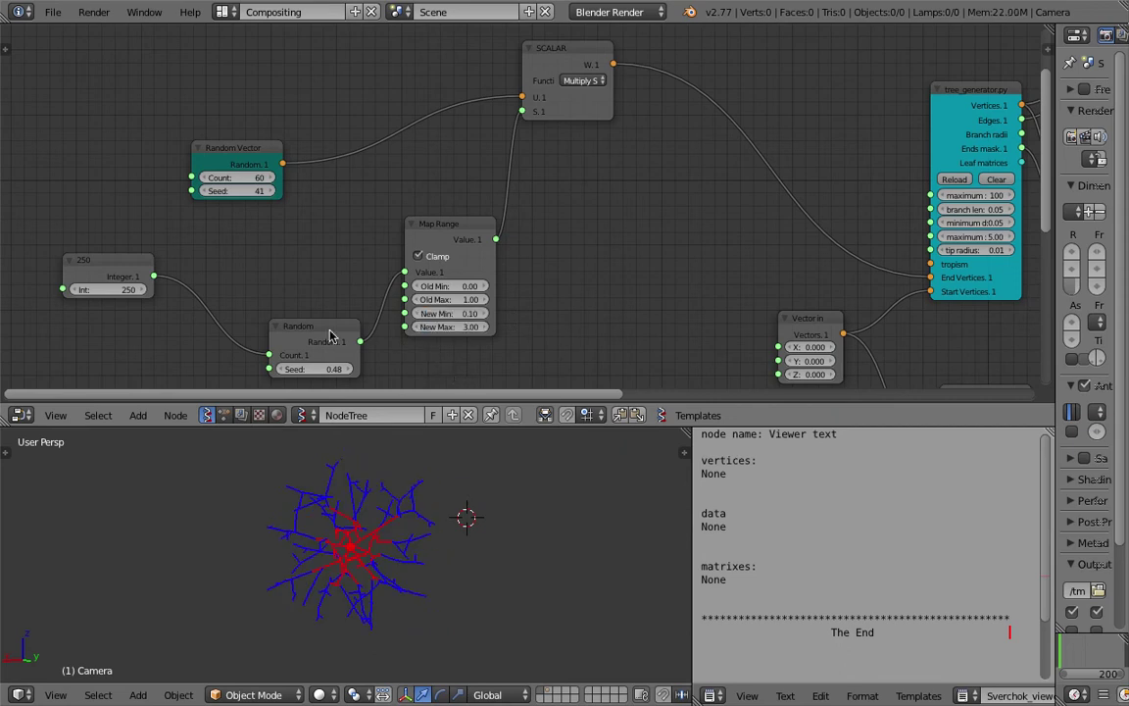
Step: Tidy the copied Random and Map Range nodes and connect the copied integer output to the first Random Vector's Count input
left_click_drag(330, 336, 290, 278)
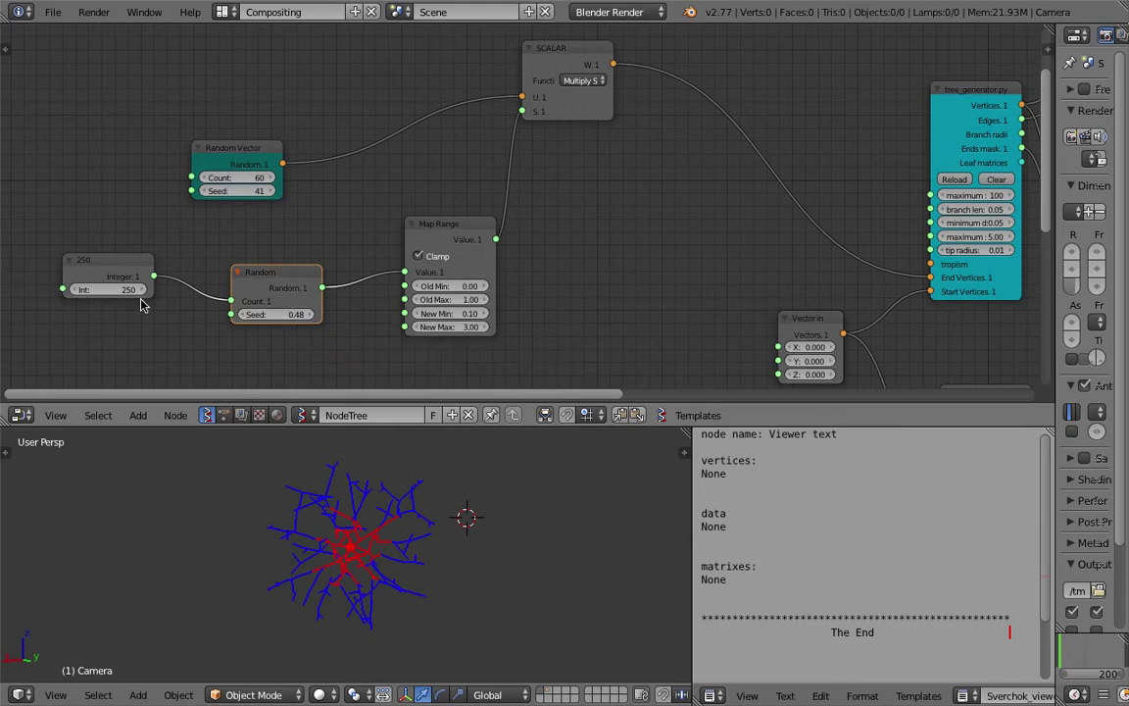
left_click_drag(447, 231, 432, 182)
left_click_drag(154, 276, 191, 177)
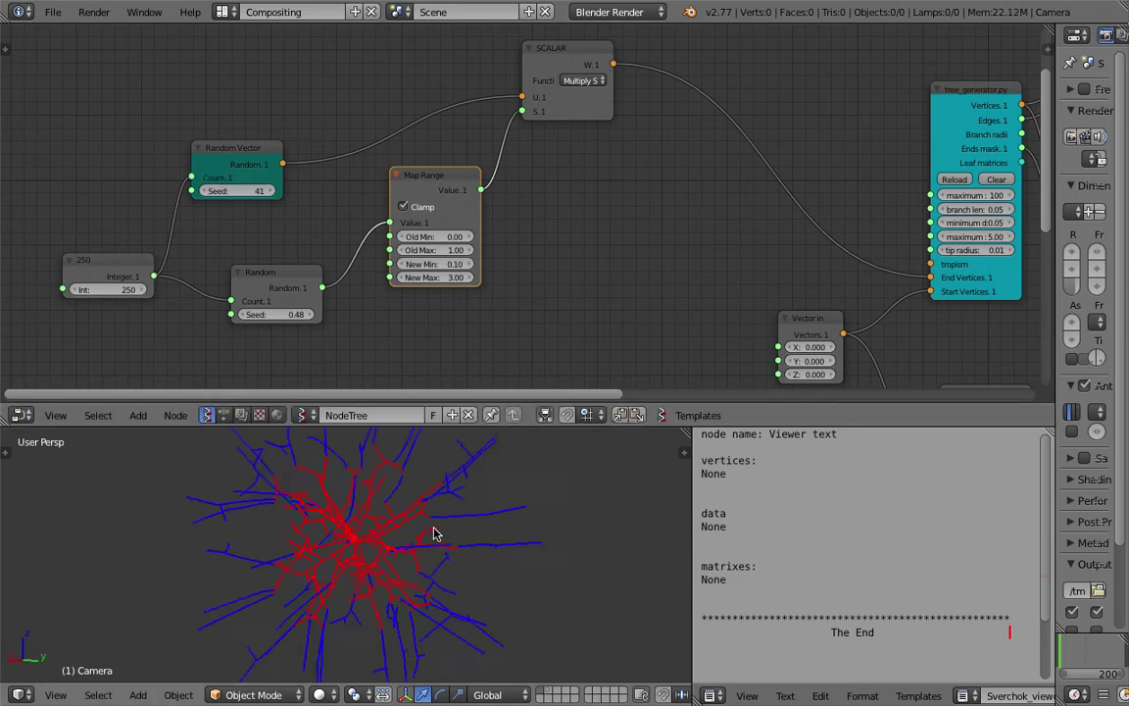
scroll(470, 551, "down", 4)
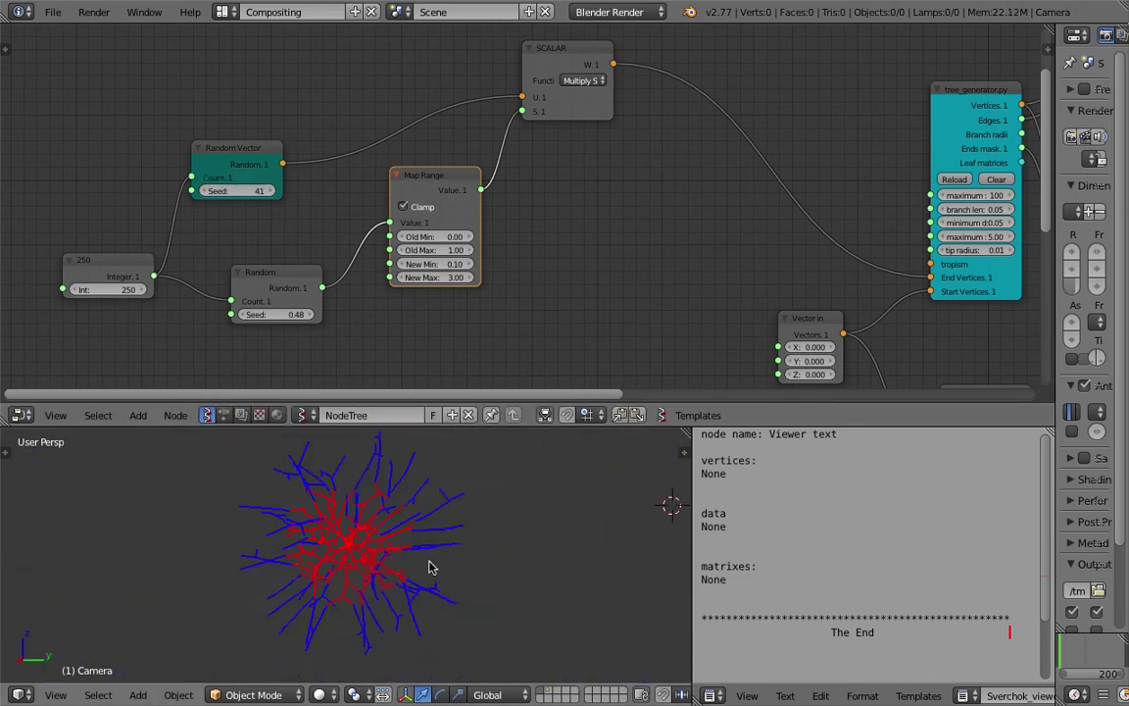
scroll(588, 317, "down", 2)
Step: Save the file over the existing version
middle_click_drag(588, 317, 400, 124)
key("ctrl+s")
left_click(513, 249)
Step: Set the integer node that feeds the second tree's random points to 500
scroll(510, 252, "down", 2)
middle_click_drag(514, 228, 321, 161)
scroll(321, 160, "up", 3)
left_click(437, 267)
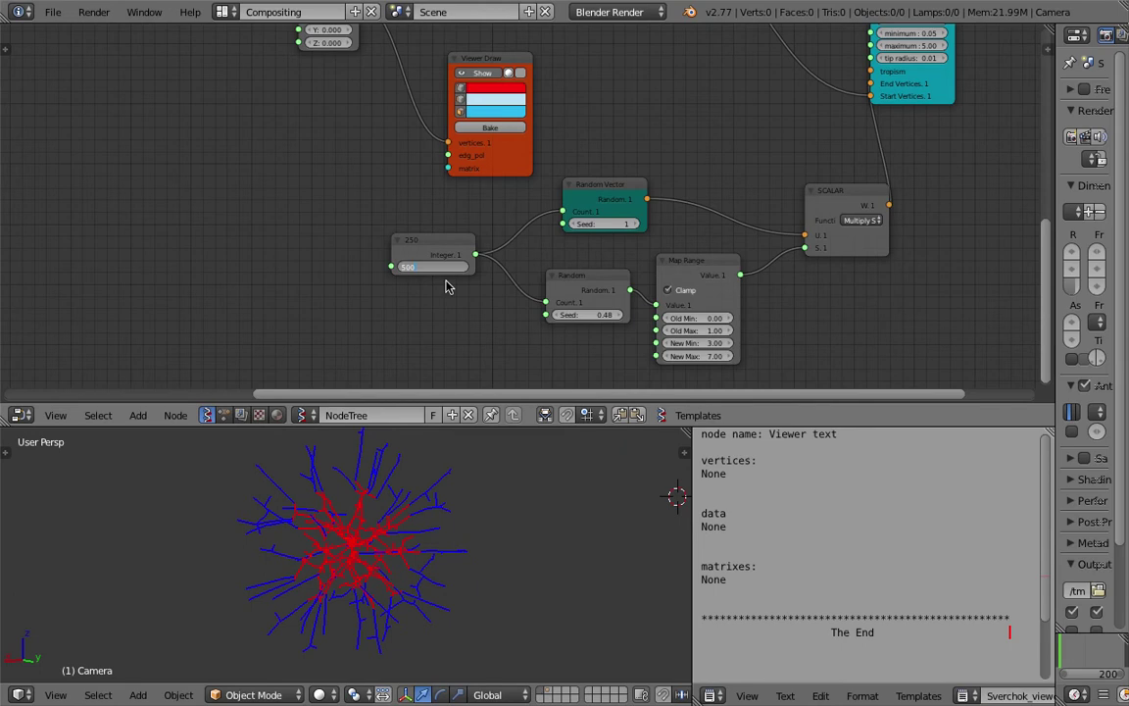
key("Return")
middle_click_drag(464, 565, 397, 580)
Step: Widen the second tree generator node and set its maximum distance to 8
middle_click_drag(795, 213, 560, 305)
middle_click_drag(546, 172, 476, 244)
scroll(476, 243, "up", 3)
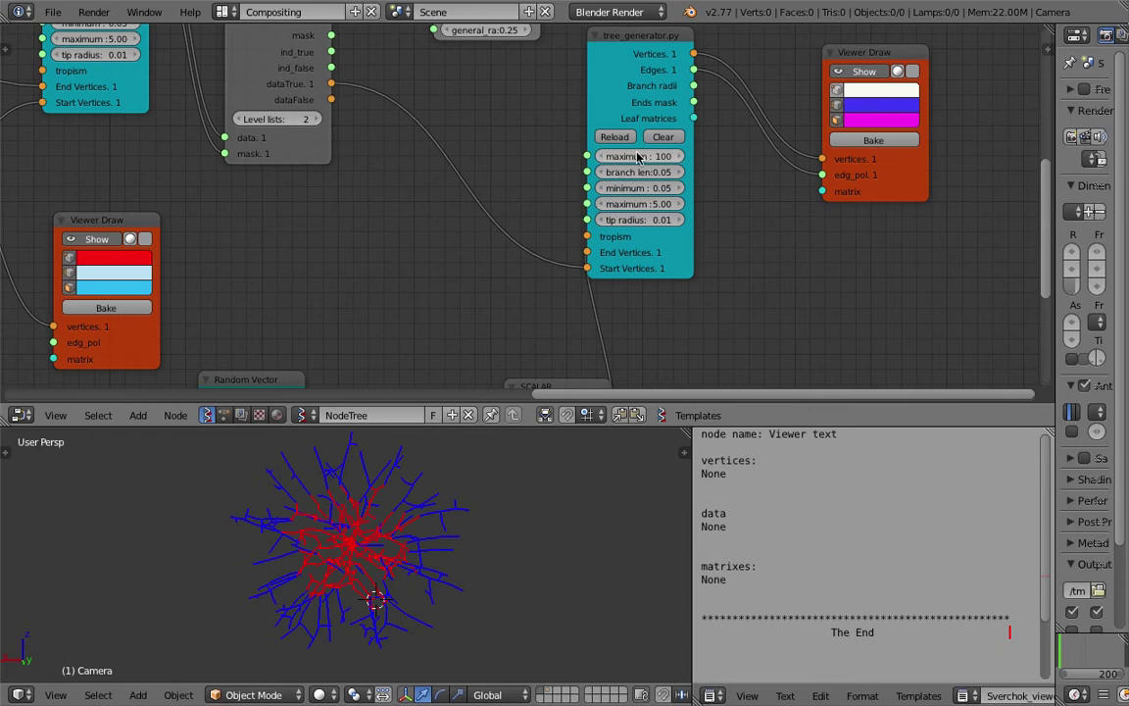
scroll(637, 157, "up", 1)
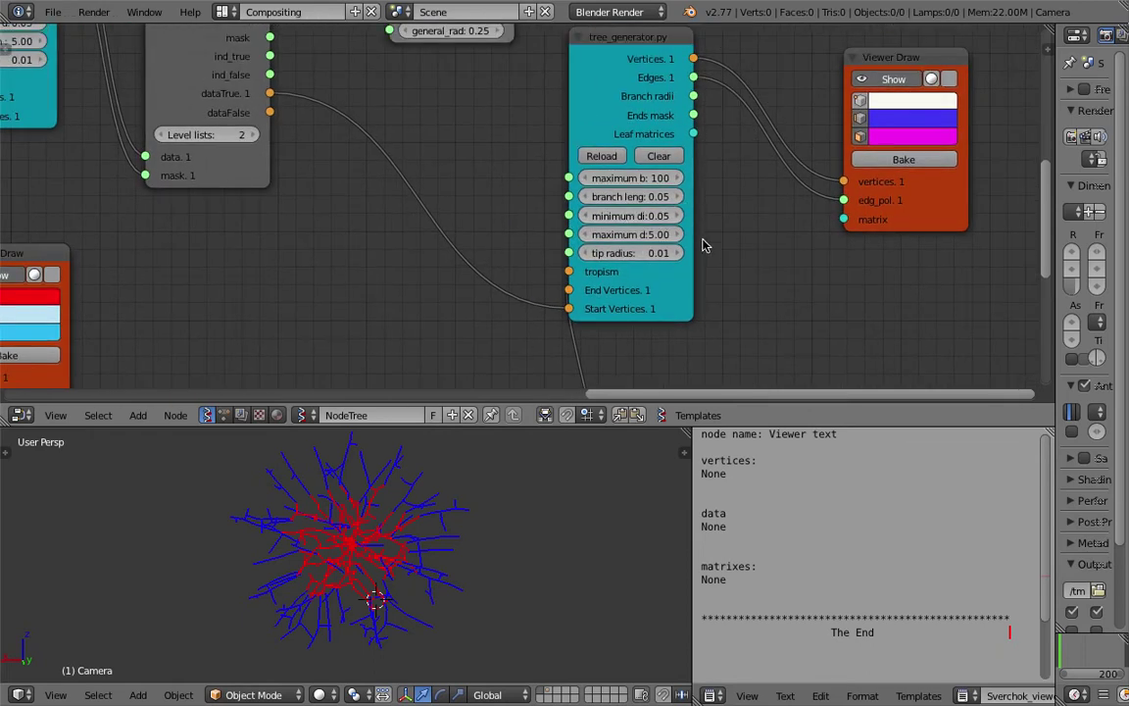
left_click_drag(692, 250, 732, 251)
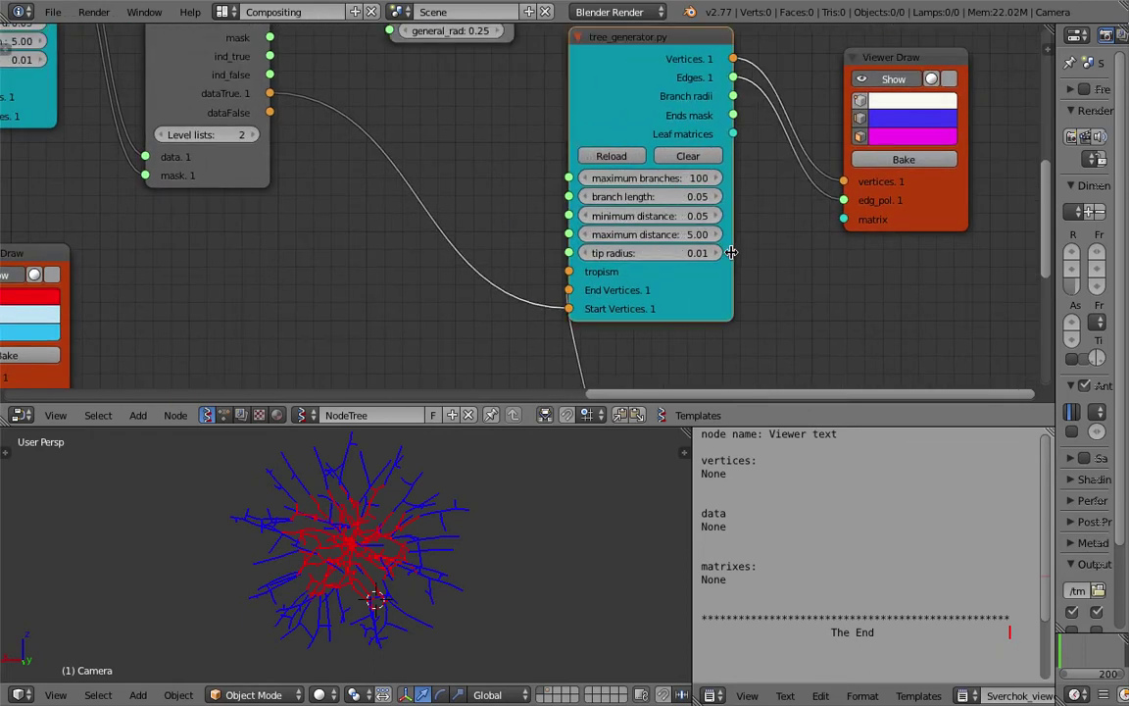
left_click(699, 234)
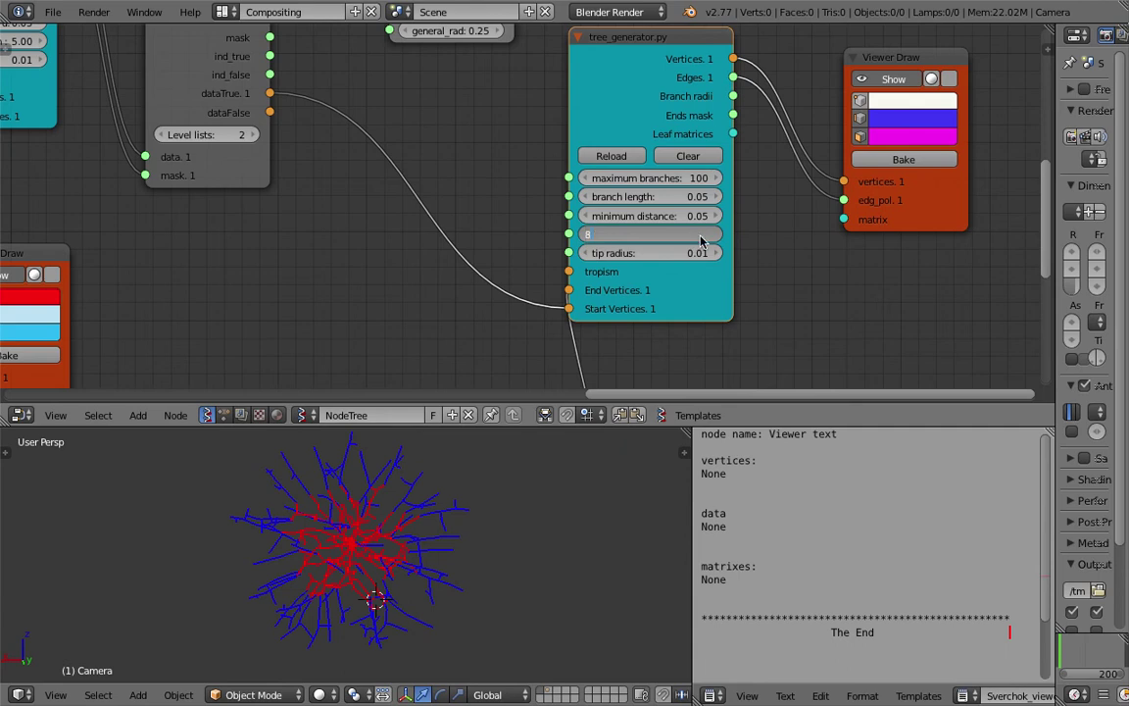
key("Return")
Step: Set the New Min of the second tree's Map Range node to 2
middle_click_drag(419, 373, 424, 193)
middle_click_drag(400, 254, 431, 191)
scroll(430, 193, "up", 2)
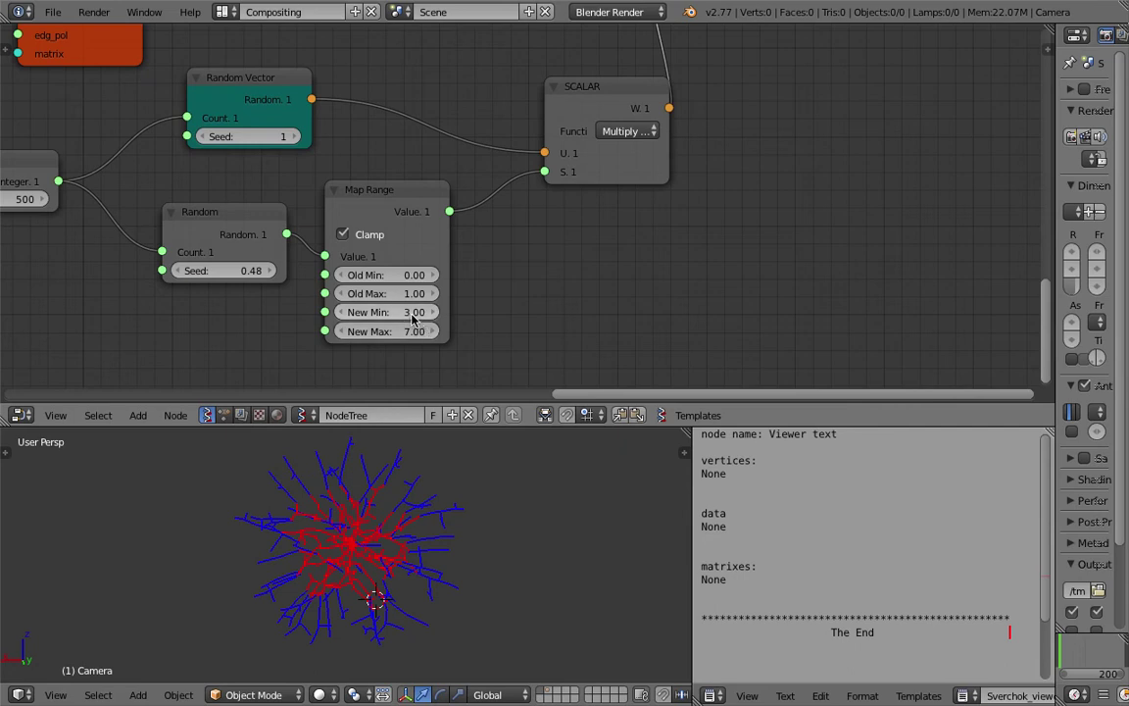
left_click(412, 314)
type("2")
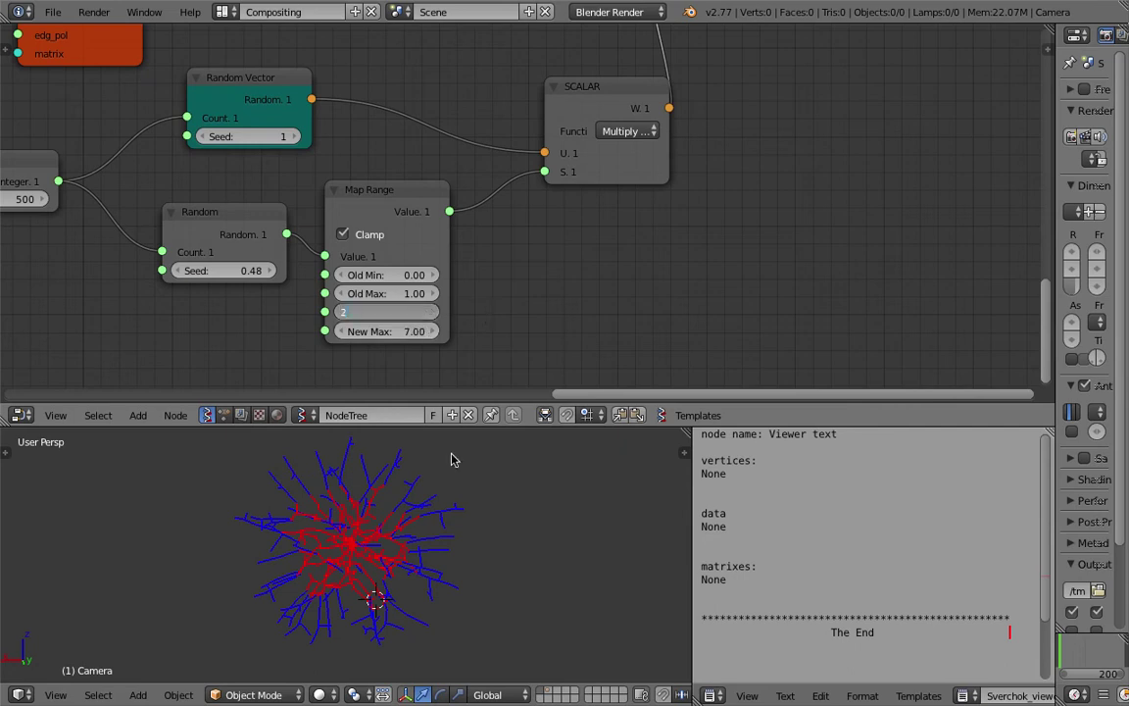
key("Return")
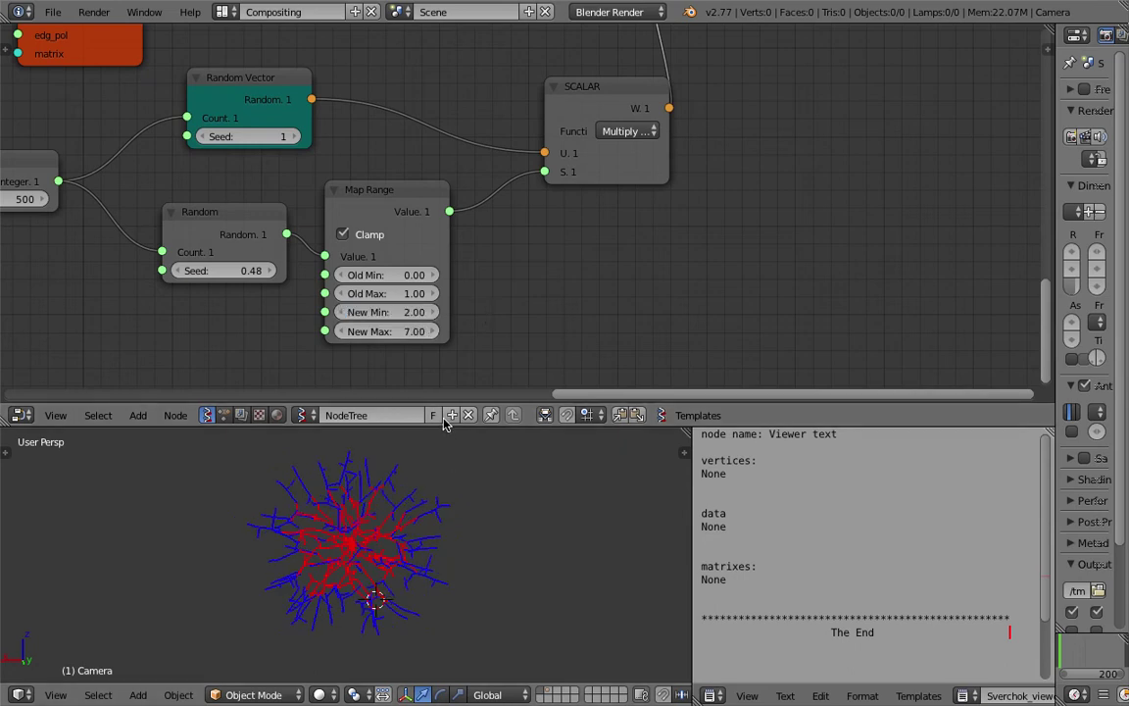
left_click(429, 313)
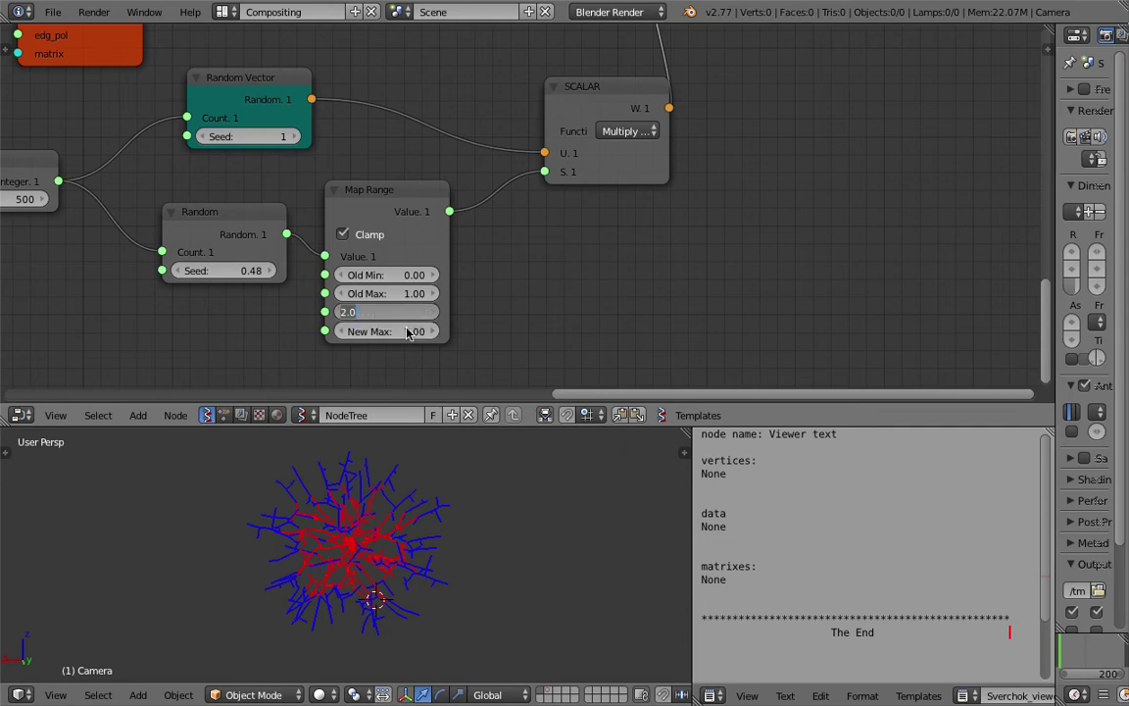
key("Return")
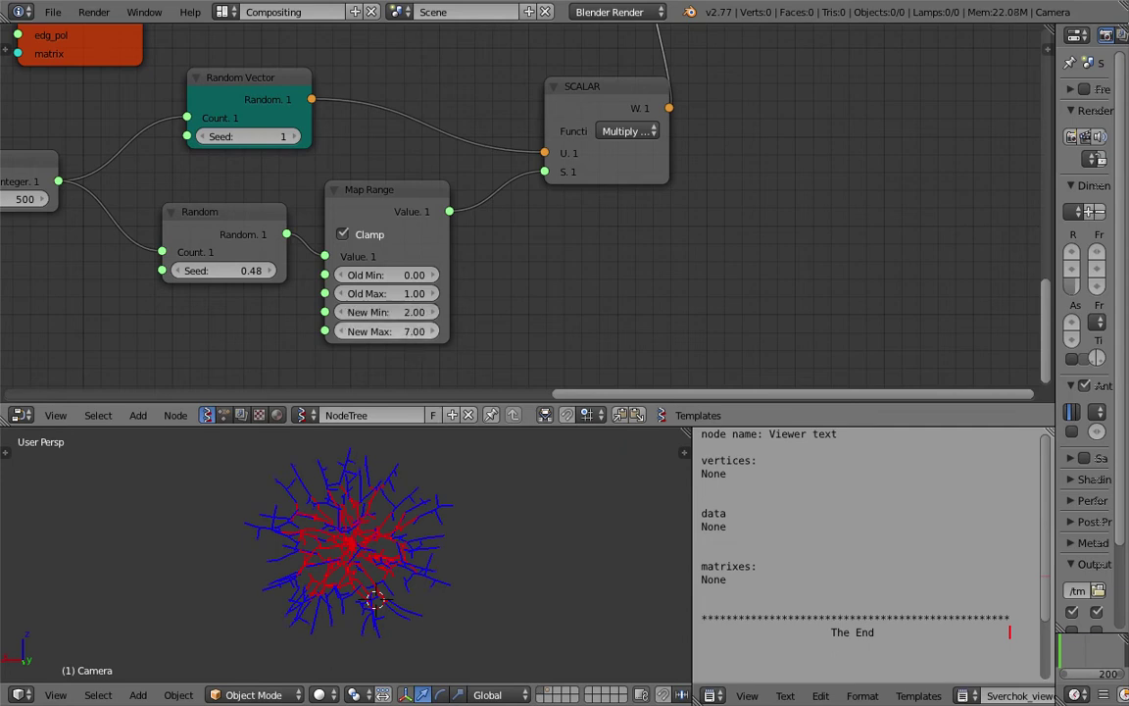
Step: Set the New Max of the second tree's Map Range node to 10 and inspect the branches in the 3D view
left_click(405, 332)
type("10")
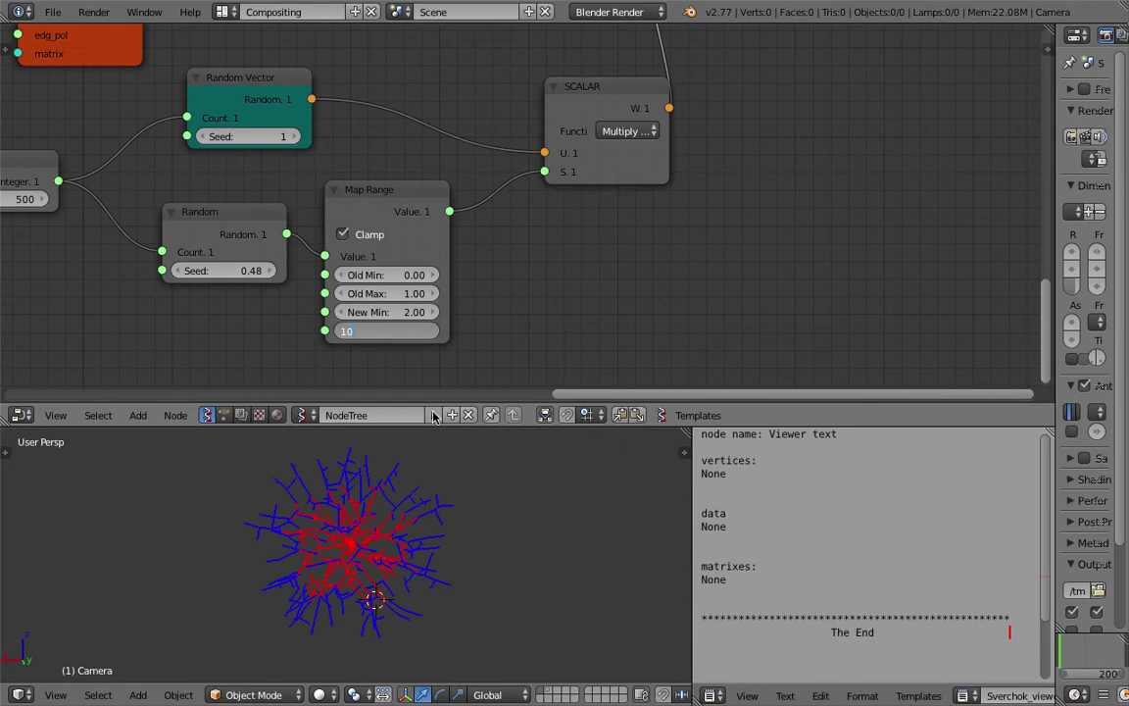
key("Return")
middle_click_drag(431, 525, 485, 547)
scroll(420, 544, "down", 3)
scroll(431, 567, "up", 6)
scroll(402, 578, "up", 3)
scroll(314, 536, "down", 6)
scroll(304, 534, "down", 3)
scroll(147, 309, "down", 3)
Step: Raise the second tree's integer point count to 800
middle_click_drag(143, 308, 383, 300)
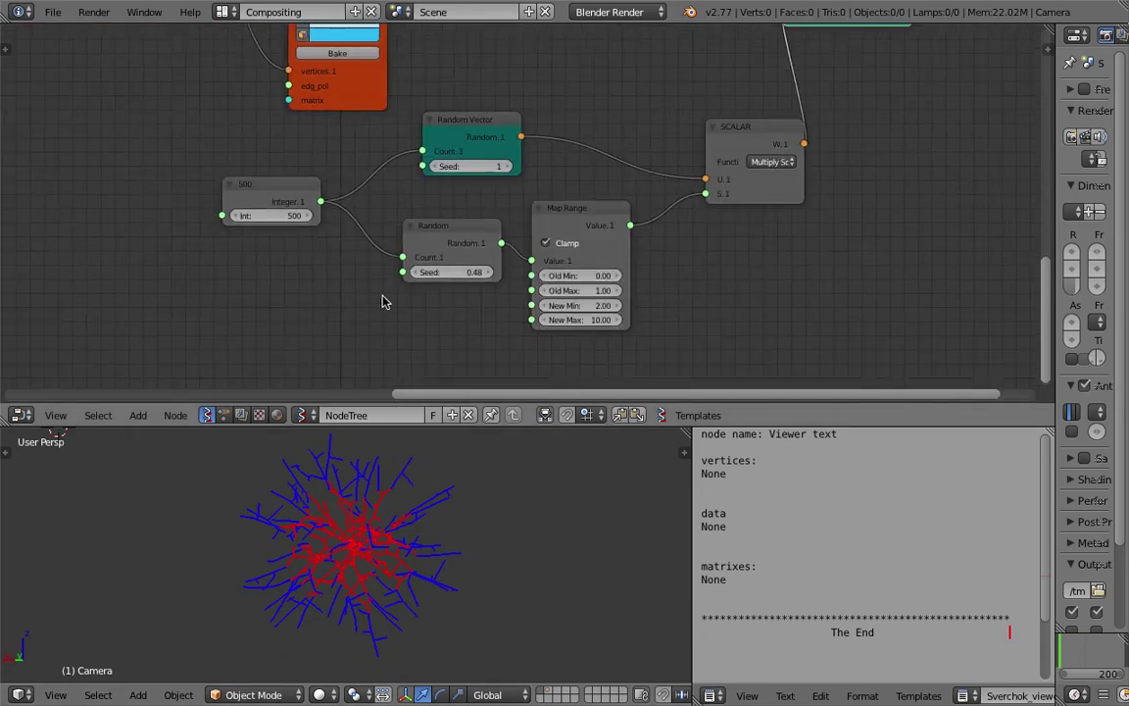
left_click(286, 216)
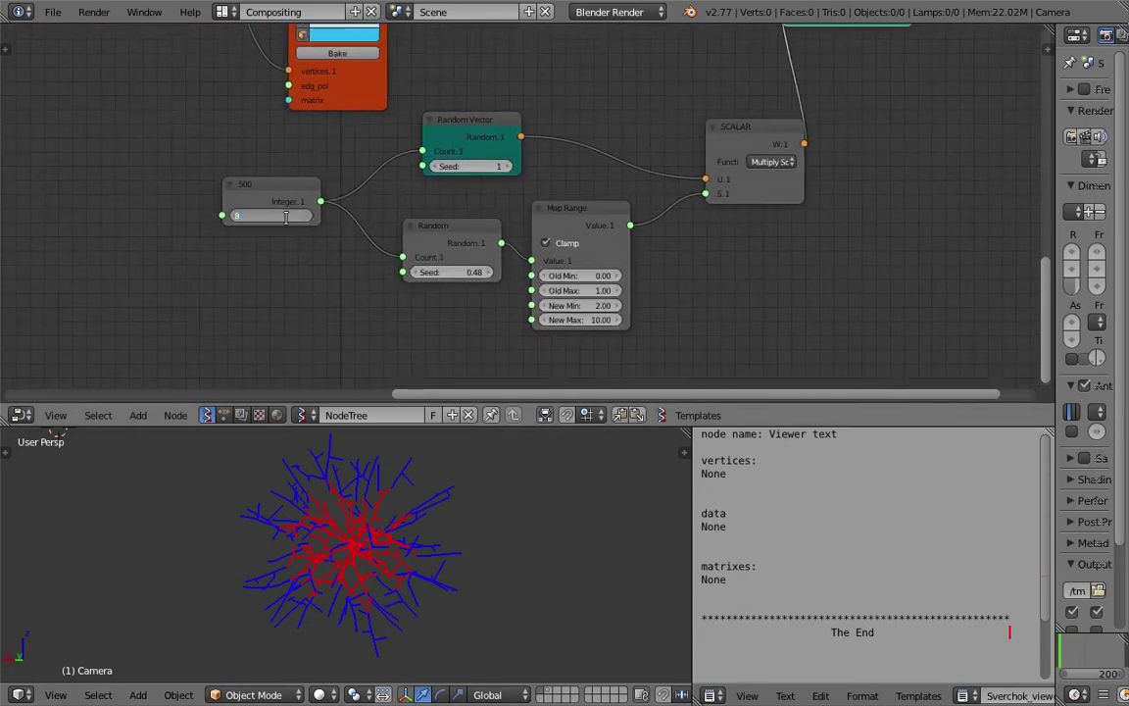
scroll(370, 572, "up", 2)
Step: Set the second tree's integer point count to 400 and check the result in the 3D view
left_click(281, 219)
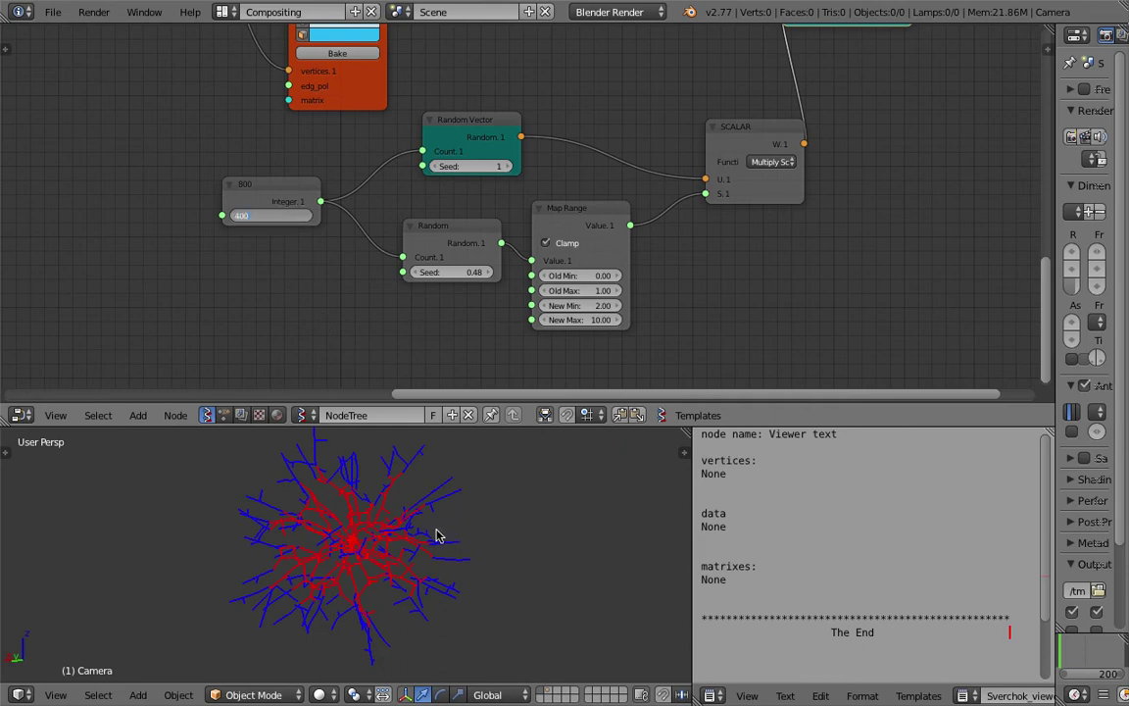
type("400")
key("Return")
scroll(604, 88, "down", 2)
middle_click_drag(384, 566, 412, 566)
scroll(411, 565, "down", 3)
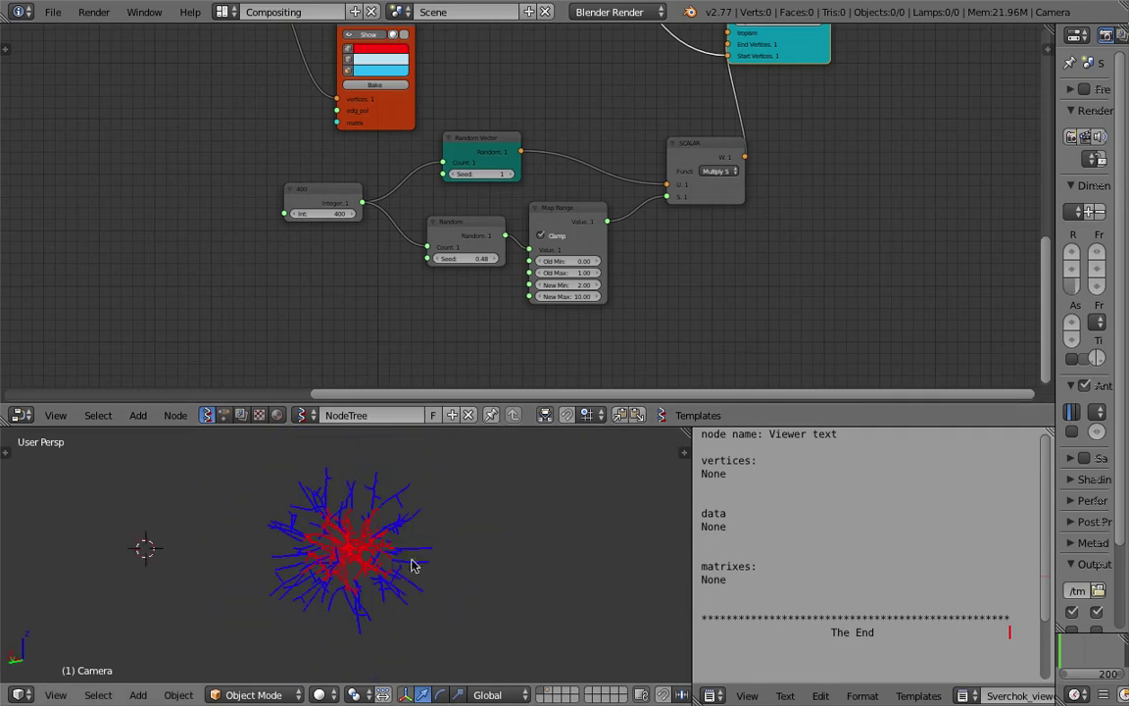
Step: Set the second tree generator's maximum branches to 200
scroll(668, 191, "down", 1)
middle_click_drag(668, 191, 565, 368)
scroll(565, 272, "up", 6)
middle_click_drag(769, 178, 703, 204)
left_click(696, 188)
type("200")
key("Return")
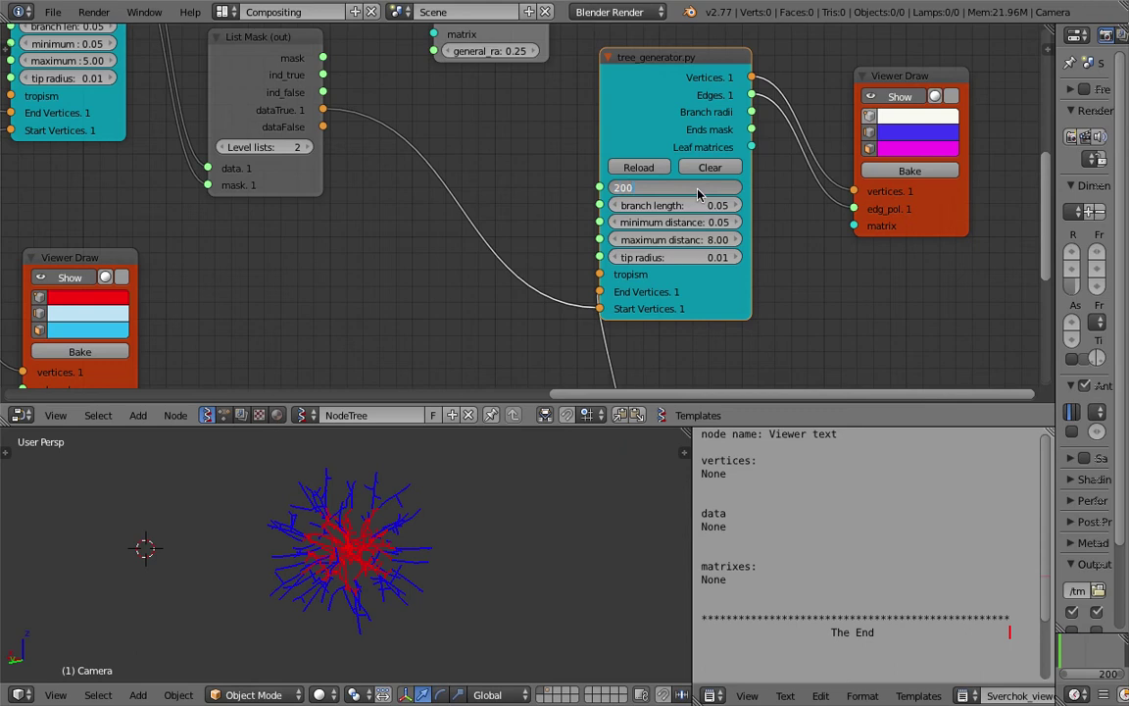
Step: Set the second tree generator's maximum branches to 100
left_click(176, 567)
left_click(699, 186)
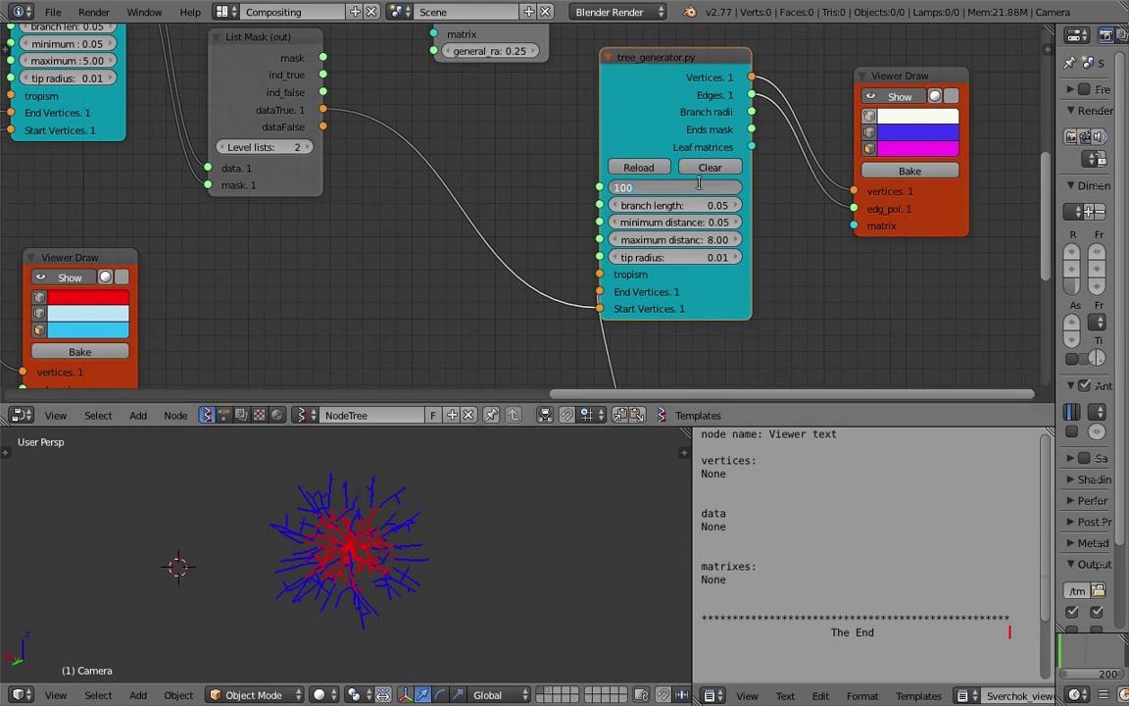
key("Return")
Step: Try a branch length of 0.02 on the second tree generator, settle on 0.07 and inspect the branches
left_click(715, 206)
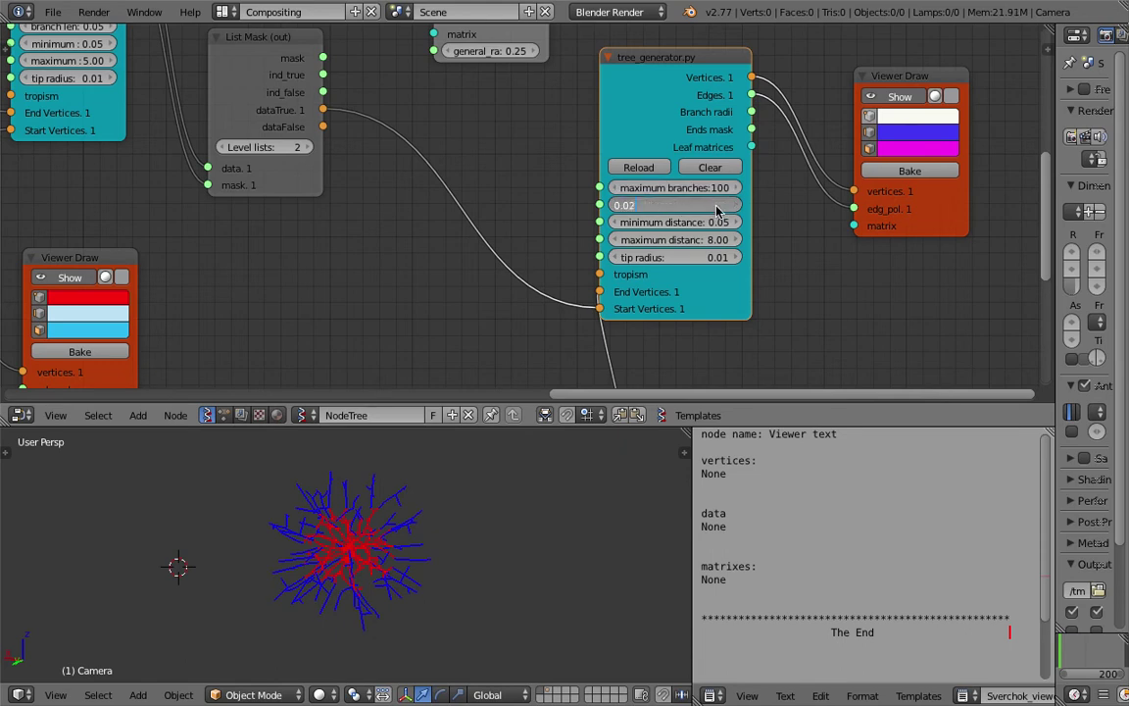
key("Return")
left_click(717, 207)
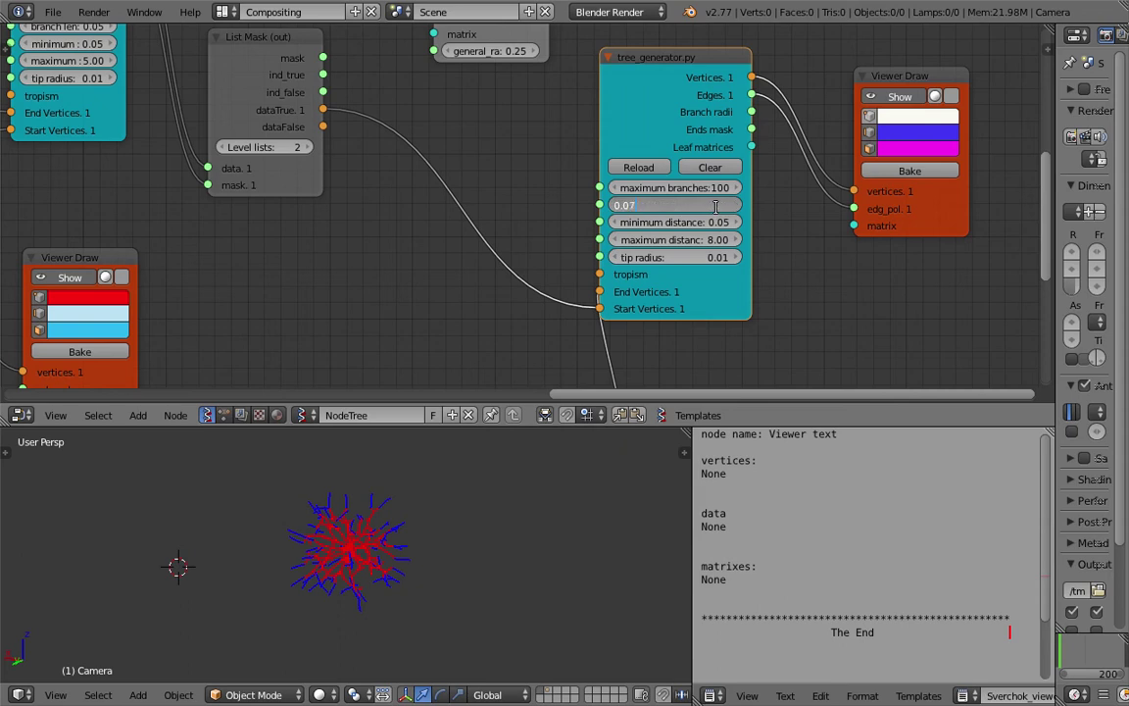
key("Return")
scroll(387, 532, "down", 4)
middle_click_drag(387, 532, 410, 578)
scroll(413, 606, "up", 5)
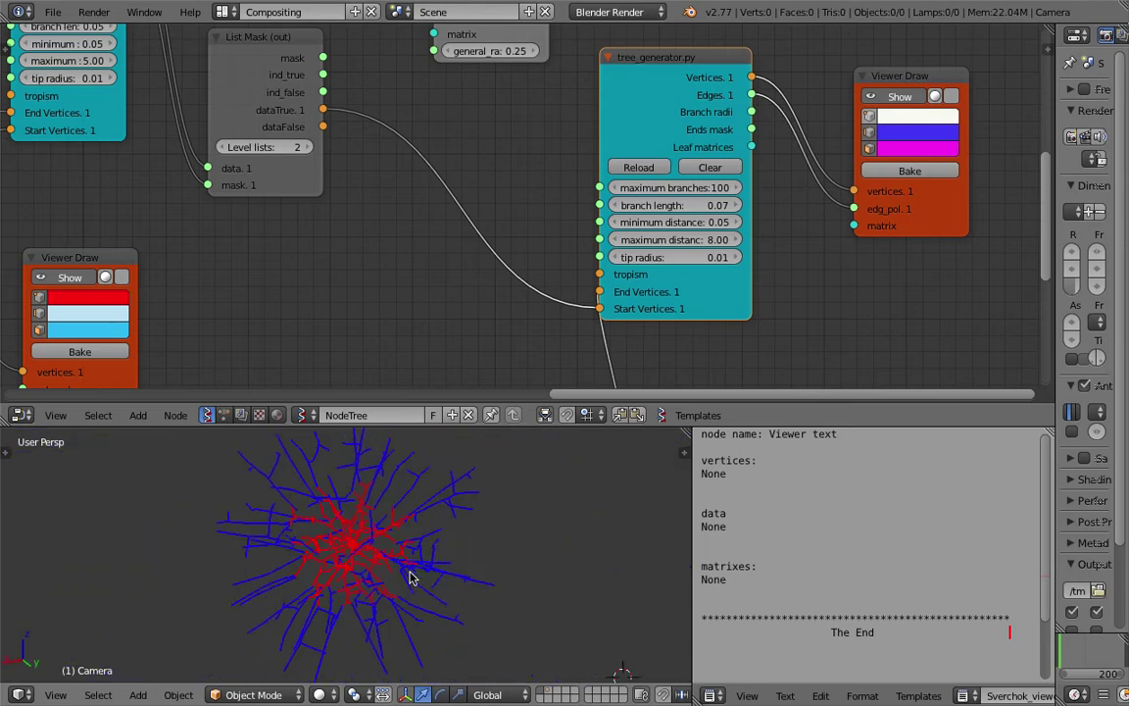
Step: Link the first tree generator's vertices, edges and branch radii to the Skin Mesher's vertices, edges and general radius, and inspect the mesh
middle_click_drag(253, 135, 300, 135)
scroll(478, 156, "down", 2)
middle_click_drag(475, 139, 448, 336)
middle_click_drag(367, 204, 436, 197)
middle_click_drag(482, 521, 405, 517)
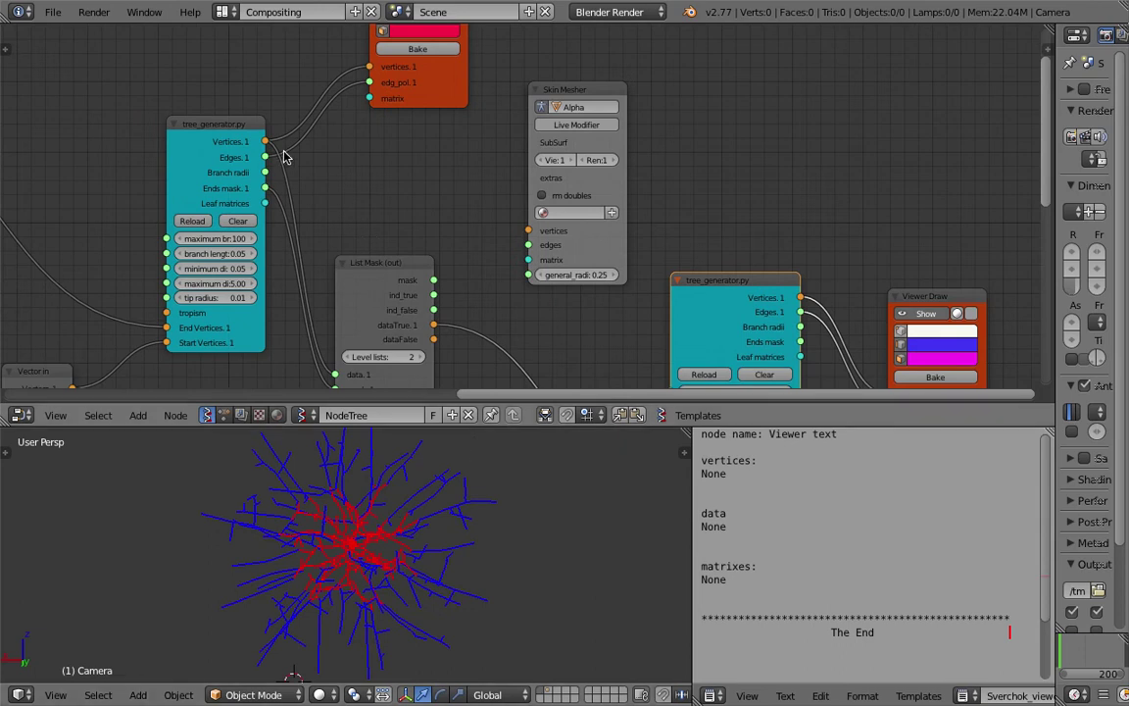
left_click_drag(265, 141, 476, 238)
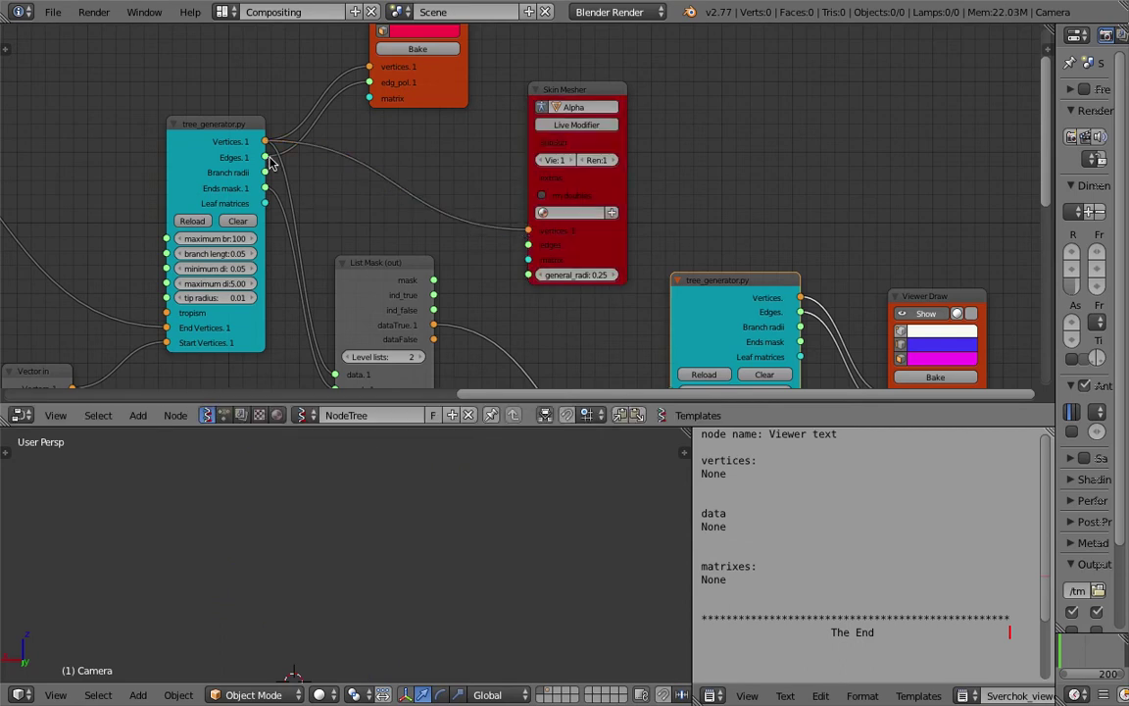
left_click_drag(271, 164, 388, 255)
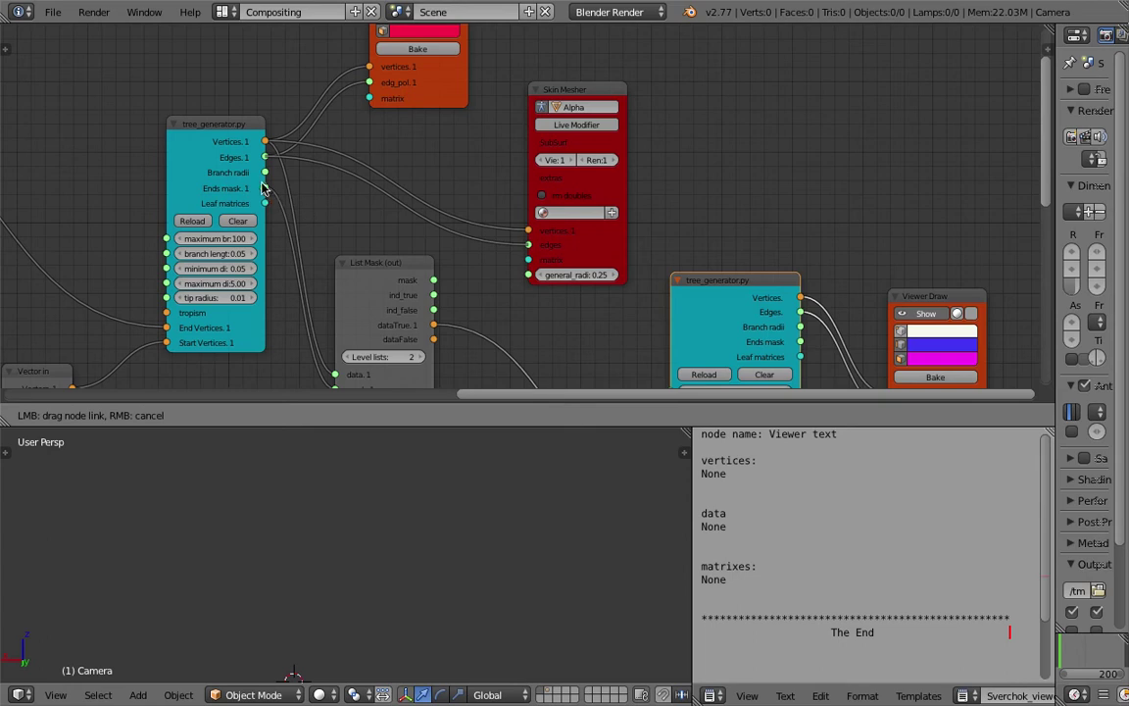
left_click_drag(266, 187, 269, 188)
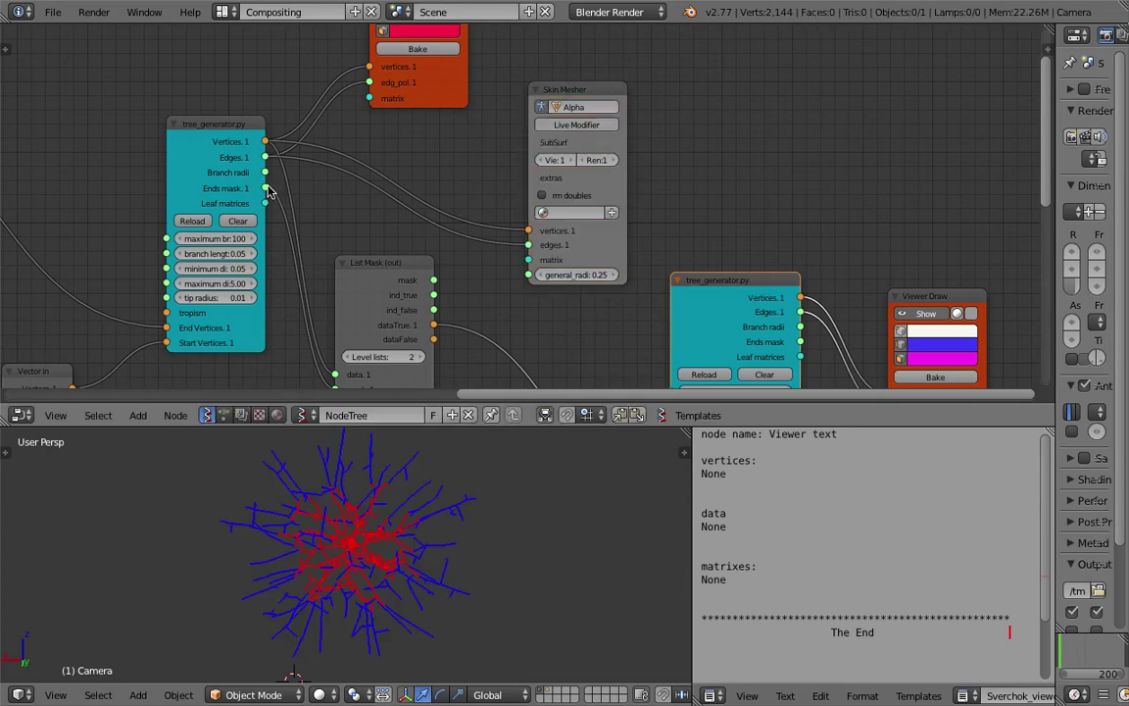
left_click_drag(264, 172, 528, 279)
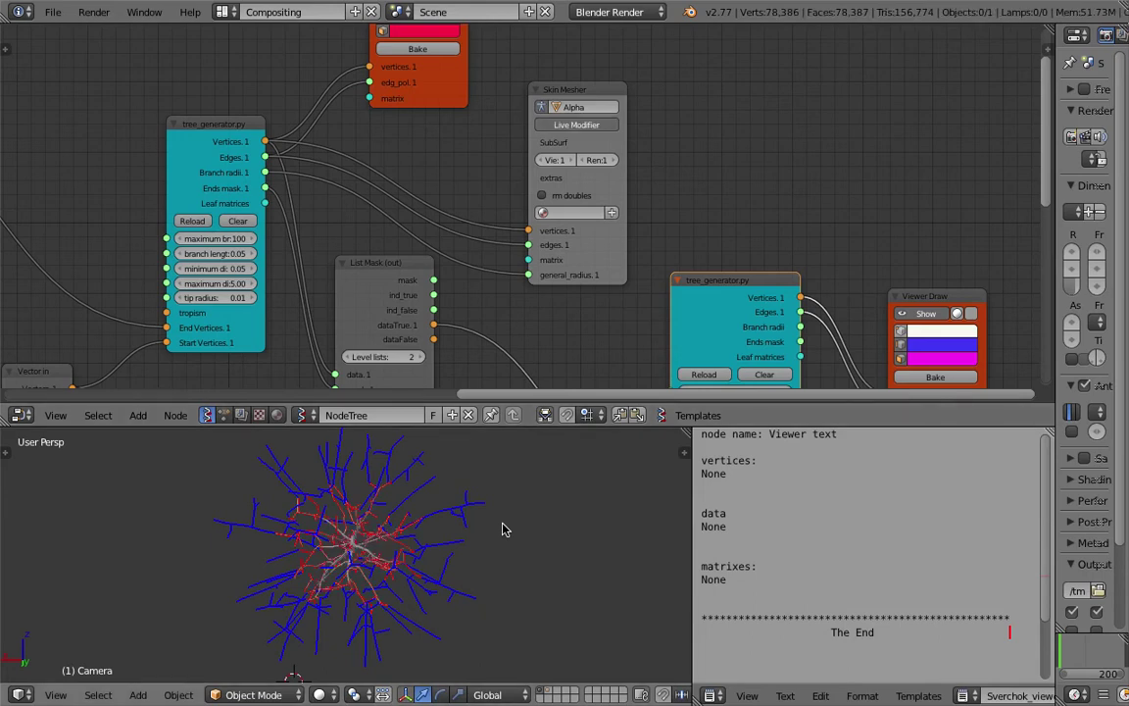
scroll(416, 520, "up", 8)
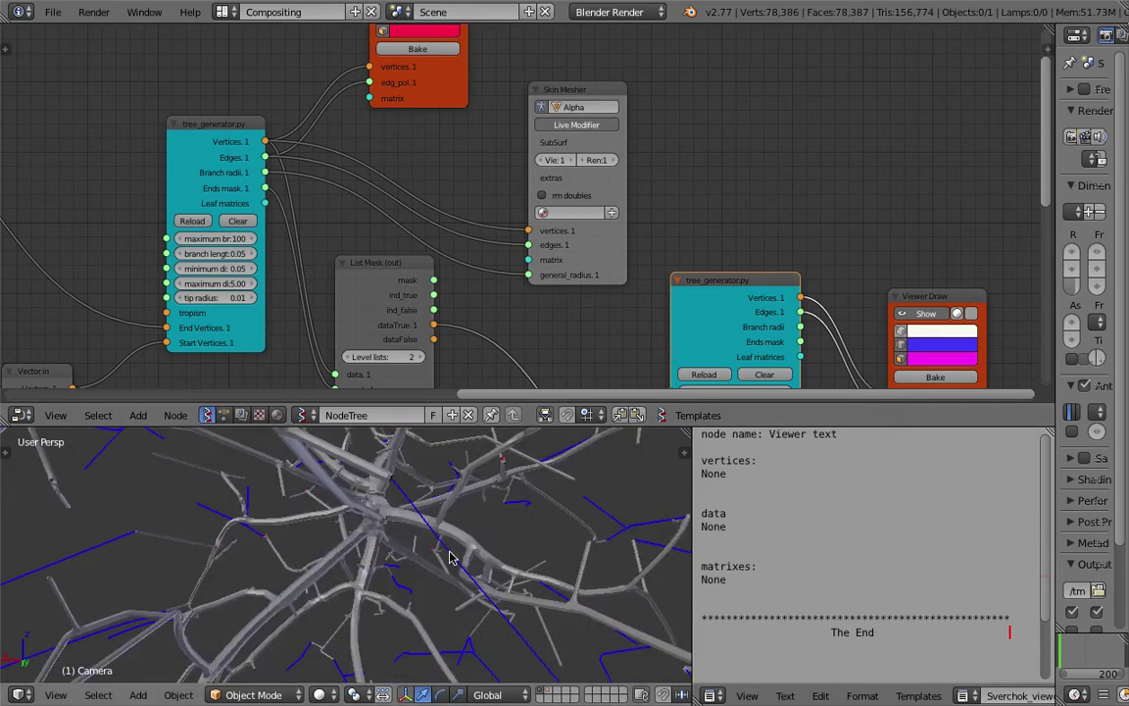
scroll(409, 539, "down", 8)
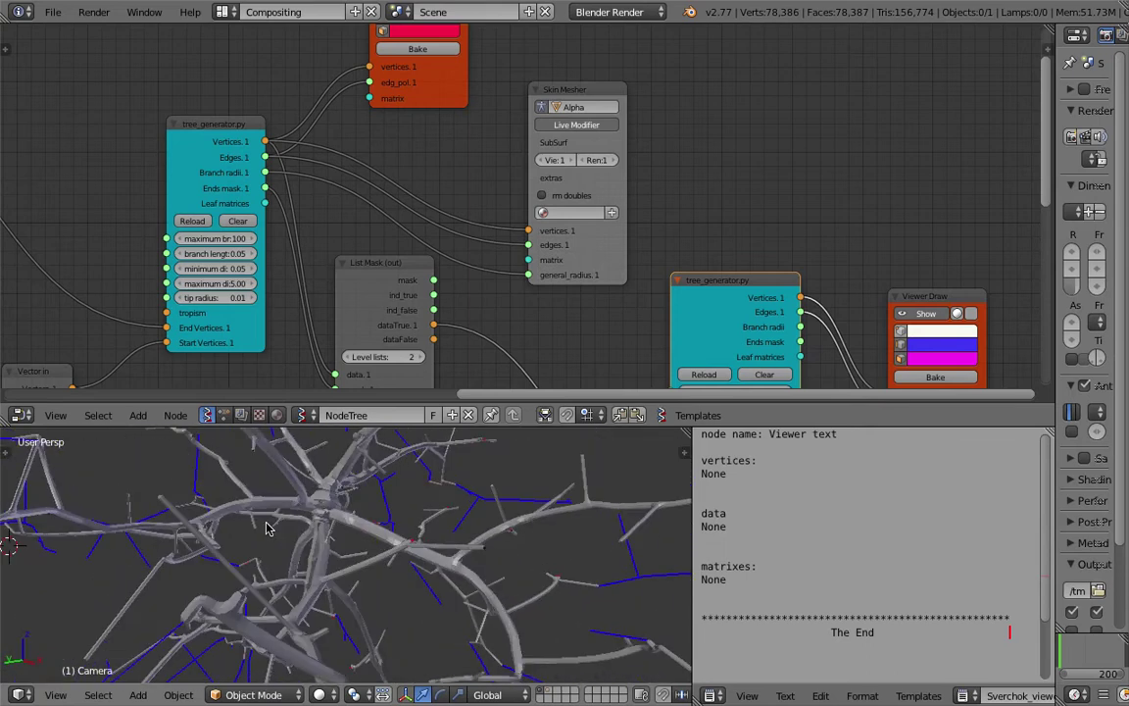
middle_click_drag(331, 541, 489, 595)
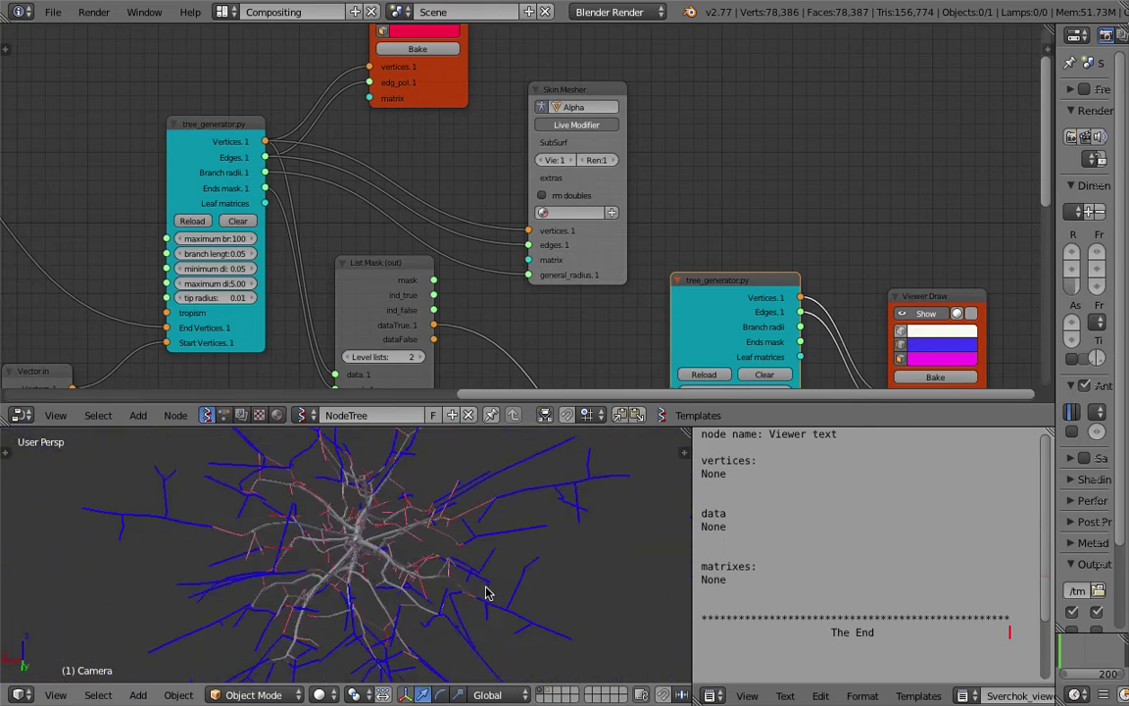
Step: Duplicate the Skin Mesher node beside the second tree's Viewer Draw and name its mesh Alpha2
scroll(536, 308, "down", 1)
scroll(536, 309, "down", 1)
middle_click_drag(535, 309, 373, 279)
left_click(416, 84)
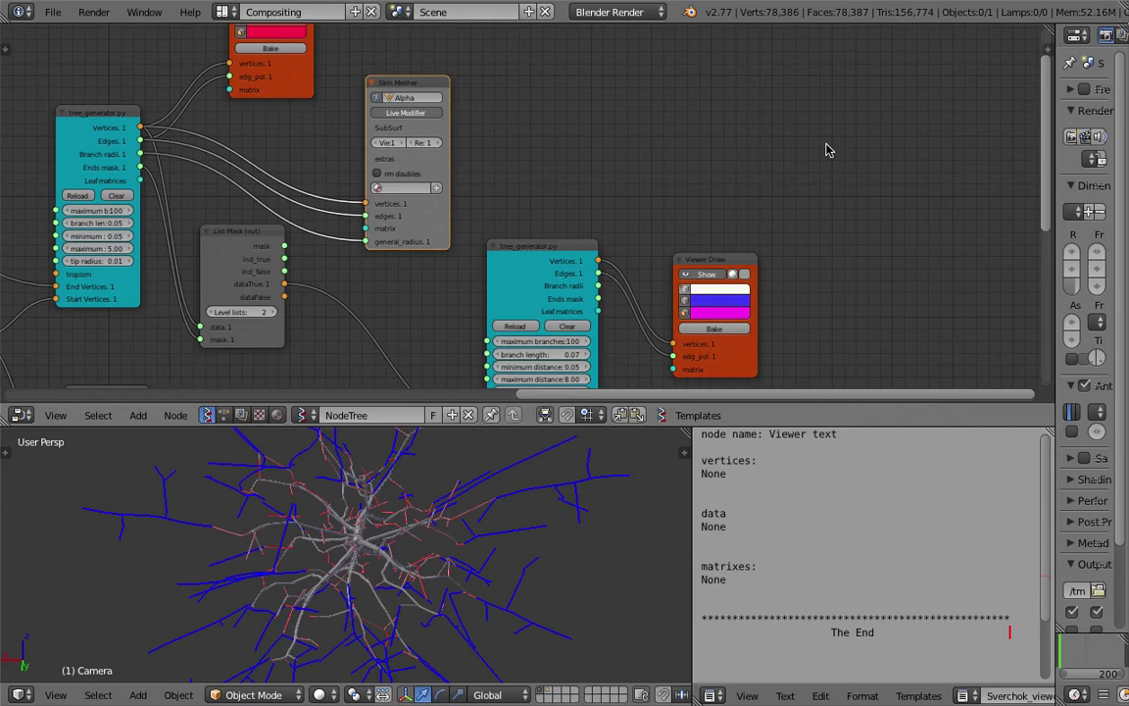
key("g")
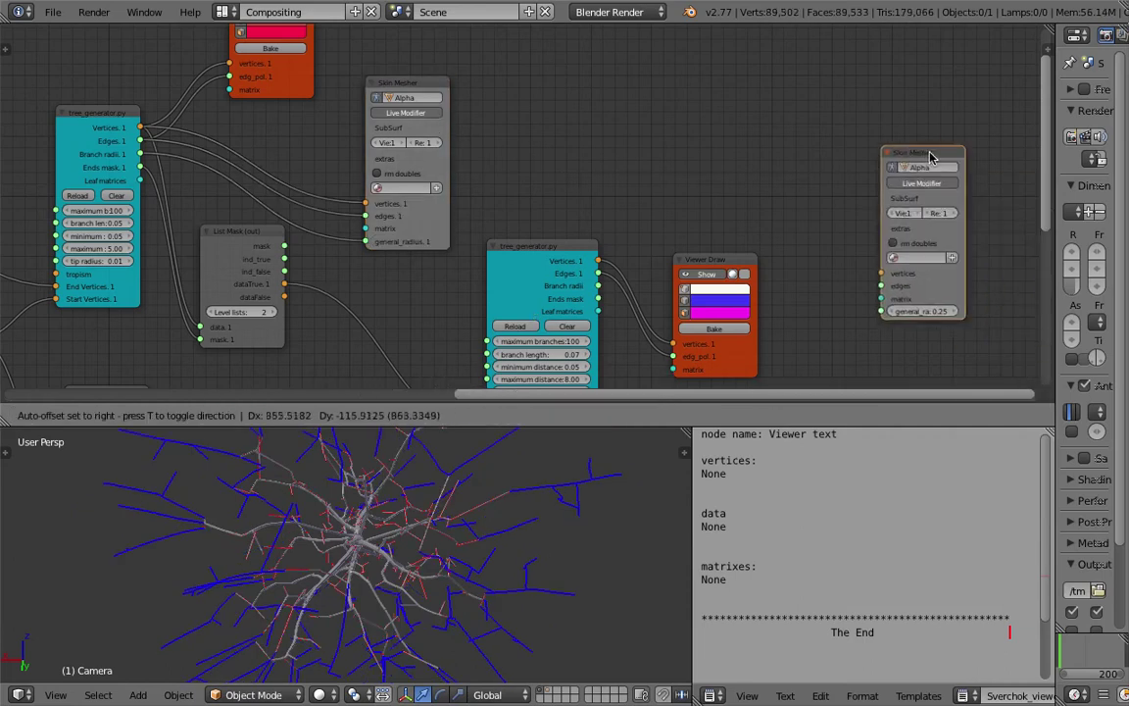
left_click(799, 189)
scroll(604, 187, "up", 3)
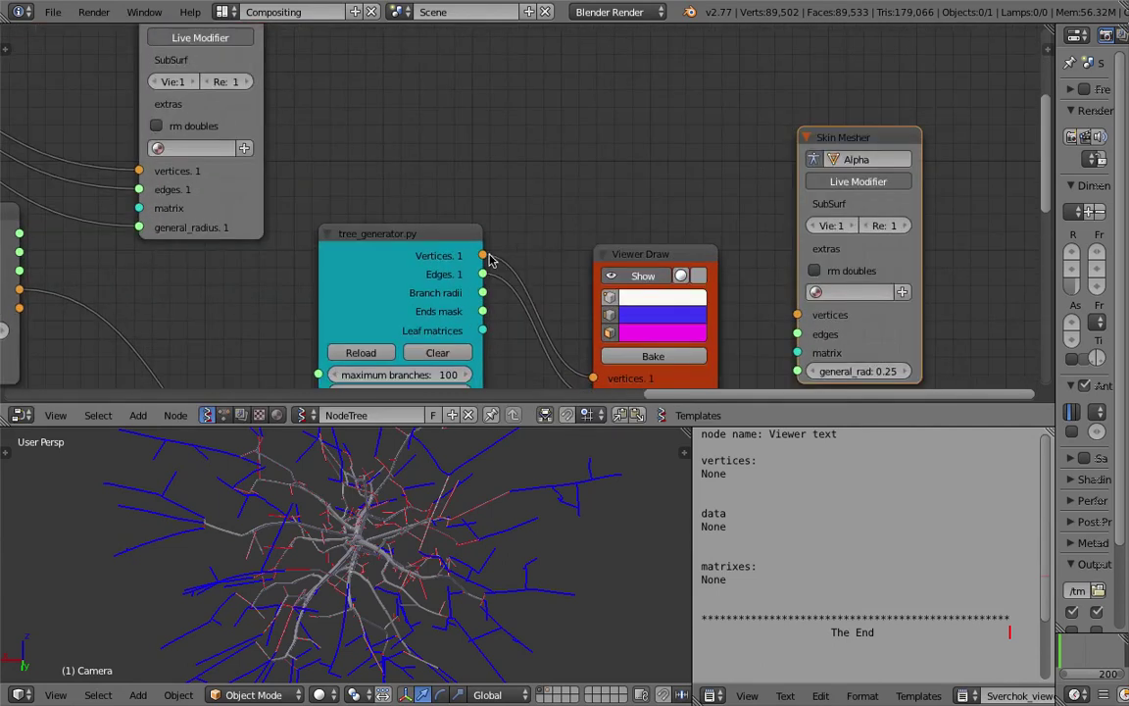
scroll(784, 190, "down", 3)
left_click(825, 186)
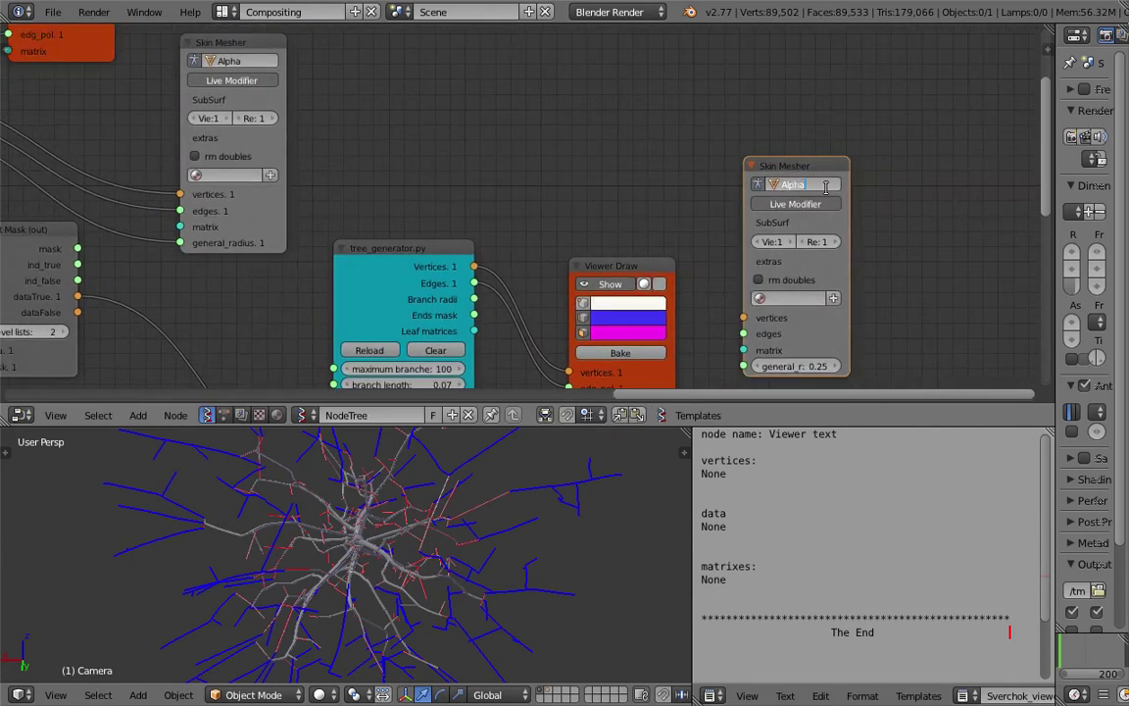
type("2")
key("Return")
Step: Link the second tree generator's vertices, edges and branch radii to the Alpha2 Skin Mesher and inspect the mesh
scroll(538, 196, "up", 1)
middle_click_drag(539, 198, 498, 152)
scroll(449, 220, "down", 2)
left_click_drag(437, 218, 573, 267)
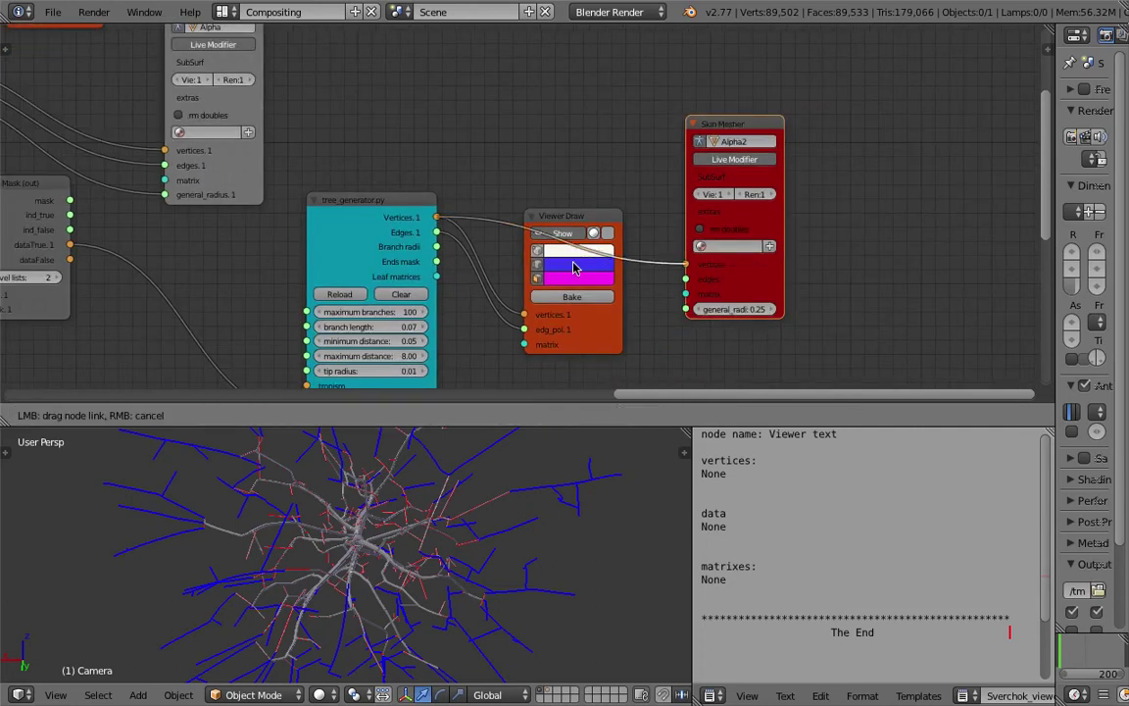
left_click_drag(574, 268, 464, 254)
left_click_drag(437, 233, 685, 278)
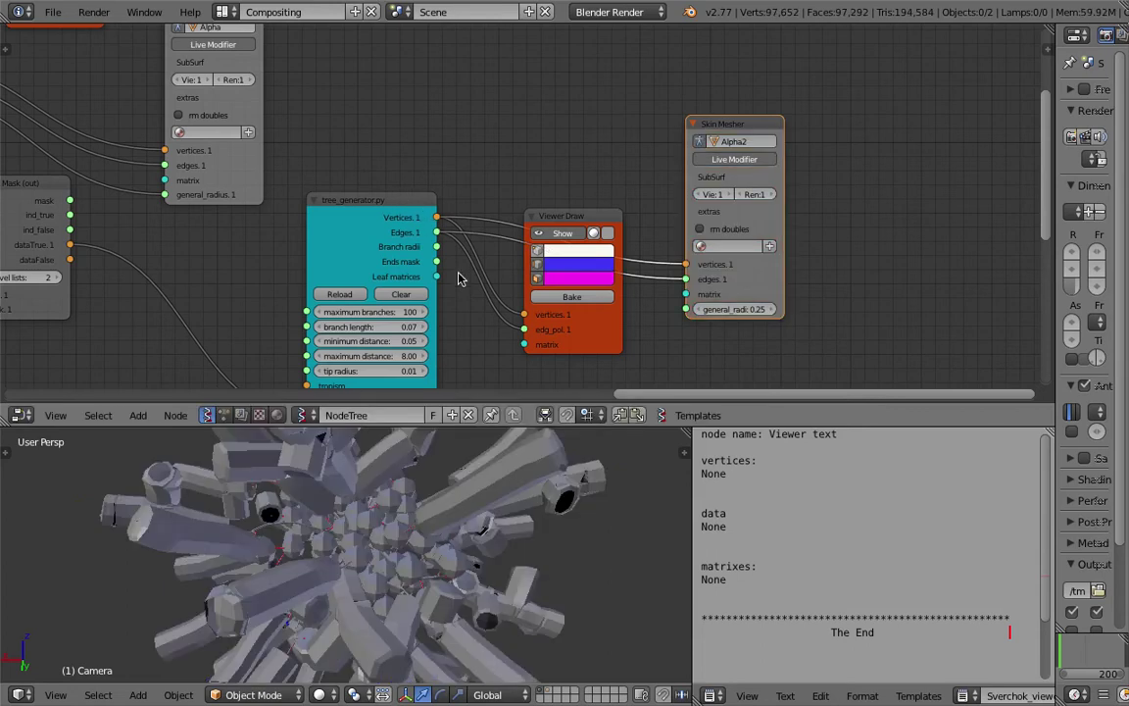
mouse_move(437, 246)
left_mouse_down()
mouse_move(490, 278)
mouse_move(652, 317)
mouse_move(685, 314)
left_mouse_up()
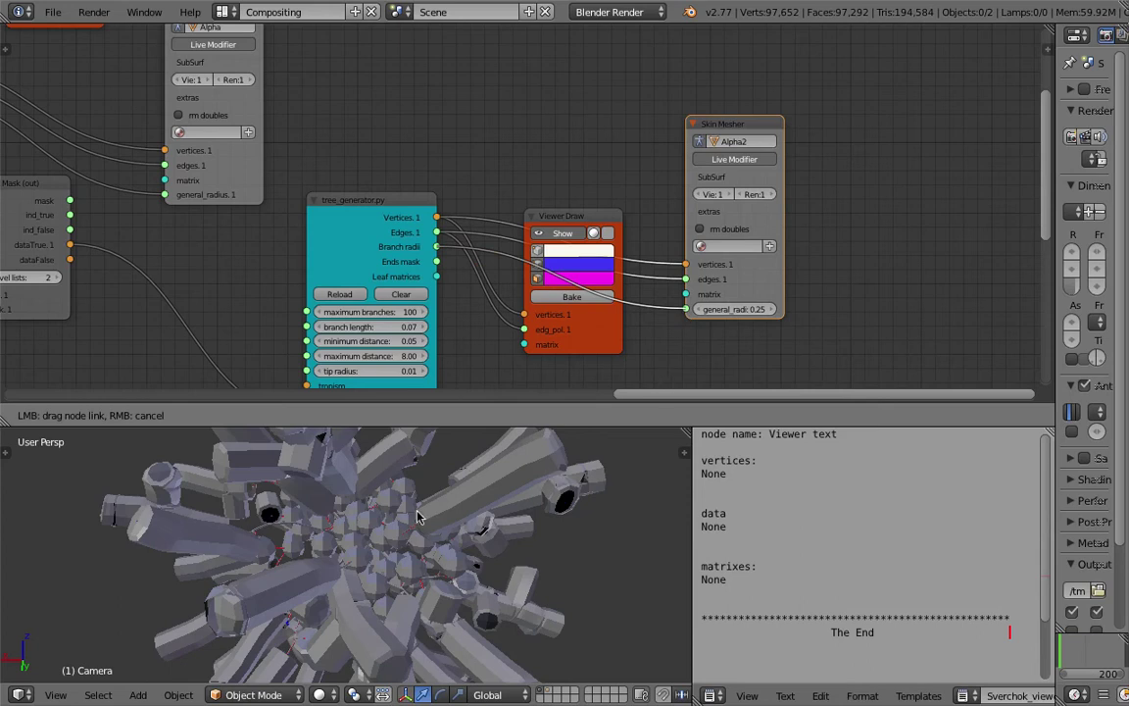
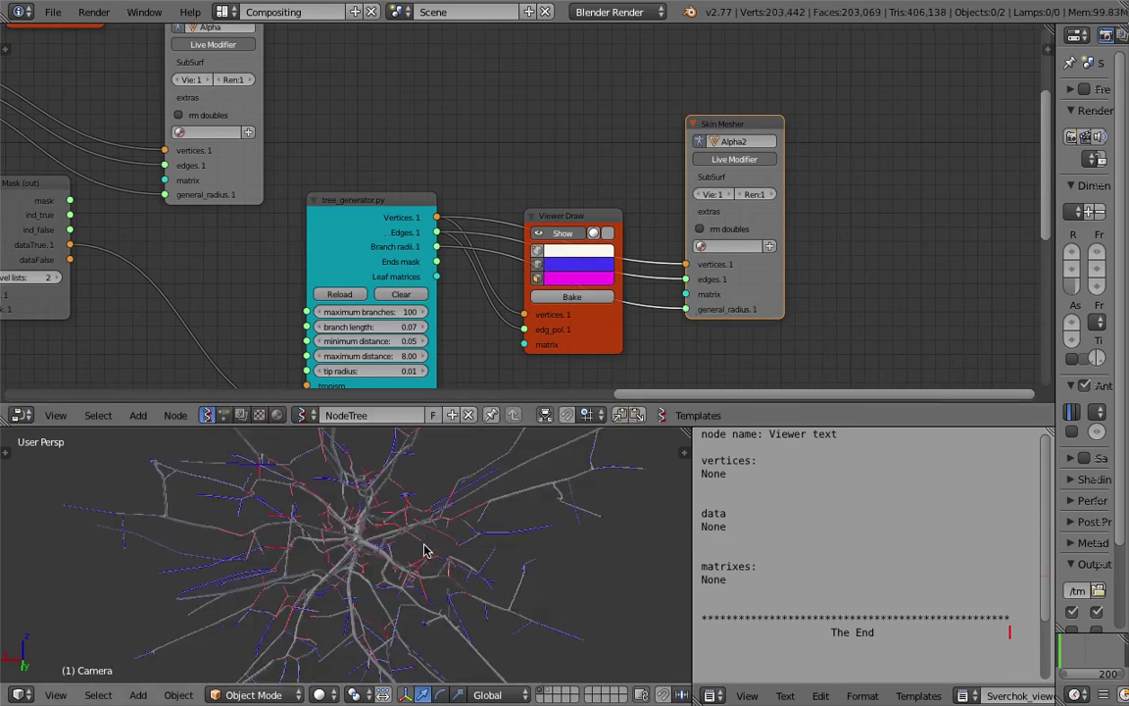
scroll(417, 539, "up", 5)
scroll(407, 524, "down", 4)
mouse_move(396, 517)
middle_mouse_down()
mouse_move(360, 499)
mouse_move(287, 491)
mouse_move(427, 540)
mouse_move(415, 549)
mouse_move(505, 466)
middle_mouse_up()
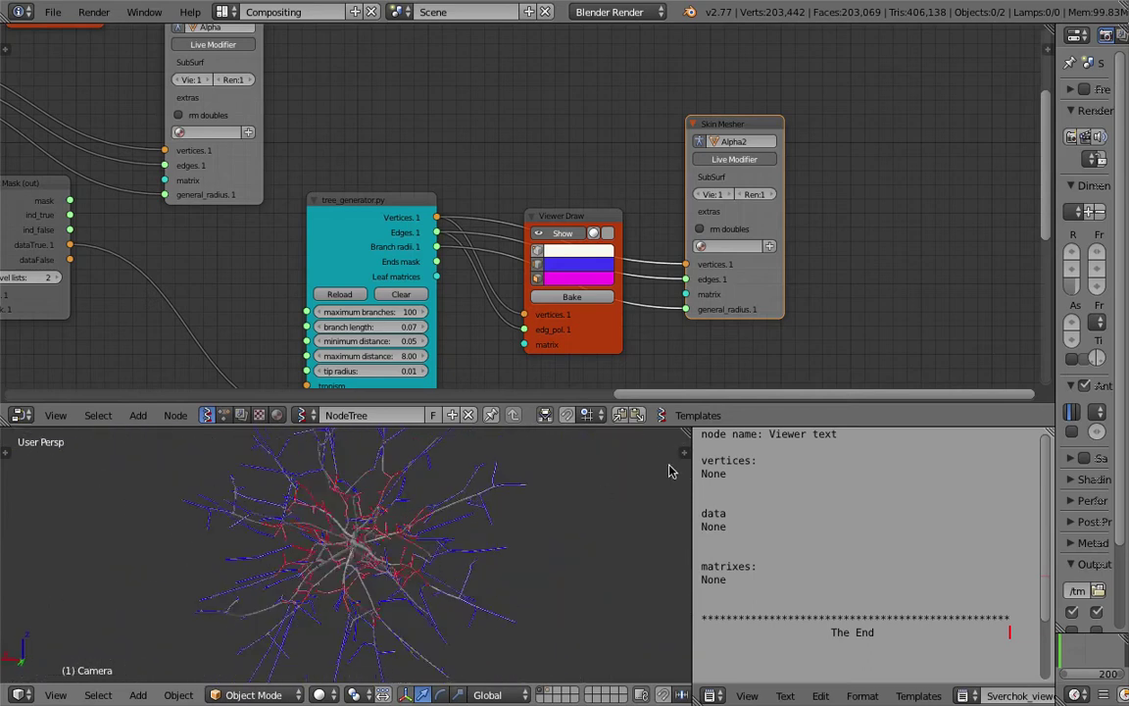
Step: Hide the output of both Viewer Draw nodes so only the skinned meshes are drawn
scroll(519, 304, "down", 4)
middle_click_drag(395, 196, 484, 217)
left_click(578, 245)
middle_click_drag(459, 133, 740, 297)
left_click(398, 106)
scroll(389, 545, "up", 5)
middle_click_drag(390, 545, 549, 529)
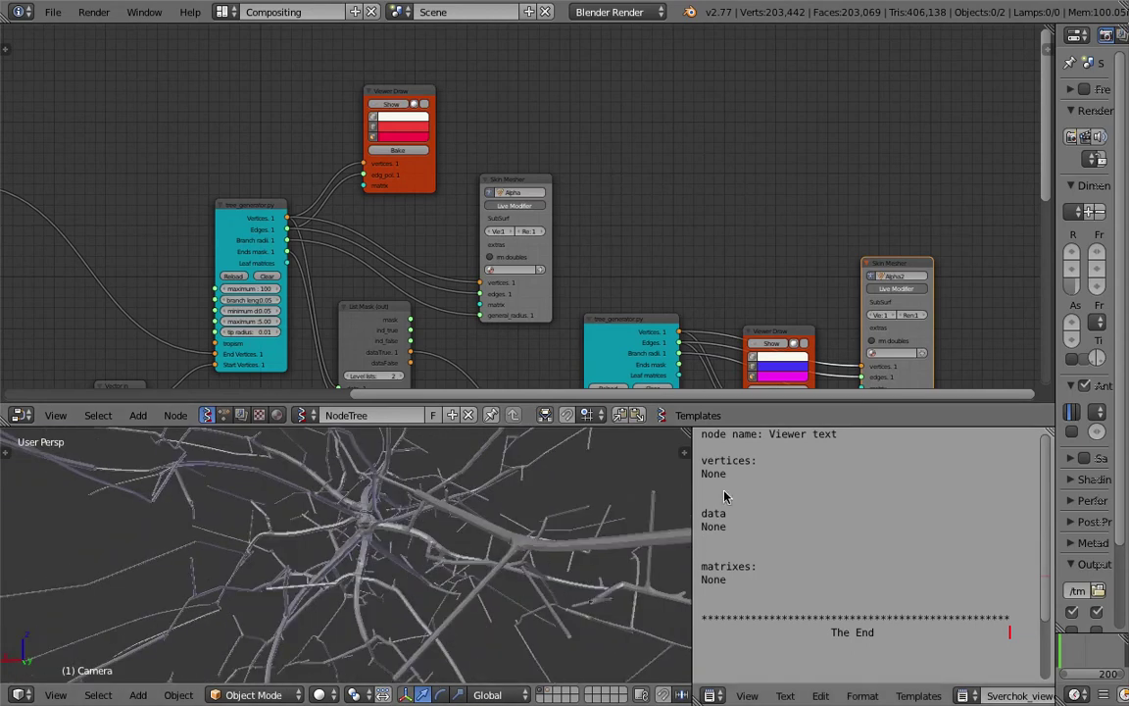
Step: Widen the 3D view slightly, maximise it to the full window and orbit around the tree
left_click_drag(693, 482, 735, 488)
scroll(516, 542, "down", 4)
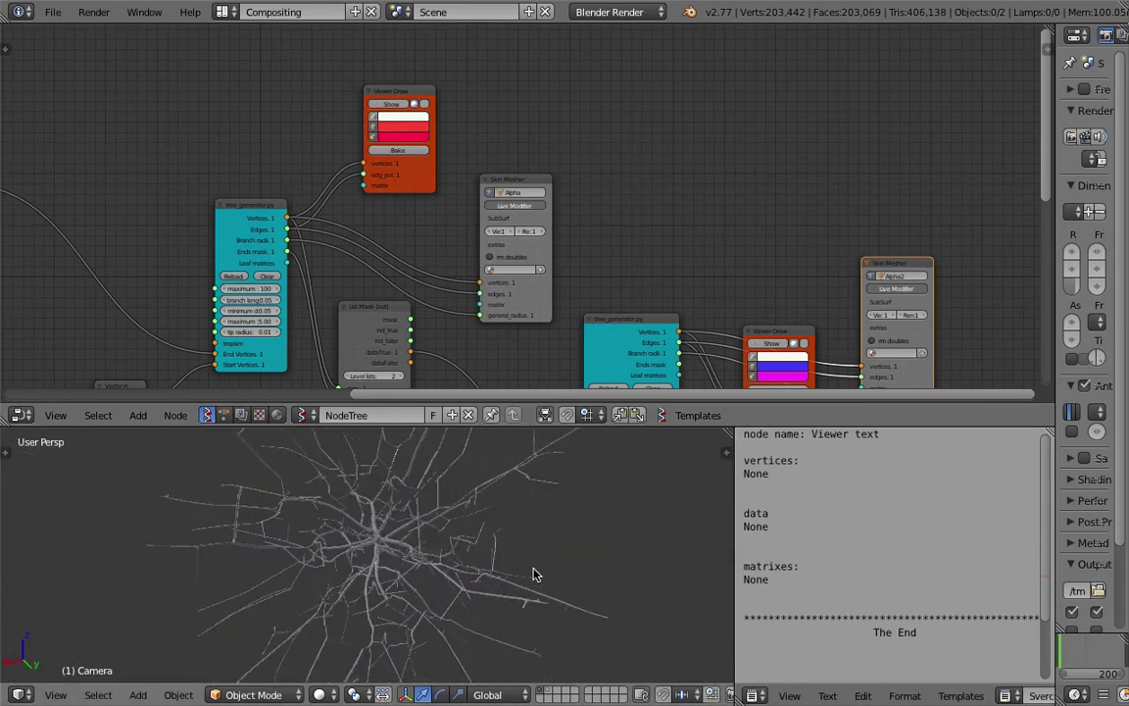
middle_click_drag(449, 554, 579, 522)
left_click(628, 473)
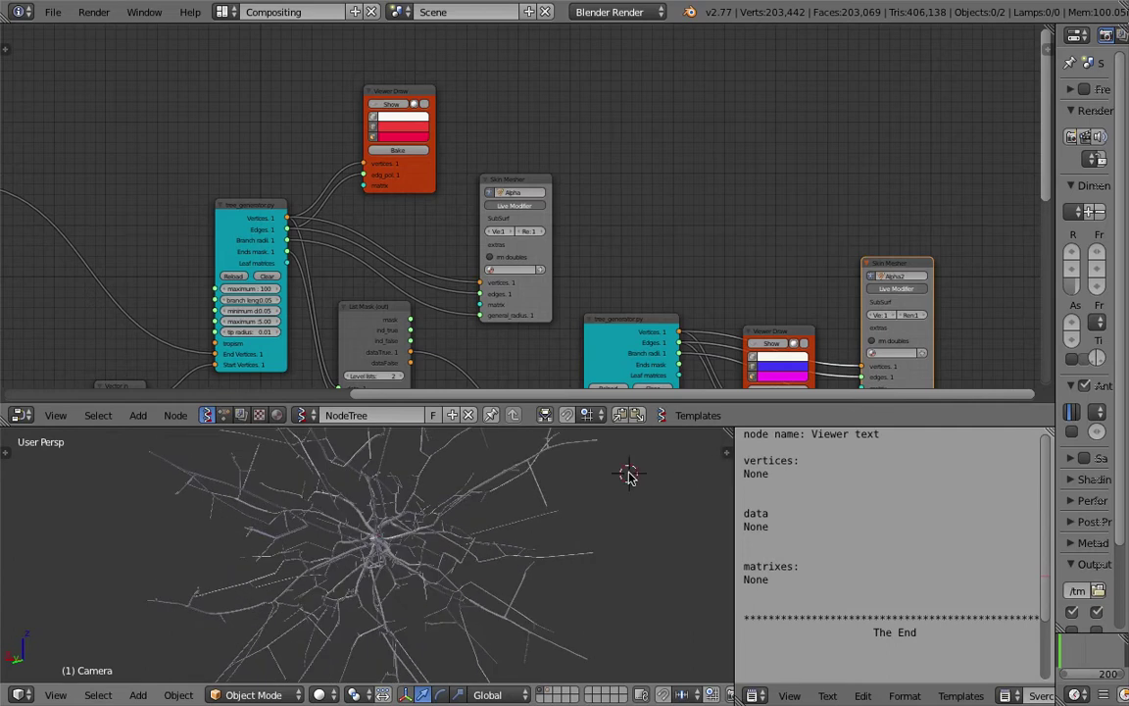
key("ctrl+Up")
middle_click_drag(627, 477, 1015, 169)
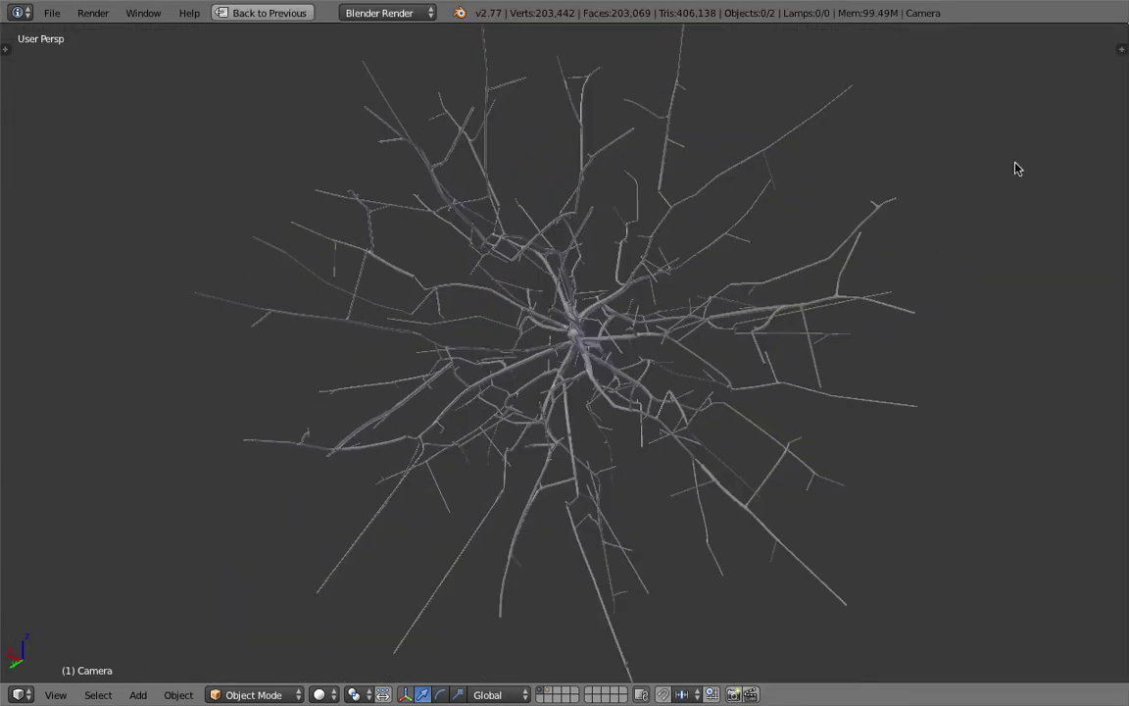
Step: Open the 3D view's properties and turn on Only Render and Matcap shading
left_click(1122, 52)
left_click(1016, 263)
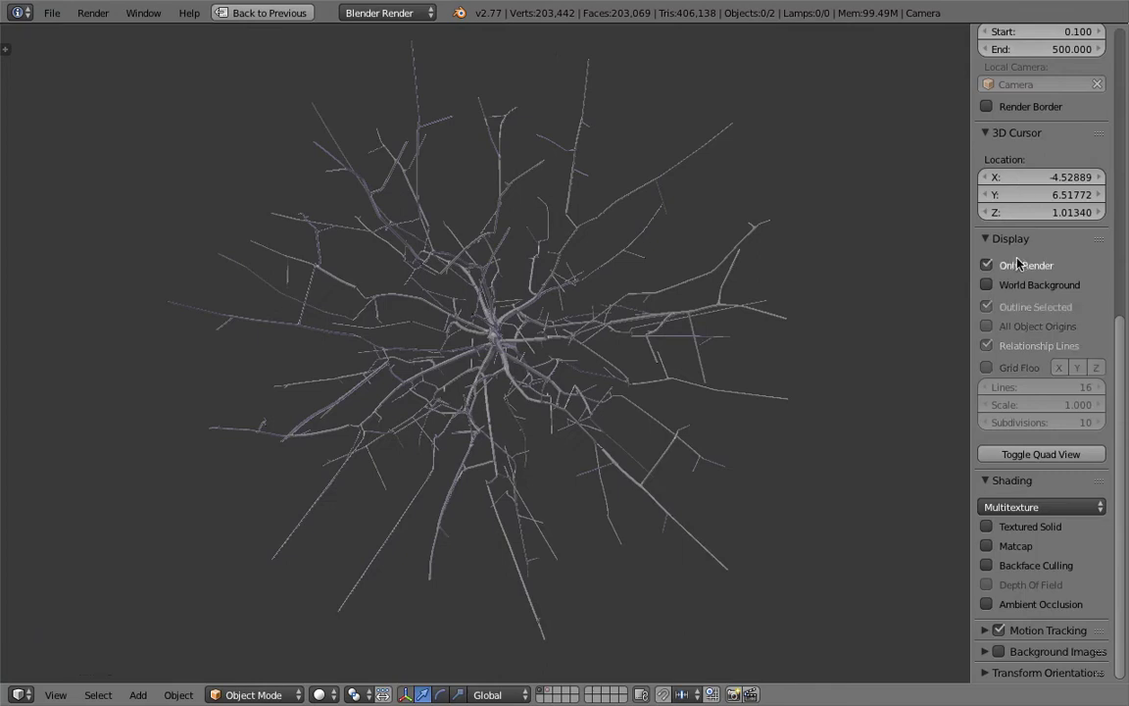
left_click(1005, 545)
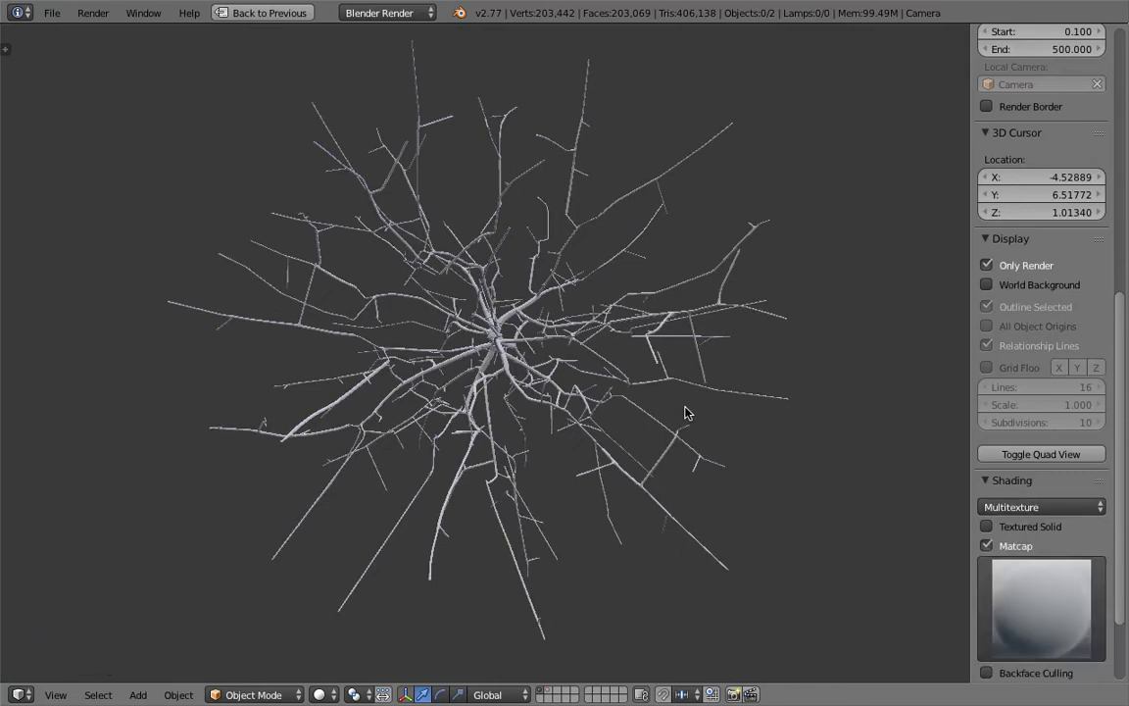
Step: Select the Alpha2 mesh and examine the shaded branches up close and from several angles
scroll(461, 284, "up", 10)
scroll(506, 311, "down", 10)
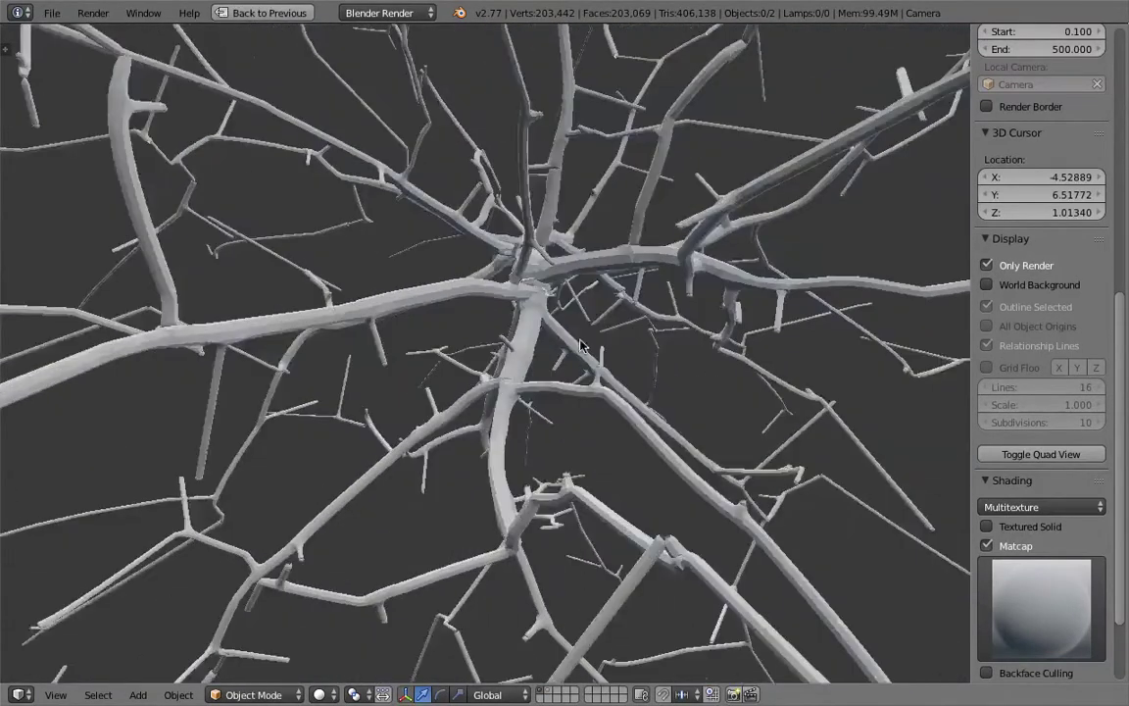
scroll(581, 345, "down", 10)
scroll(588, 392, "up", 8)
scroll(585, 388, "down", 8)
middle_click_drag(484, 329, 419, 290)
right_click(513, 299)
scroll(419, 290, "up", 8)
middle_click_drag(551, 350, 392, 316)
middle_click_drag(510, 298, 470, 280)
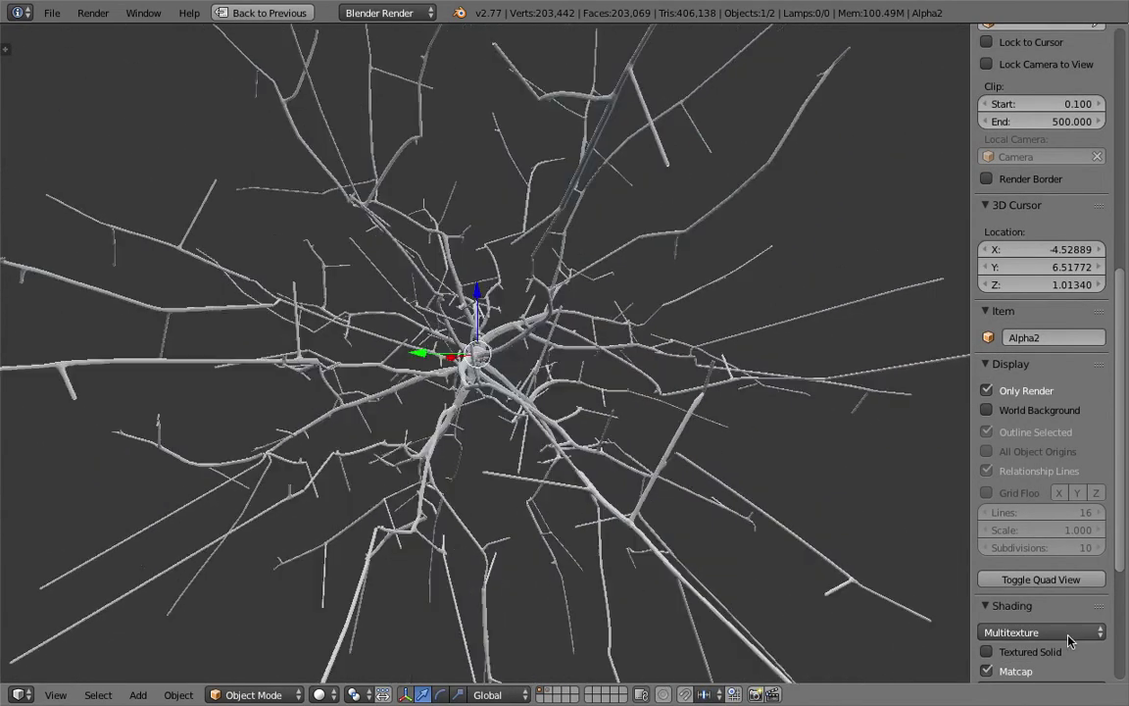
Step: Try the beige-brown, silver metal, black with white rim and glossy blue matcaps on the tree
scroll(1029, 627, "down", 4)
left_click(1039, 619)
left_click(737, 338)
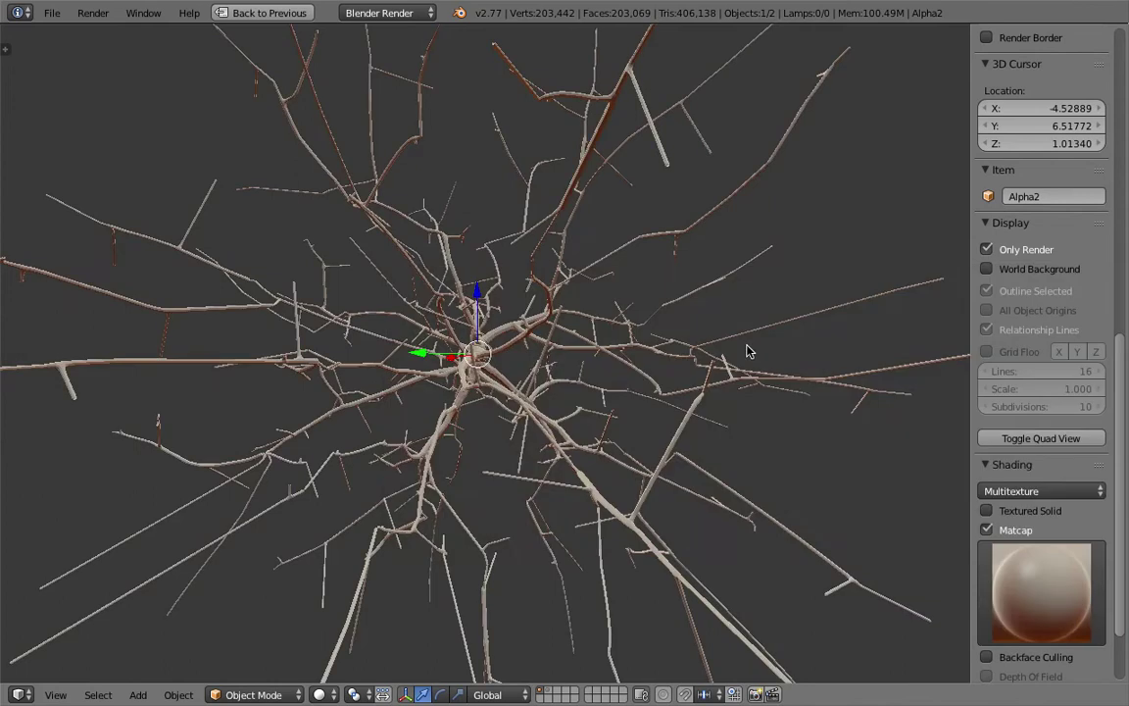
left_click(1039, 583)
left_click(958, 433)
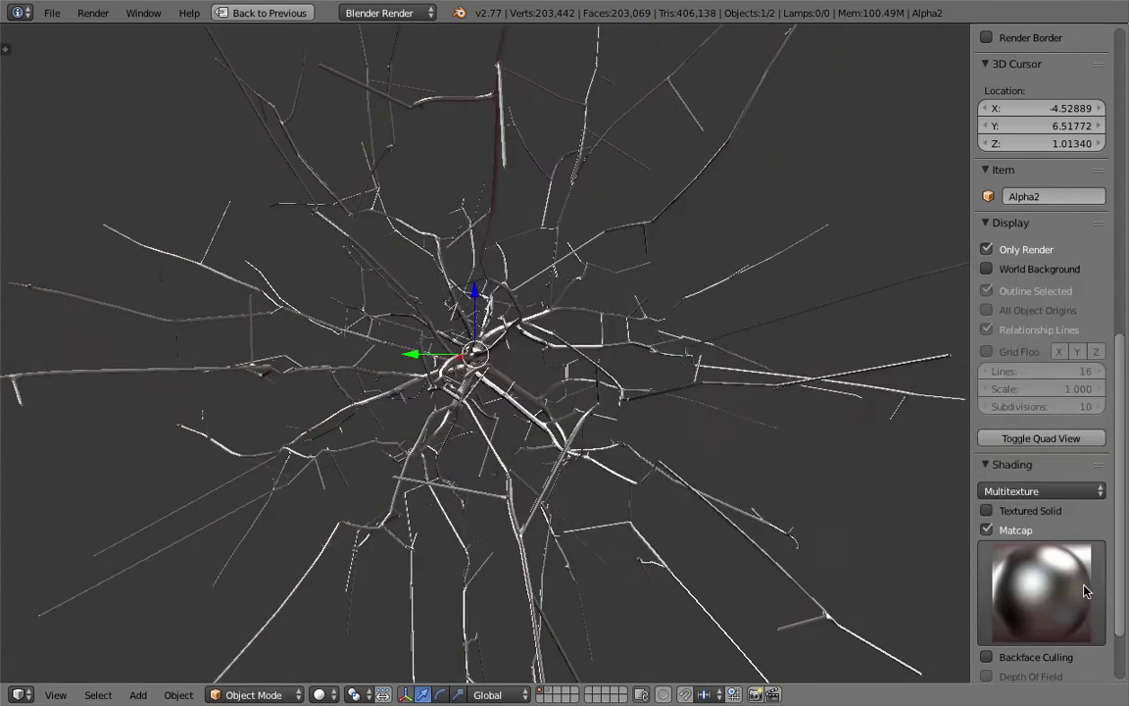
left_click(1039, 589)
left_click(521, 409)
left_click(1039, 588)
left_click(530, 495)
mouse_move(690, 358)
middle_mouse_down()
mouse_move(630, 315)
mouse_move(676, 341)
middle_mouse_up()
Step: Change the matcap to the glossy turquoise one and inspect the branches up close
left_click(1075, 590)
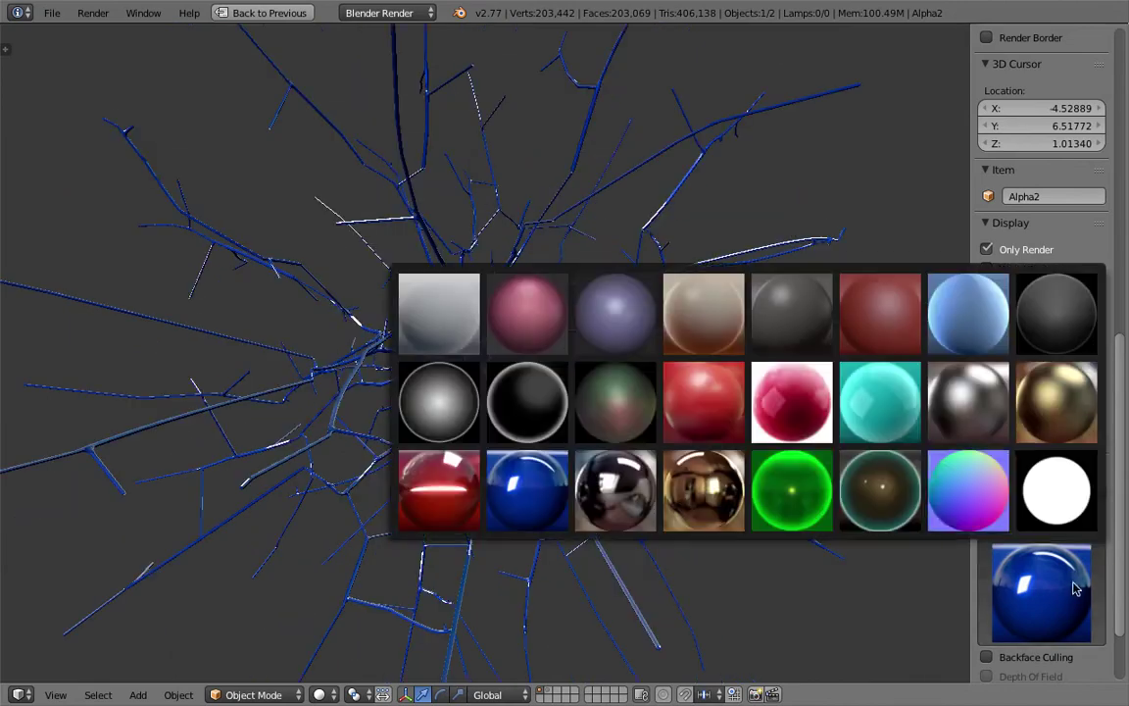
left_click(872, 416)
middle_click_drag(701, 397, 632, 395)
scroll(632, 395, "up", 10)
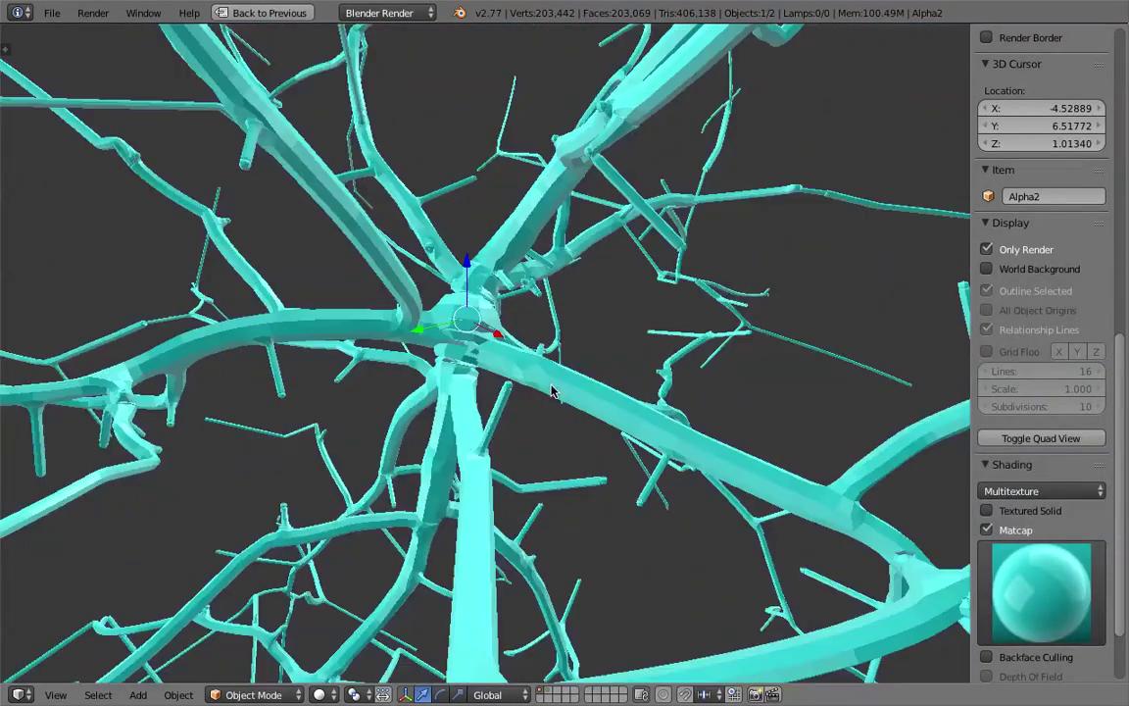
scroll(551, 391, "down", 5)
middle_click_drag(627, 355, 971, 610)
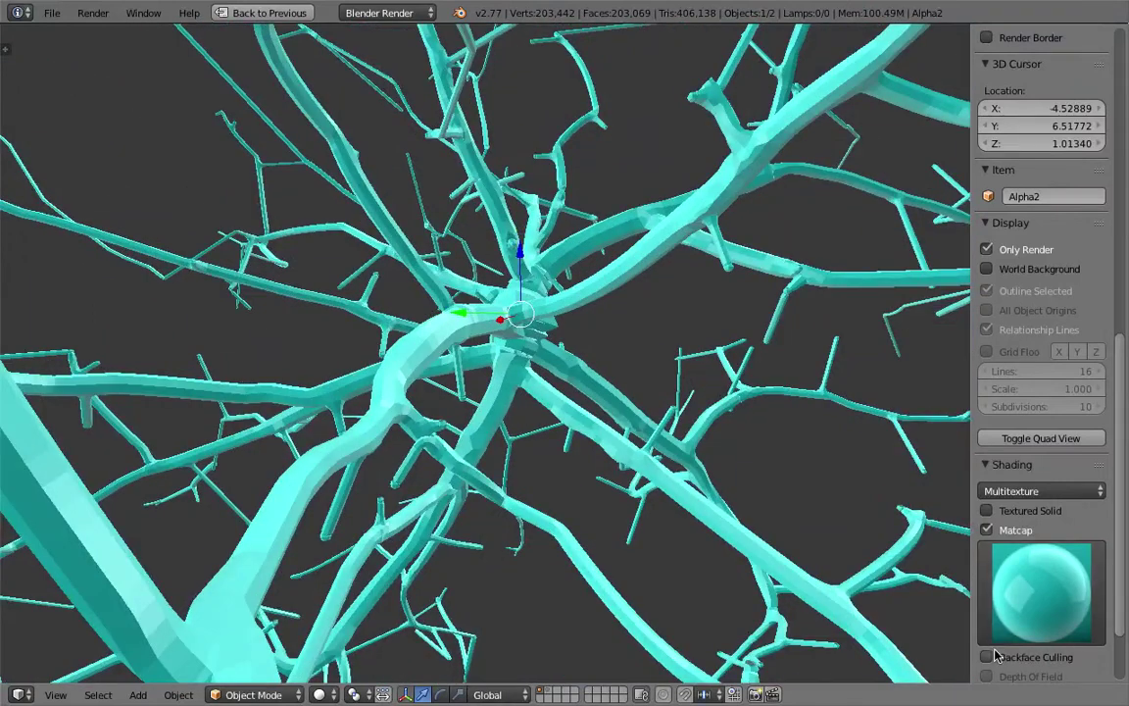
Step: Turn on Ambient Occlusion in the viewport shading and inspect the whole tree
scroll(976, 608, "down", 3)
left_click(987, 604)
middle_click_drag(706, 412, 446, 286)
scroll(353, 346, "up", 4)
scroll(595, 284, "down", 7)
scroll(507, 356, "down", 3)
scroll(561, 340, "down", 8)
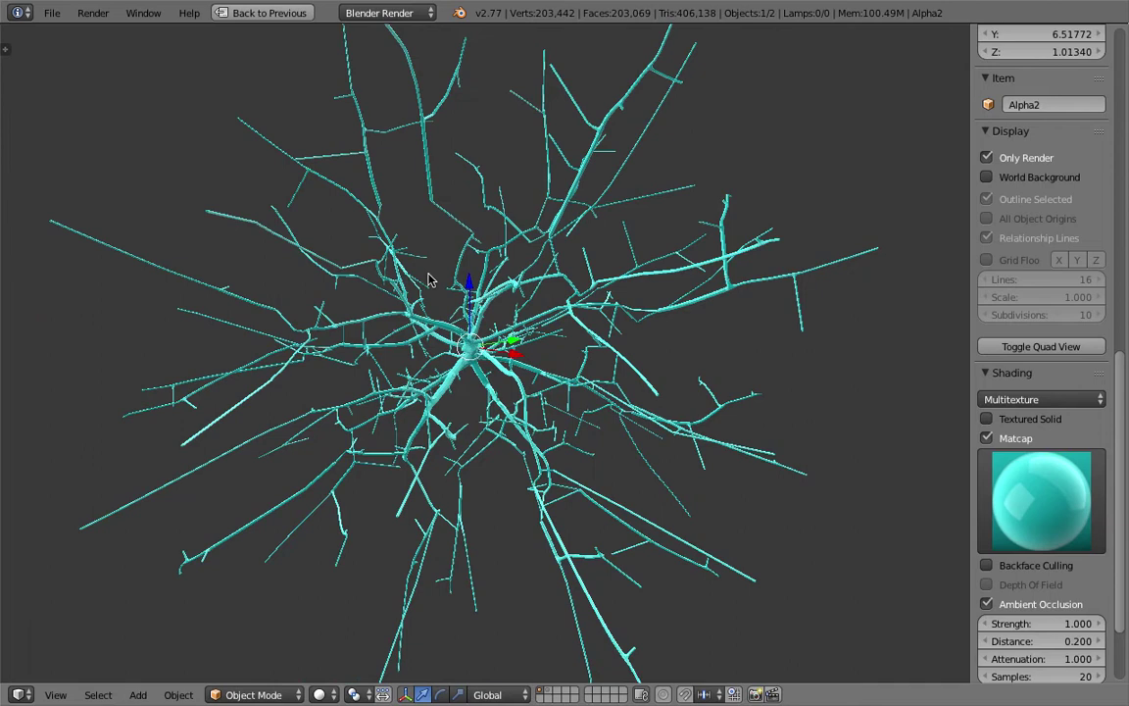
Step: Return from the full-screen view, save the tree file and start a new default scene
left_click(290, 14)
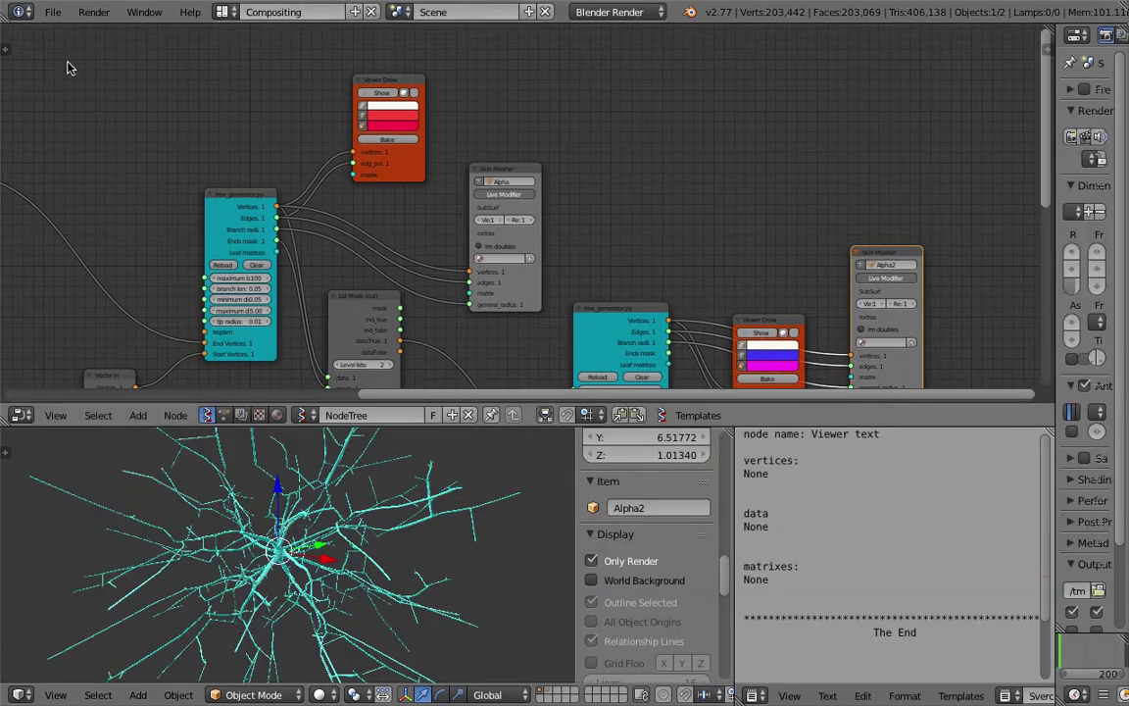
left_click(54, 13)
left_click(63, 146)
left_click(54, 14)
left_click(81, 49)
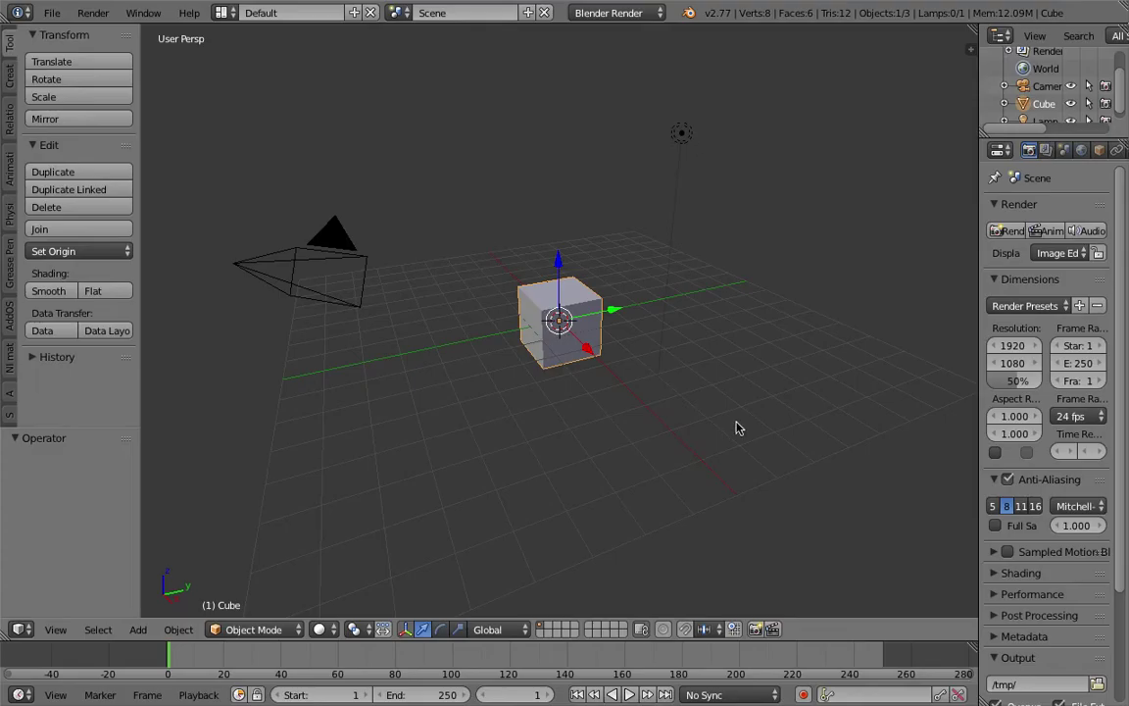
Step: Switch to the Compositing screen layout, enlarge the lower editors and set the node editor to Sverchok nodes
left_click(221, 13)
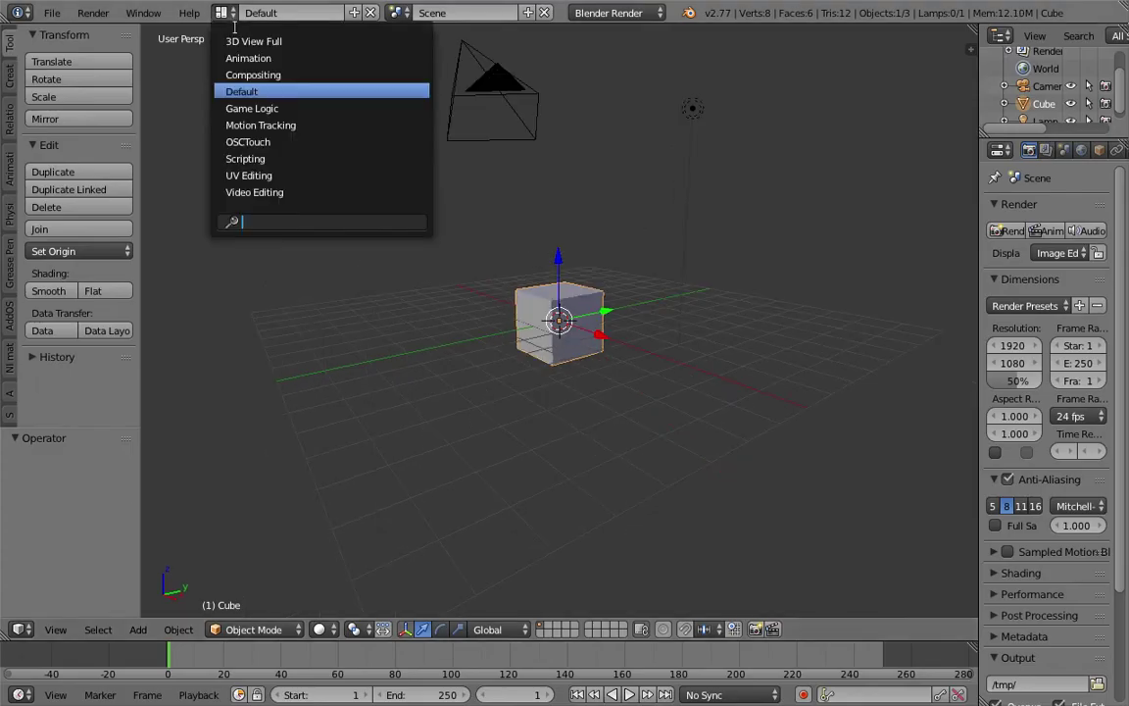
left_click(253, 75)
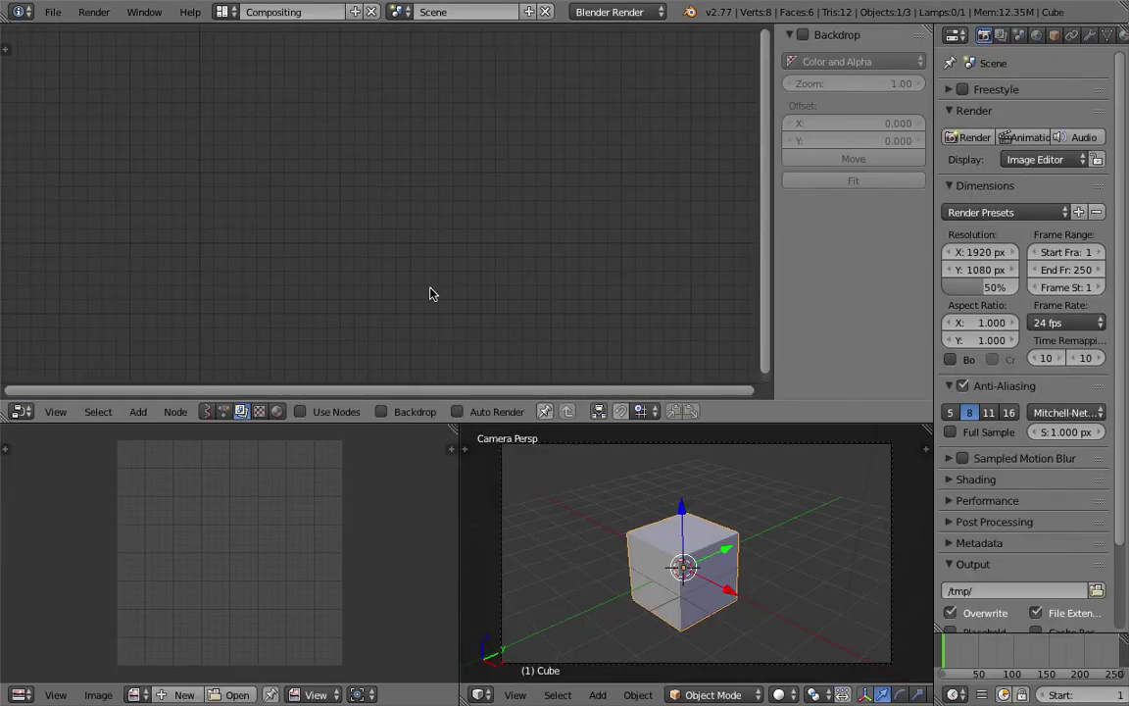
left_click_drag(578, 424, 578, 329)
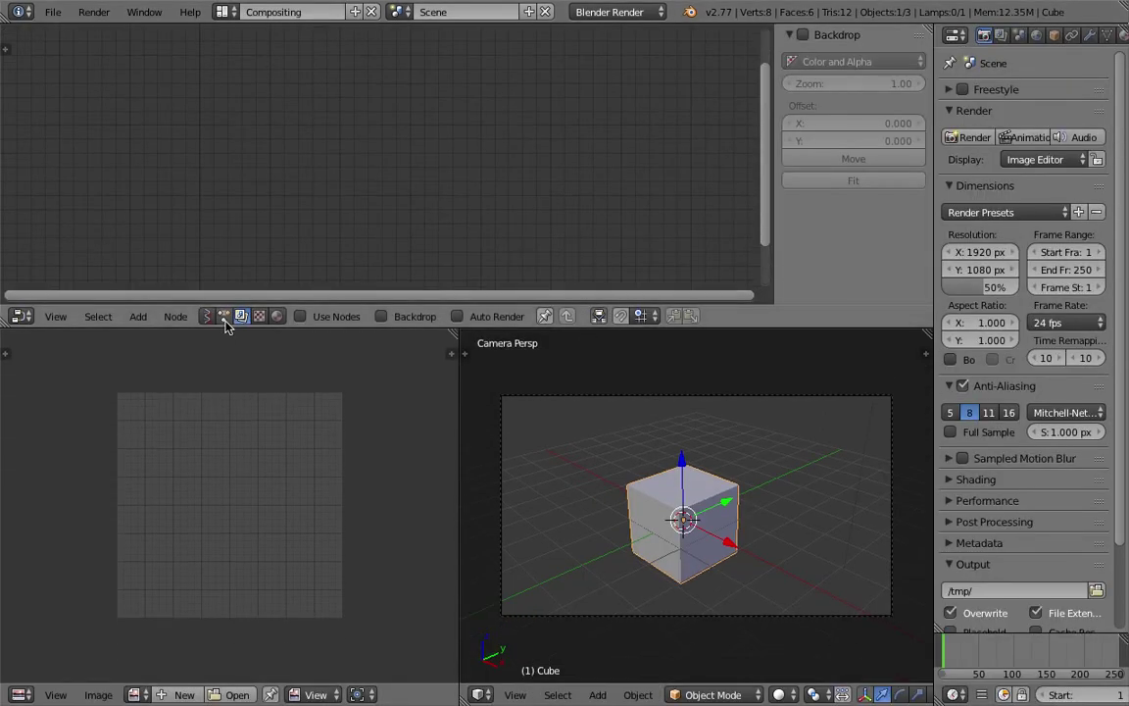
left_click(212, 319)
Step: Delete the default cube and create a new Sverchok node tree
middle_click_drag(674, 512, 708, 490)
key("x")
left_click(700, 497)
left_click(378, 315)
key("n")
middle_click_drag(605, 459, 659, 459)
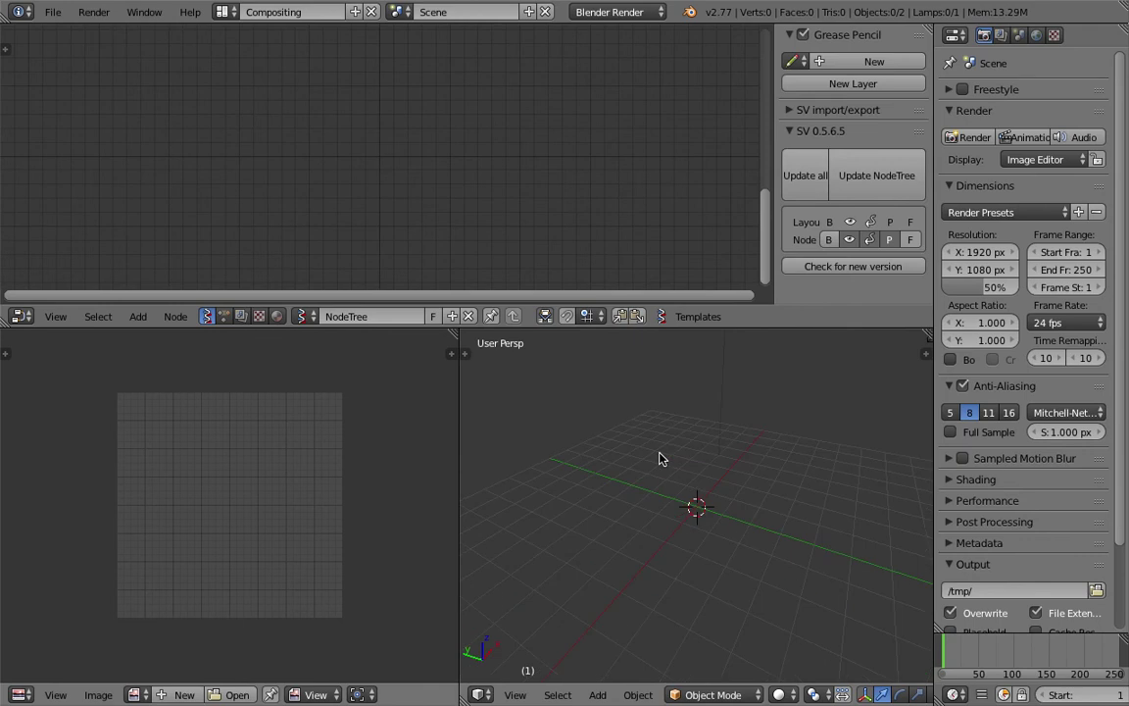
middle_click_drag(665, 464, 681, 472)
Step: Add a Plane node to the node tree and enlarge the node editor to make room beside it
key("shift+a")
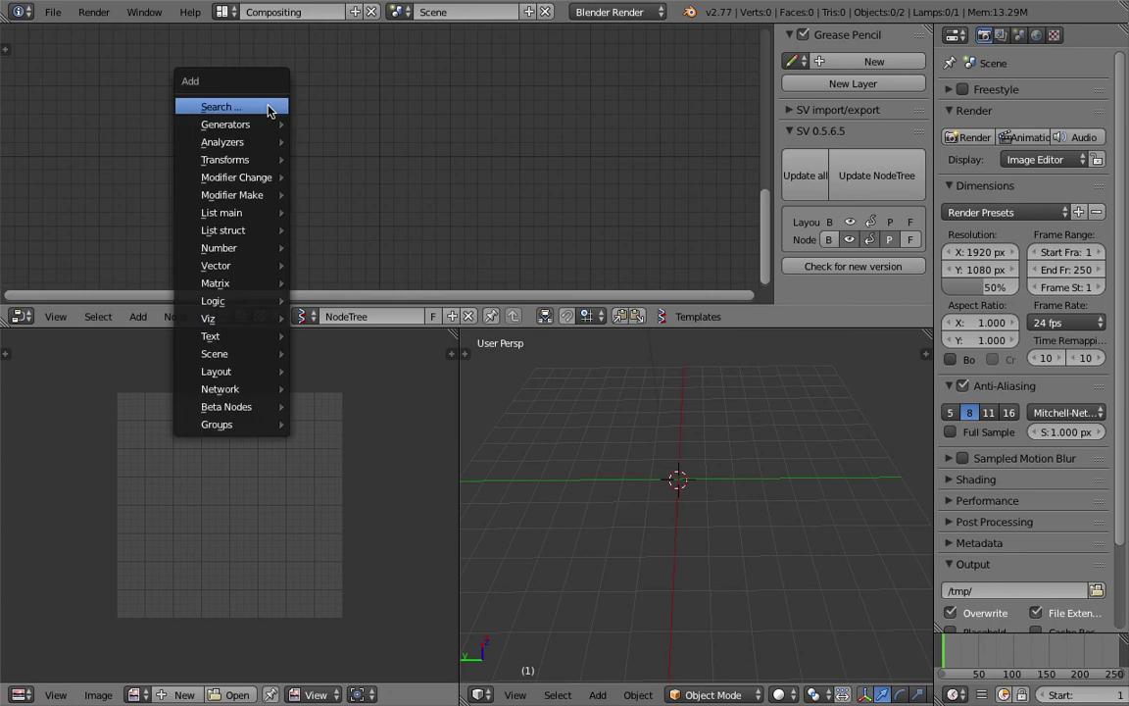
left_click(270, 108)
type("splane")
key("BackSpace")
key("BackSpace")
key("BackSpace")
key("BackSpace")
key("BackSpace")
key("BackSpace")
type("plane")
key("Return")
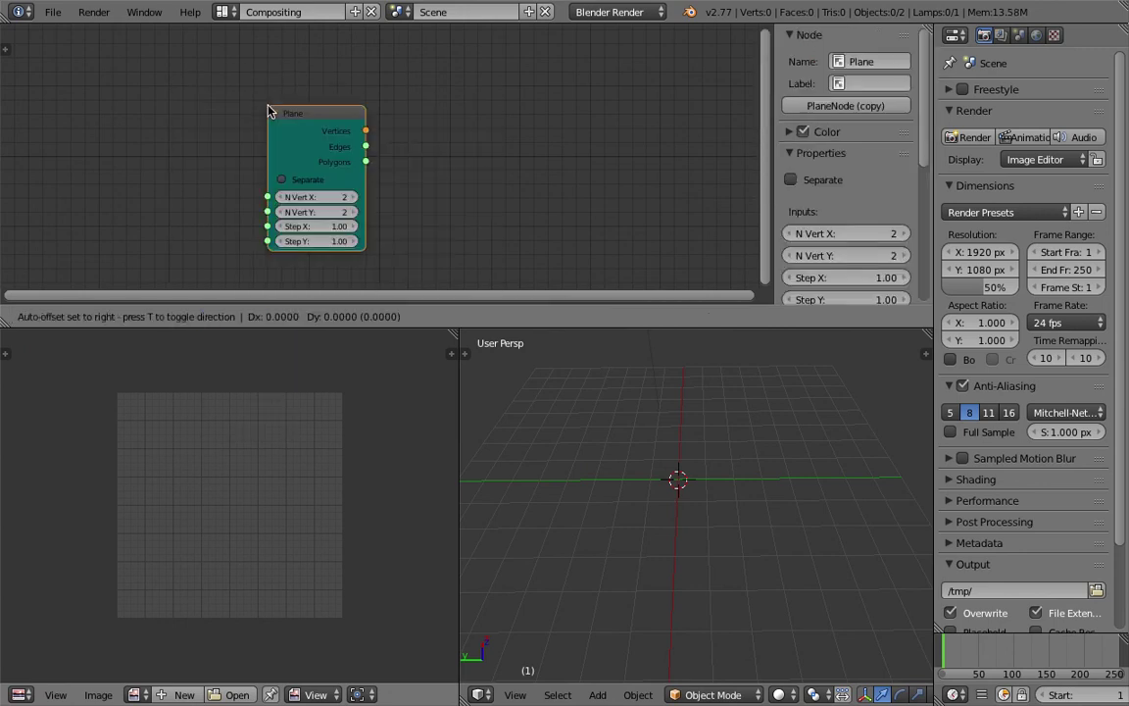
left_click(247, 101)
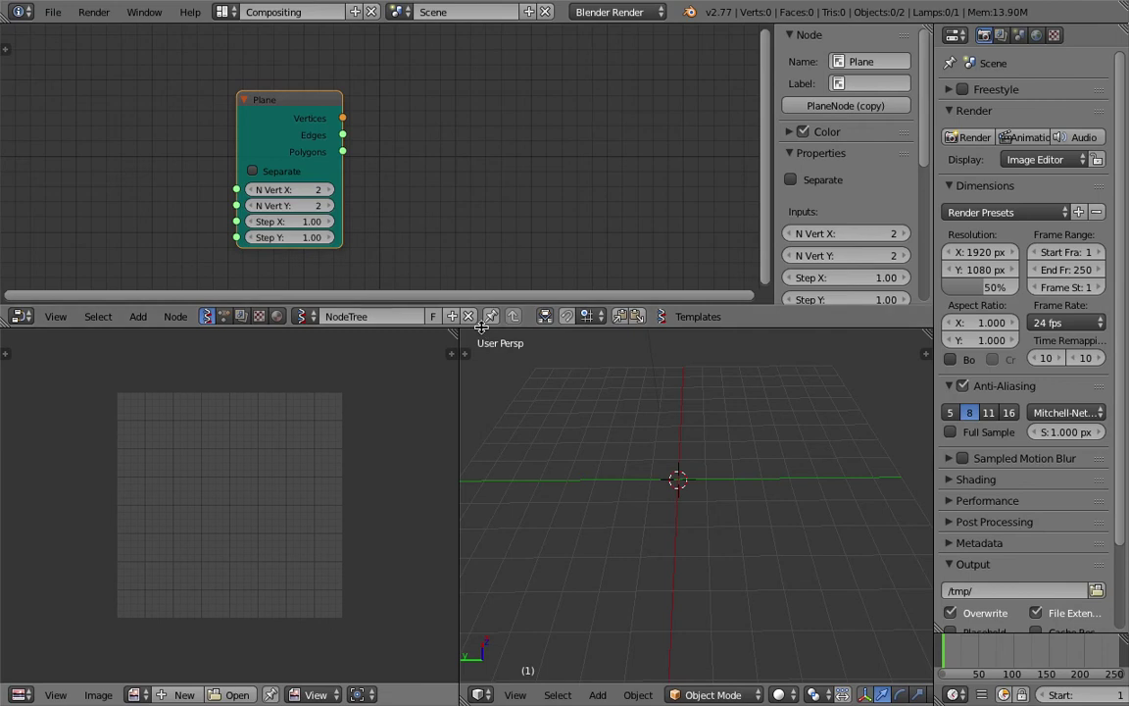
left_click_drag(438, 329, 495, 404)
left_click_drag(249, 126, 177, 97)
Step: Add a Viewer Draw node and link the Plane's Vertices and Polygons to its vertices and edg_pol inputs
key("shift+a")
key("shift+a")
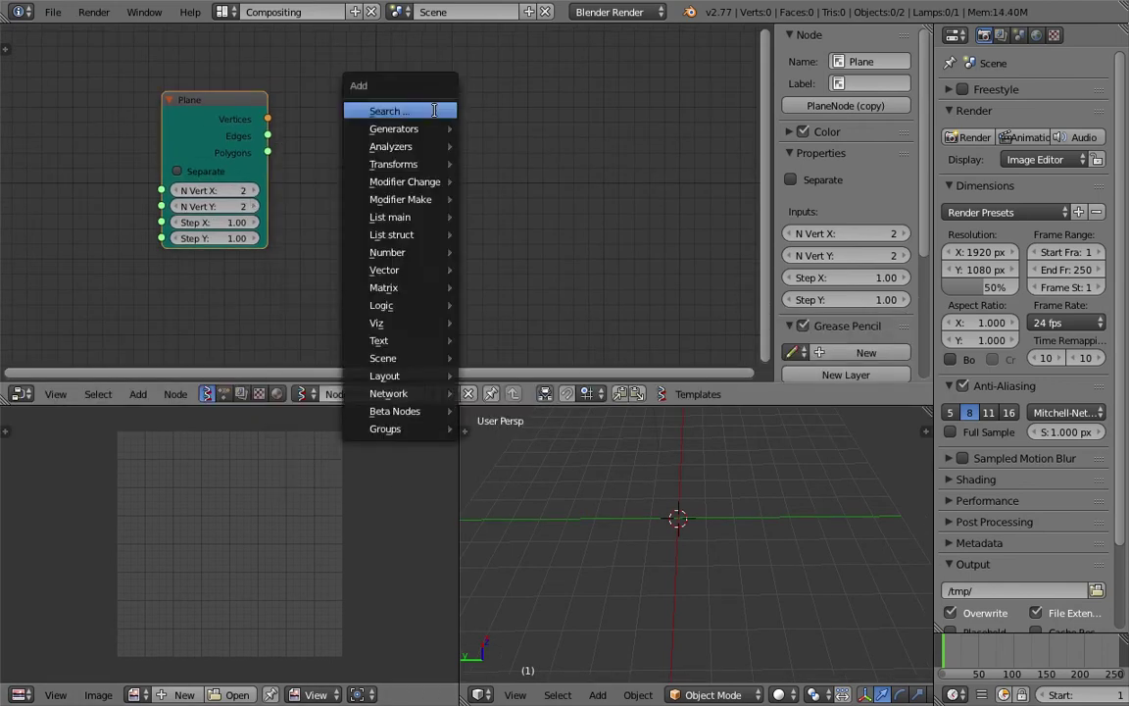
left_click(434, 109)
type("view")
key("Return")
left_click(436, 114)
left_click_drag(268, 118, 436, 224)
left_click_drag(267, 152, 436, 240)
middle_click_drag(483, 283, 431, 283)
Step: Set the Plane node's N Vert X and N Vert Y to 6 and view the grid
left_click(261, 192)
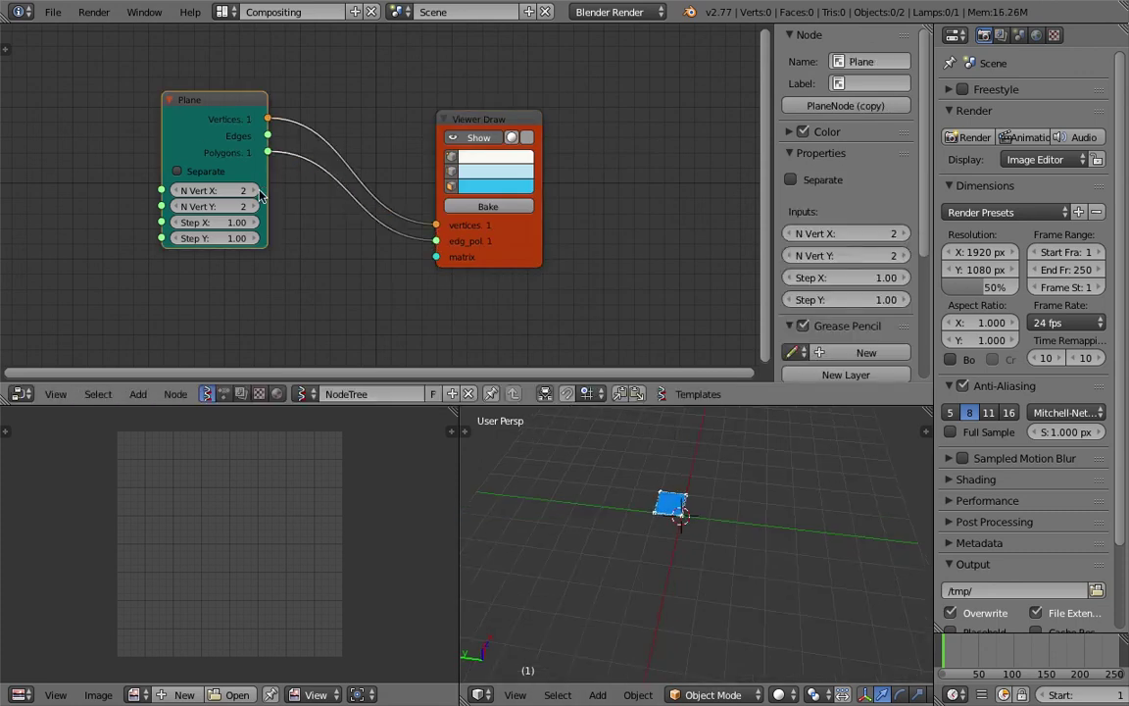
left_click(257, 191)
left_click(258, 191)
left_click(258, 191)
left_click(253, 191)
left_click(253, 207)
left_click(253, 207)
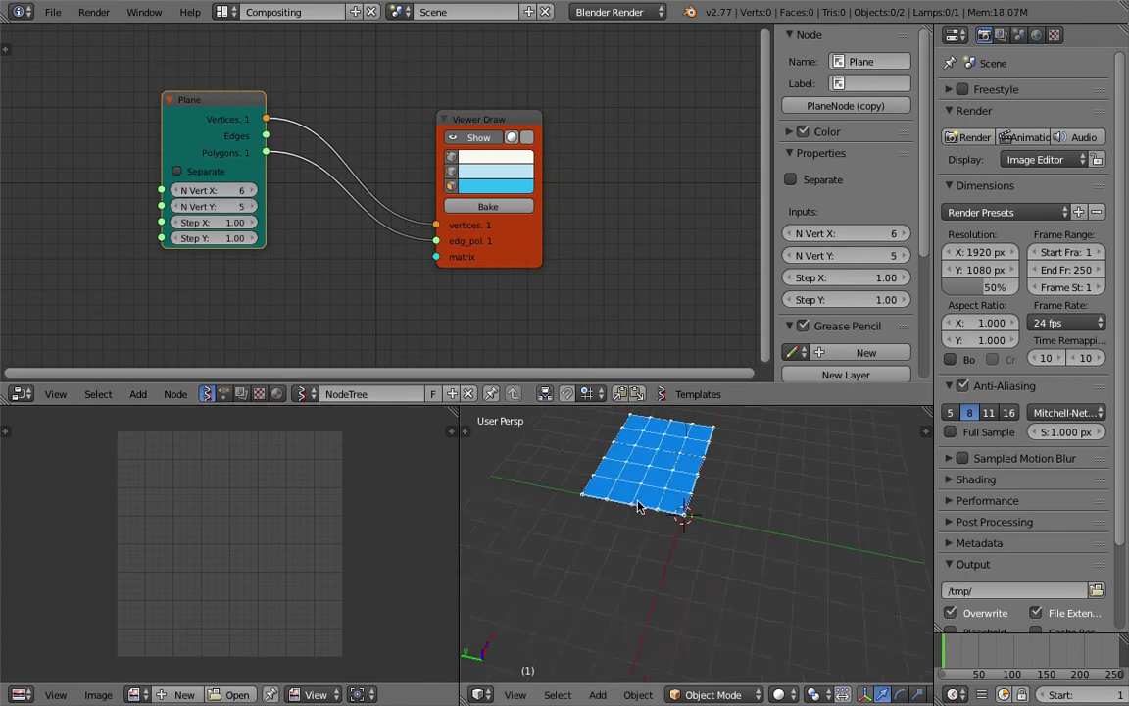
left_click(252, 207)
left_click(253, 207)
middle_click_drag(698, 526, 615, 582)
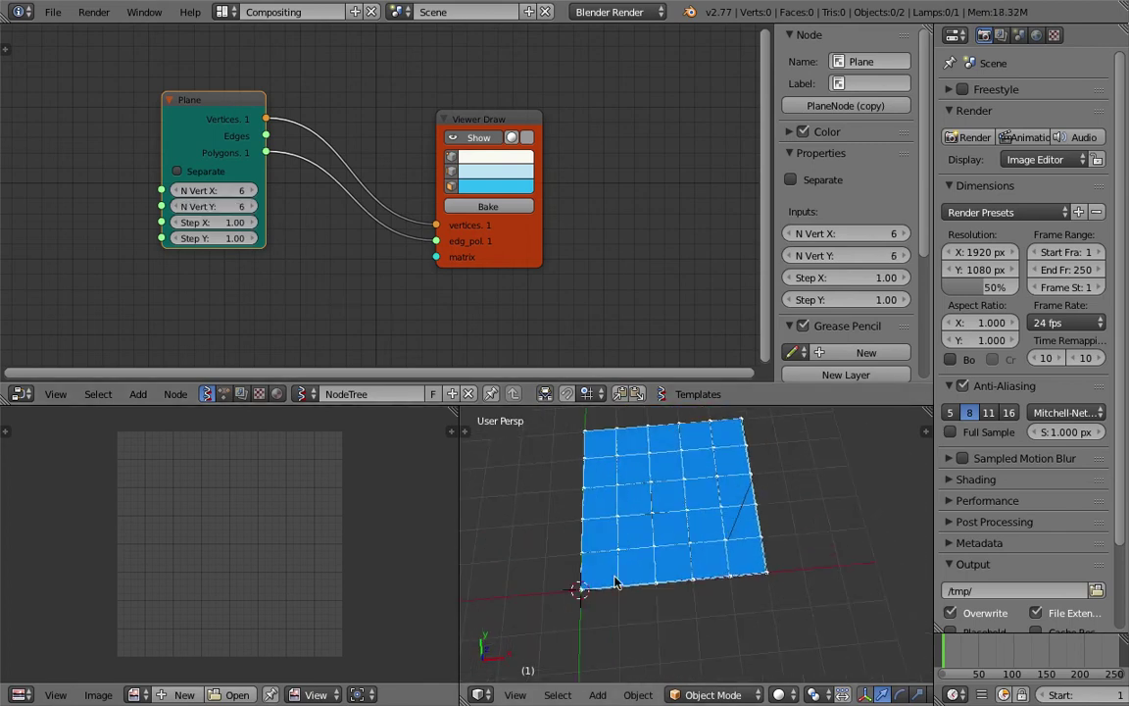
middle_click_drag(677, 479, 658, 519)
middle_click_drag(592, 502, 582, 582)
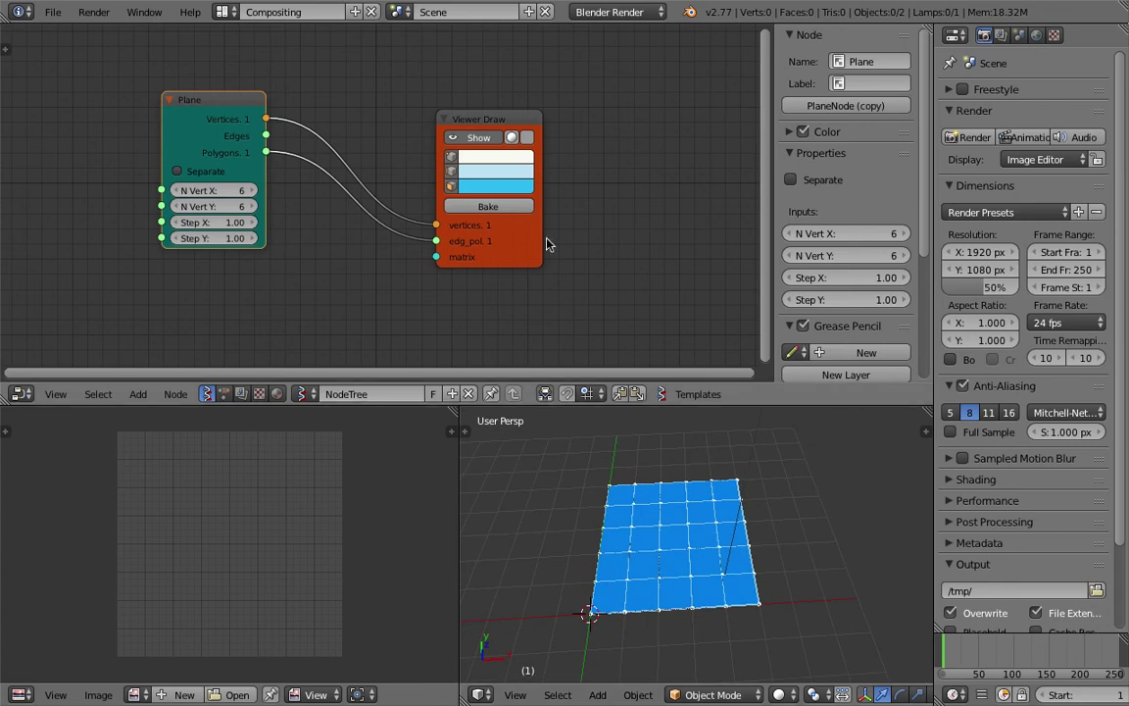
Step: Bake the previewed plane into a mesh and hide the Viewer Draw preview
left_click(480, 138)
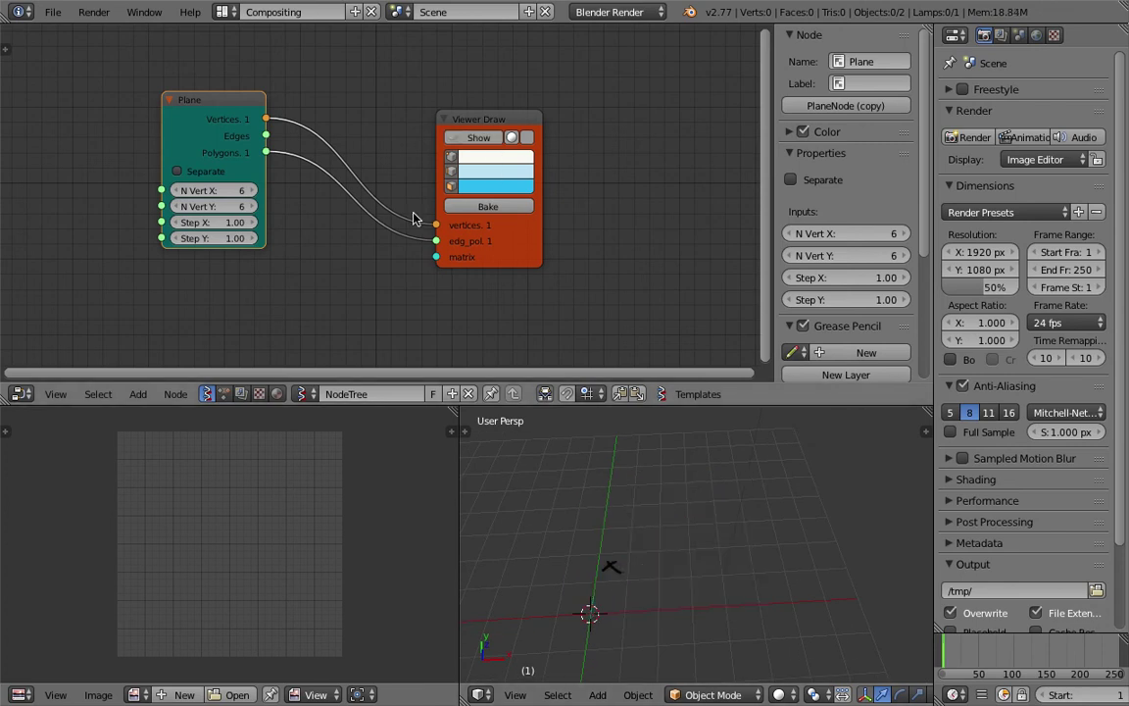
left_click(471, 141)
left_click(490, 206)
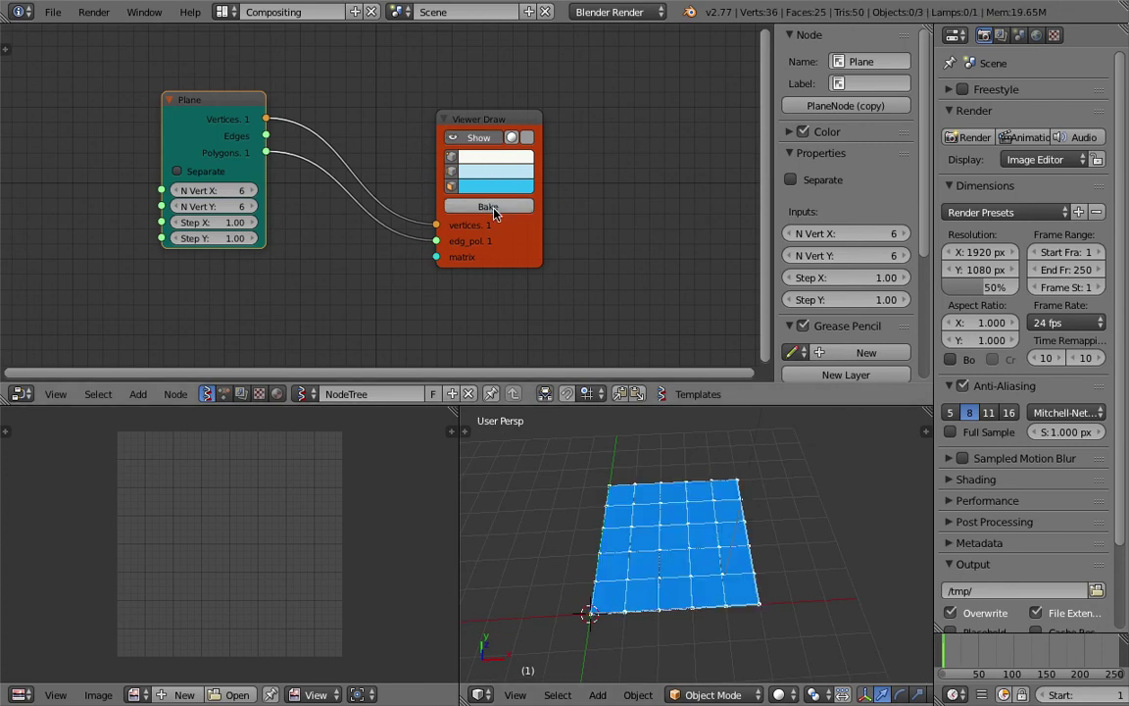
left_click(453, 137)
Step: Mark several faces of the baked plane with grease pencil crosses, then clear the marks
left_click_drag(672, 535, 683, 545)
left_click_drag(684, 536, 672, 545)
left_click_drag(700, 493, 647, 505)
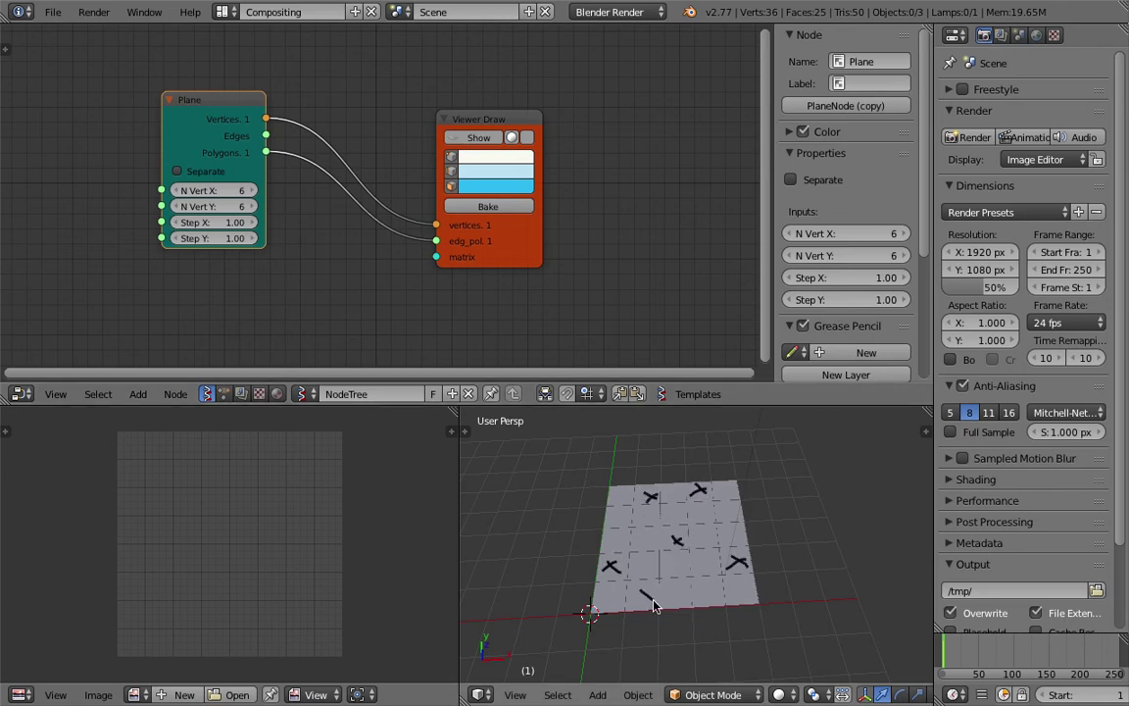
middle_click_drag(637, 538, 731, 542)
key("n")
key("n")
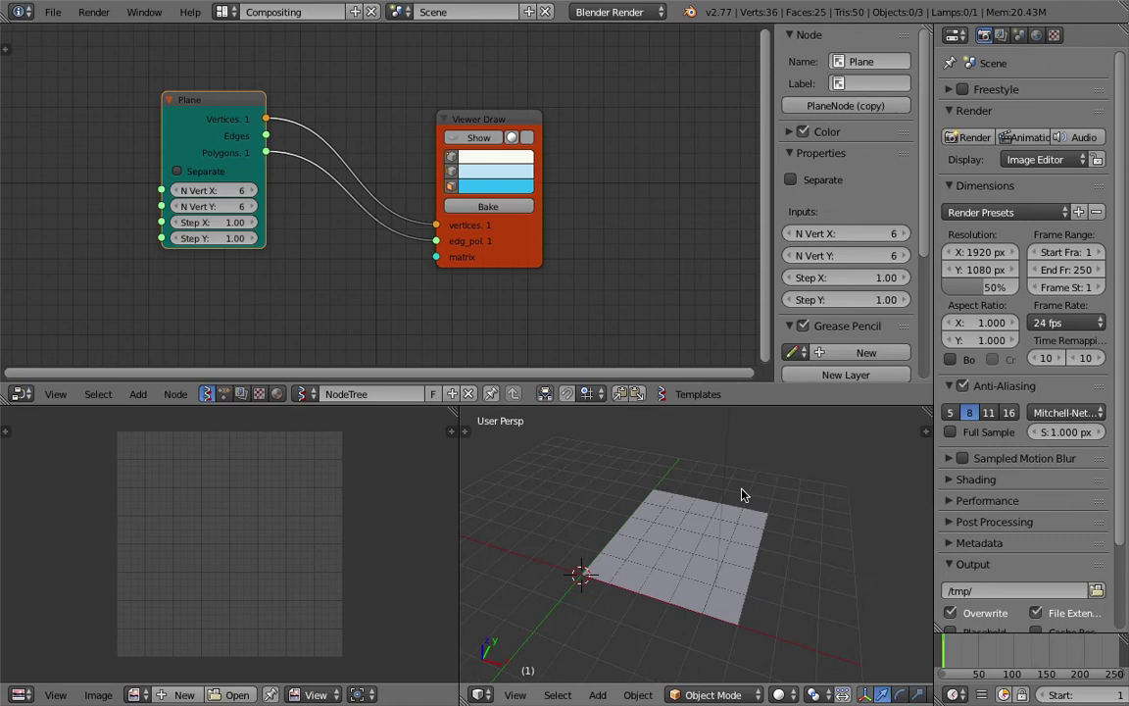
Step: Expand the 3D view over the image editor and add a List Mask (out) node between Plane and Viewer Draw
left_click_drag(456, 413, 279, 432)
mouse_move(454, 496)
middle_mouse_down()
mouse_move(534, 521)
mouse_move(432, 511)
middle_mouse_up()
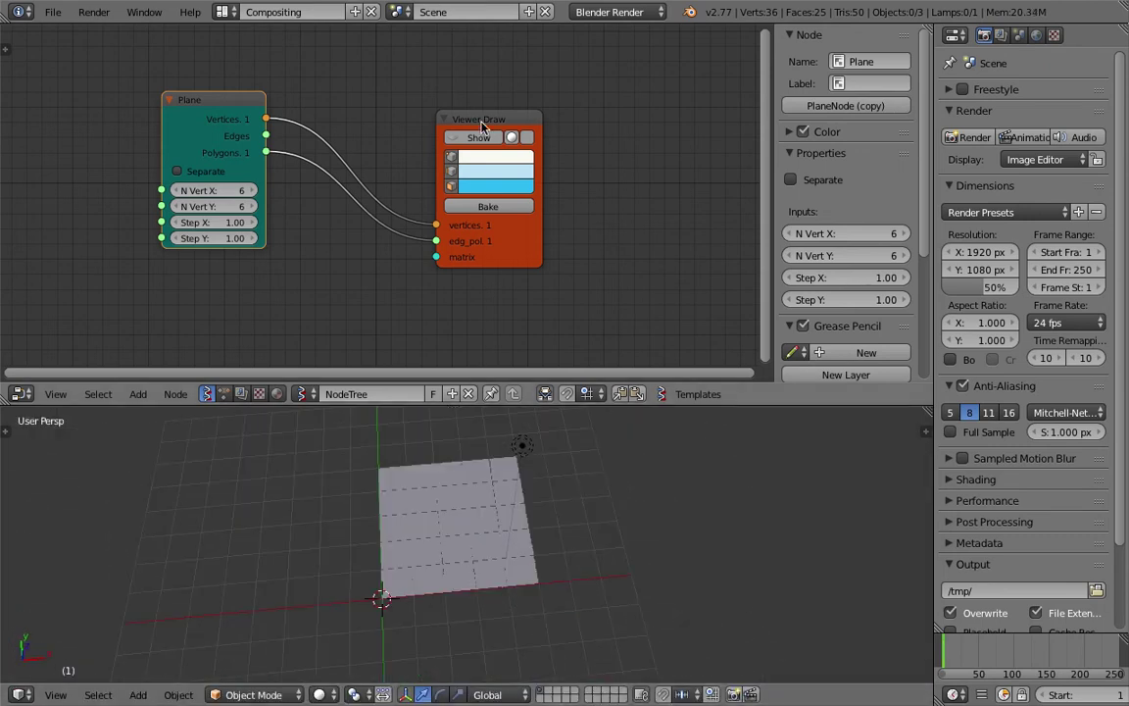
left_click(481, 126)
key("space")
type("list m")
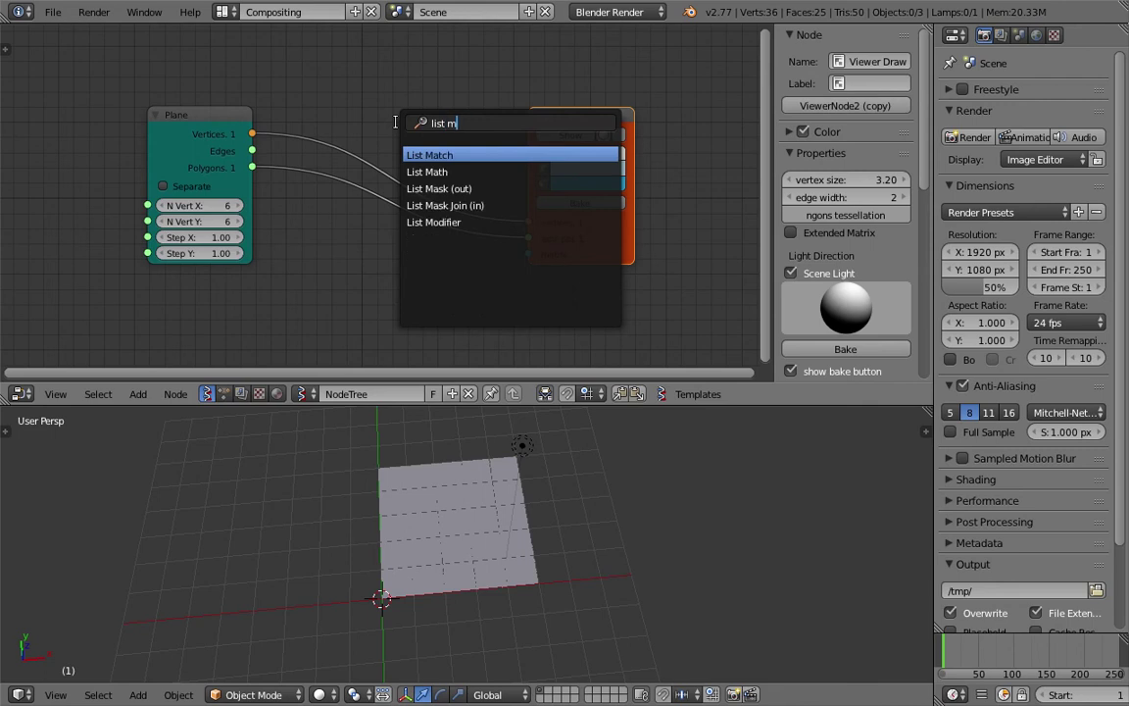
type("ask")
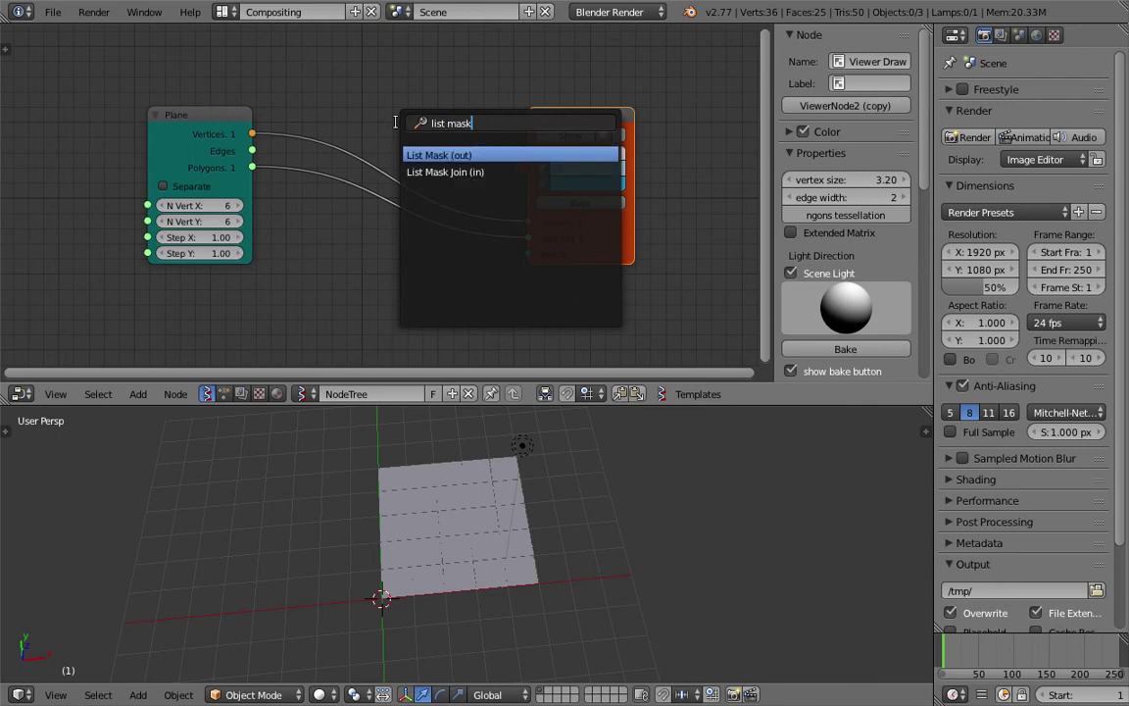
key("Return")
left_click(356, 256)
middle_click_drag(356, 256, 390, 223)
left_click_drag(639, 406, 631, 479)
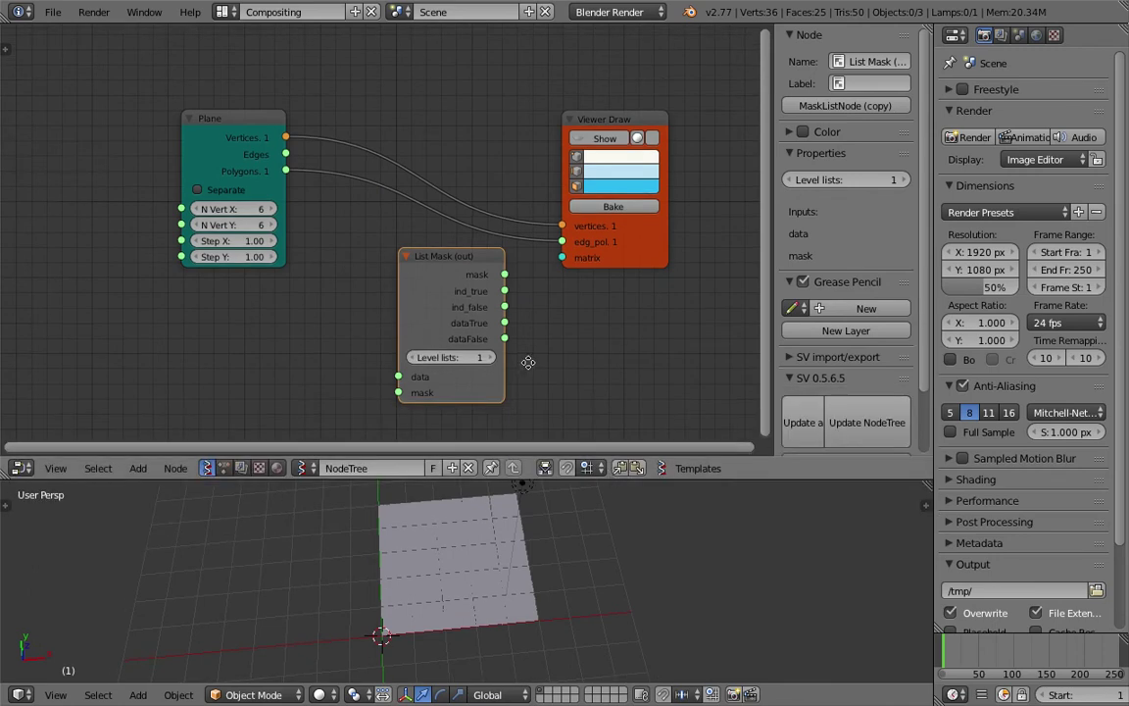
middle_click_drag(527, 358, 518, 347)
scroll(437, 284, "up", 1)
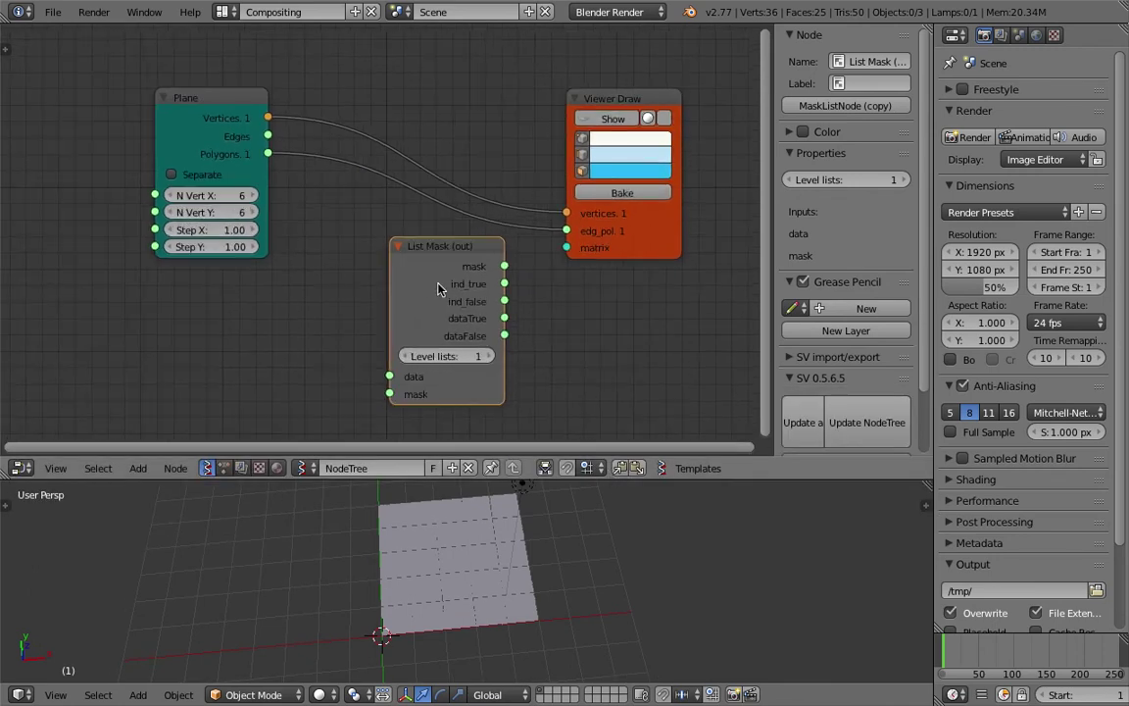
left_click_drag(441, 252, 405, 259)
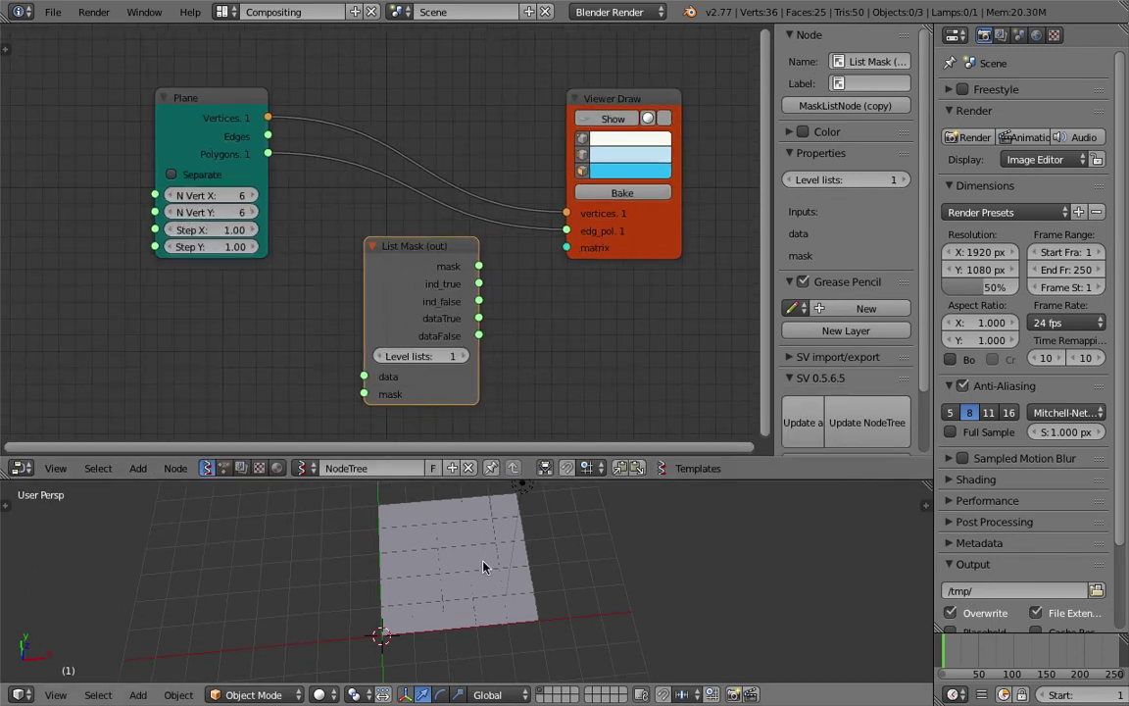
Step: Delete the baked plane mesh, then spread the nodes apart and turn the Viewer Draw preview back on
right_click(460, 561)
key("x")
left_click(441, 565)
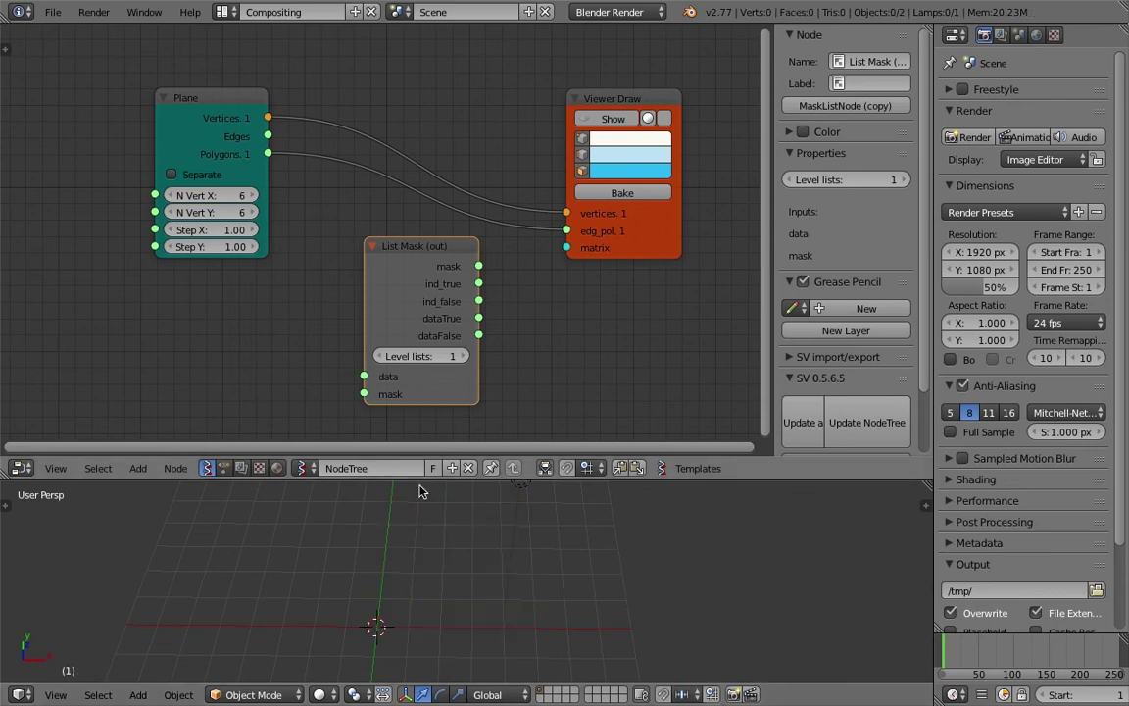
middle_click_drag(419, 223, 415, 220)
left_click_drag(223, 91, 201, 82)
left_click_drag(612, 93, 611, 70)
left_click(604, 92)
middle_click_drag(447, 550, 430, 548)
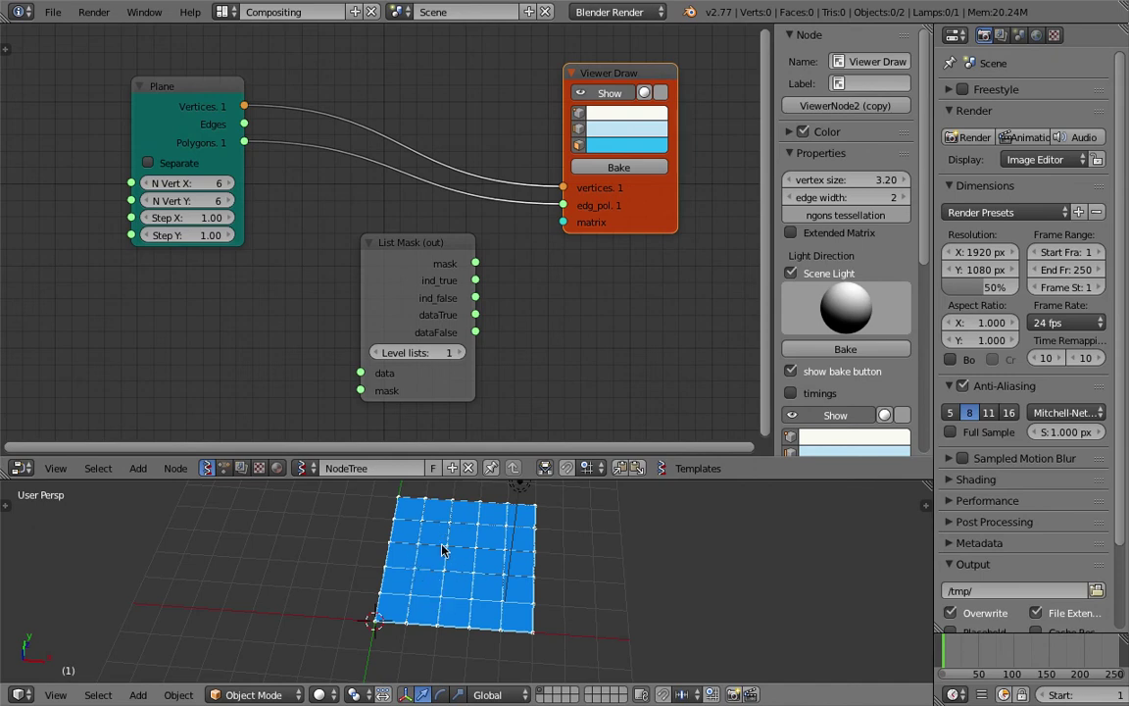
scroll(310, 242, "down", 1)
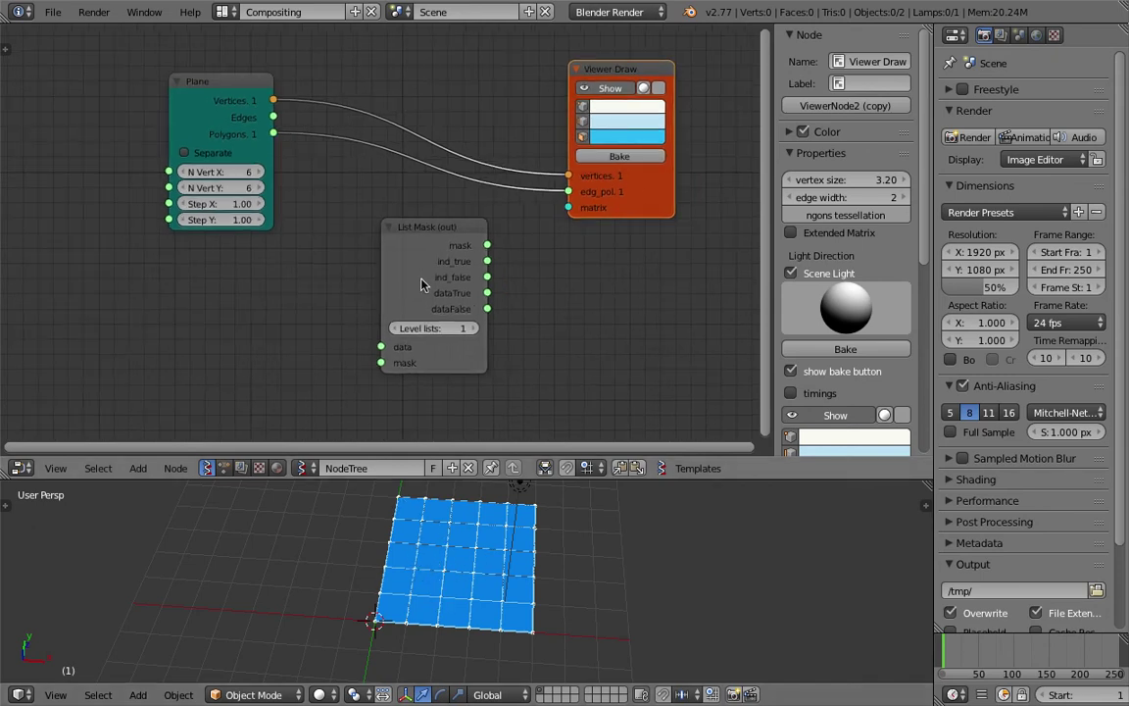
Step: Sketch an arrow to the List Mask's mask input and link the Plane's Polygons to its data input
left_click_drag(444, 241, 442, 243)
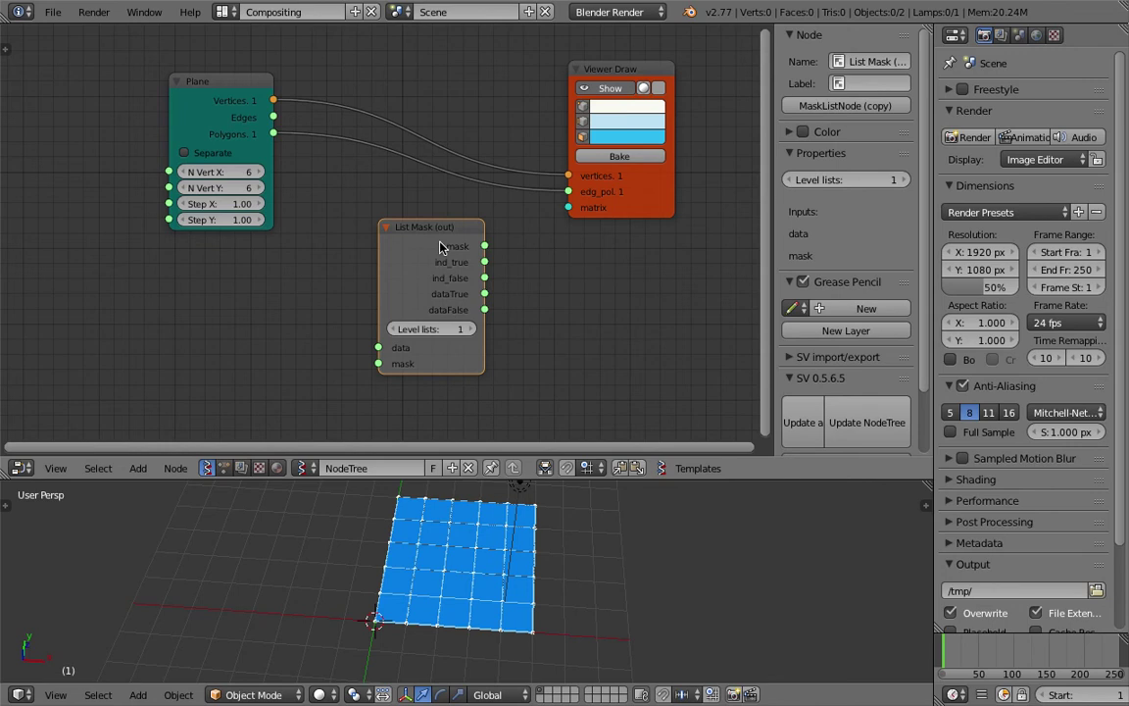
mouse_move(338, 358)
middle_mouse_down()
mouse_move(350, 347)
mouse_move(321, 341)
mouse_move(335, 330)
middle_mouse_up()
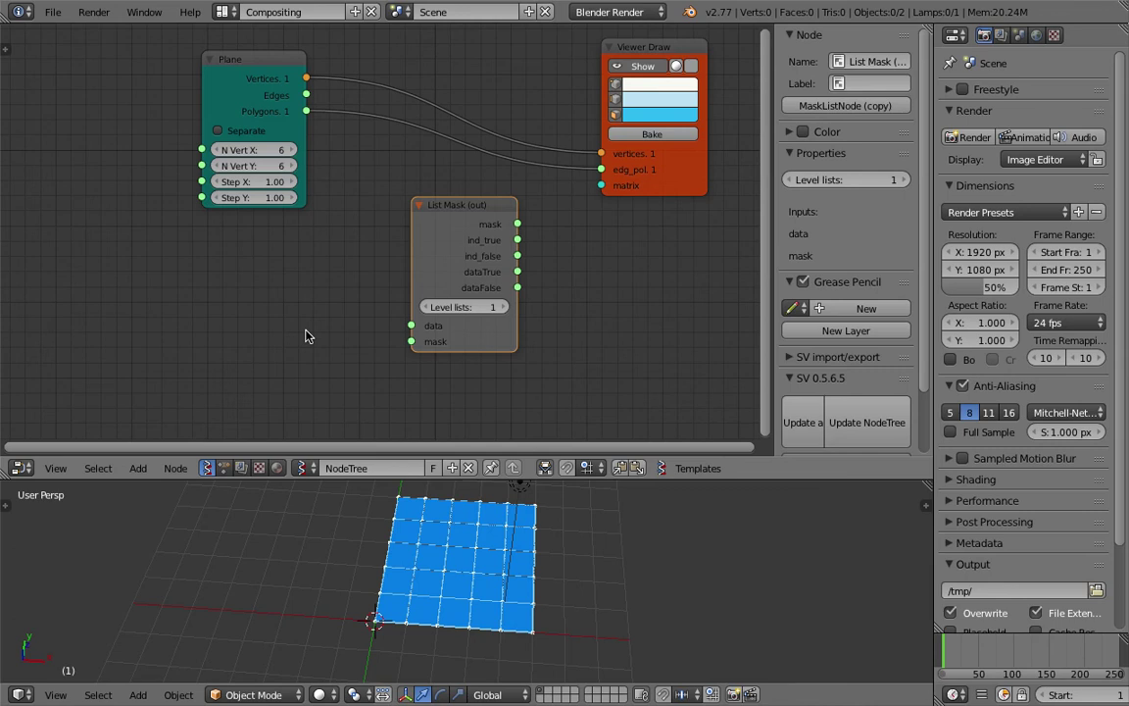
left_click_drag(272, 397, 389, 344)
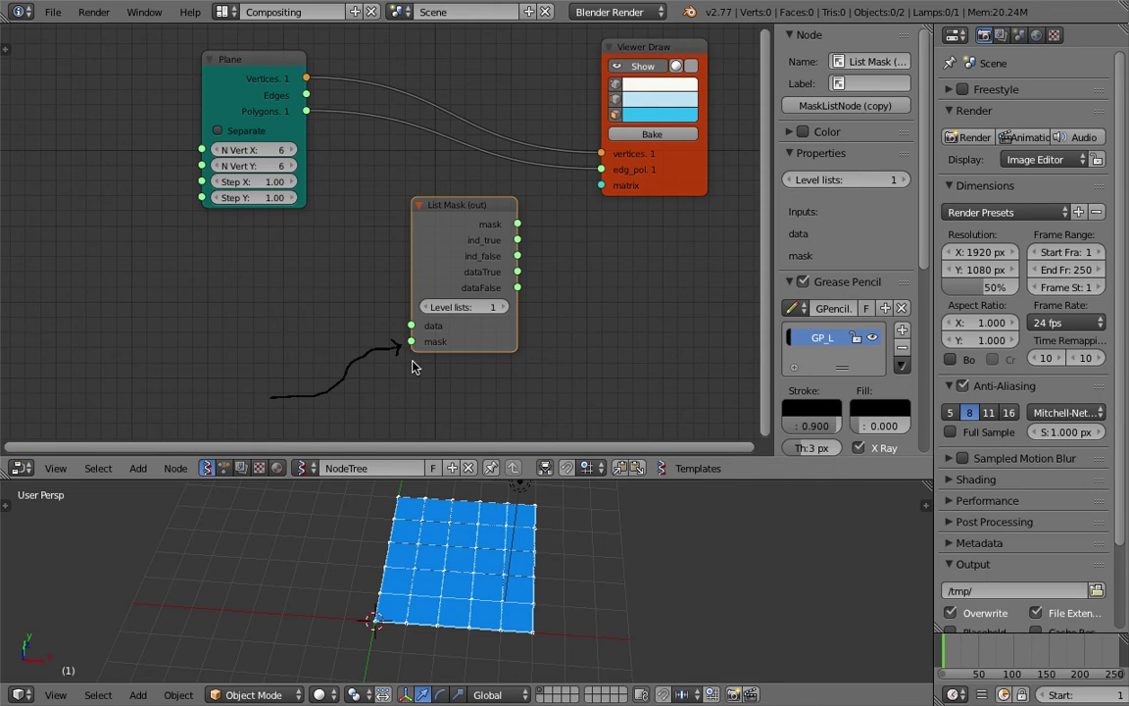
left_click_drag(306, 111, 412, 326)
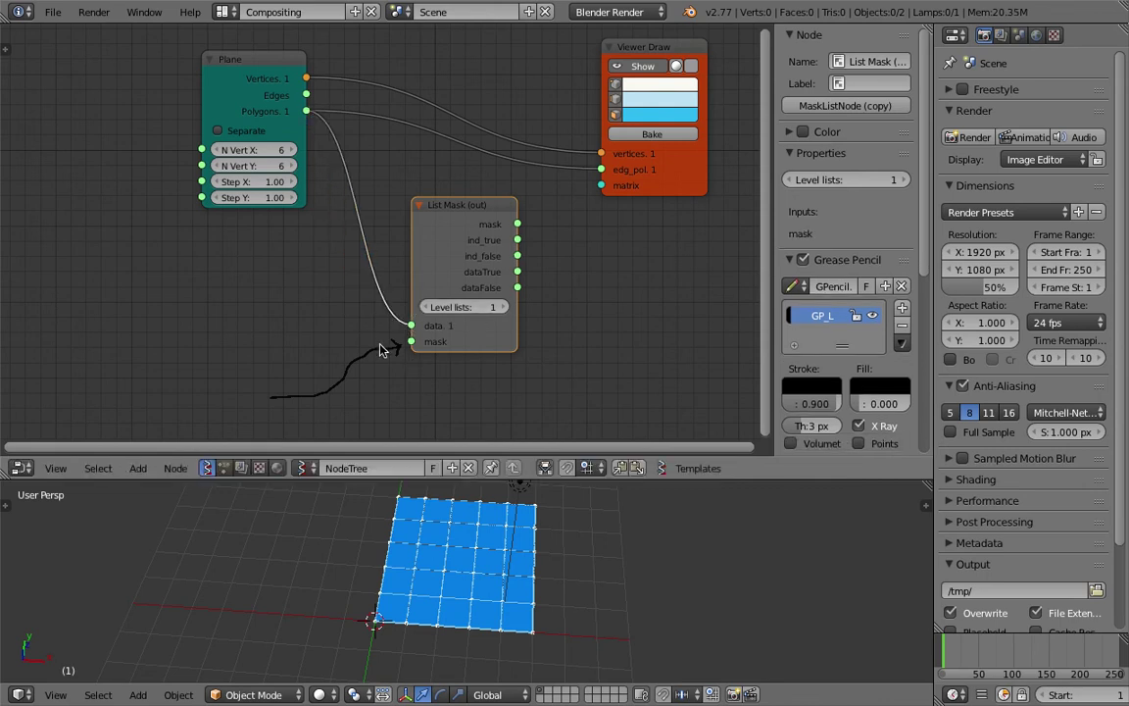
Step: Move the Plane node aside and add a Random node below it
middle_click_drag(328, 369, 358, 303)
mouse_move(454, 307)
middle_mouse_down()
mouse_move(323, 296)
mouse_move(417, 275)
middle_mouse_up()
scroll(316, 314, "down", 1)
middle_click_drag(223, 242, 275, 246)
scroll(192, 266, "down", 1)
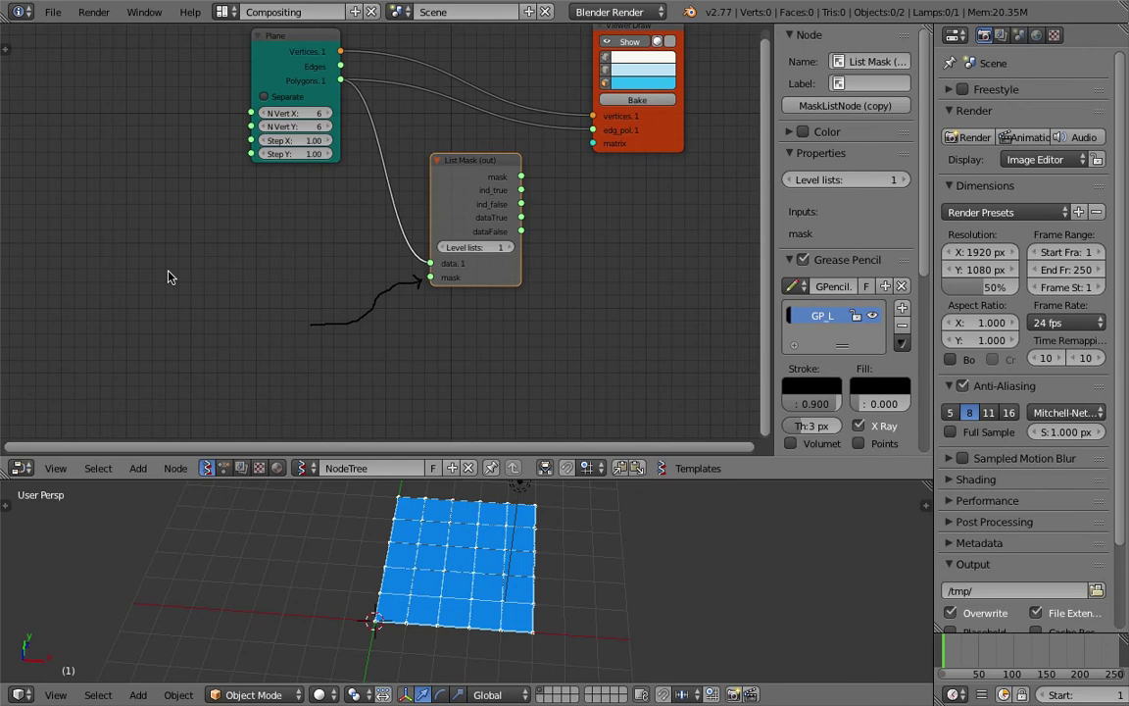
left_click_drag(282, 45, 219, 52)
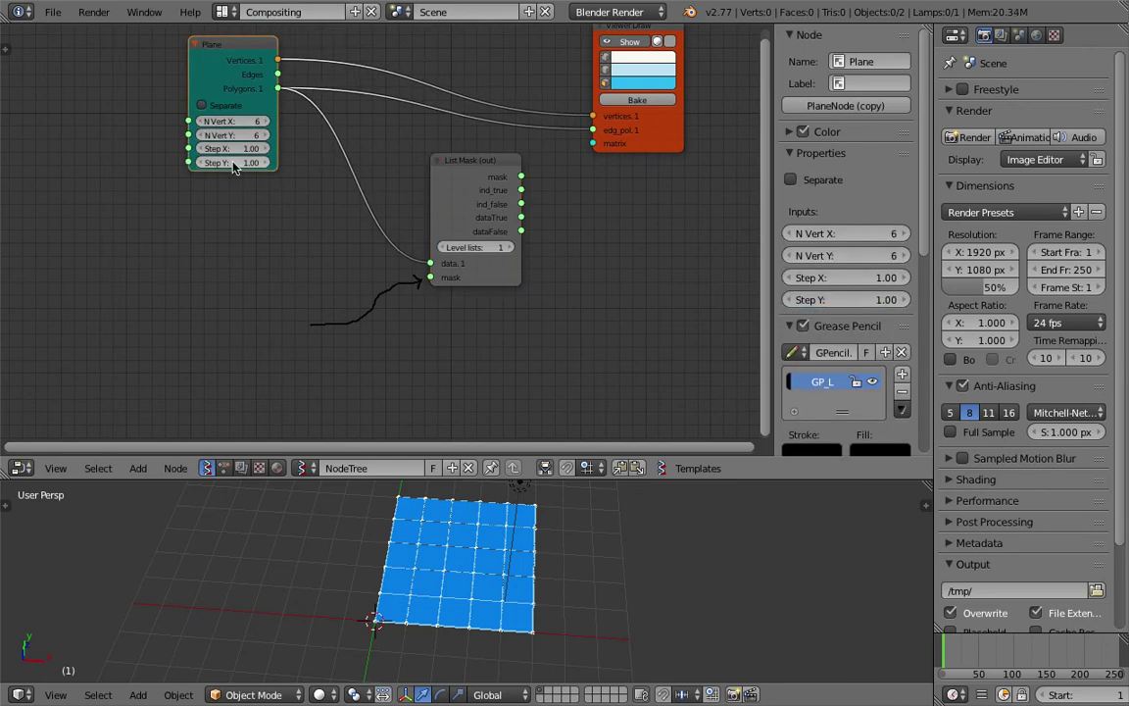
key("shift+a")
left_click(194, 258)
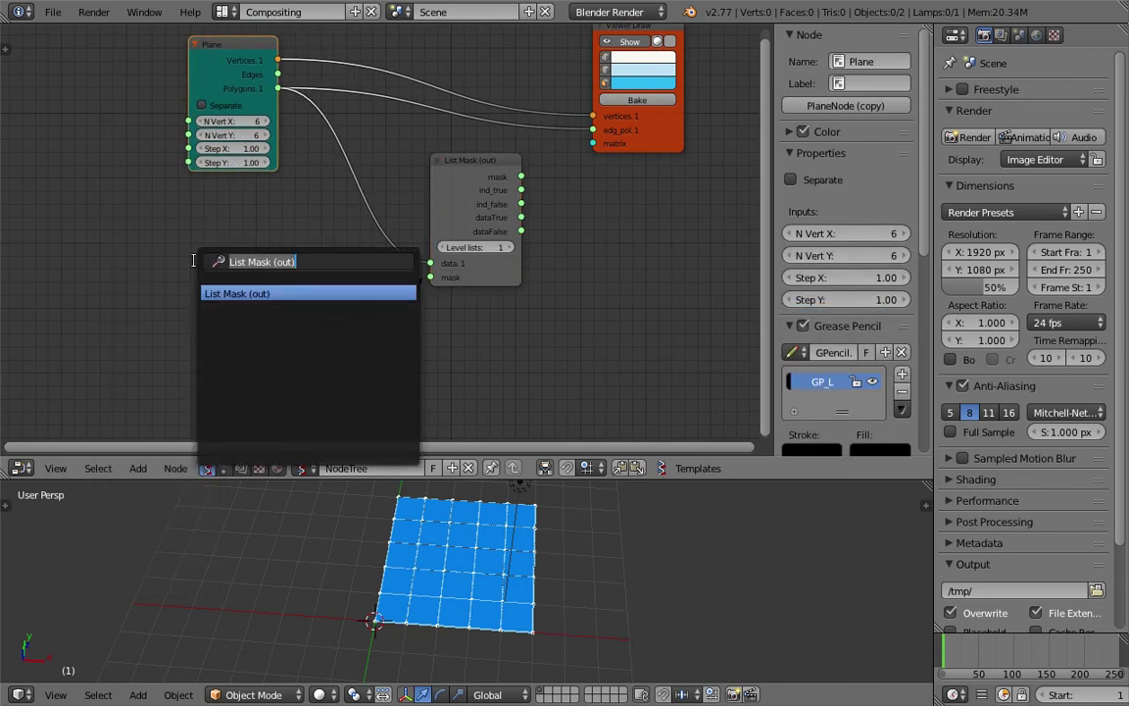
type("random")
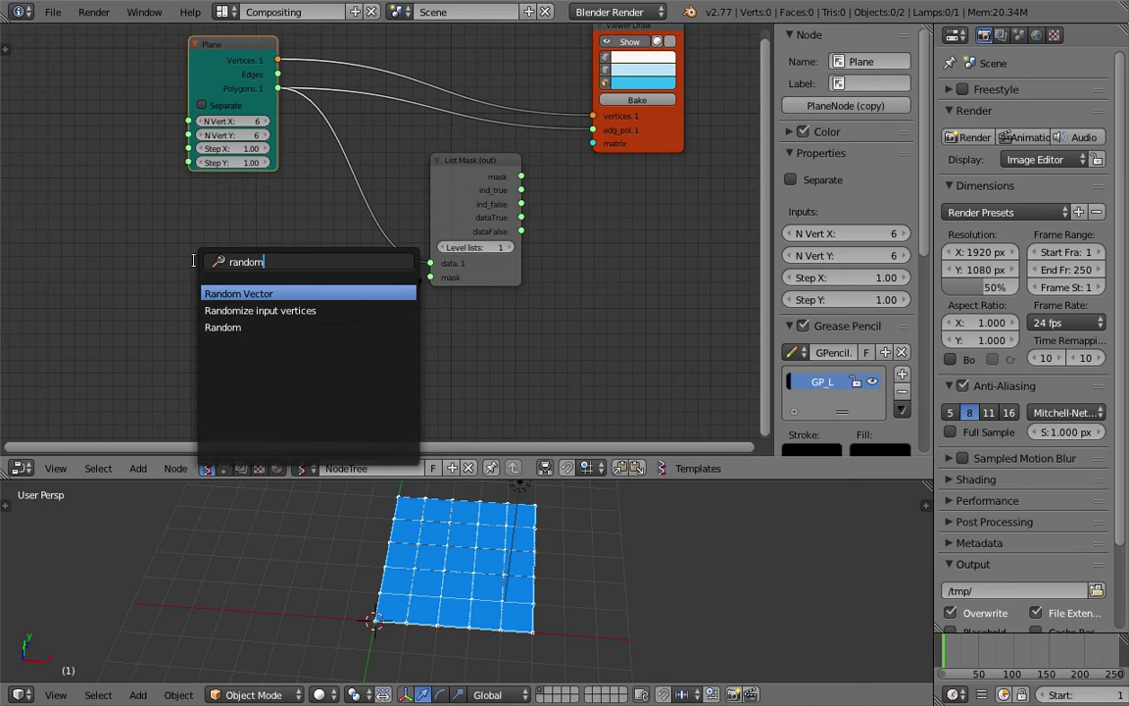
key("Down")
key("Down")
key("Return")
left_click(122, 271)
Step: Reposition the Random and Plane nodes to leave room for another node between them
middle_click_drag(172, 303, 183, 257)
left_click(163, 270)
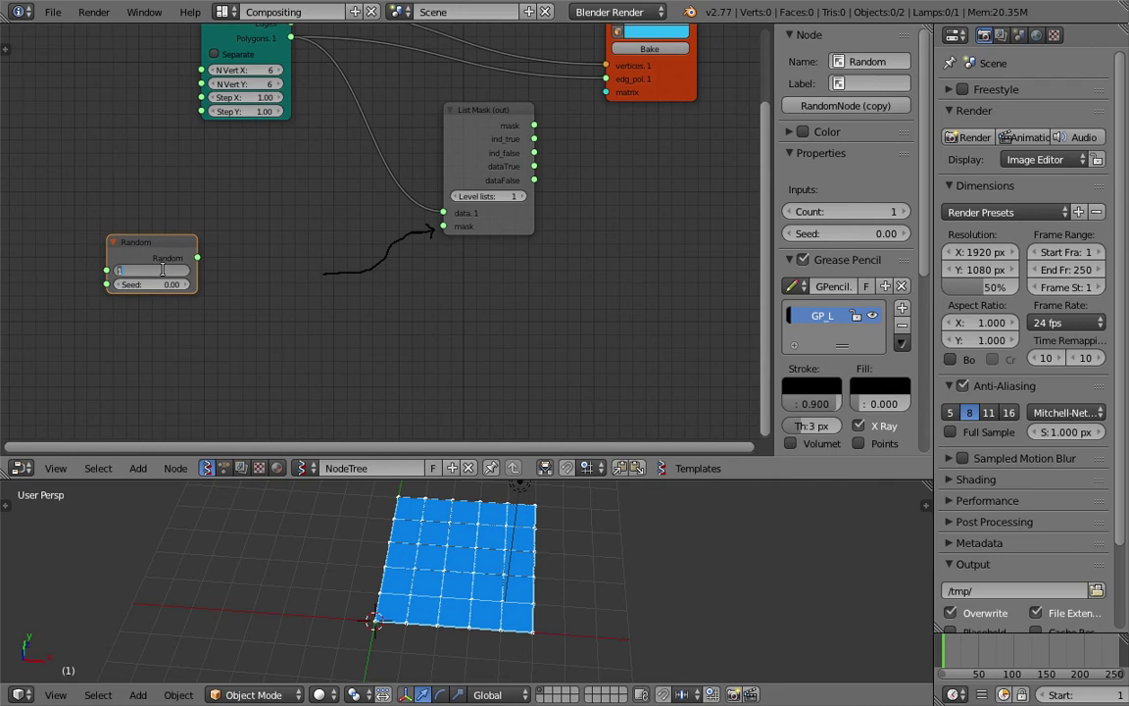
left_click(189, 175)
scroll(189, 174, "down", 1)
middle_click_drag(189, 175, 231, 215)
left_click_drag(211, 289, 221, 297)
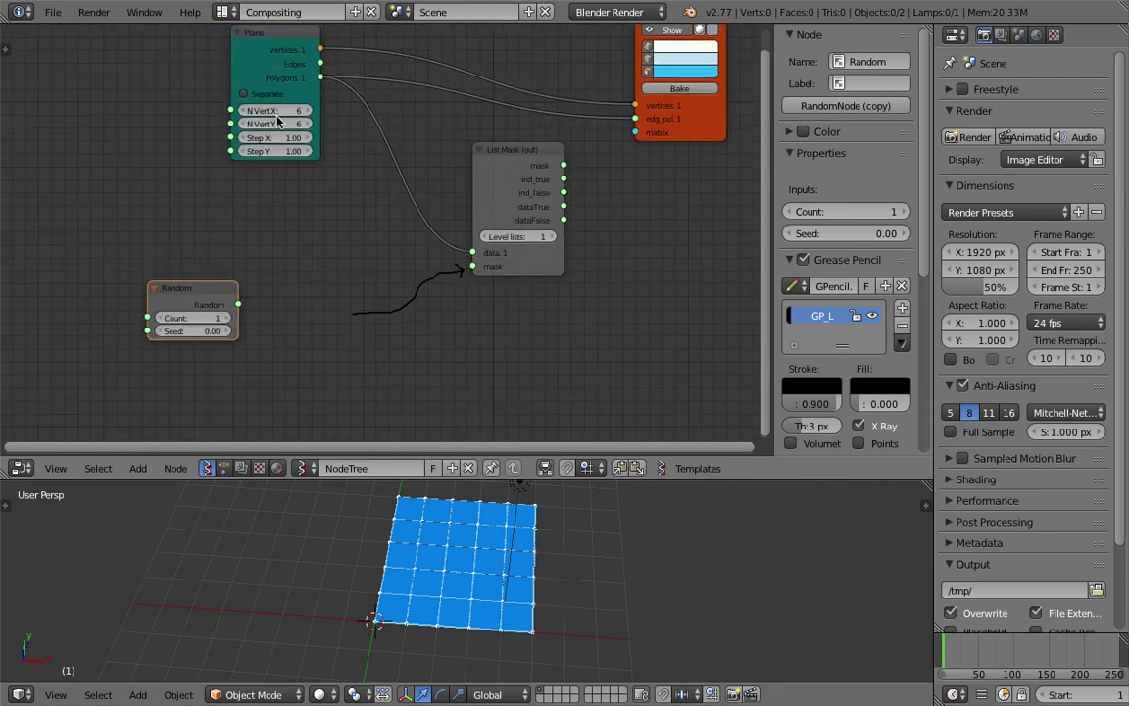
left_click_drag(286, 52, 217, 46)
Step: Add a List Length node between the Plane and Random nodes
key("shift+a")
left_click(207, 211)
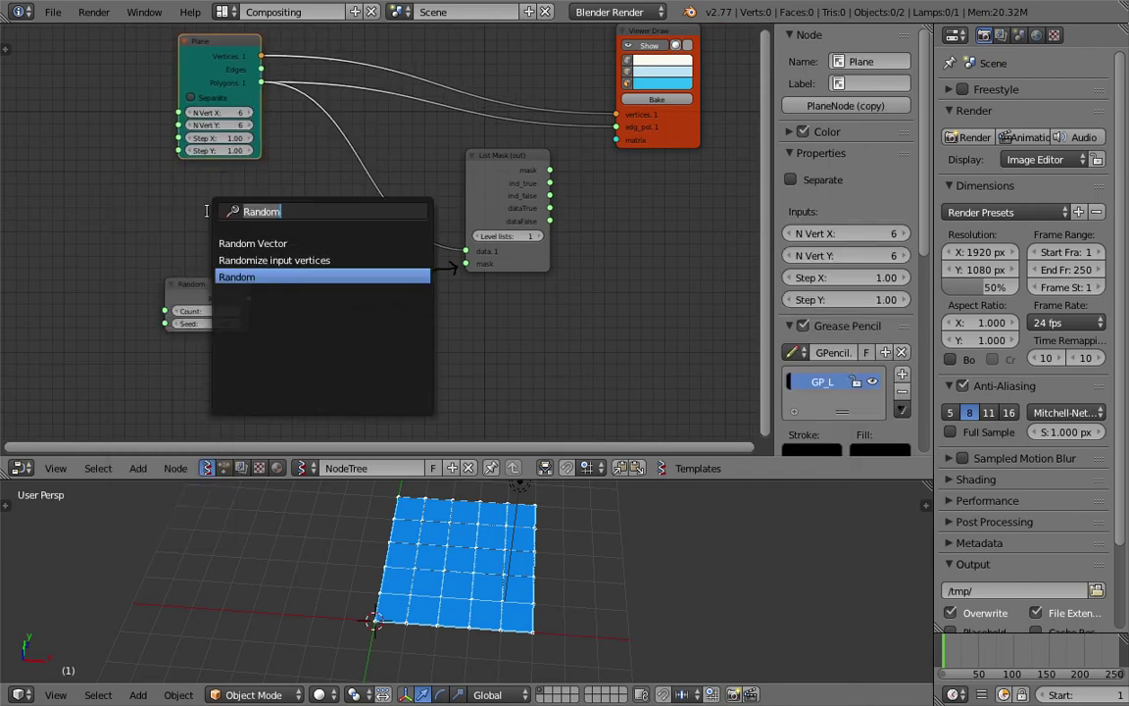
type("list")
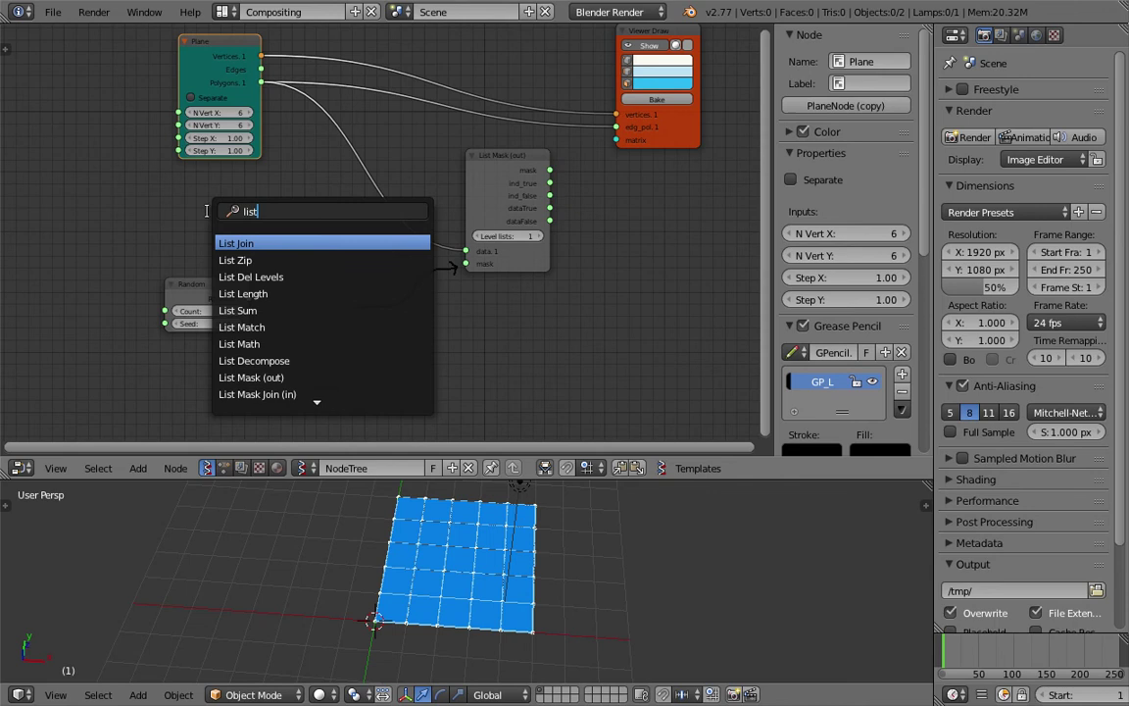
type(" len")
key("Return")
left_click(238, 181)
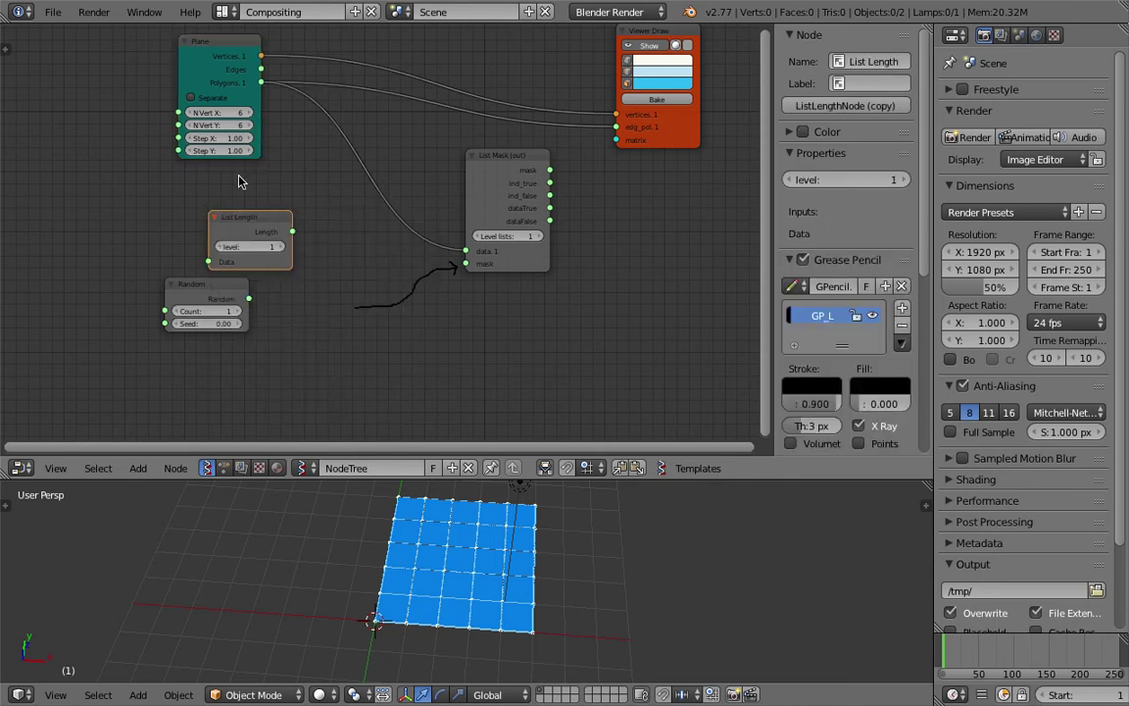
Step: Link the Plane's Polygons to List Length's Data input and its Length output to Random's Count, arranging both nodes below the Plane
left_click_drag(264, 85, 209, 263)
left_click_drag(250, 217, 169, 304)
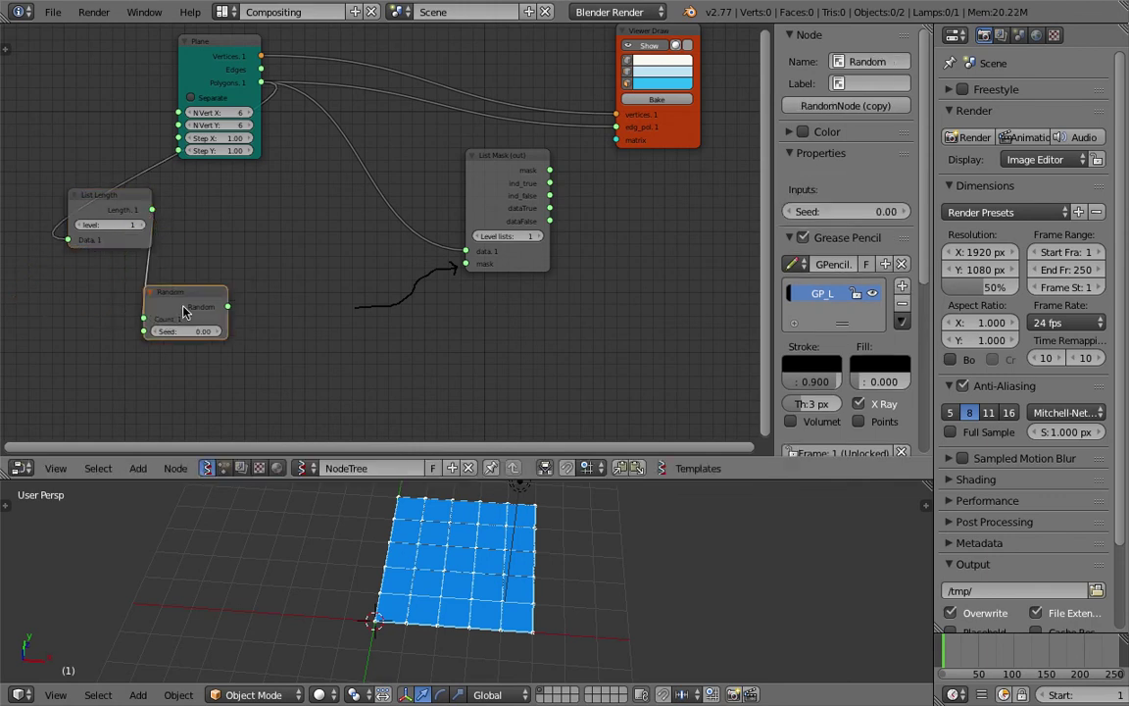
middle_click_drag(244, 357, 226, 354)
scroll(218, 351, "up", 1)
middle_click_drag(465, 593, 472, 590)
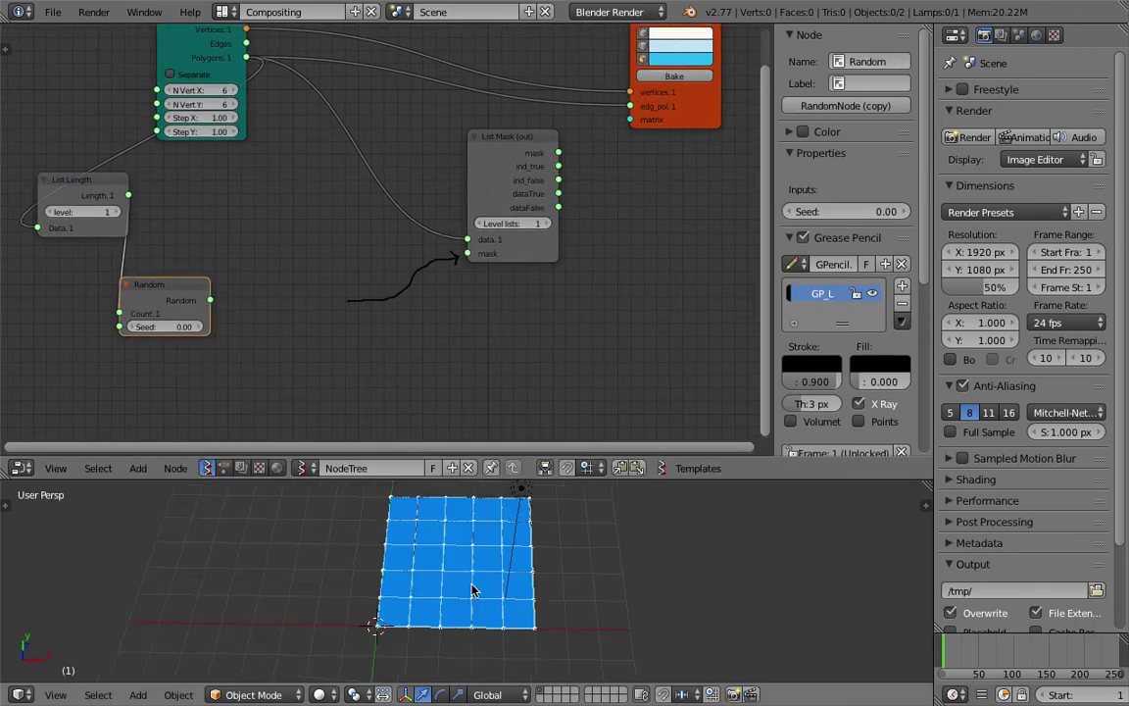
middle_click_drag(419, 553, 419, 556)
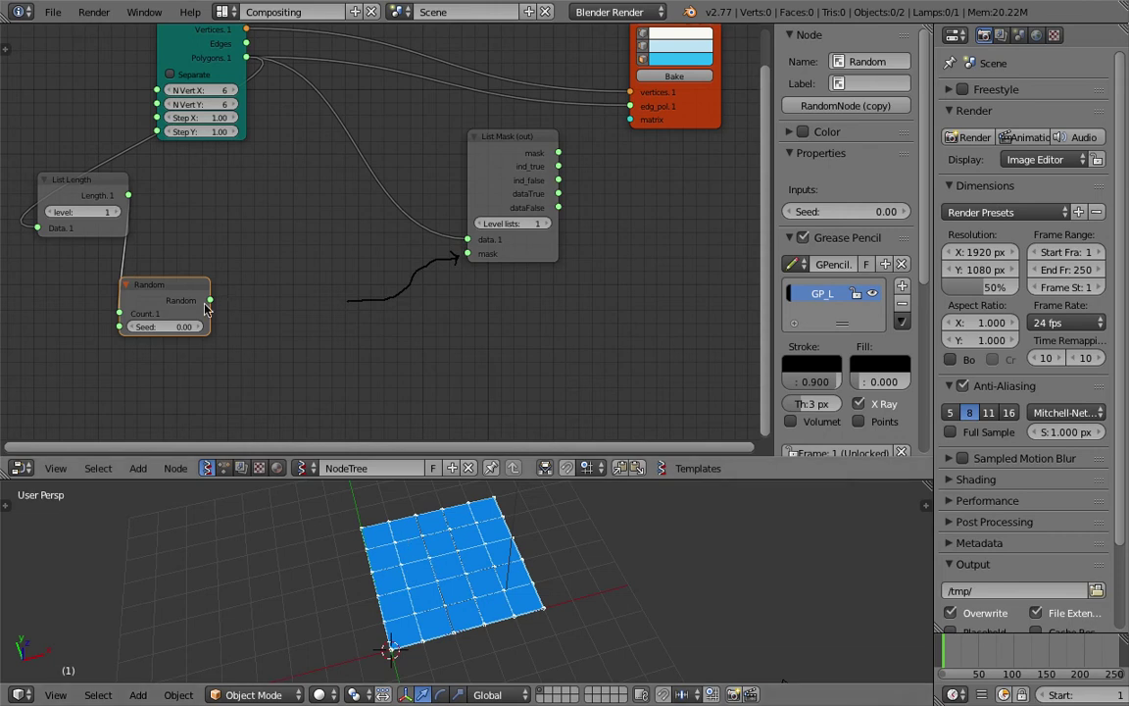
left_click_drag(194, 294, 203, 290)
middle_click_drag(424, 531, 378, 514)
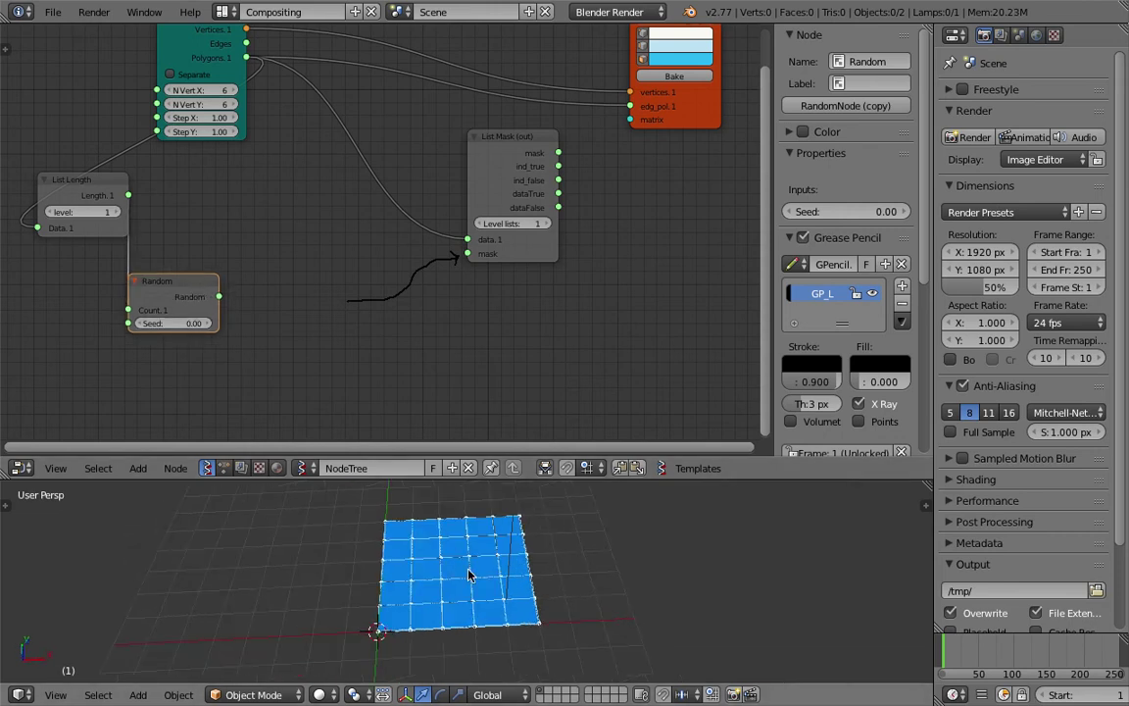
middle_click_drag(453, 557, 436, 547)
Step: Add a Viewer text node beside Random and link the Random output to its edg_pol input
key("shift+a")
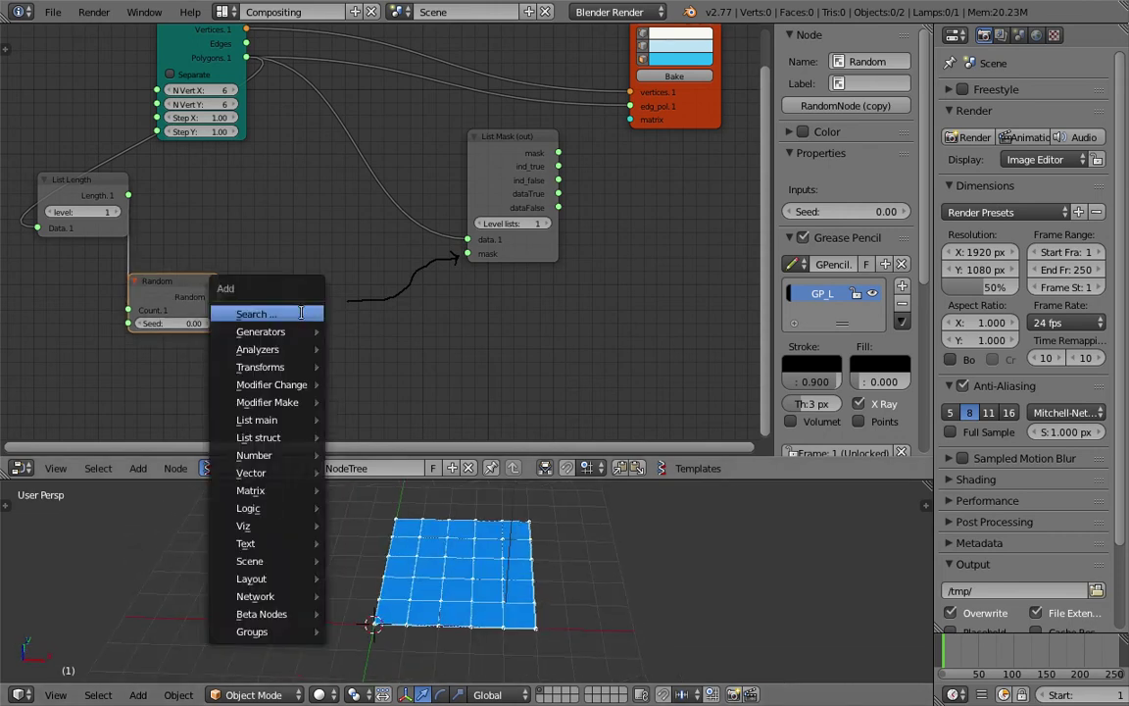
left_click(301, 312)
type("te")
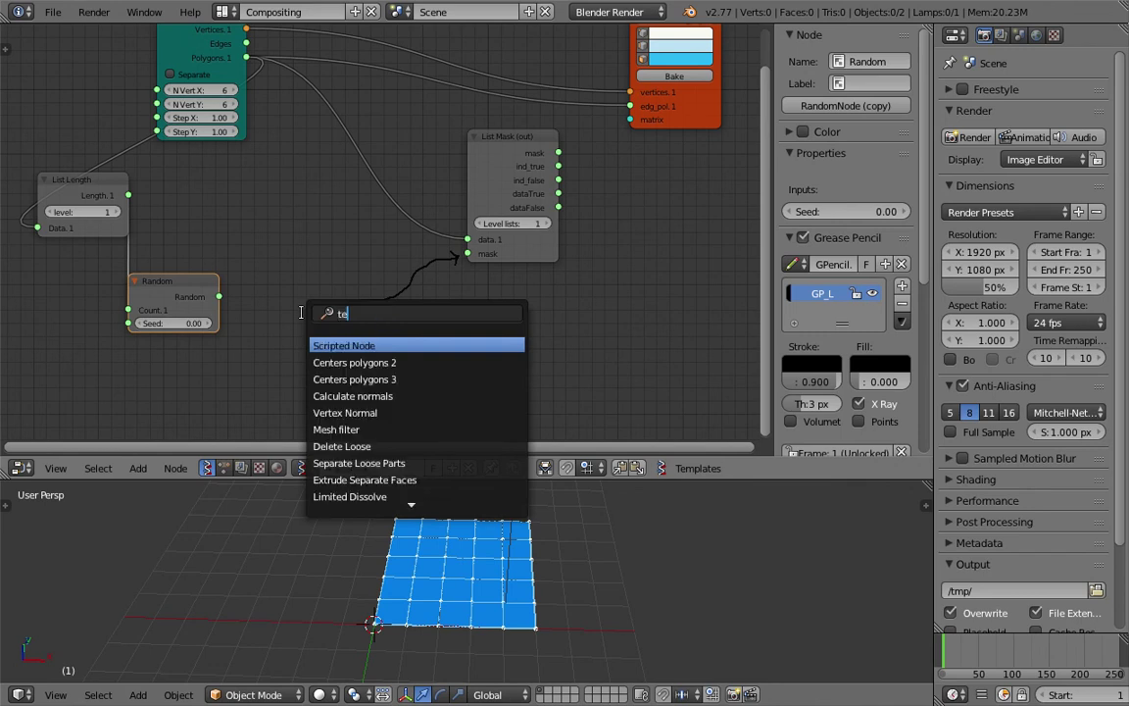
type("xt viview")
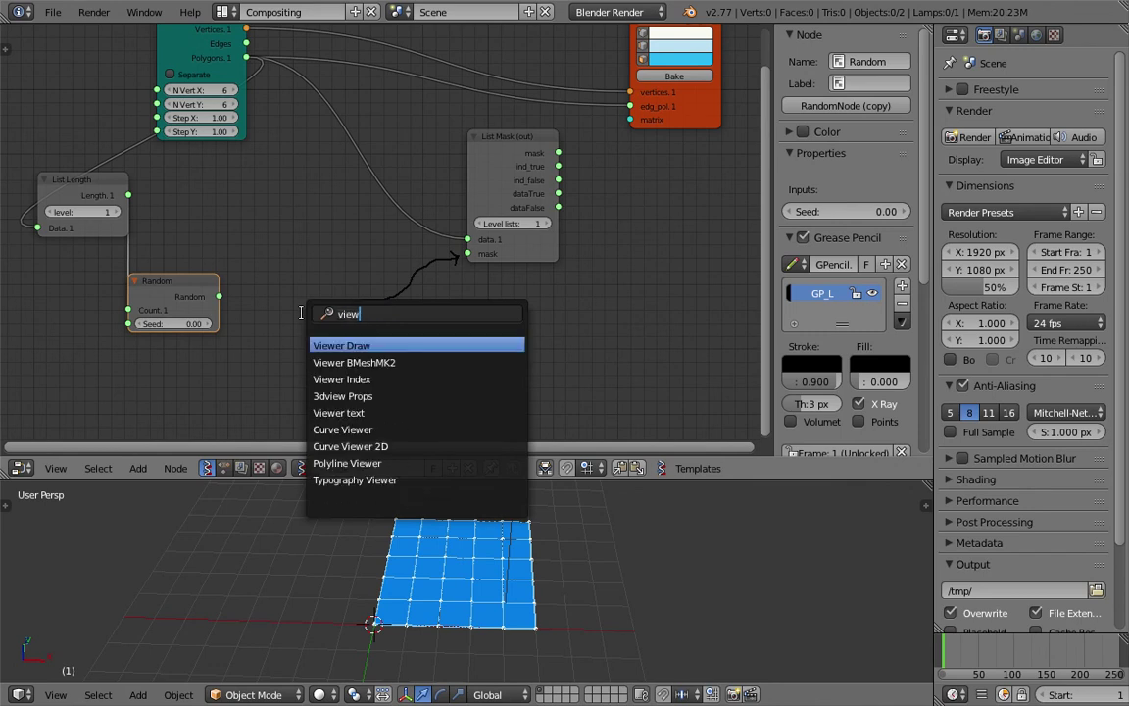
key("Down")
key("Down")
key("Down")
key("Down")
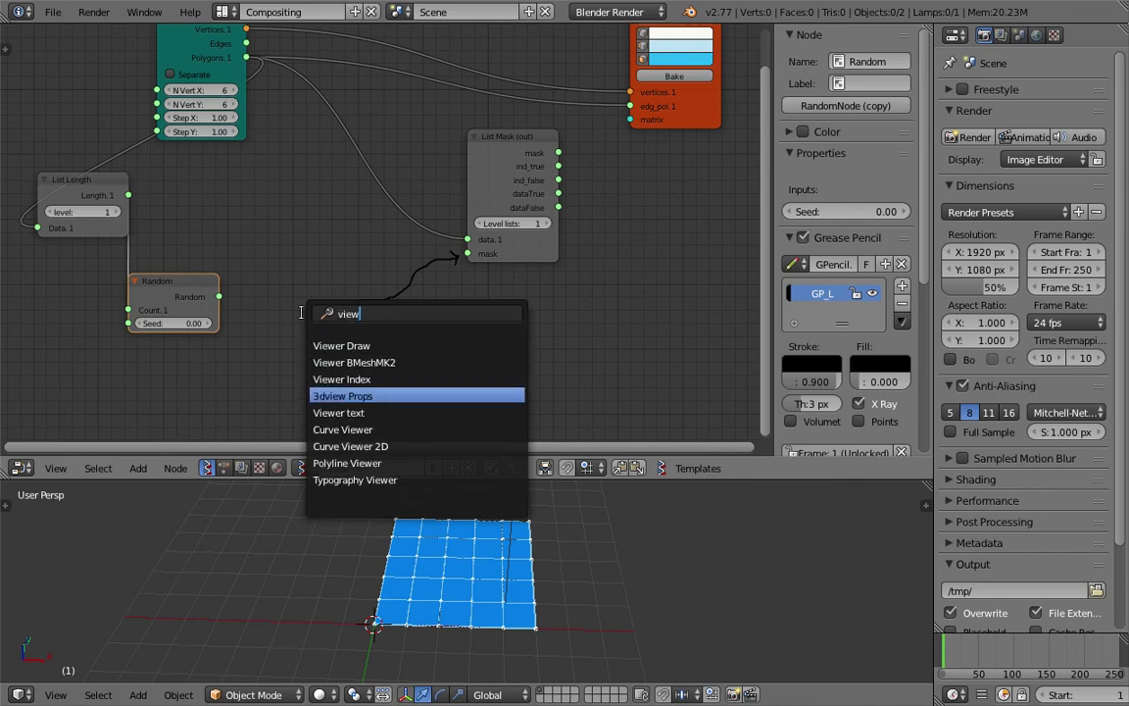
key("Return")
left_click(302, 315)
left_click_drag(218, 296, 303, 405)
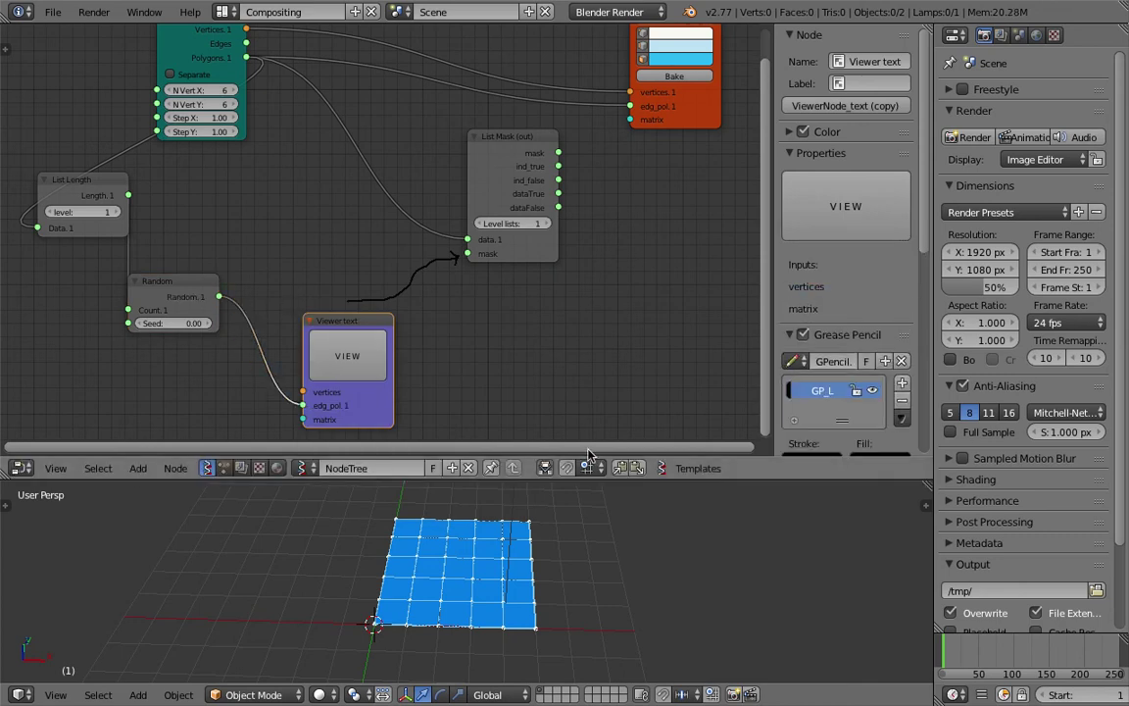
Step: Split the 3D view, turn one half into a Text Editor and show the polygons list in the Sverchok_viewer text
left_click_drag(933, 498, 551, 588)
left_click(20, 694)
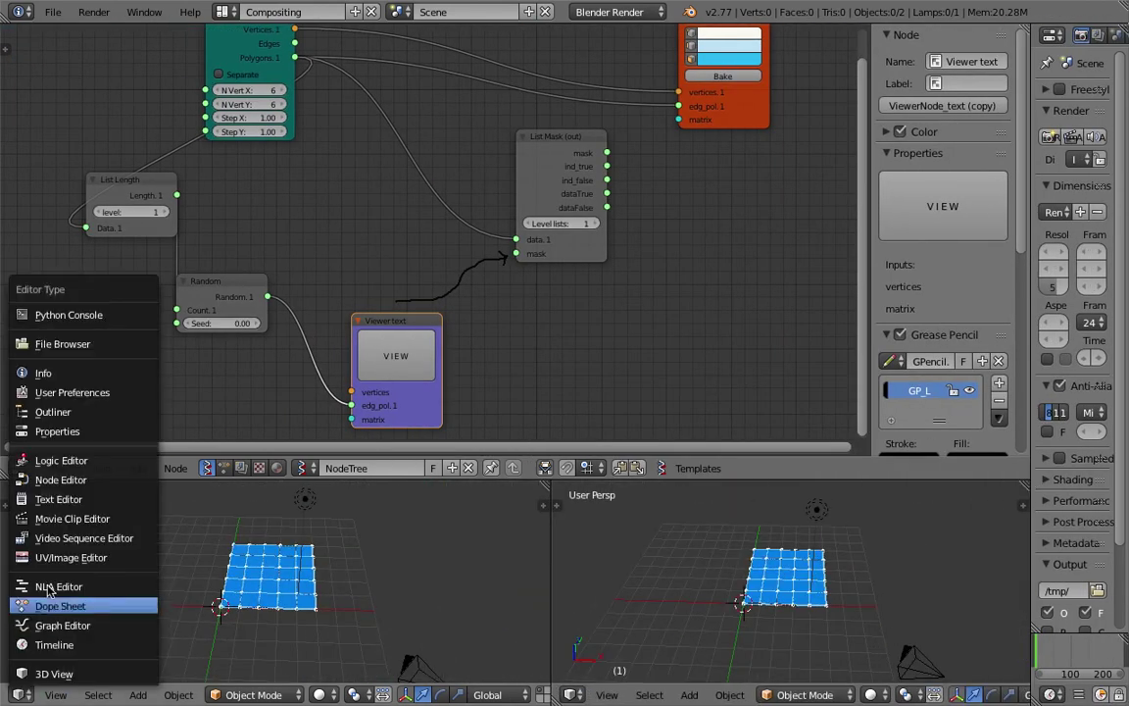
left_click(34, 499)
left_click(186, 695)
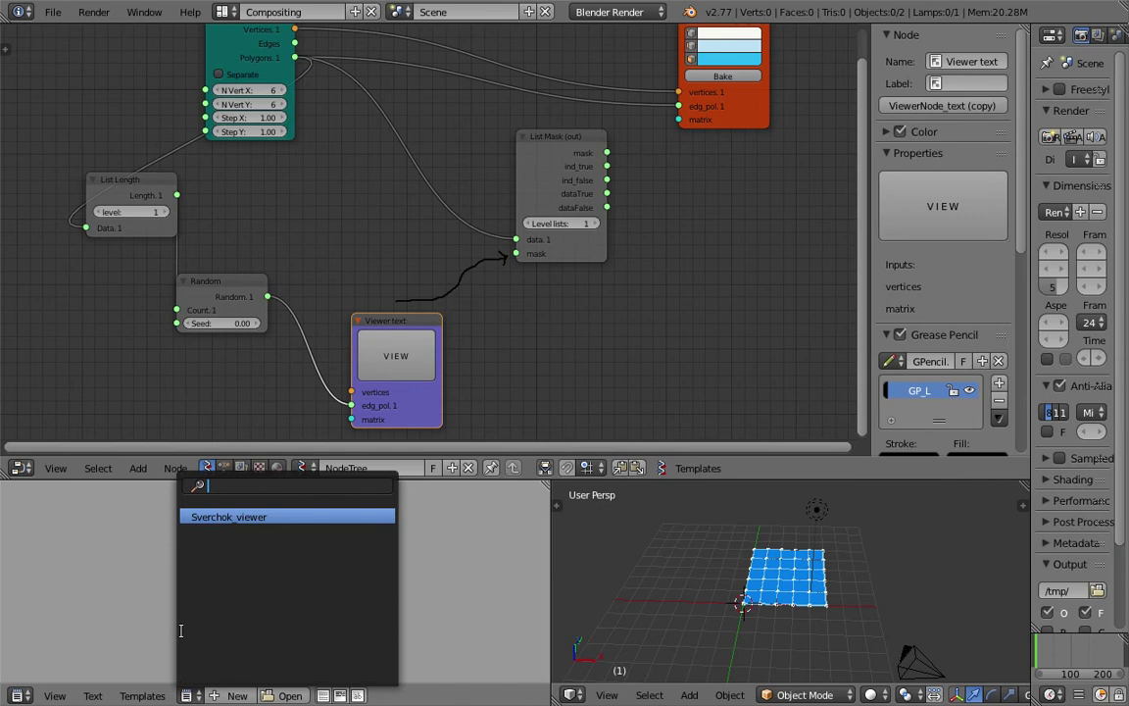
left_click(213, 527)
scroll(171, 581, "up", 15)
left_click_drag(188, 592, 10, 513)
scroll(49, 551, "up", 4)
left_click(51, 551)
scroll(51, 551, "down", 1)
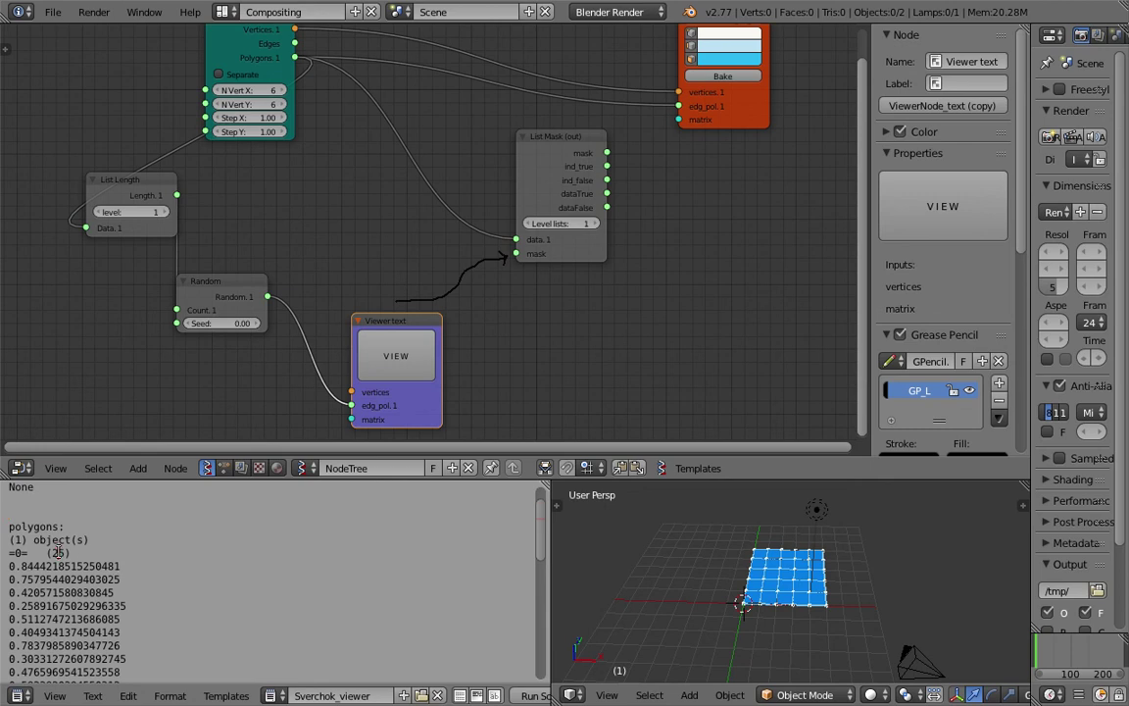
Step: Save the scene to the Desktop as sverchok_list_mask_003.blend
key("ctrl+shift+s")
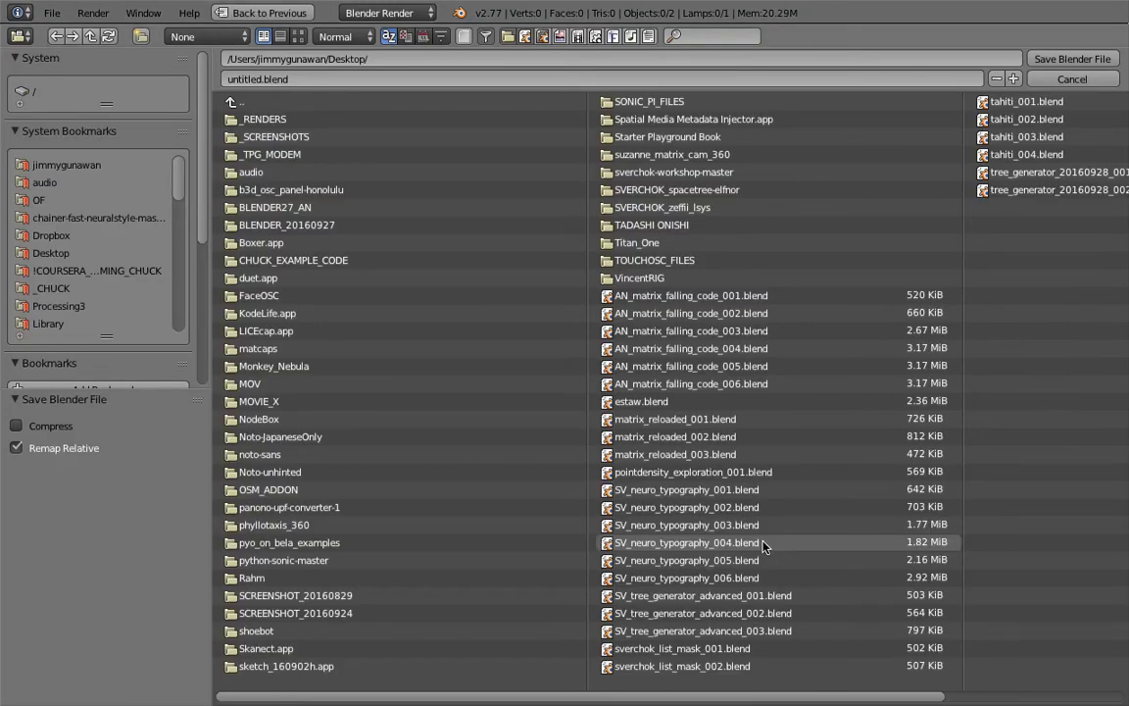
left_click(648, 82)
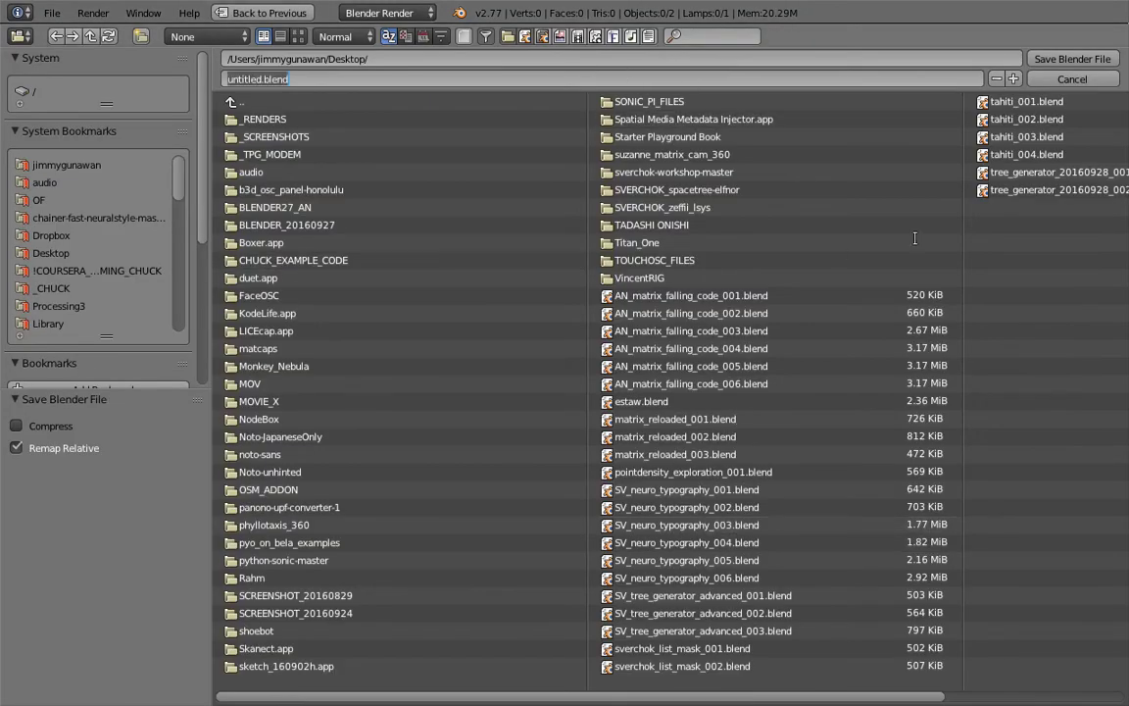
left_click(676, 421)
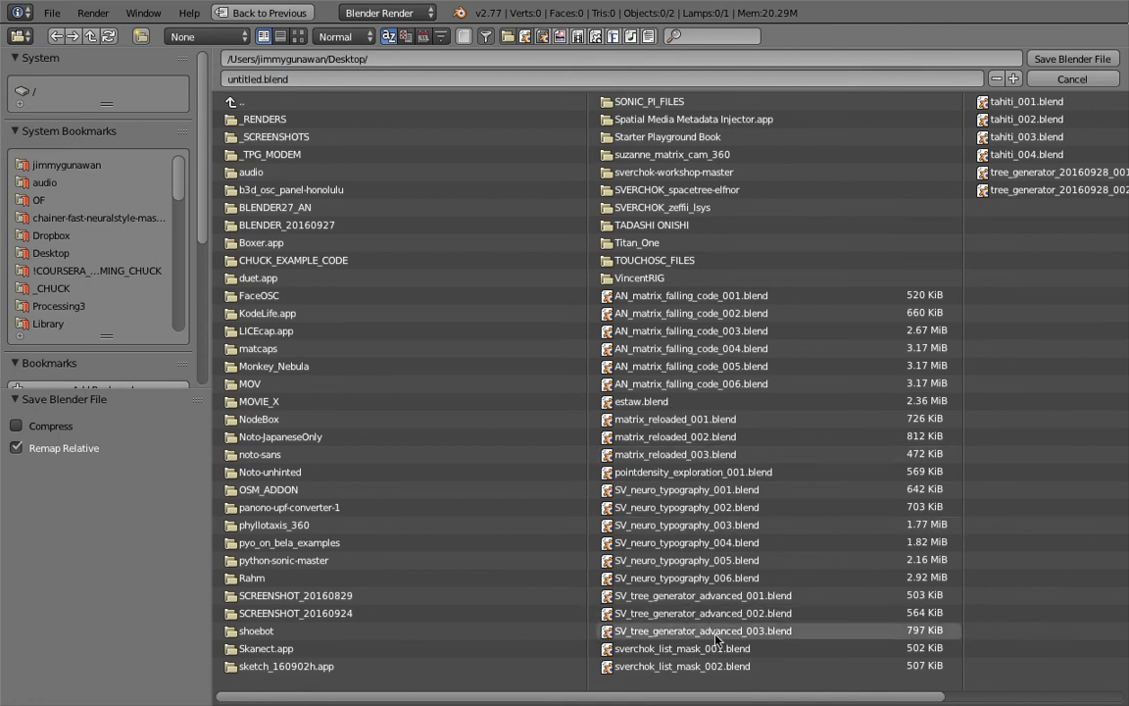
left_click(717, 666)
key("KP_Add")
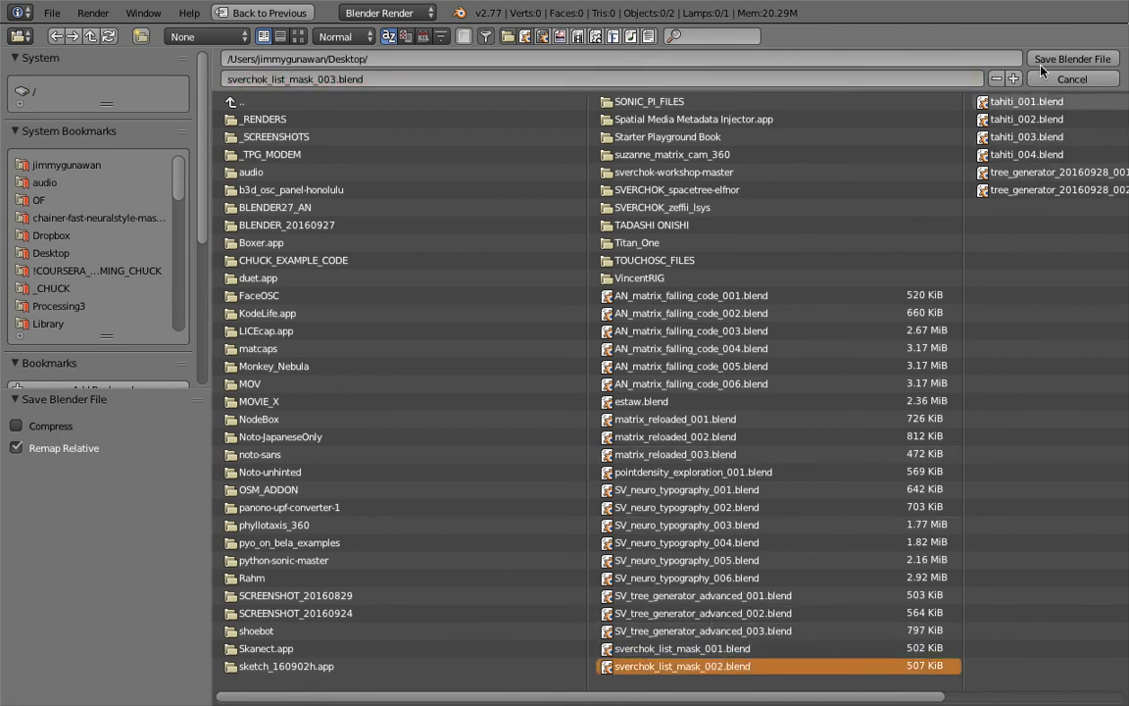
left_click(1047, 62)
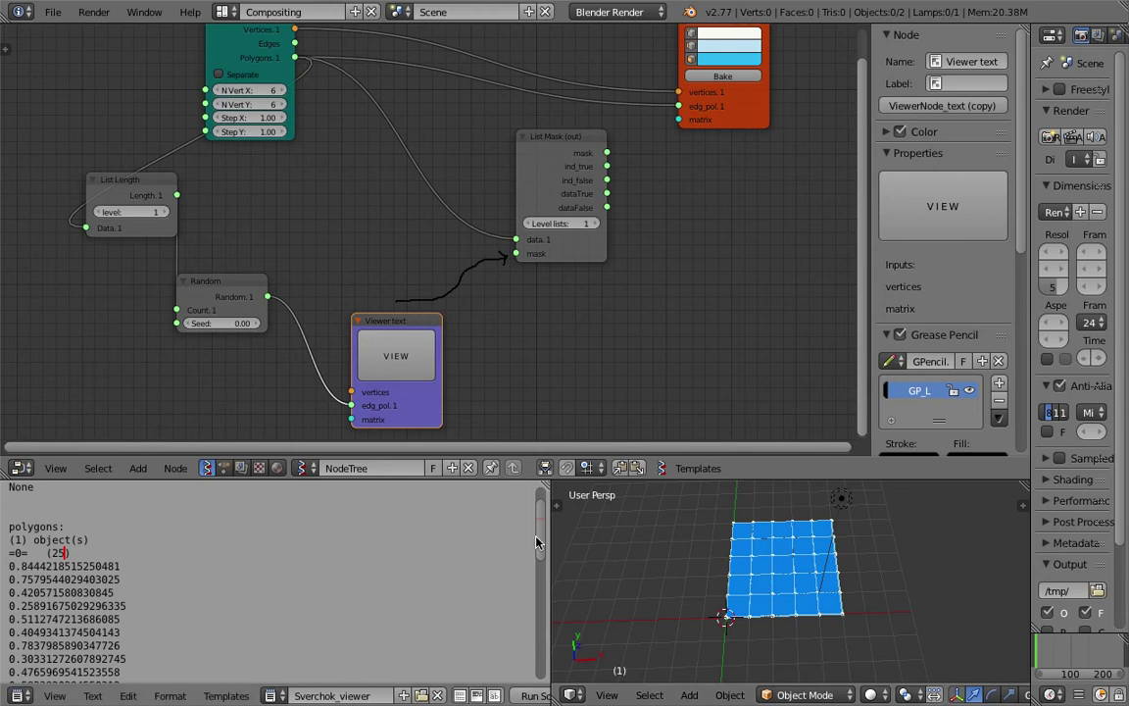
Step: Widen the 3D view against the text editor and move the Viewer text node just below the sketched arrow
left_click_drag(549, 536, 396, 537)
scroll(216, 586, "down", 3)
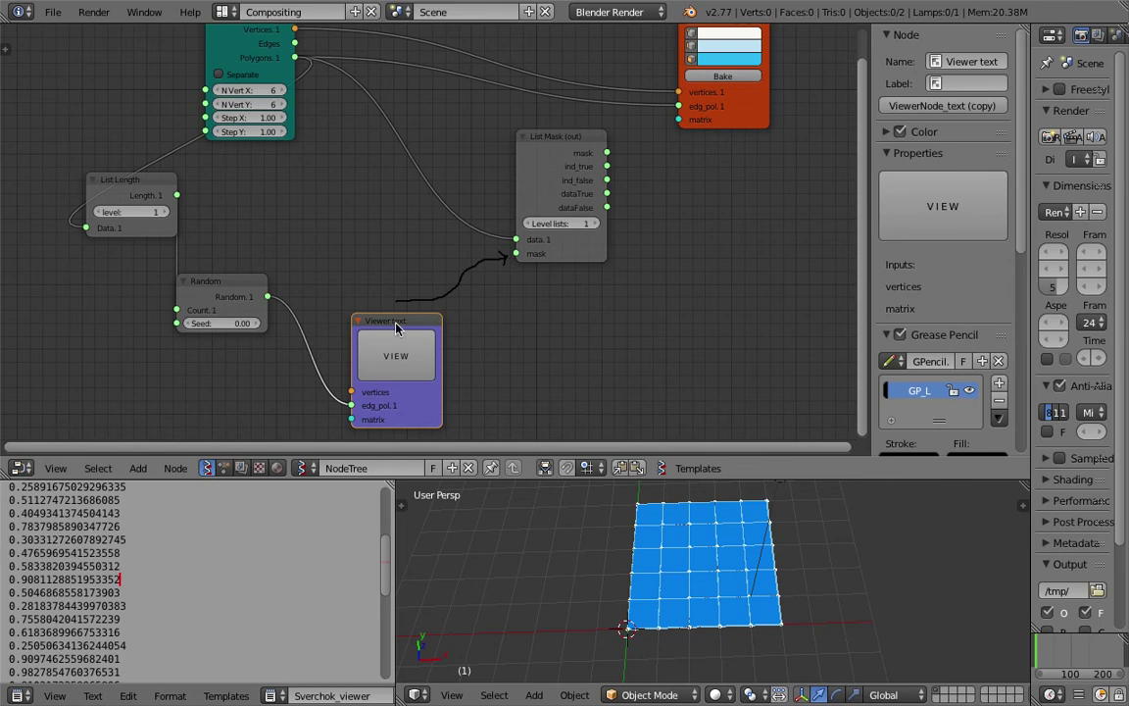
left_click_drag(395, 322, 355, 304)
scroll(475, 330, "down", 1)
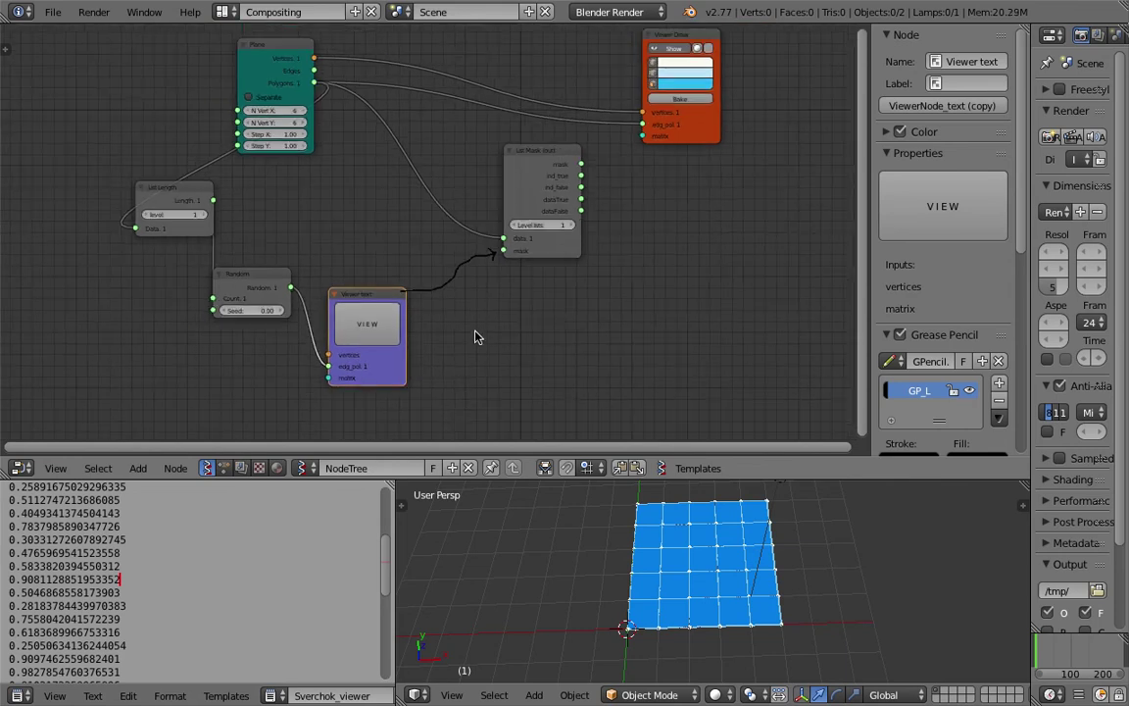
left_click_drag(367, 318, 366, 328)
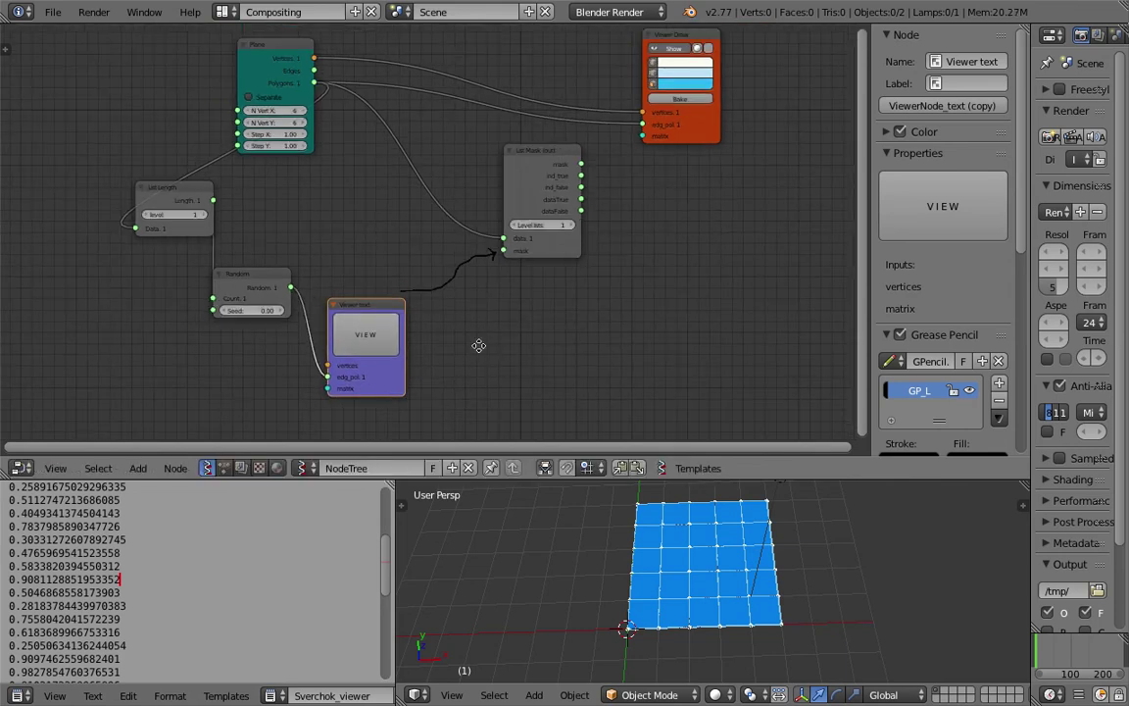
middle_click_drag(477, 347, 479, 341)
scroll(166, 601, "up", 4)
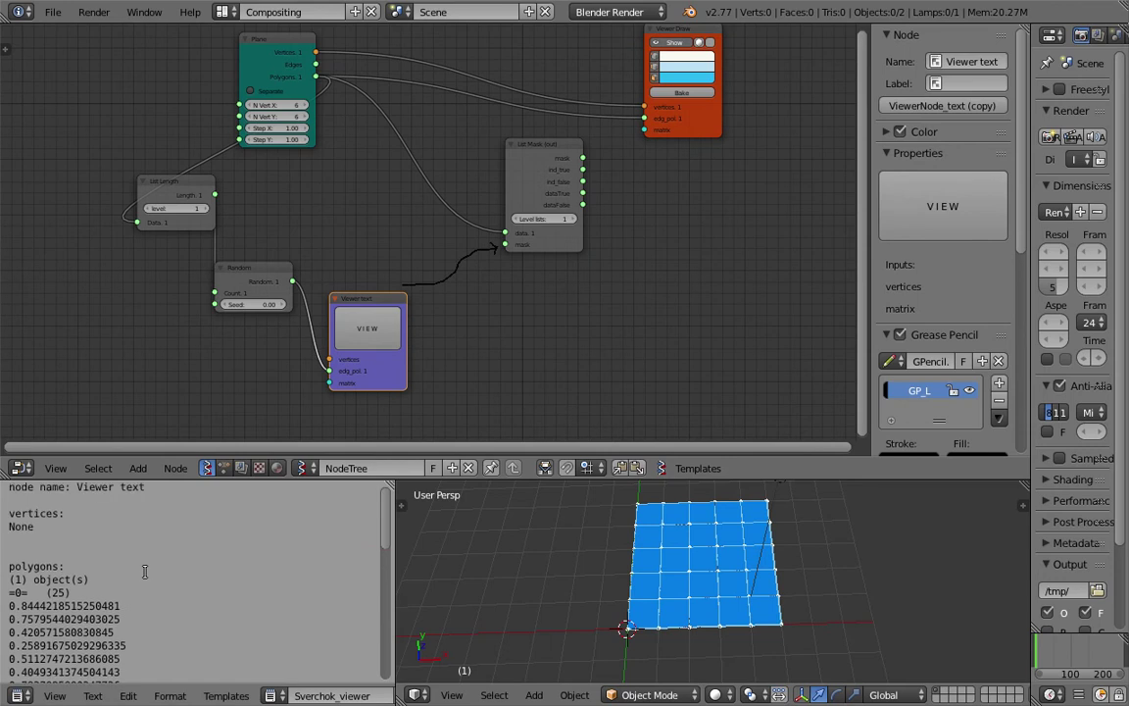
Step: Add a Math node below List Mask and set its function to floor
key("shift+a")
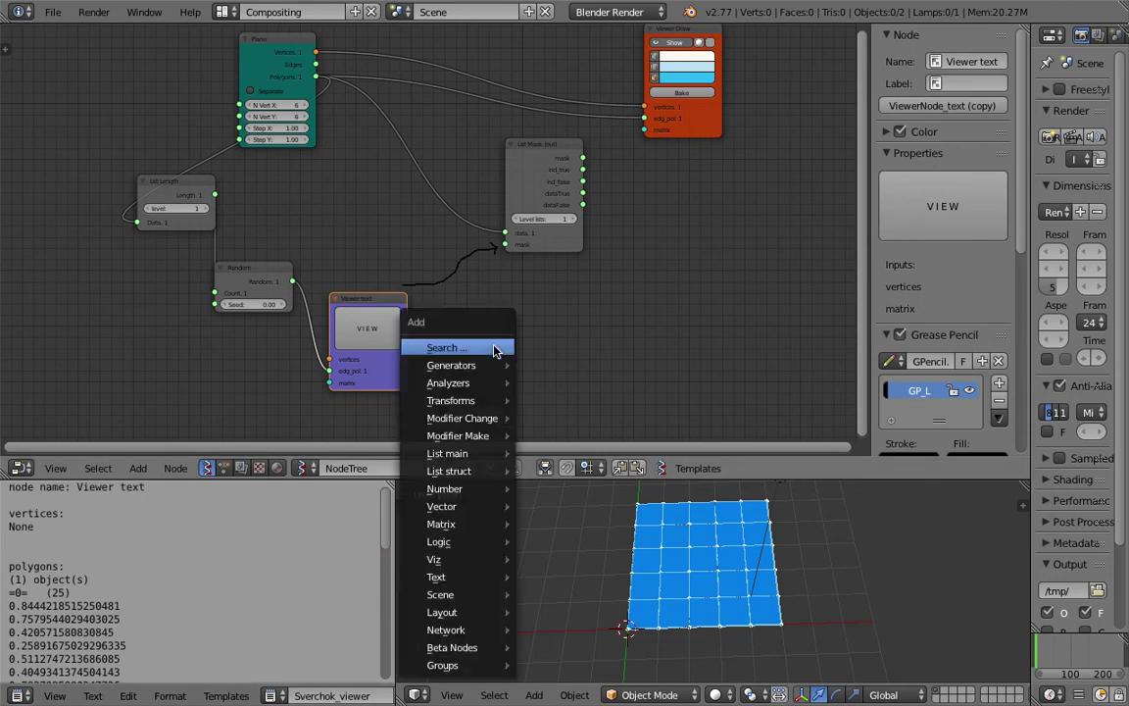
left_click(493, 346)
type("math")
key("Down")
key("Return")
left_click(484, 312)
scroll(485, 312, "up", 2)
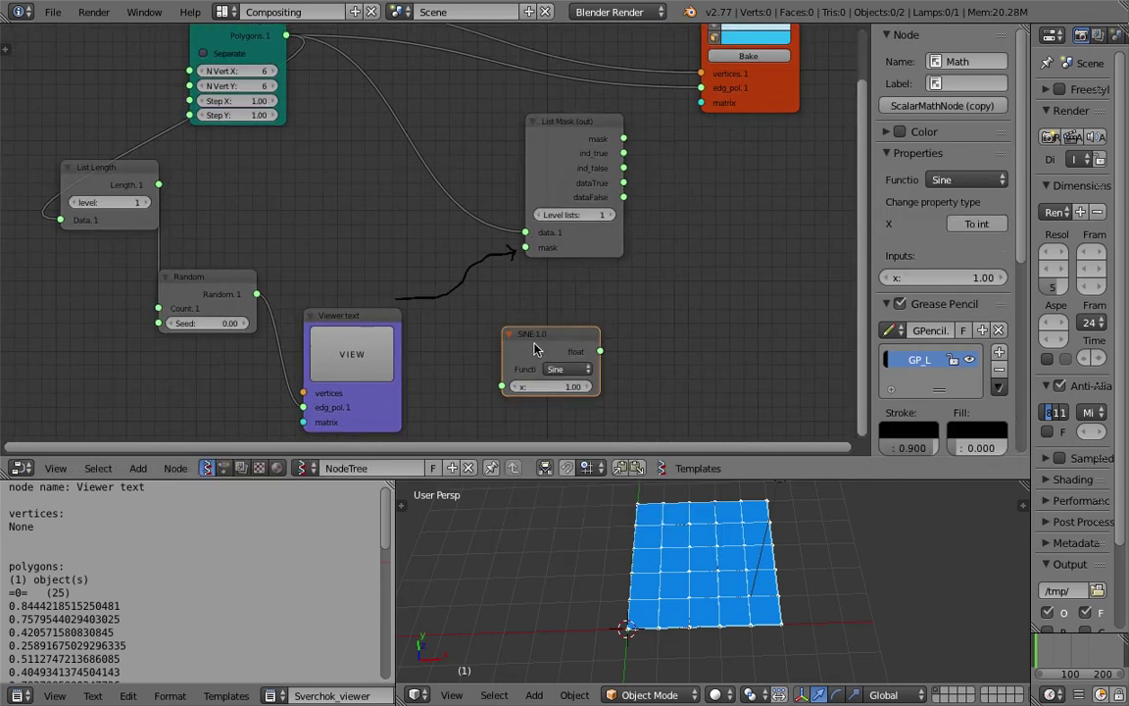
left_click(557, 368)
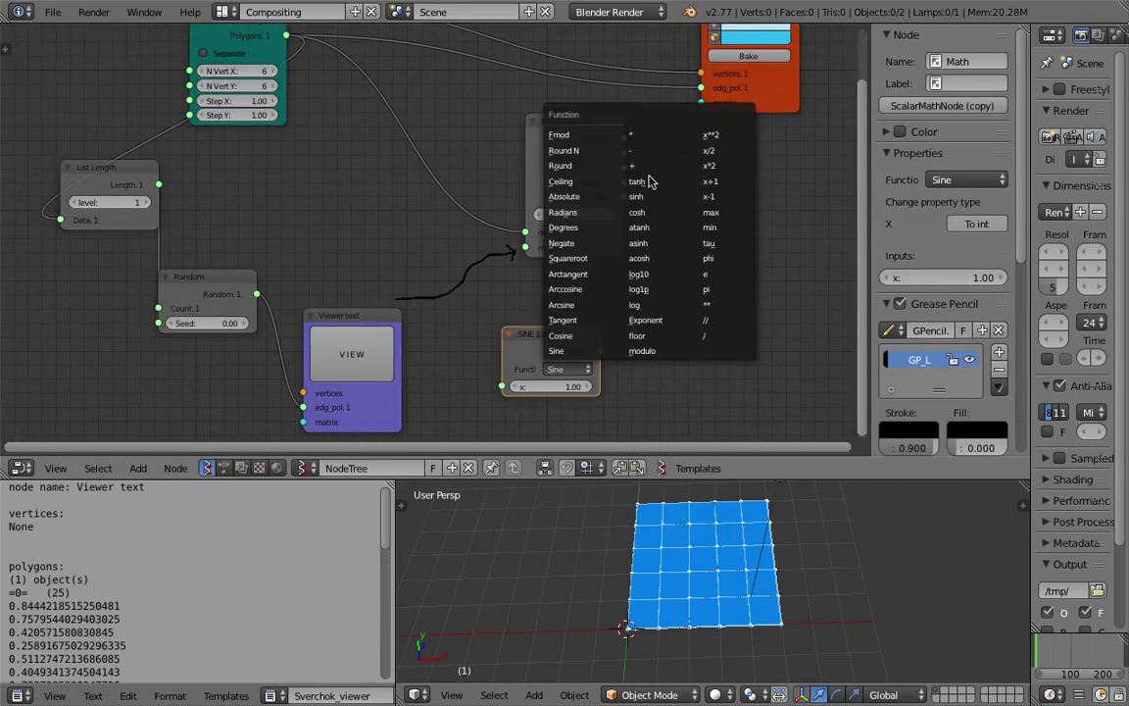
left_click(651, 337)
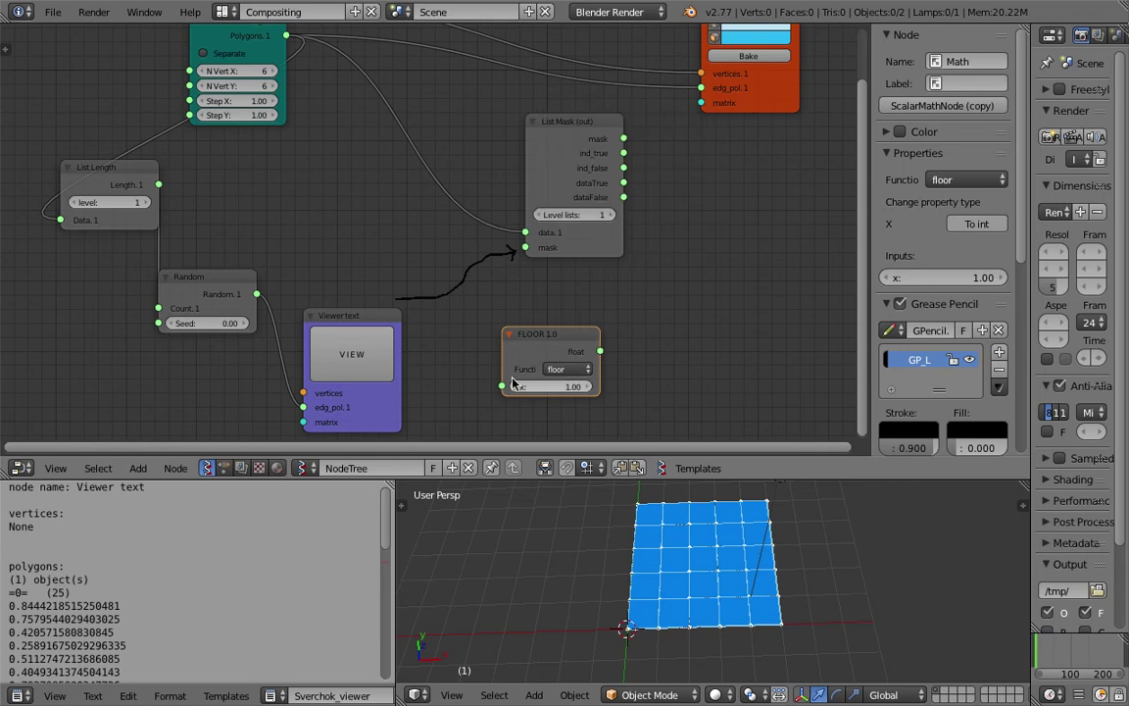
Step: Set the Math node's function to Round and link the Random output to its x input
scroll(530, 385, "up", 2)
middle_click_drag(529, 385, 559, 343)
left_click_drag(376, 286, 380, 300)
scroll(343, 294, "down", 2)
middle_click_drag(301, 280, 315, 264)
left_click_drag(285, 240, 368, 276)
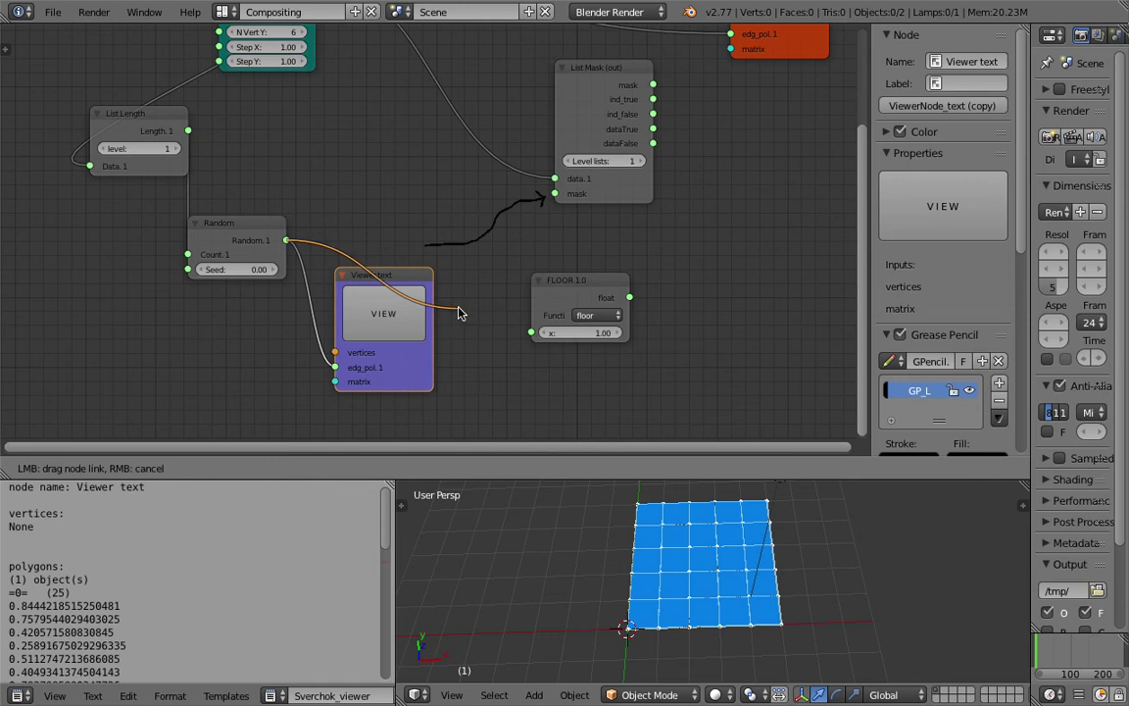
left_click_drag(461, 313, 486, 310)
scroll(486, 309, "up", 1)
left_click(623, 329)
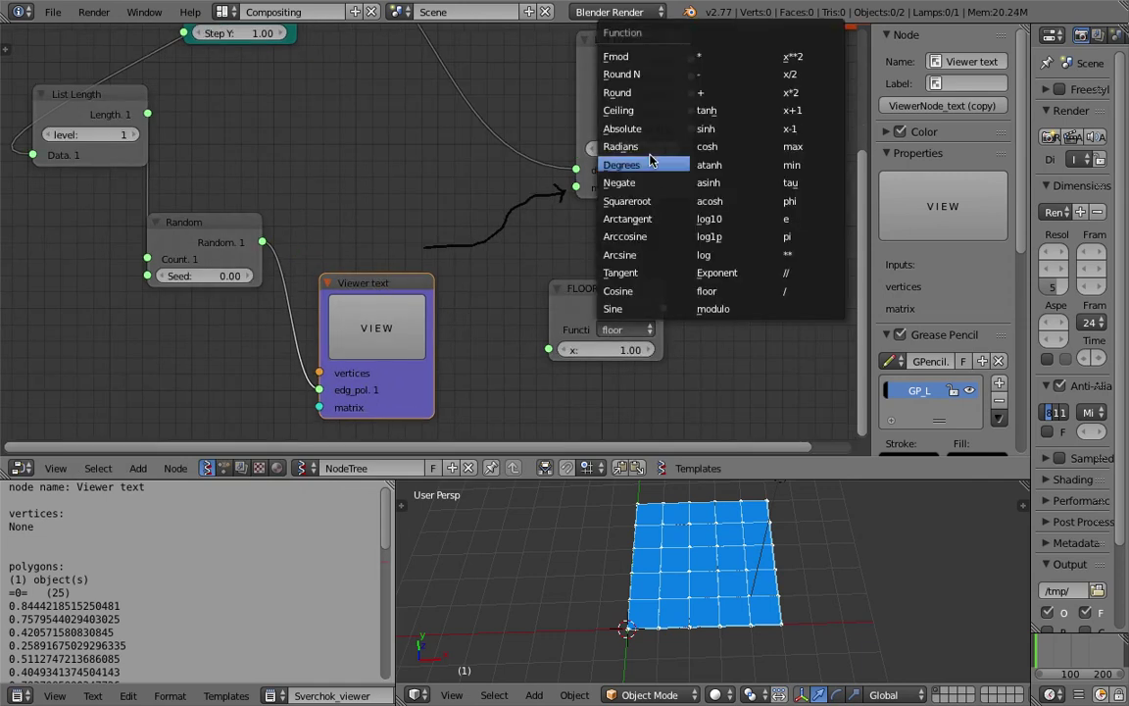
left_click(647, 93)
left_click_drag(263, 243, 548, 350)
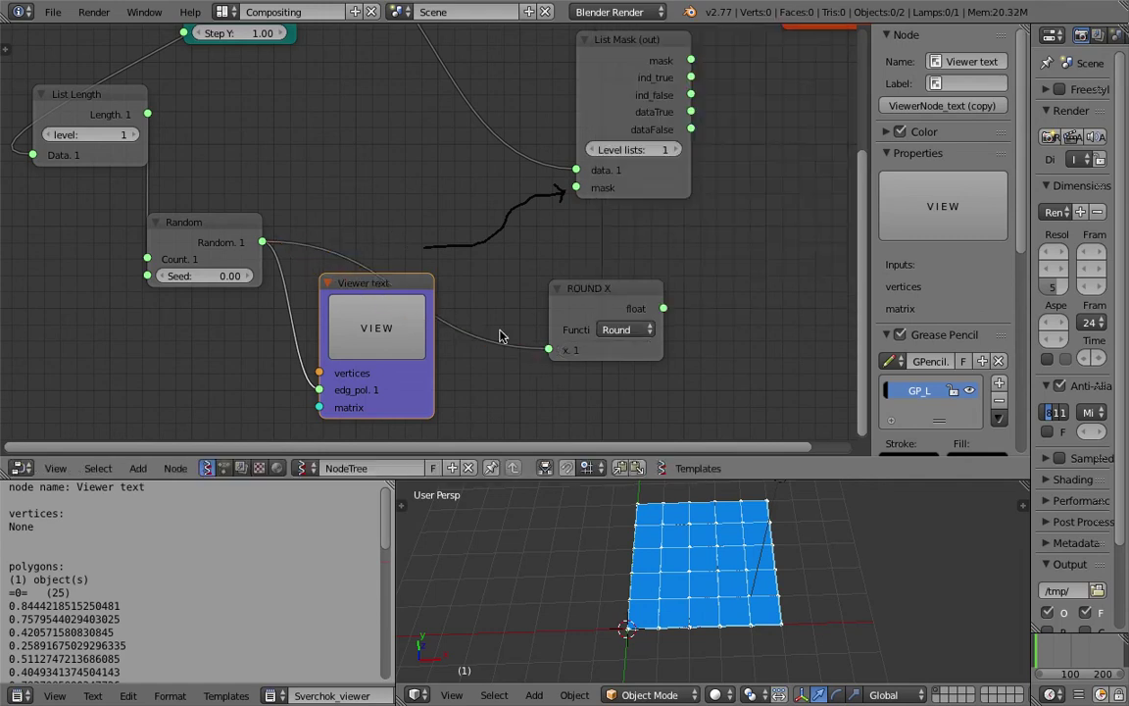
Step: Move the Viewer text node beside the Math node, feed its edg_pol input from the float output and view the list
left_click_drag(382, 296, 766, 282)
left_click_drag(663, 308, 706, 366)
scroll(243, 583, "down", 2)
scroll(243, 585, "up", 3)
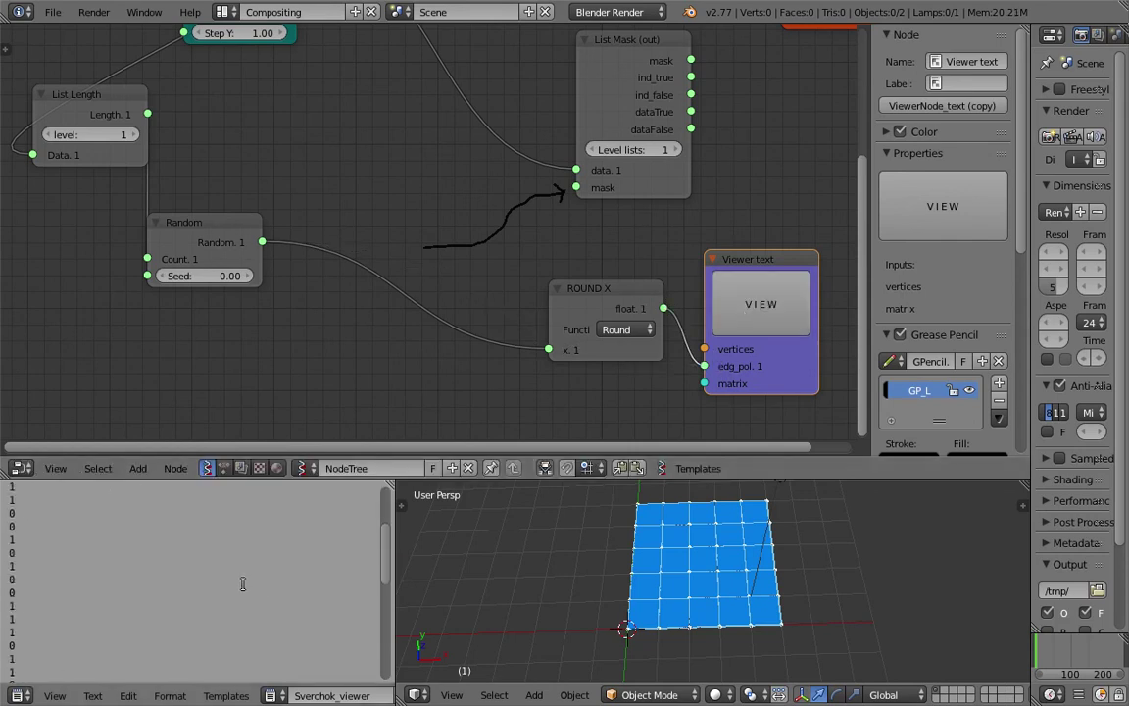
Step: Try the Round N function in the Math node, then restore Round
left_click(618, 331)
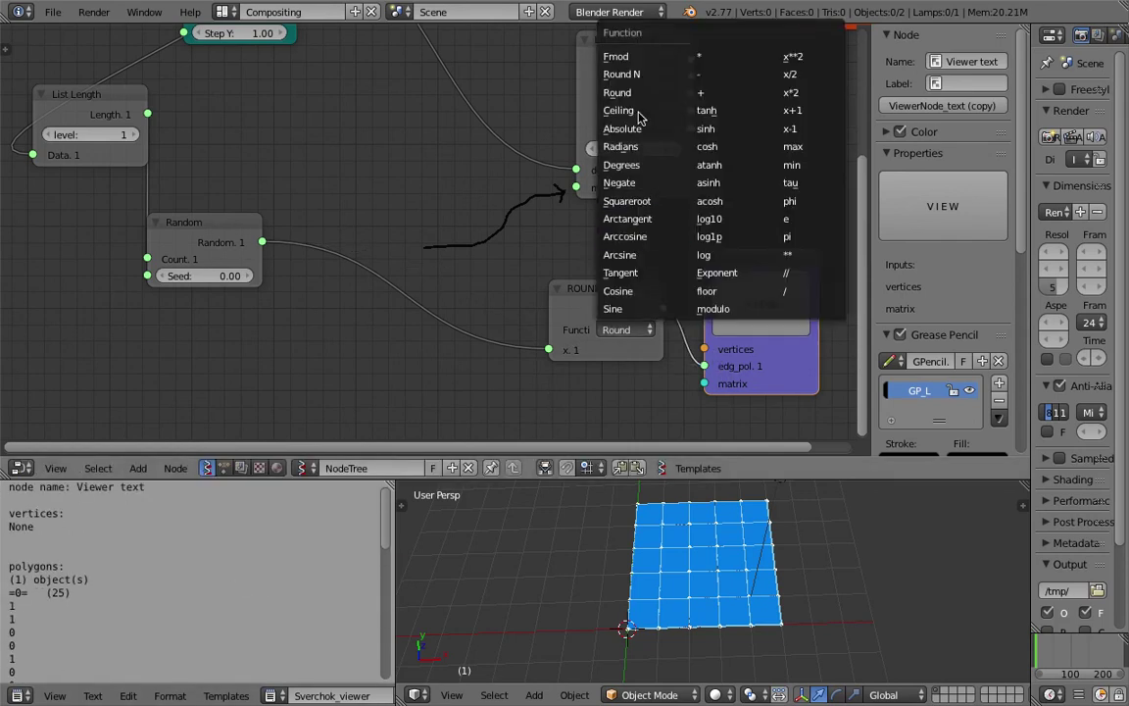
left_click(633, 75)
left_click(742, 323)
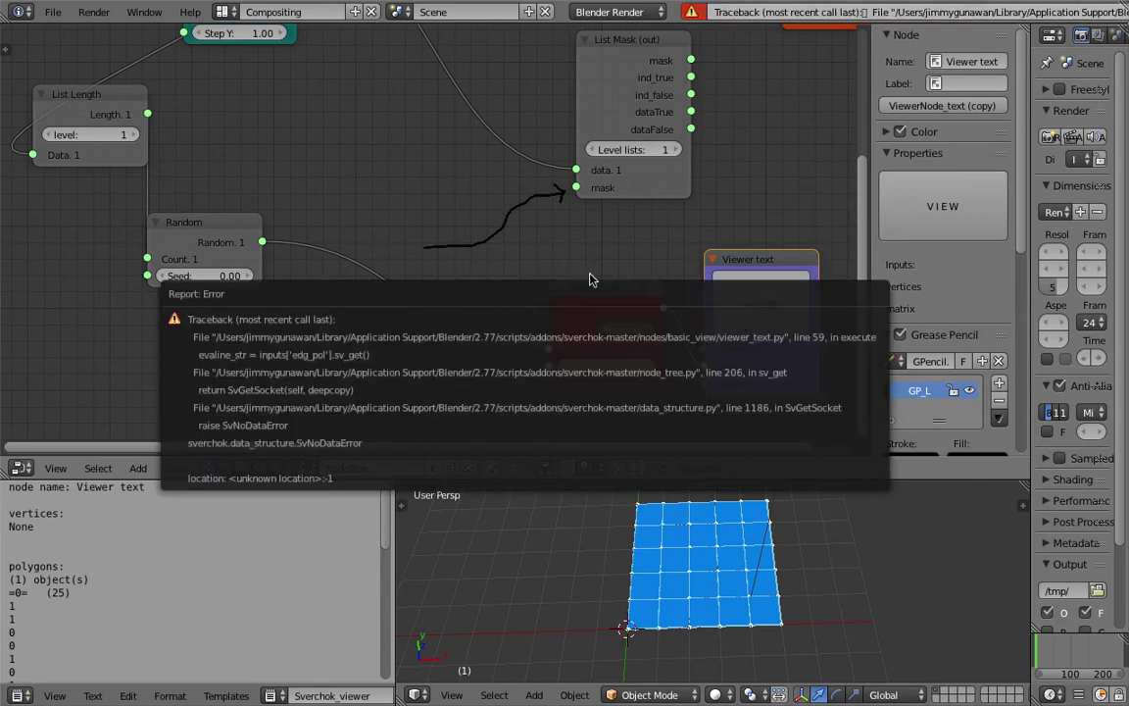
left_click_drag(583, 291, 527, 289)
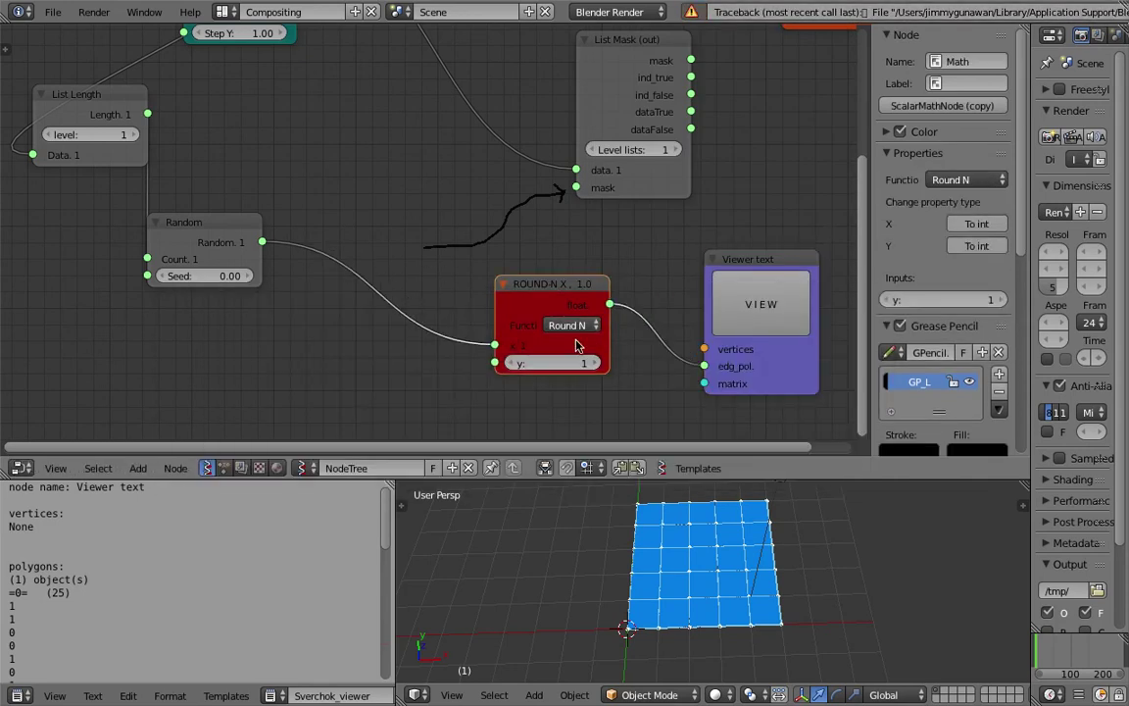
left_click(573, 331)
left_click(533, 83)
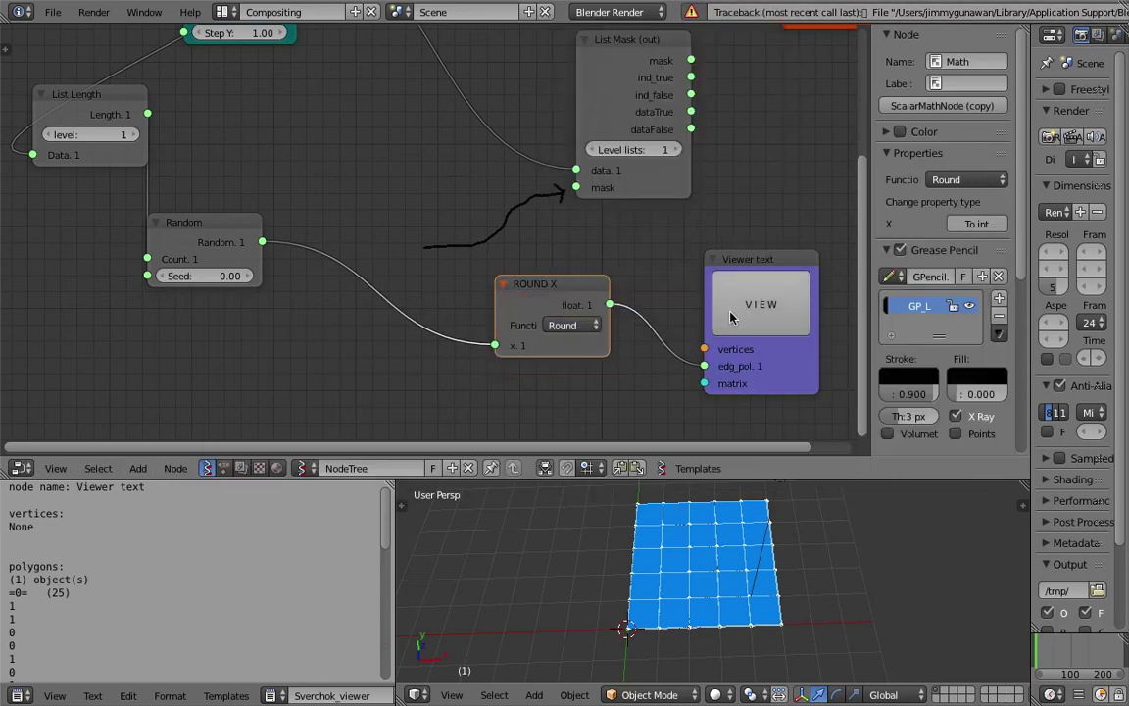
Step: Refresh the Viewer text output and examine the list of rounded random values
left_click(739, 319)
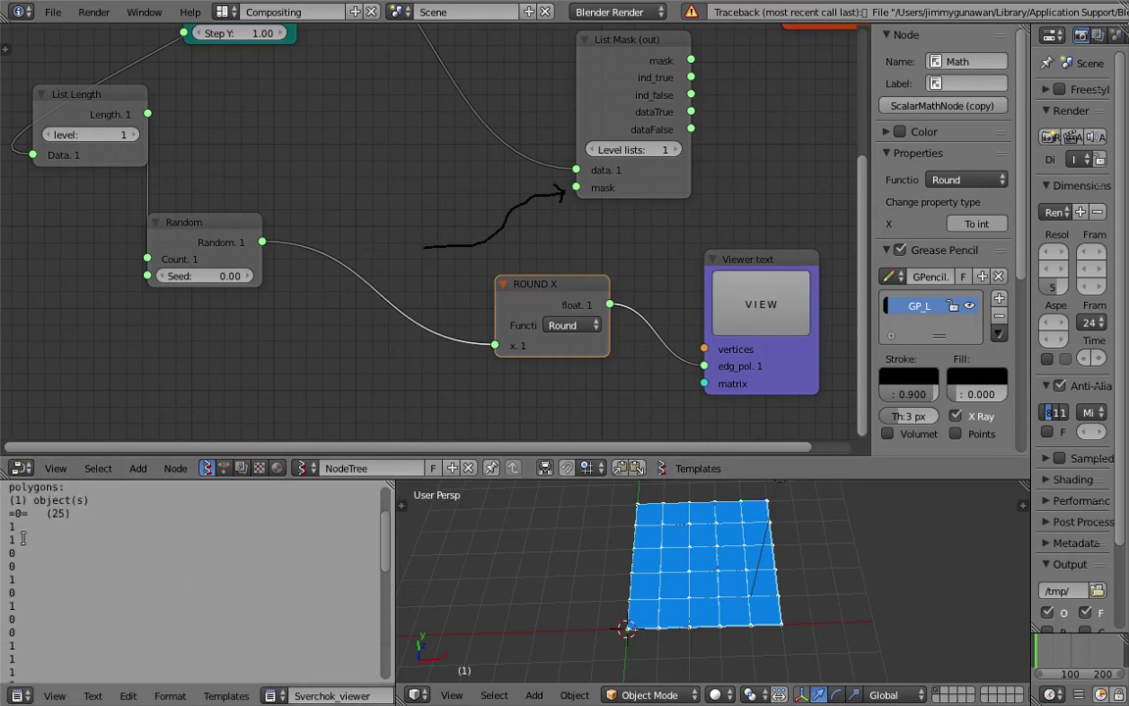
scroll(61, 613, "down", 8)
scroll(61, 614, "up", 10)
Step: Move the Math node close to Random and link its float output to the mask input of List Mask
middle_click_drag(425, 254, 377, 305)
left_click_drag(487, 333, 356, 318)
left_click_drag(432, 334, 454, 291)
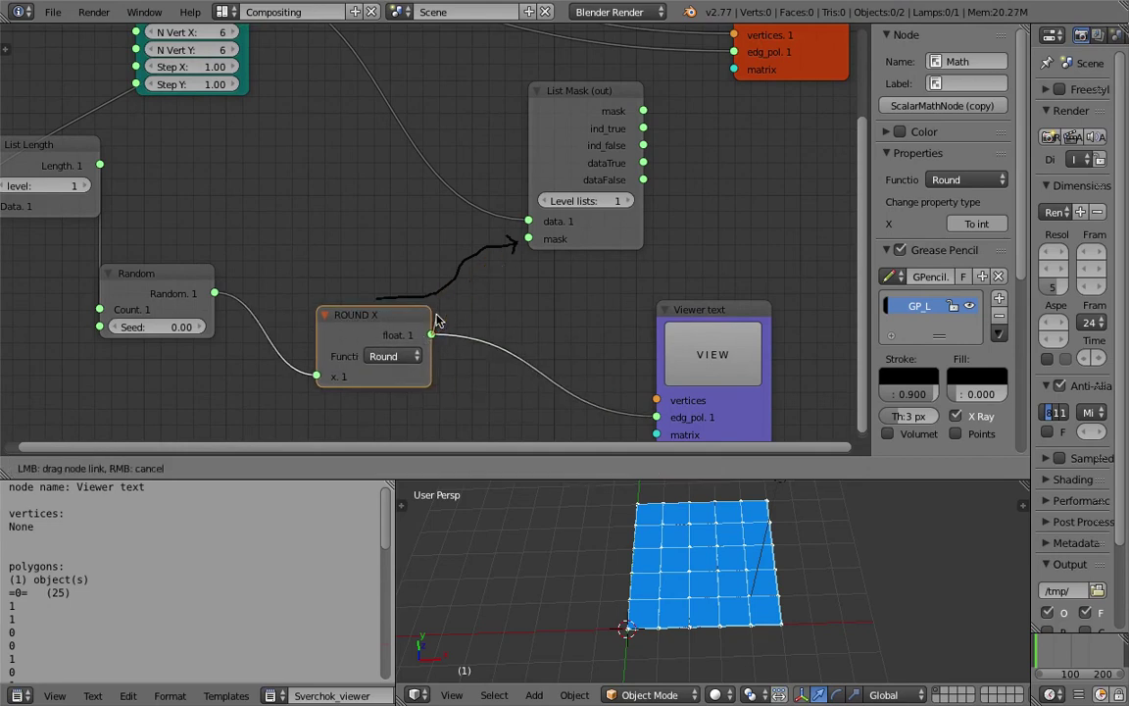
left_click_drag(497, 249, 477, 254)
left_click(552, 248)
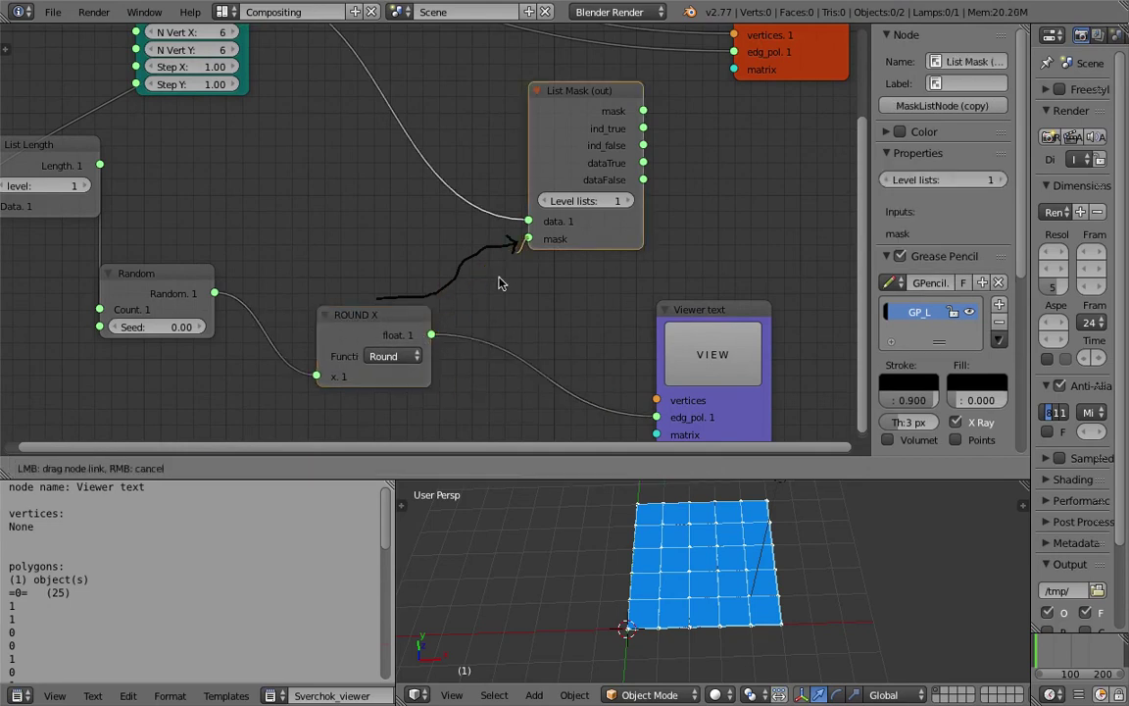
Step: Link List Mask's dataTrue output to the edg_pol input of Viewer Draw and set Level lists to 2
scroll(431, 331, "down", 1)
middle_click_drag(637, 202, 467, 258)
scroll(440, 250, "up", 1)
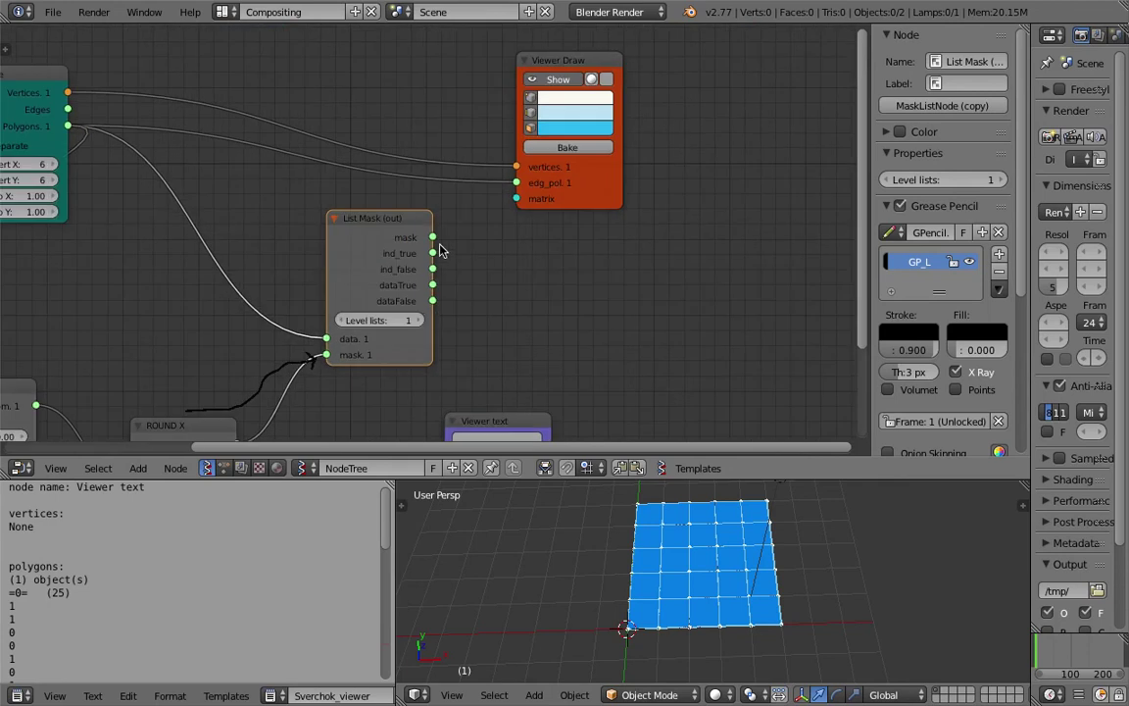
mouse_move(433, 285)
left_mouse_down()
mouse_move(507, 210)
mouse_move(516, 183)
left_mouse_up()
middle_click_drag(708, 512, 686, 513)
left_click(420, 321)
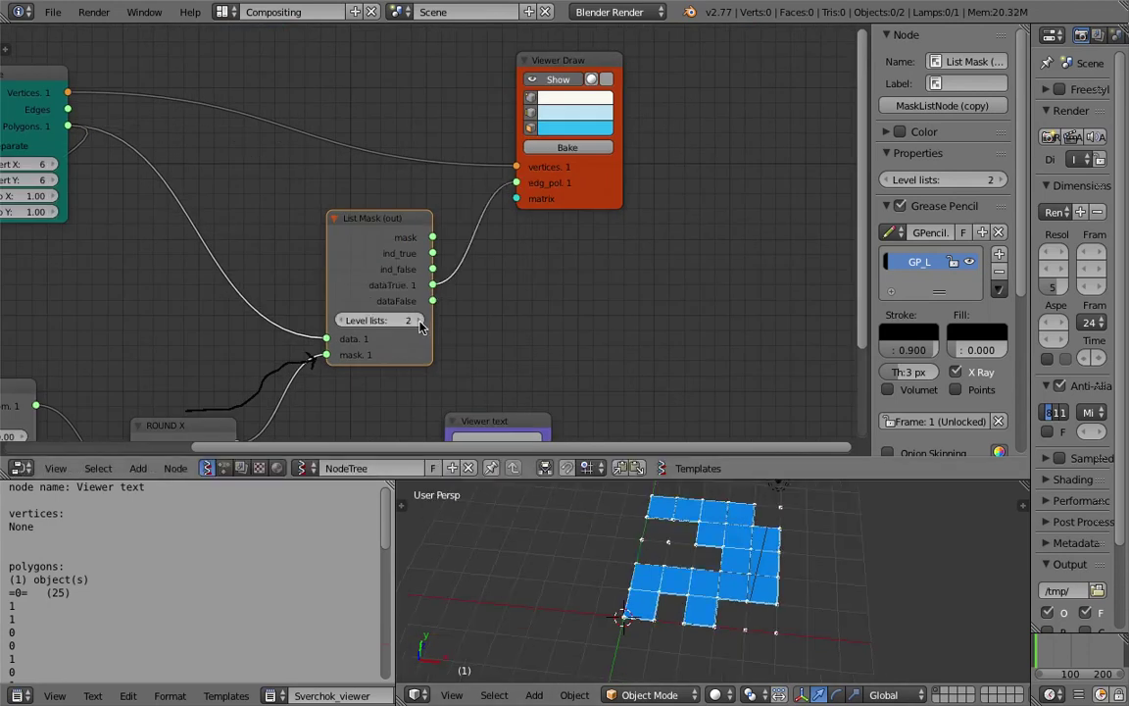
left_click(357, 324)
left_click(420, 321)
scroll(648, 590, "down", 3)
scroll(706, 566, "up", 4)
Step: Set the Random node's seed to 2.40 and save the scene over the existing file
key("ctrl+s")
left_click(776, 569)
scroll(560, 334, "down", 2)
middle_click_drag(559, 335, 618, 254)
left_click_drag(152, 331, 179, 331)
middle_click_drag(823, 560, 800, 561)
scroll(799, 561, "up", 1)
key("ctrl+s")
left_click(800, 561)
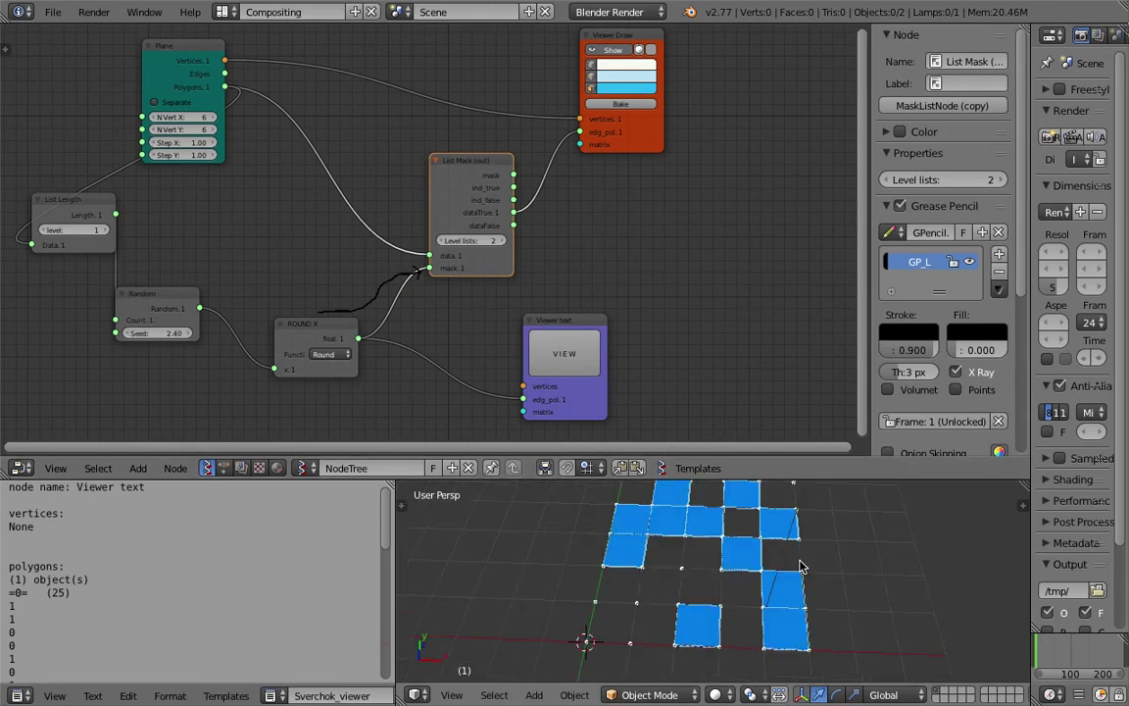
scroll(800, 566, "down", 4)
key("ctrl+s")
left_click(730, 564)
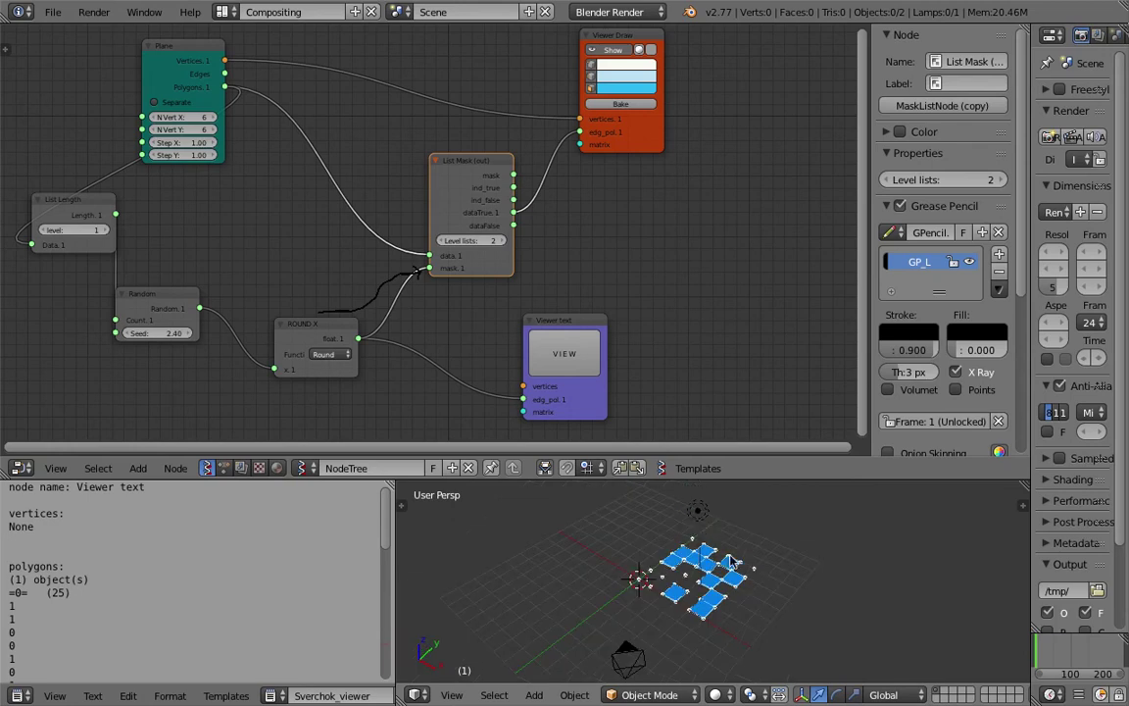
Step: Move the camera and the lamp to layer 2
right_click(637, 647, "shift")
key("m")
key("2")
scroll(613, 589, "up", 2)
middle_click_drag(613, 588, 688, 632)
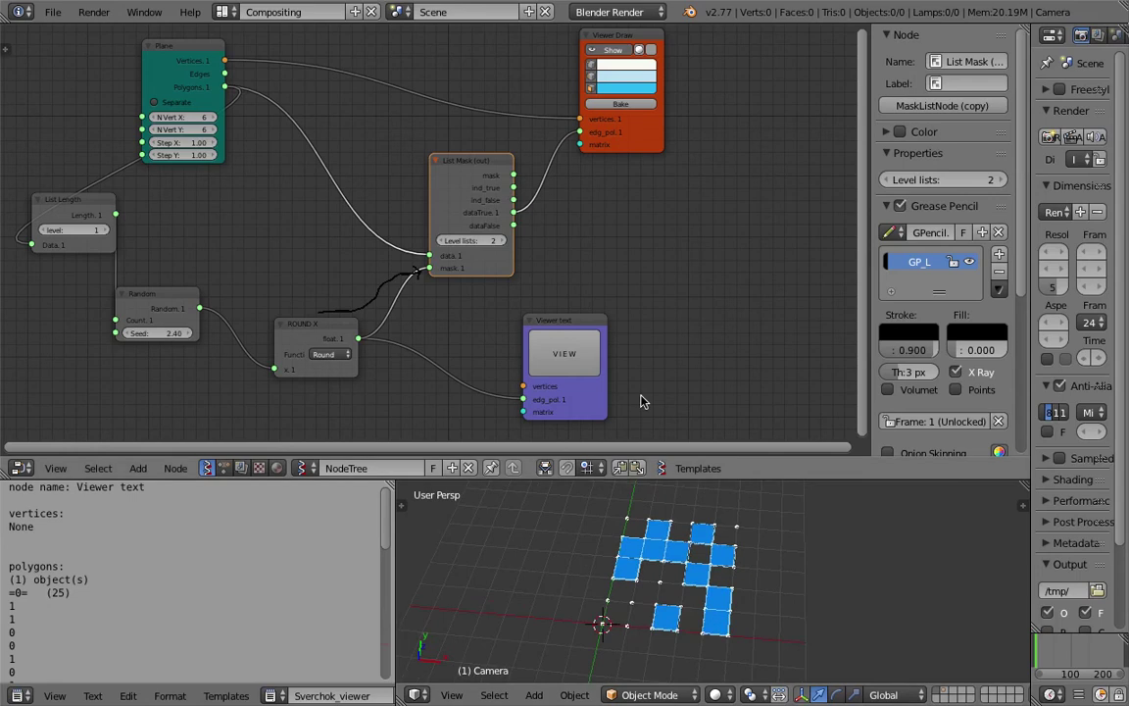
middle_click_drag(696, 576, 675, 580)
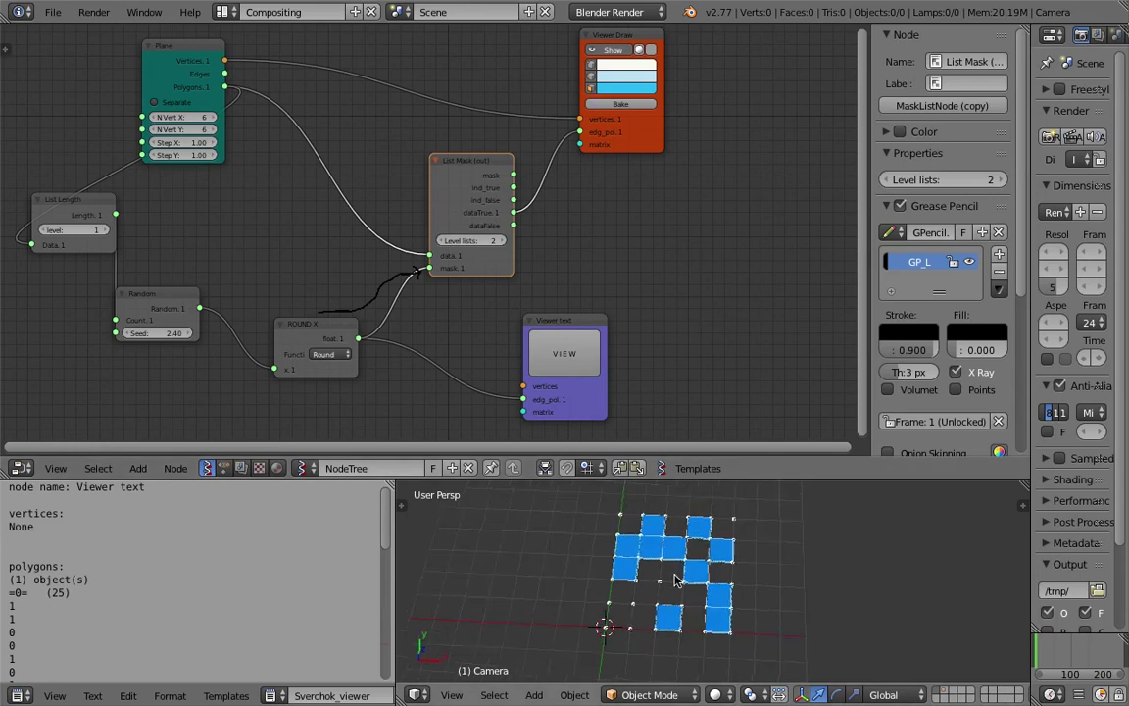
Step: Bake the masked polygons to a mesh from Viewer Draw and move the baked copy beside the grid
middle_click_drag(643, 209, 610, 207)
left_click(587, 101)
scroll(698, 586, "down", 3)
mouse_move(700, 589)
middle_mouse_down("shift")
mouse_move(620, 583)
mouse_move(610, 562)
middle_mouse_up("shift")
key("g")
left_click(686, 564)
mouse_move(686, 564)
middle_mouse_down()
mouse_move(698, 566)
mouse_move(635, 575)
mouse_move(689, 570)
mouse_move(706, 553)
middle_mouse_up()
key("z")
scroll(693, 567, "up", 2)
scroll(689, 571, "down", 2)
scroll(770, 585, "down", 2)
Step: Delete the baked mesh and save the scene
key("ctrl+s")
left_click(769, 582)
mouse_move(769, 583)
middle_mouse_down()
mouse_move(737, 563)
mouse_move(760, 578)
middle_mouse_up()
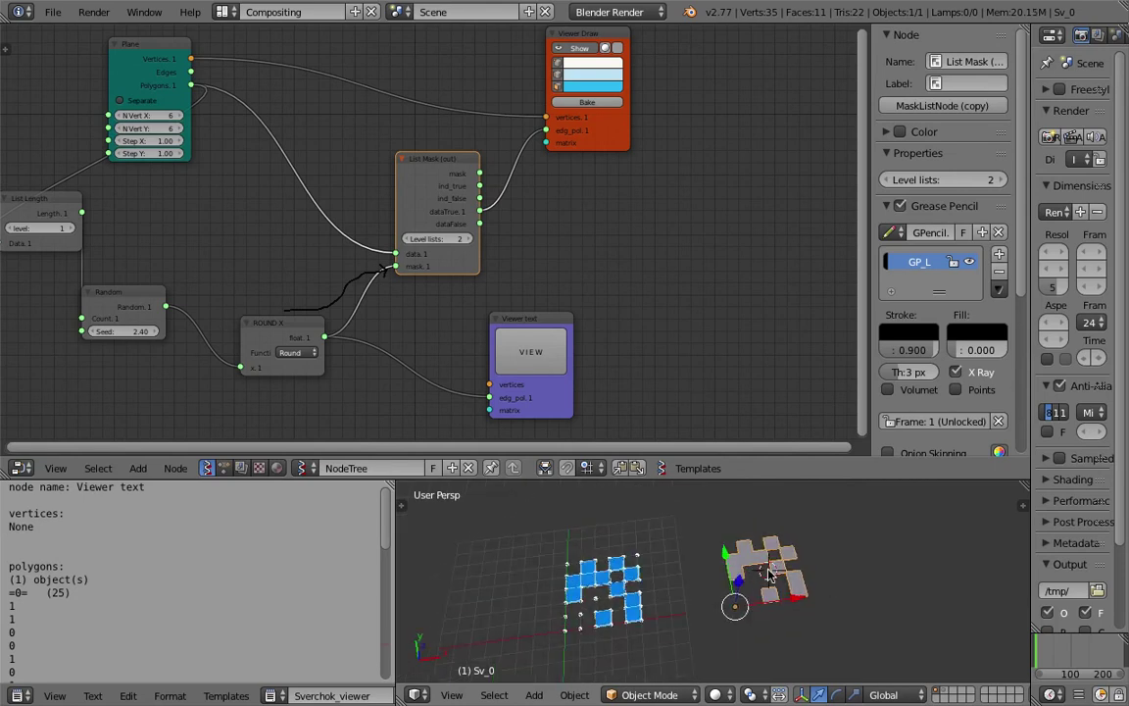
key("x")
left_click(769, 574)
key("ctrl+s")
left_click(706, 586)
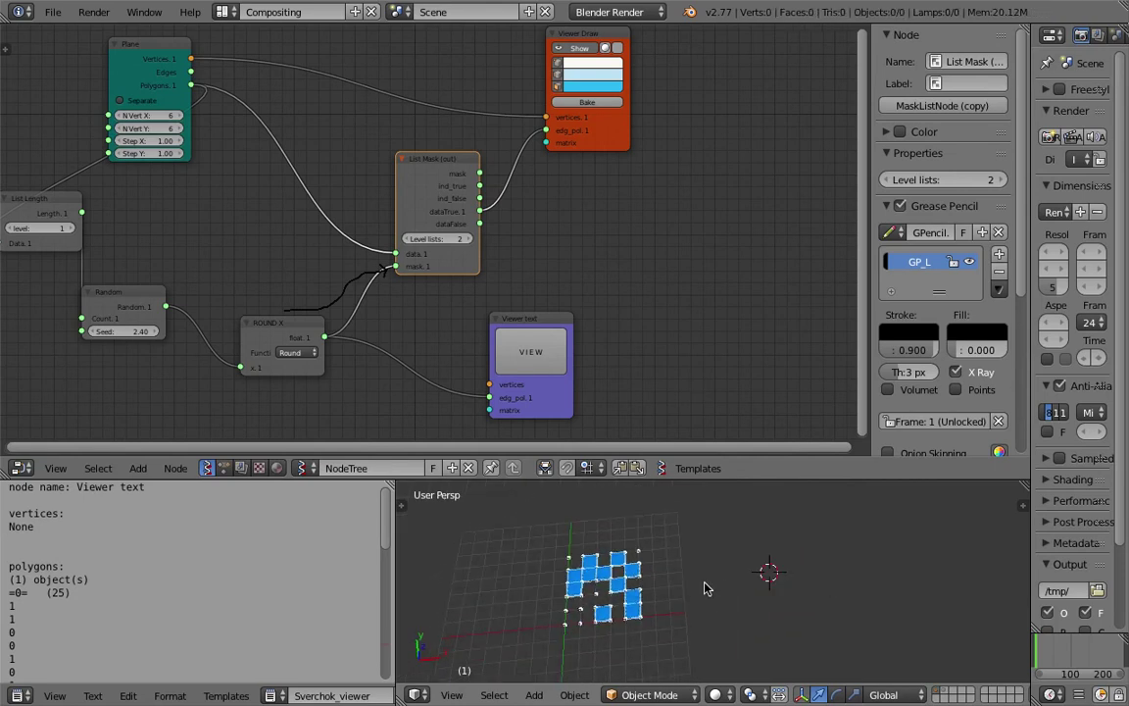
middle_click_drag(611, 585, 604, 605)
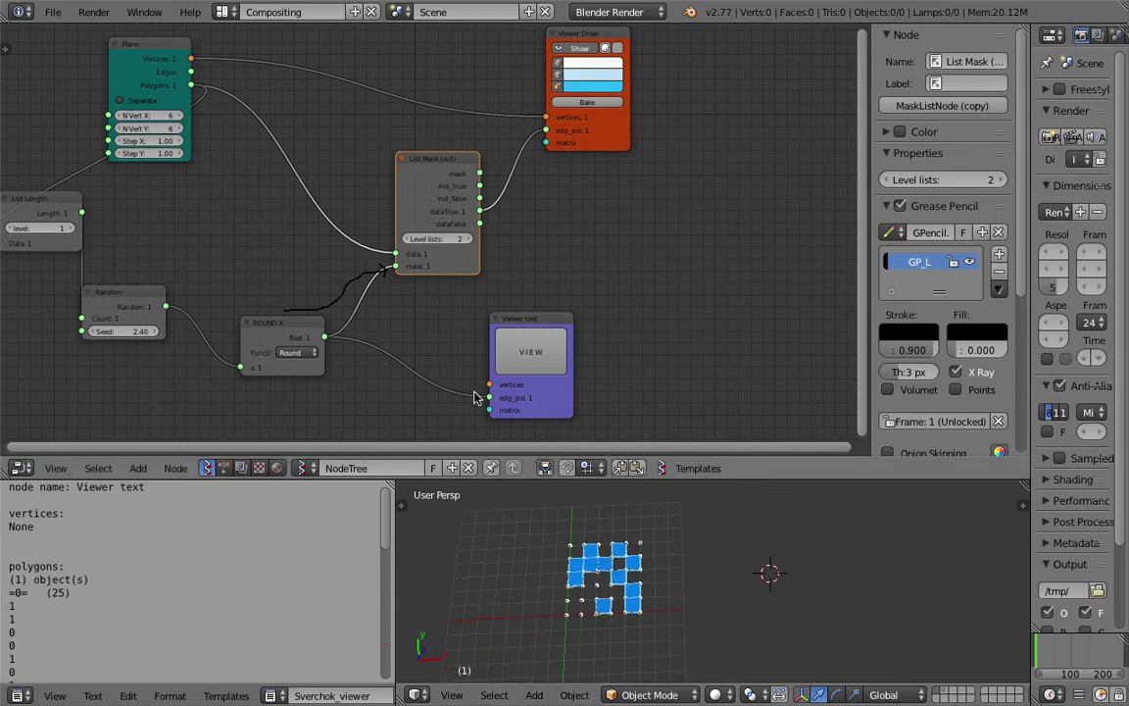
Step: Move the List Length node up and away from the Random node
middle_click_drag(291, 325, 350, 302)
left_click(109, 185)
left_click_drag(110, 185, 98, 206)
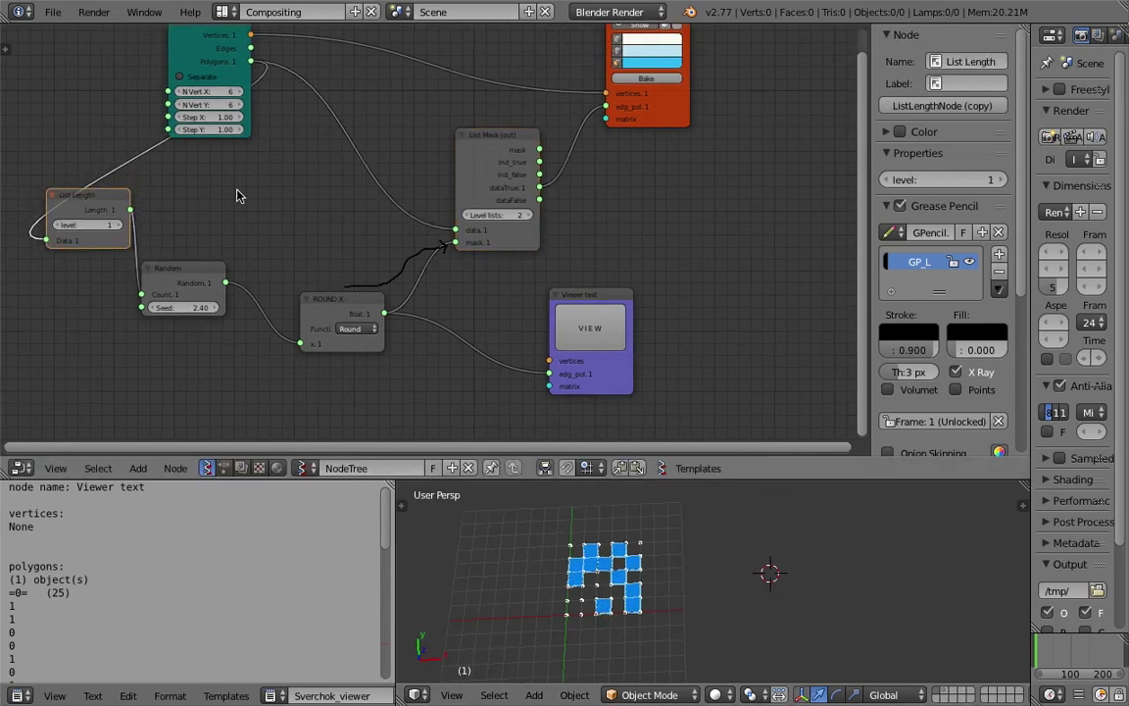
Step: Set the Plane node's N Vert X to 22 and N Vert Y to 21
middle_click_drag(225, 181, 342, 201)
left_click_drag(320, 112, 354, 124)
scroll(751, 612, "down", 4)
middle_click_drag(746, 568, 684, 622, "shift")
scroll(684, 623, "up", 2)
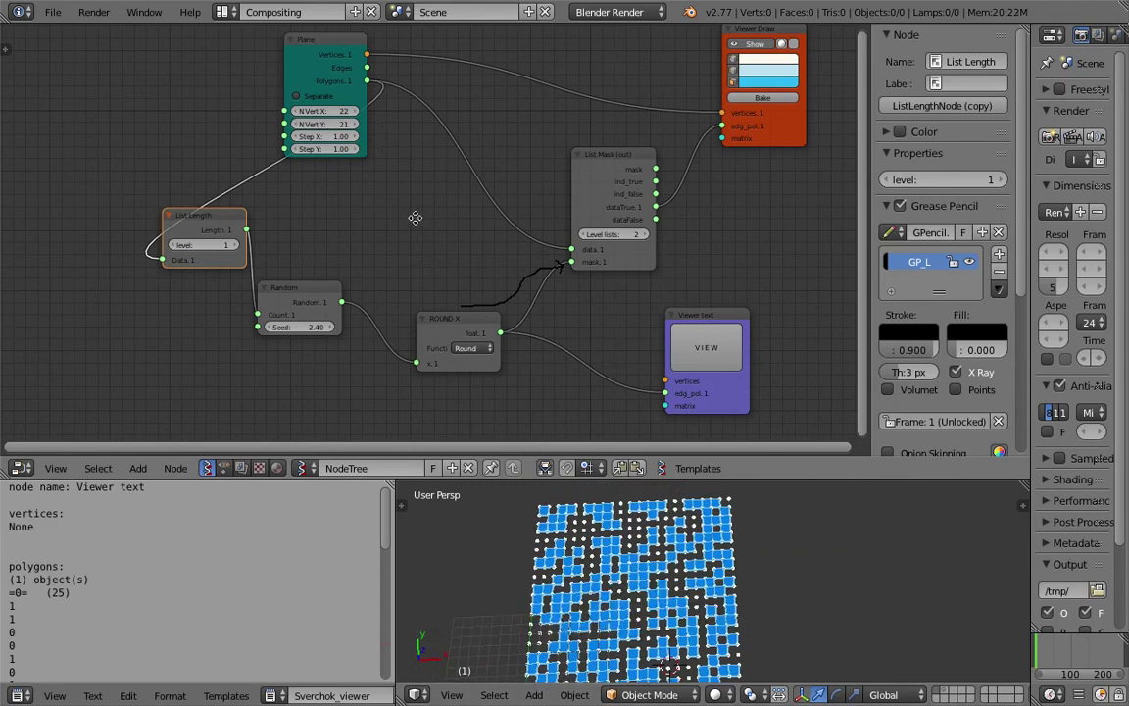
Step: Make the 3D view taller against the node editor and save the scene
middle_click_drag(416, 217, 404, 180)
left_click_drag(642, 477, 642, 377)
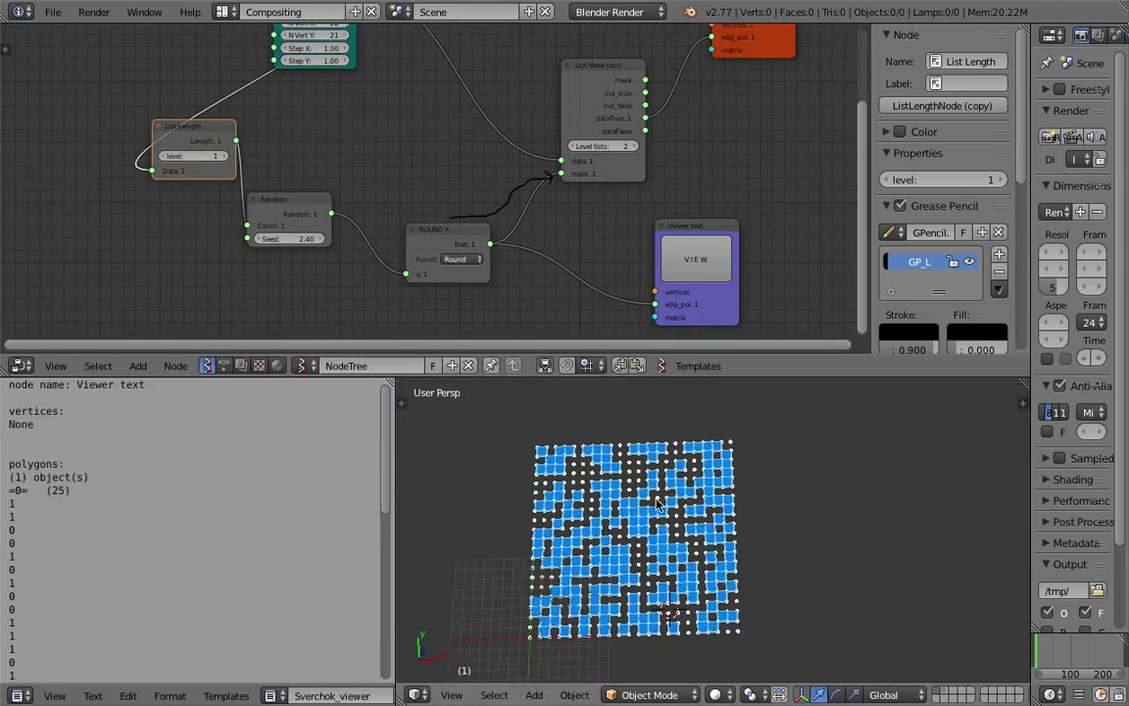
key("ctrl+s")
left_click(569, 519)
Step: Move the Random node slightly, set its seed to 8.34 and save the scene
left_click_drag(289, 247, 311, 215)
key("ctrl+s")
left_click(311, 215)
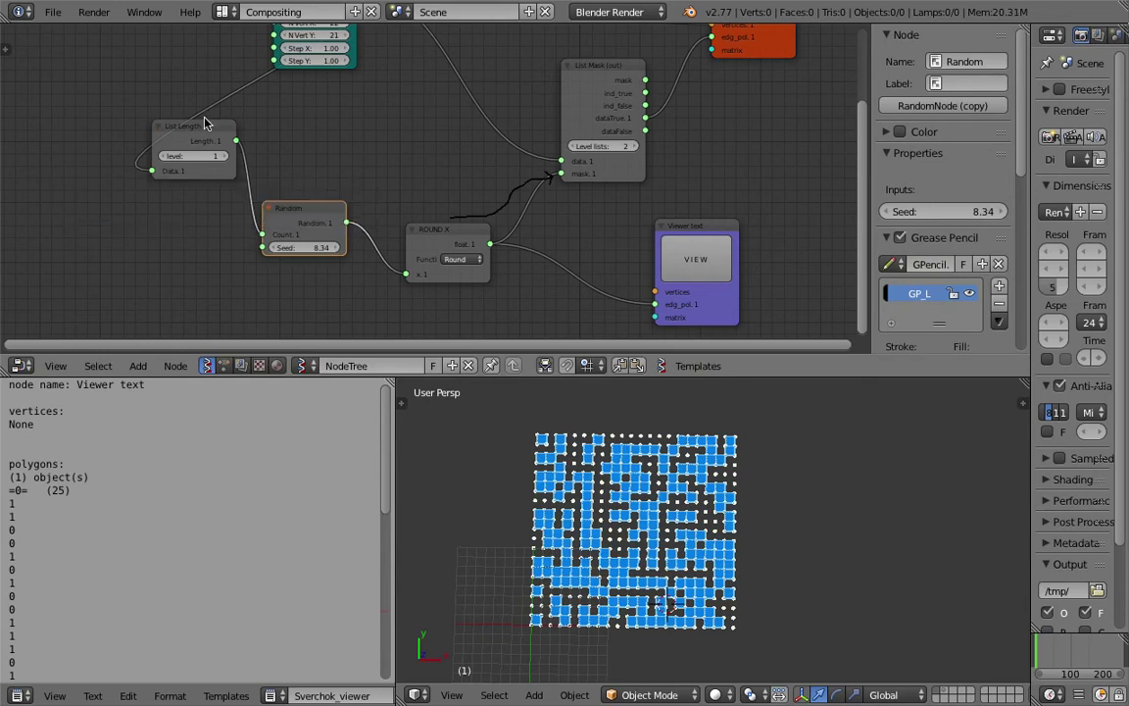
Step: Rearrange the List Length and Math nodes to tidy the chain around Random
left_click_drag(205, 124, 185, 142)
scroll(437, 228, "up", 1)
left_click_drag(446, 233, 433, 235)
middle_click_drag(422, 220, 390, 171)
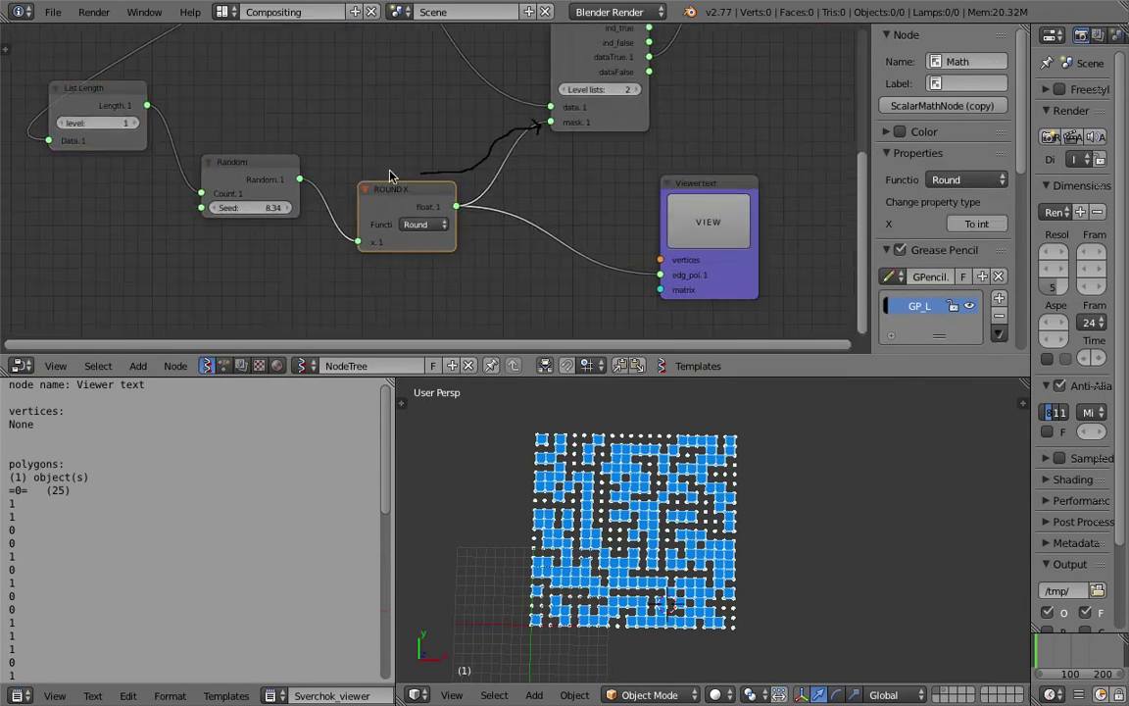
Step: Dismiss the reminder notification covering the node properties
middle_click_drag(588, 519, 595, 486)
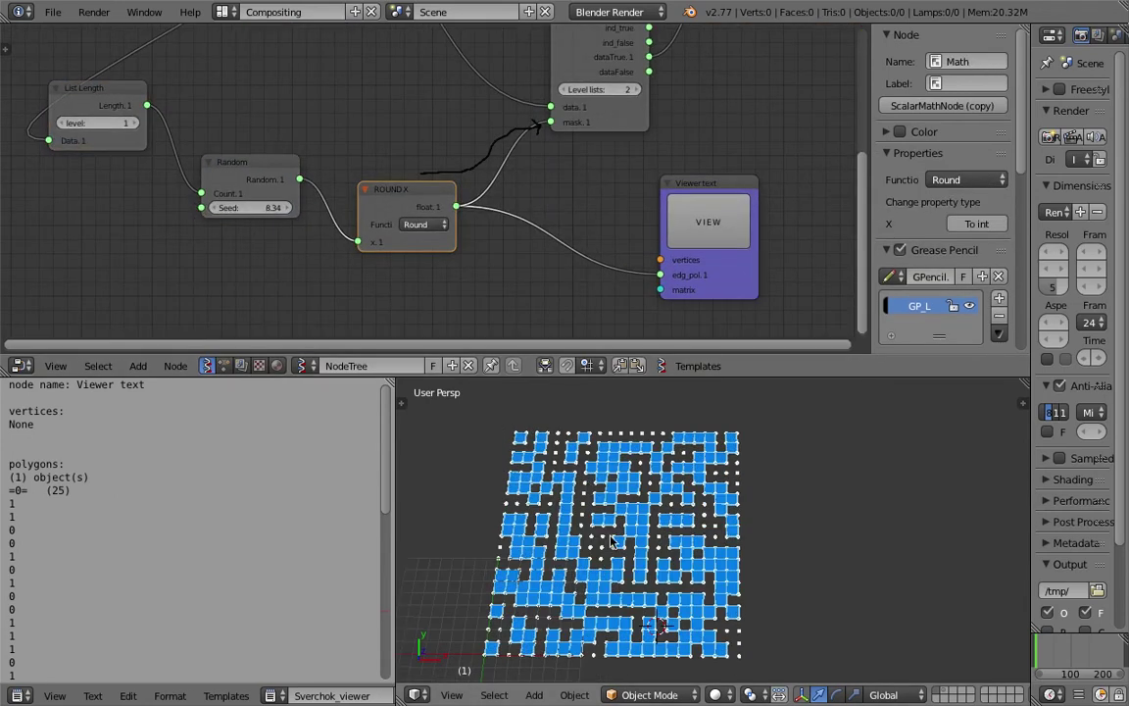
middle_click_drag(610, 540, 621, 536)
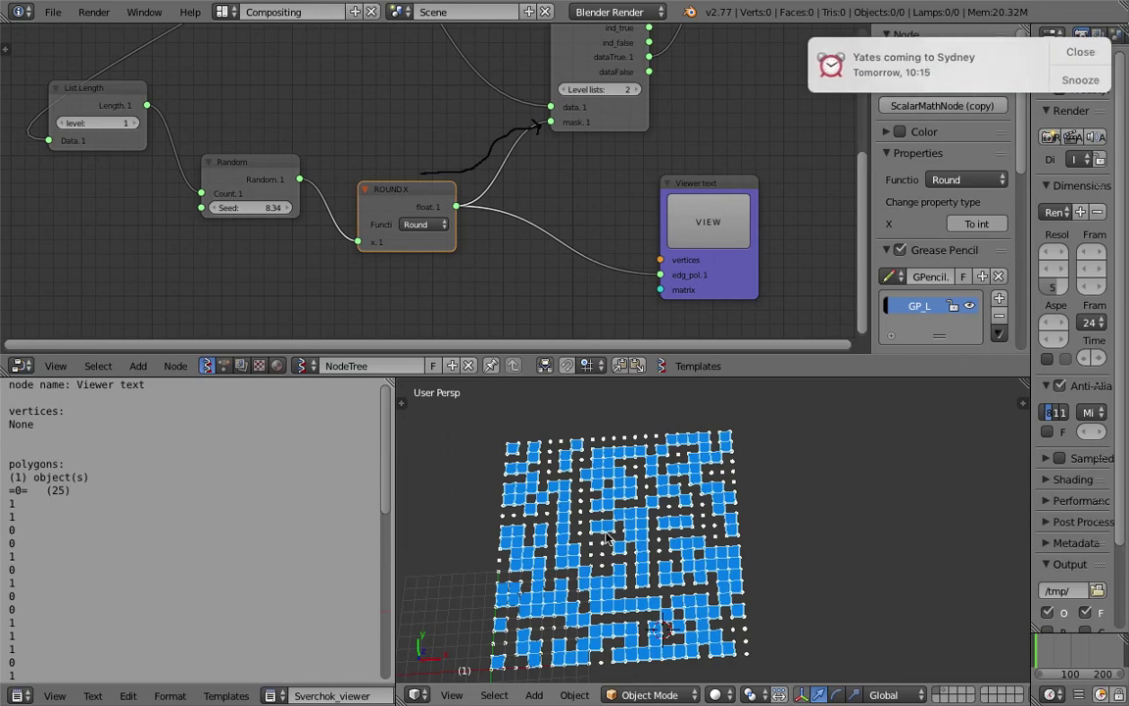
left_click(1075, 54)
middle_click_drag(768, 481, 699, 456)
Step: Bake the large masked grid from Viewer Draw and place the baked mesh beside the original
middle_click_drag(609, 224, 542, 223)
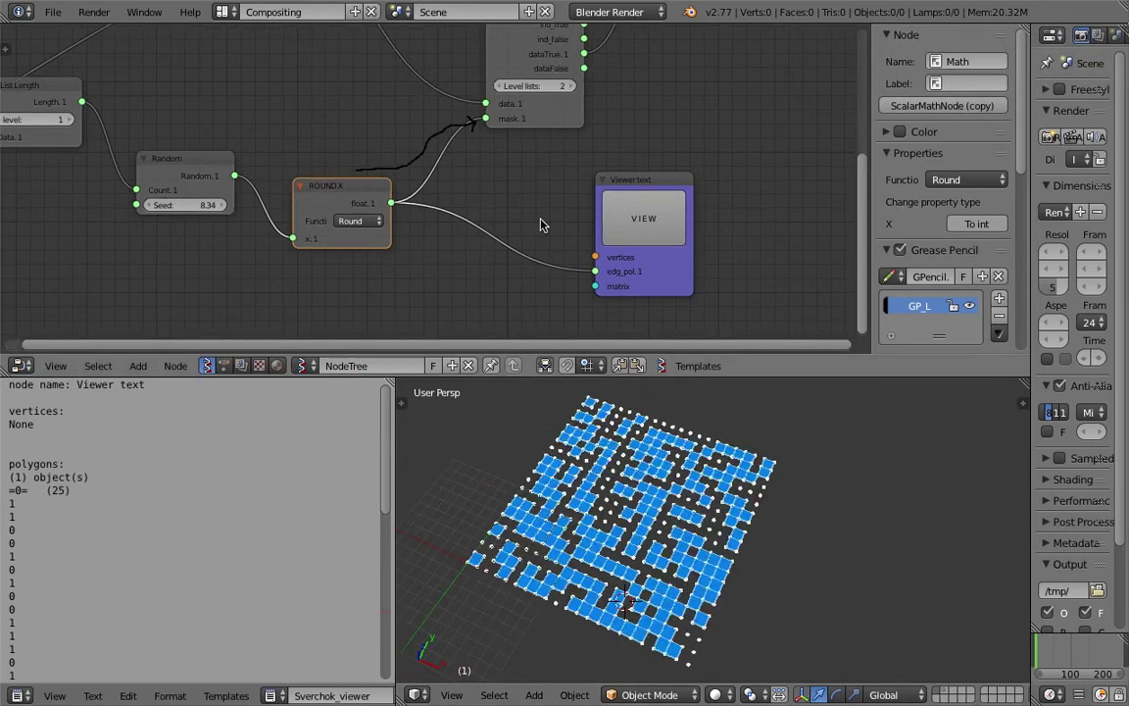
middle_click_drag(554, 145, 498, 209)
scroll(501, 207, "down", 3)
left_click(609, 37)
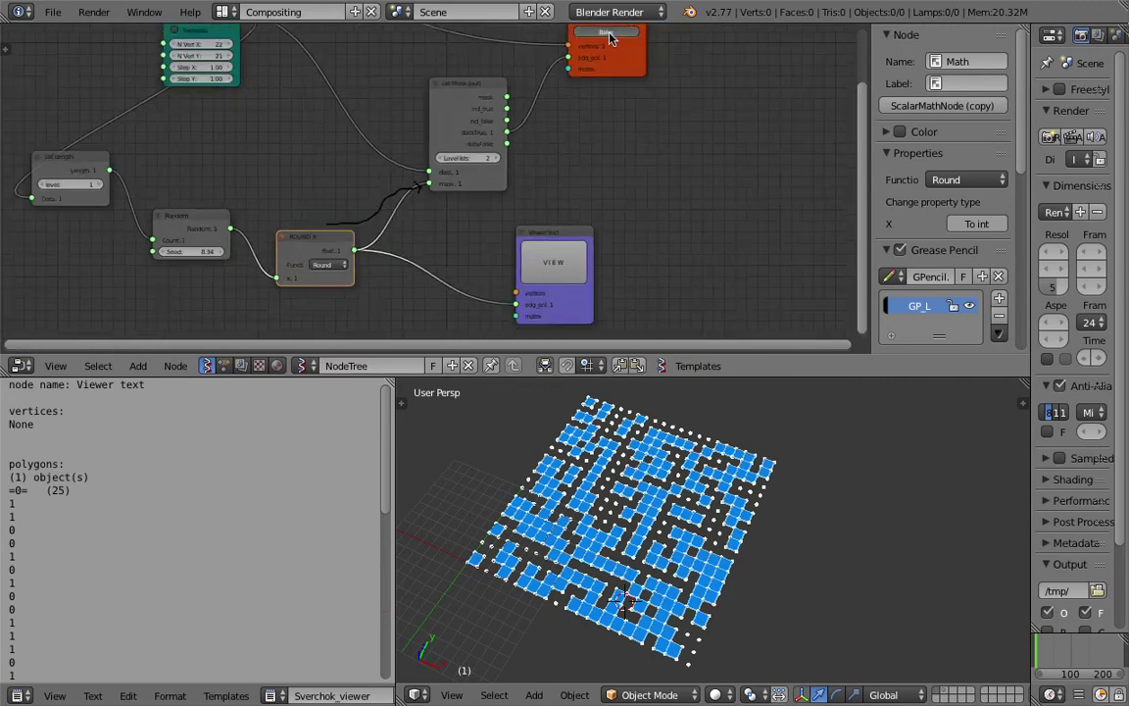
right_click_drag(627, 525, 867, 535)
scroll(867, 535, "down", 3)
right_click_drag(783, 536, 818, 555)
middle_click_drag(821, 555, 824, 486)
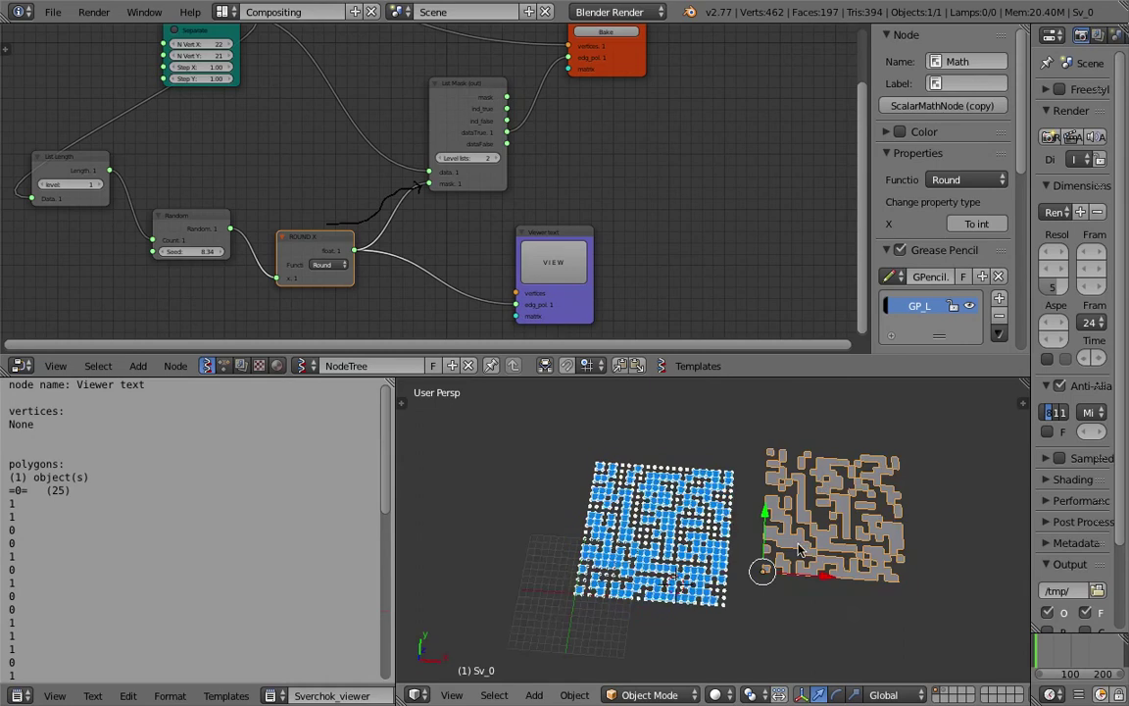
Step: Widen the properties editor and show the modifiers of the baked mesh
middle_click_drag(807, 554, 775, 588)
scroll(683, 564, "up", 2)
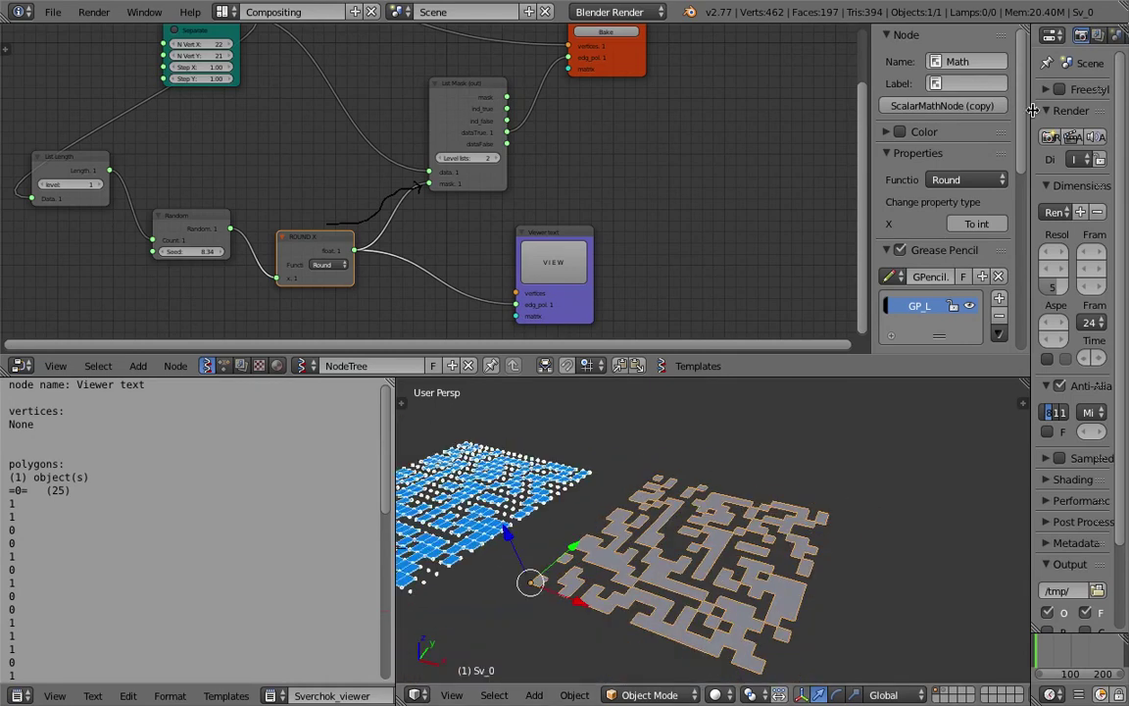
left_click_drag(1027, 196, 891, 196)
left_click(1045, 61)
Step: Add a Wireframe modifier to the baked mesh and adjust its thickness
left_click(1005, 95)
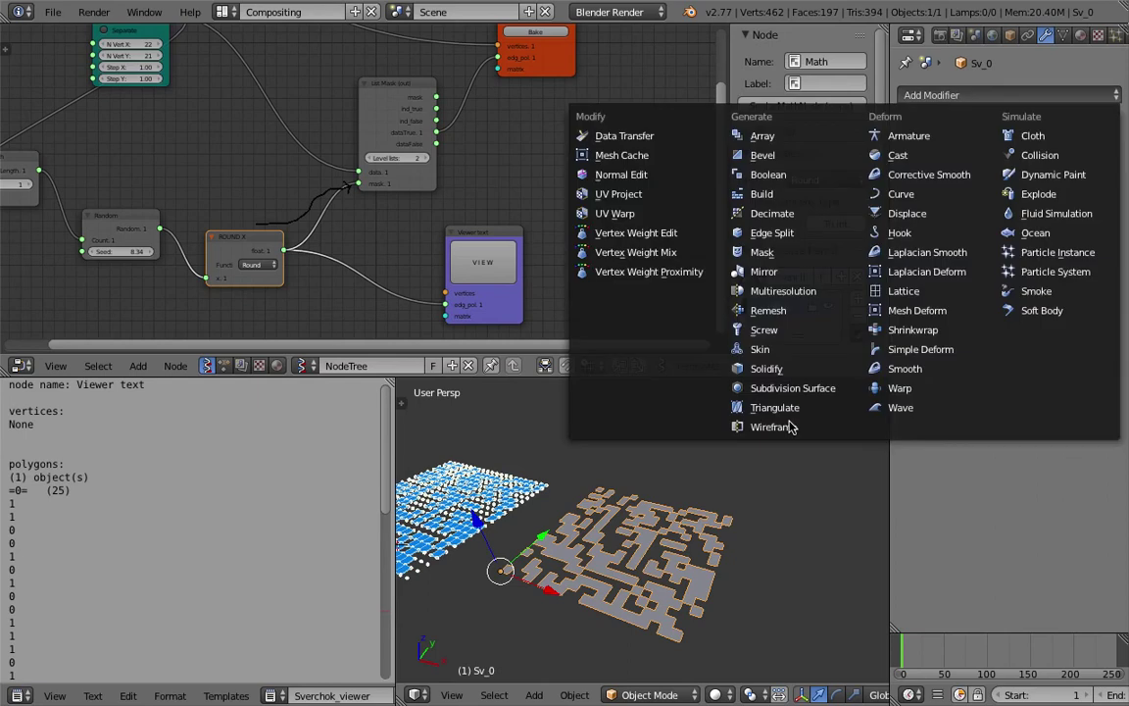
left_click(782, 428)
scroll(638, 530, "up", 3)
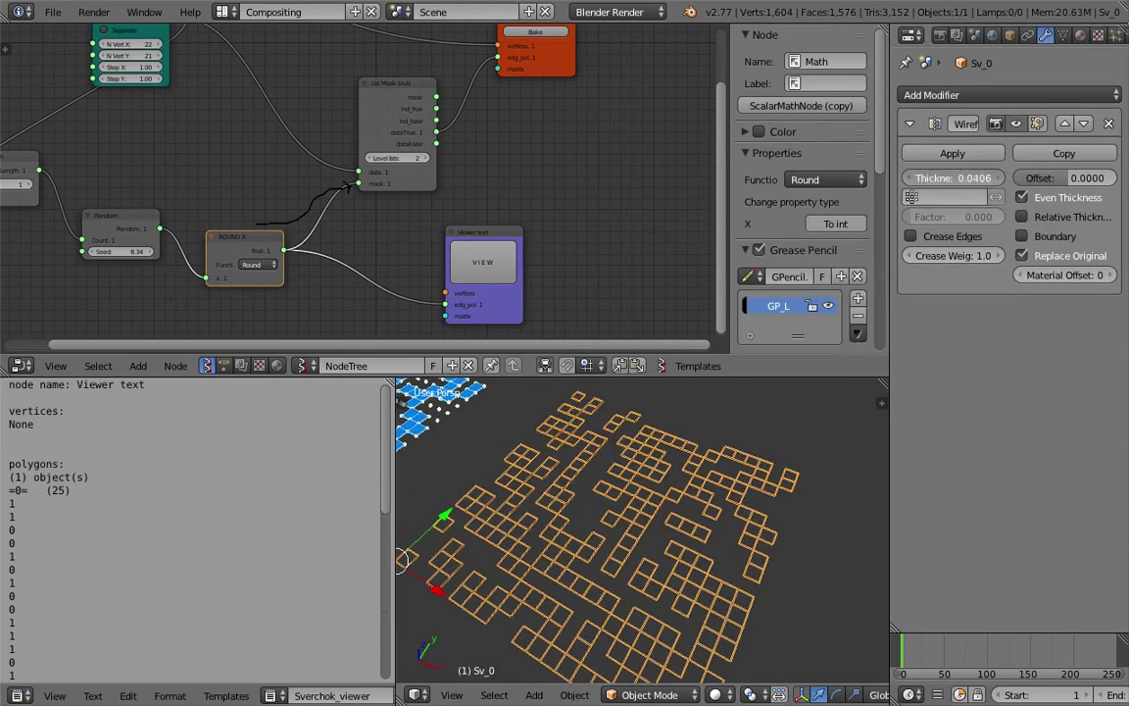
left_click_drag(955, 177, 995, 178)
scroll(715, 497, "up", 3)
scroll(716, 497, "down", 3)
mouse_move(619, 522)
middle_mouse_down()
mouse_move(608, 551)
mouse_move(532, 550)
mouse_move(657, 565)
mouse_move(662, 484)
mouse_move(642, 487)
mouse_move(620, 519)
middle_mouse_up()
Step: Delete the baked wireframe mesh
scroll(606, 549, "down", 4)
key("x")
left_click(528, 547)
scroll(527, 546, "up", 3)
Step: Set both N Vert X and N Vert Y of the Plane node to 5
middle_click_drag(231, 204, 488, 250)
scroll(315, 229, "up", 3)
middle_click_drag(399, 113, 351, 245)
left_click_drag(372, 184, 372, 199)
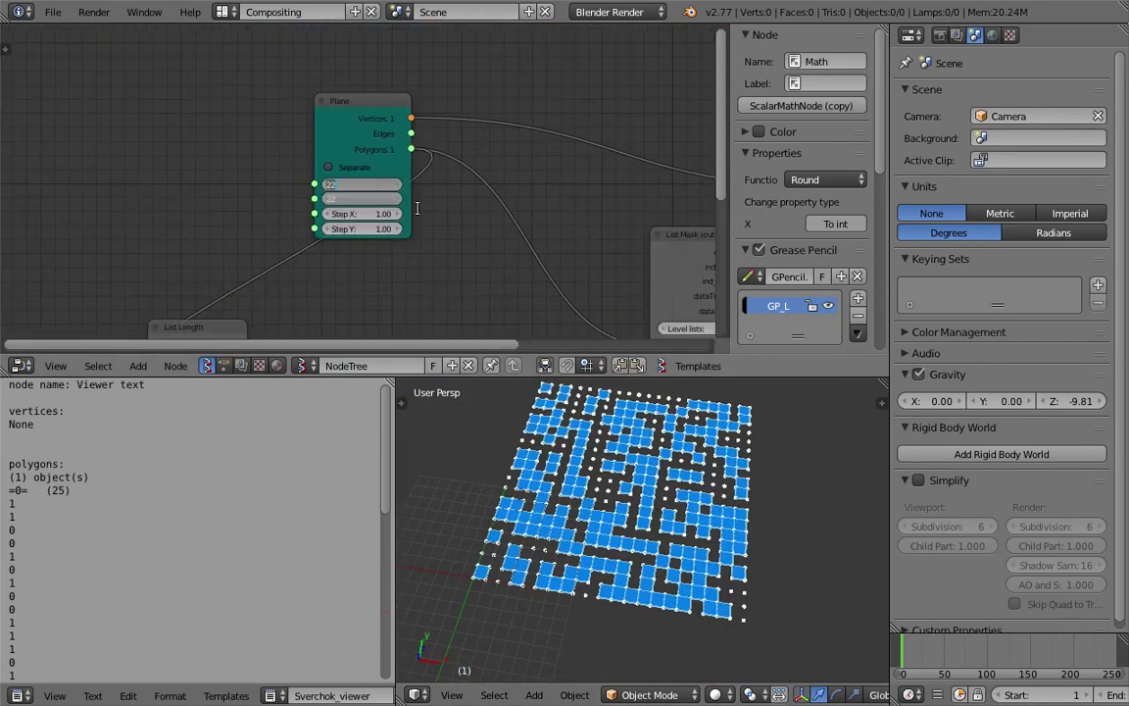
type("5")
key("Return")
scroll(595, 551, "up", 2)
middle_click_drag(470, 491, 565, 455, "shift")
scroll(490, 285, "down", 2)
middle_click_drag(490, 284, 325, 147)
middle_click_drag(568, 544, 670, 567)
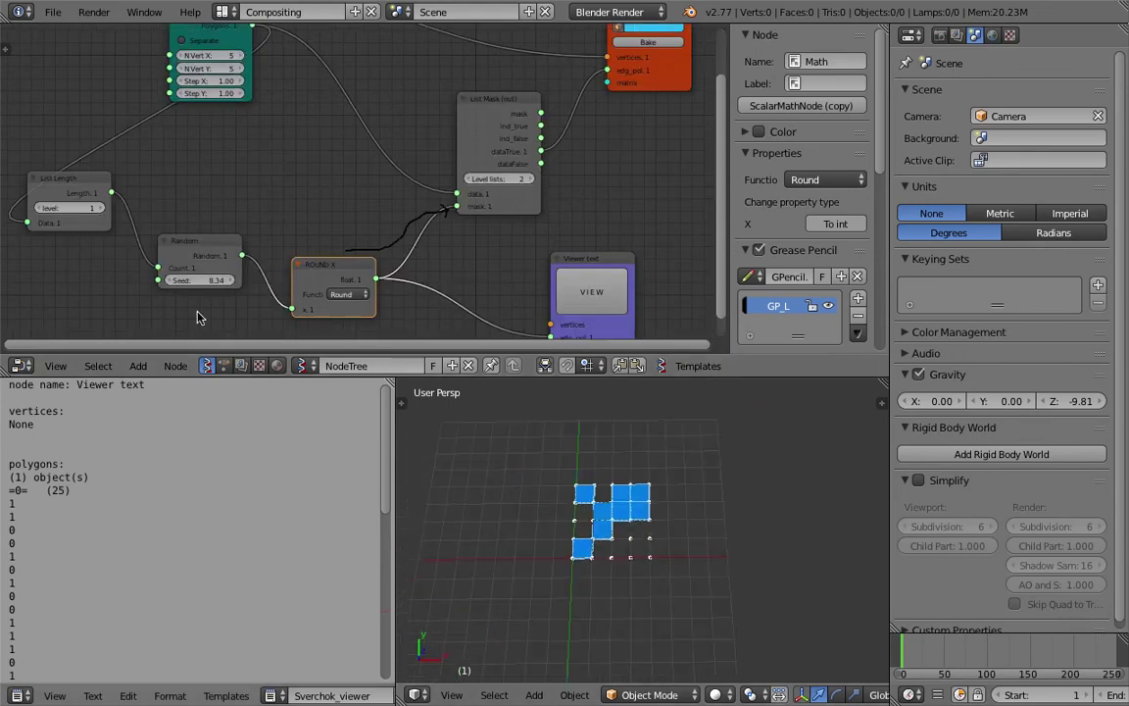
Step: Try Random node seeds of 32.46 and 34.32 to vary which plane polygons the mask selects
middle_click_drag(148, 232, 244, 199)
left_click_drag(296, 248, 431, 248)
mouse_move(633, 539)
middle_mouse_down()
mouse_move(574, 486)
mouse_move(641, 532)
middle_mouse_up()
left_click_drag(300, 249, 357, 249)
scroll(569, 454, "up", 1)
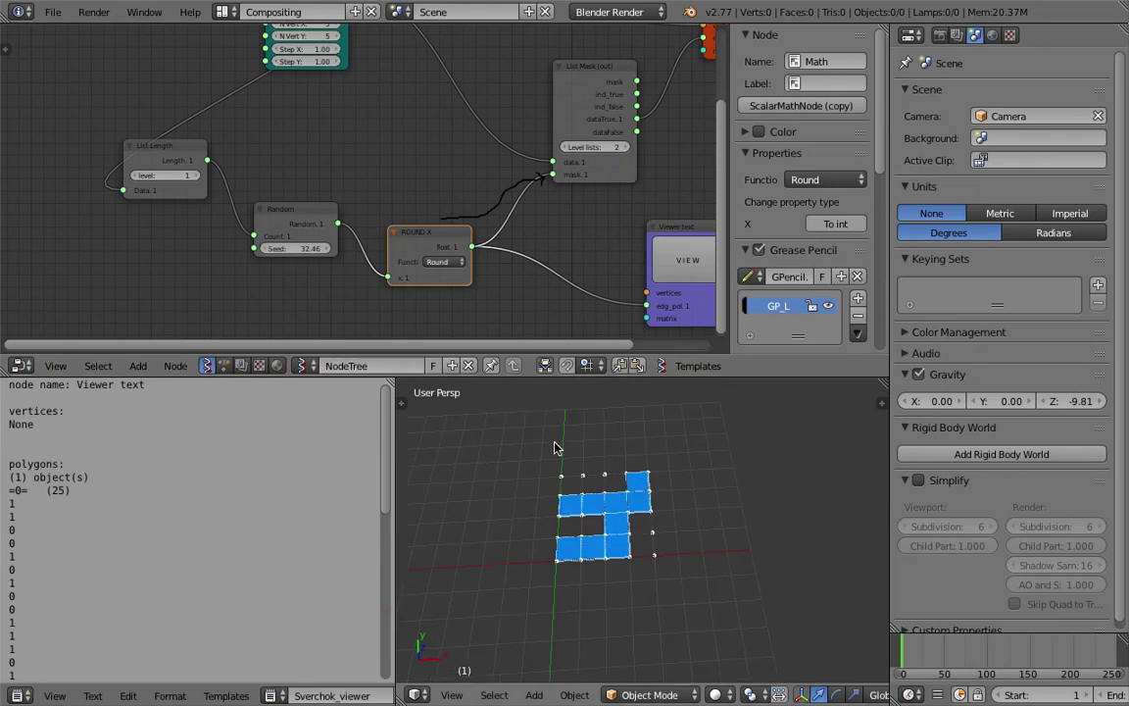
left_click_drag(283, 254, 327, 265)
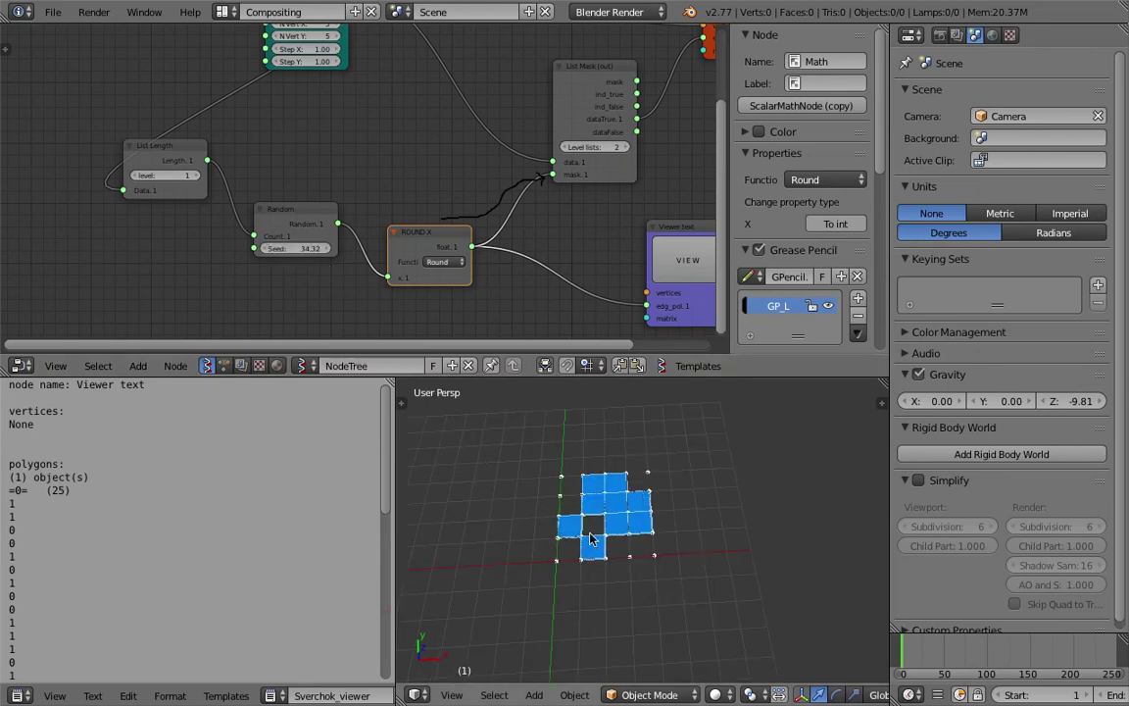
middle_click_drag(595, 534, 604, 535)
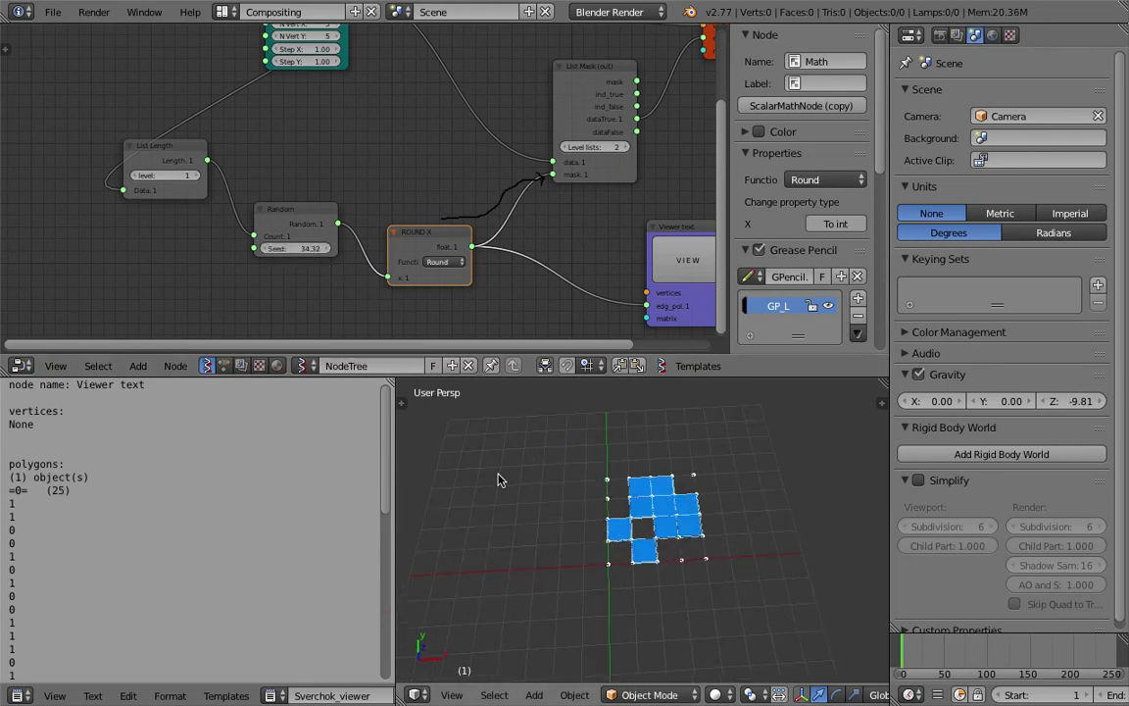
scroll(588, 563, "down", 2)
scroll(622, 549, "up", 4)
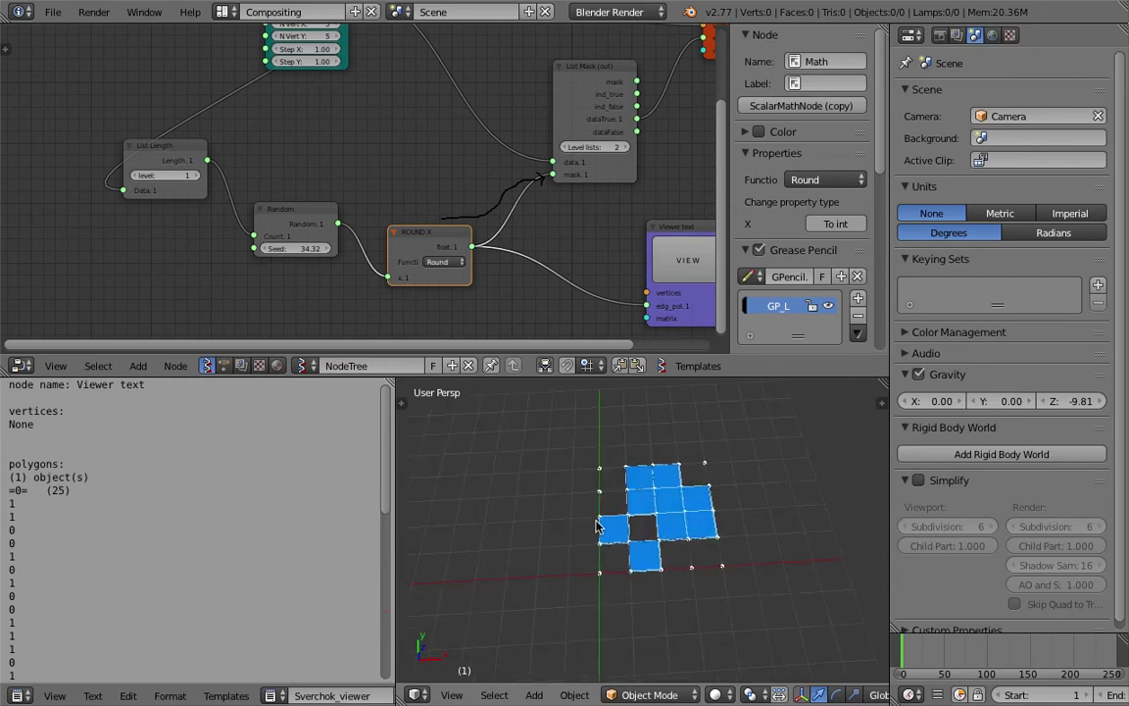
Step: Change the Random node's seed to 42.27 and inspect the selected polygons from several angles
mouse_move(294, 248)
left_mouse_down()
mouse_move(319, 248)
mouse_move(307, 255)
left_mouse_up()
scroll(645, 550, "down", 3)
middle_click_drag(645, 549, 651, 546)
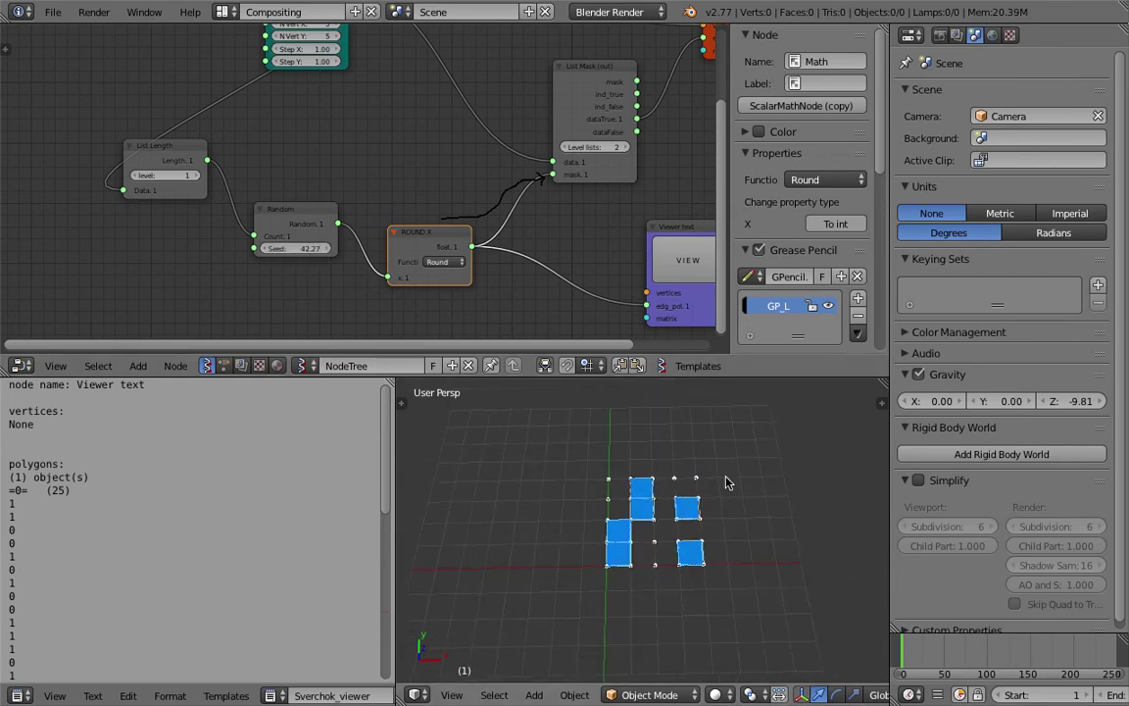
middle_click_drag(535, 539, 615, 500)
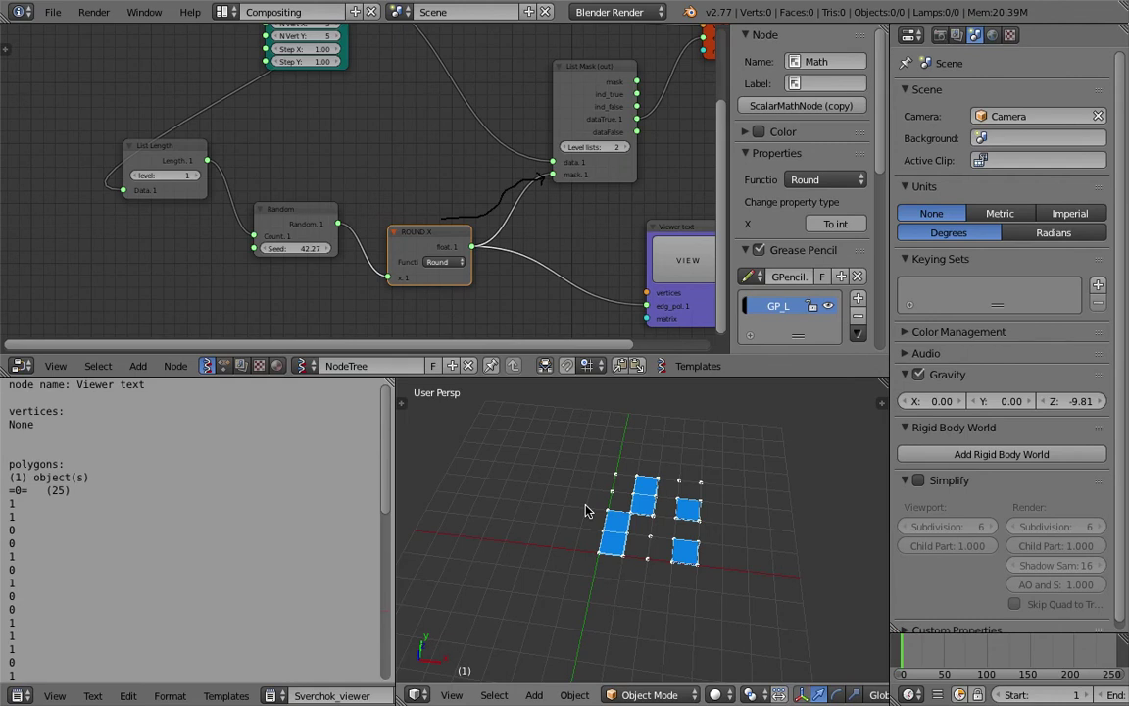
middle_click_drag(586, 511, 568, 490)
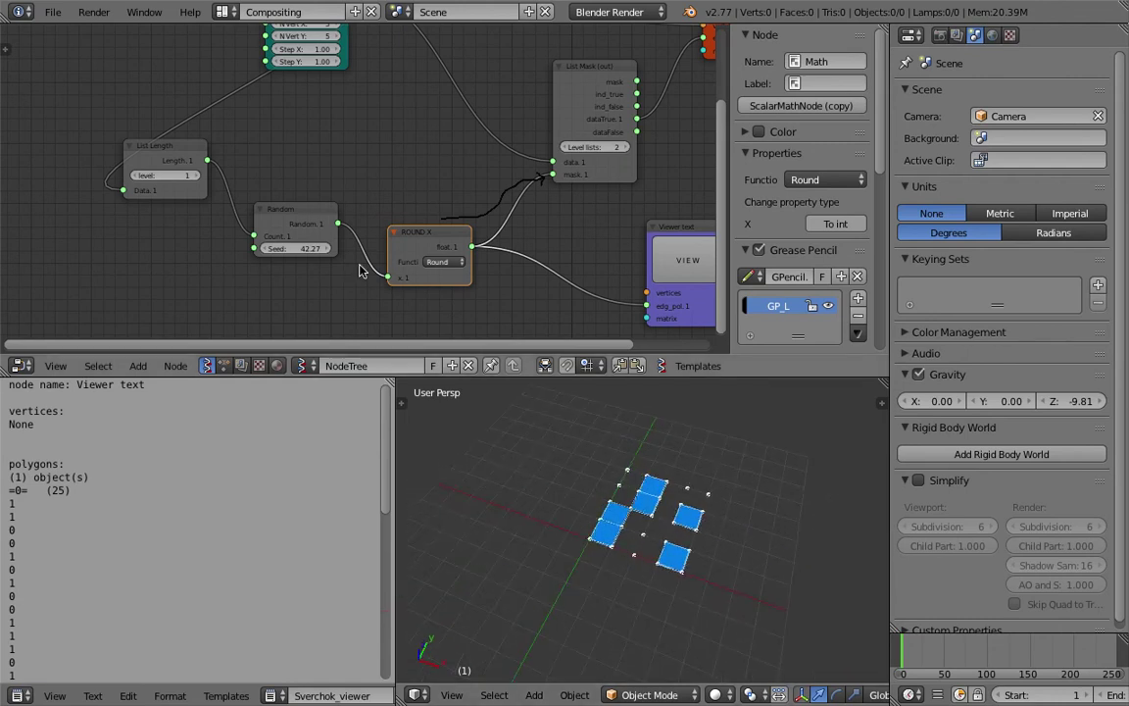
Step: Set the seed of the Random node feeding the mask to 57.84
left_click_drag(296, 249, 333, 249)
middle_click_drag(739, 552, 632, 539)
left_click_drag(305, 249, 315, 249)
middle_click_drag(600, 539, 688, 517)
scroll(549, 250, "down", 1)
Step: Shift the Viewer text node aside and add an Extrude Separate Faces node beyond the List Mask and Viewer Draw nodes
middle_click_drag(559, 256, 297, 238)
scroll(456, 234, "down", 1)
middle_click_drag(456, 234, 466, 272)
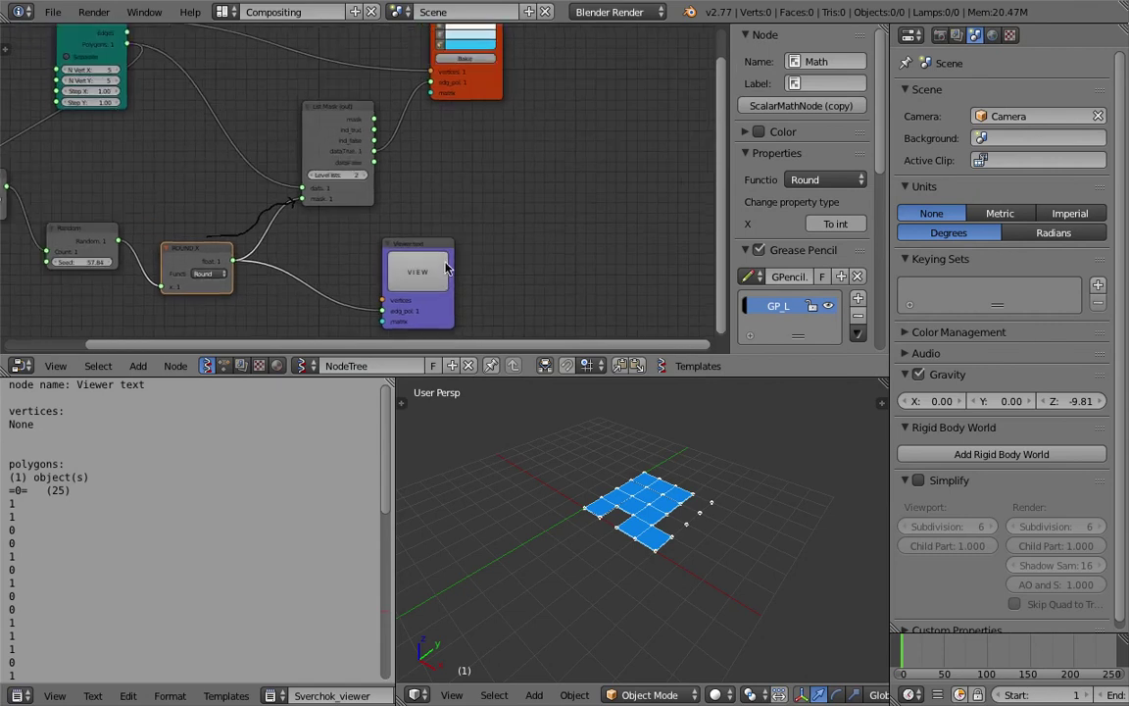
left_click_drag(411, 242, 461, 217)
middle_click_drag(613, 281, 585, 318)
key("shift+a")
left_click(480, 206)
type("Math")
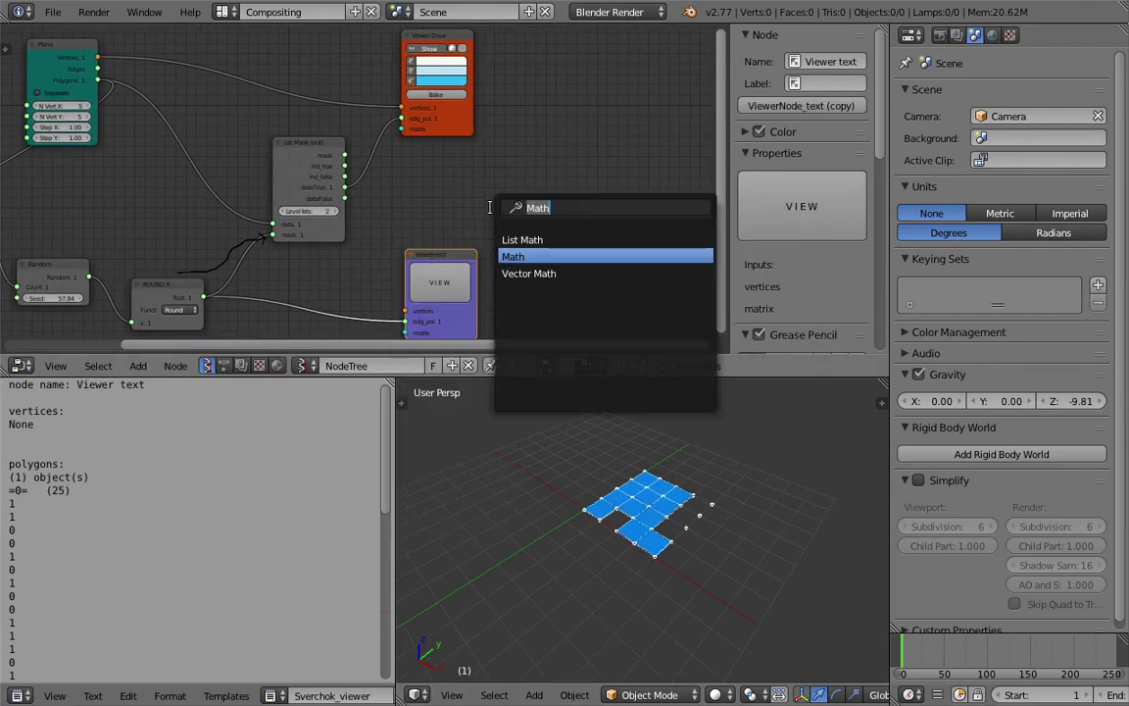
type("ext")
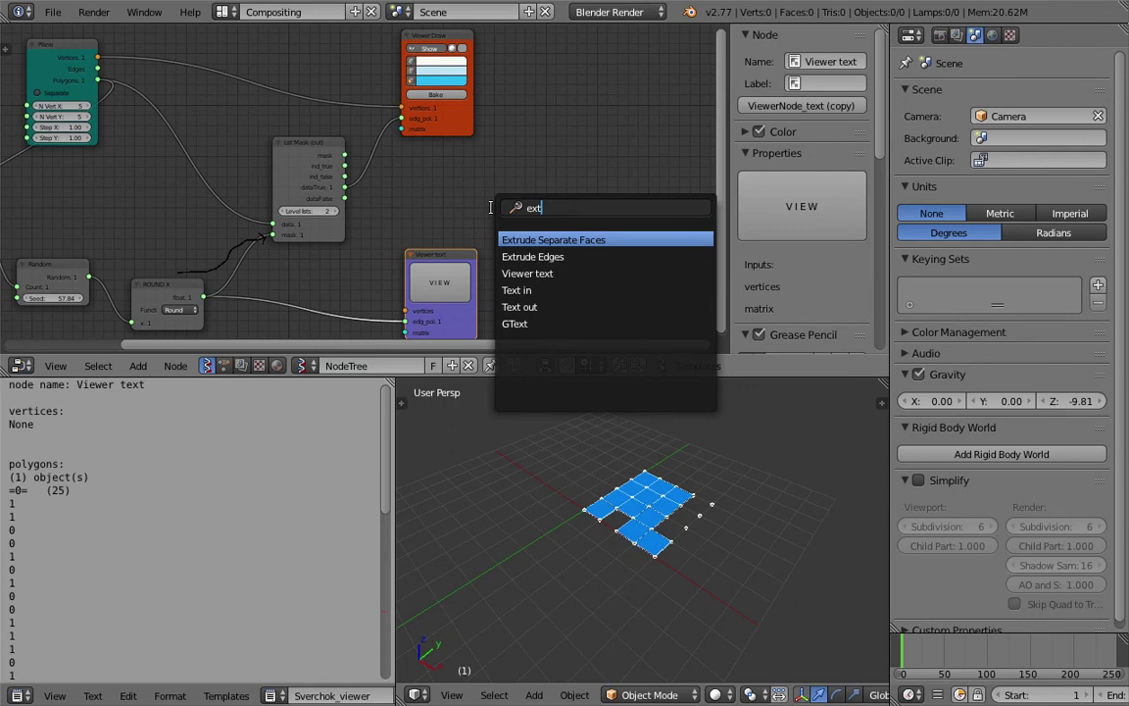
key("Return")
left_click(550, 89)
scroll(479, 224, "up", 3)
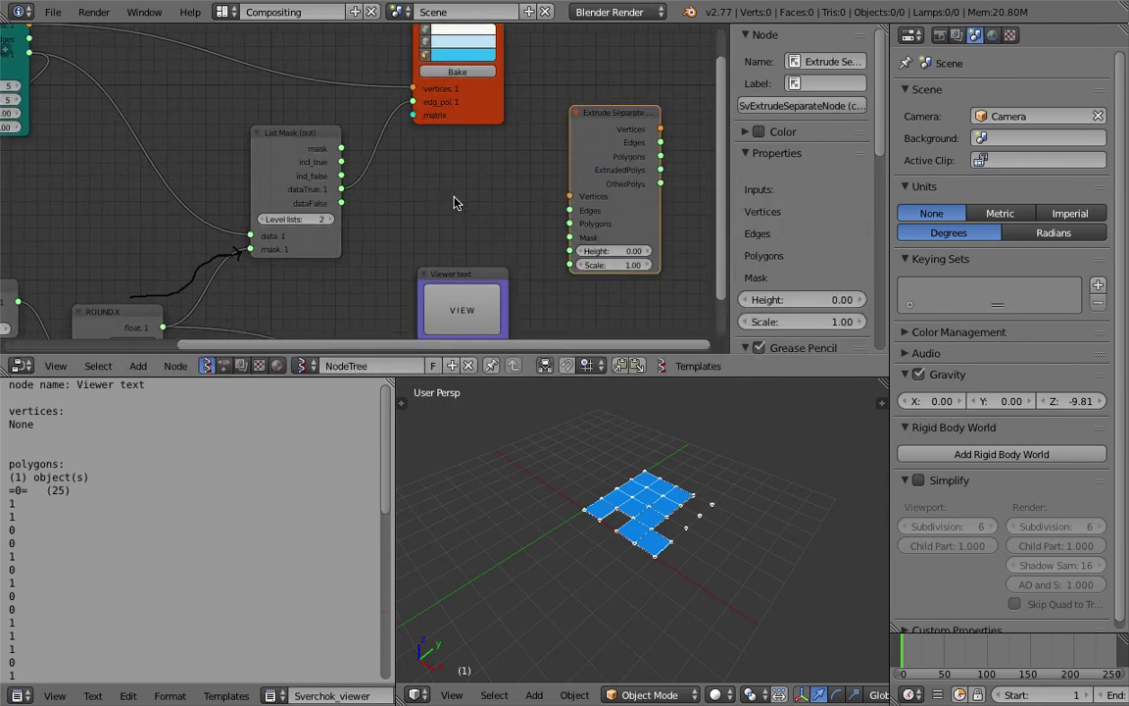
Step: Connect the Plane's vertices and the List Mask's dataTrue output to the Vertices and Polygons inputs of Extrude Separate Faces
left_click_drag(469, 268, 435, 299)
middle_click_drag(432, 180, 445, 235)
scroll(441, 233, "down", 2)
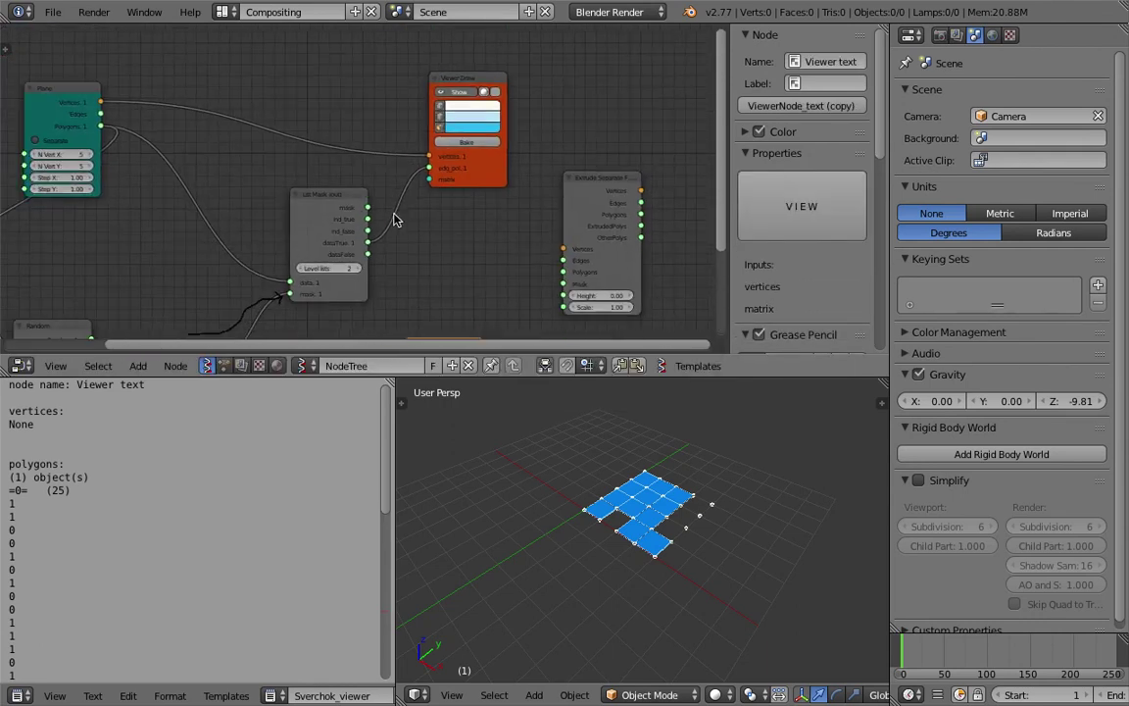
left_click_drag(101, 102, 555, 253)
left_click_drag(377, 247, 564, 272)
middle_click_drag(500, 202, 331, 206)
scroll(333, 204, "down", 1)
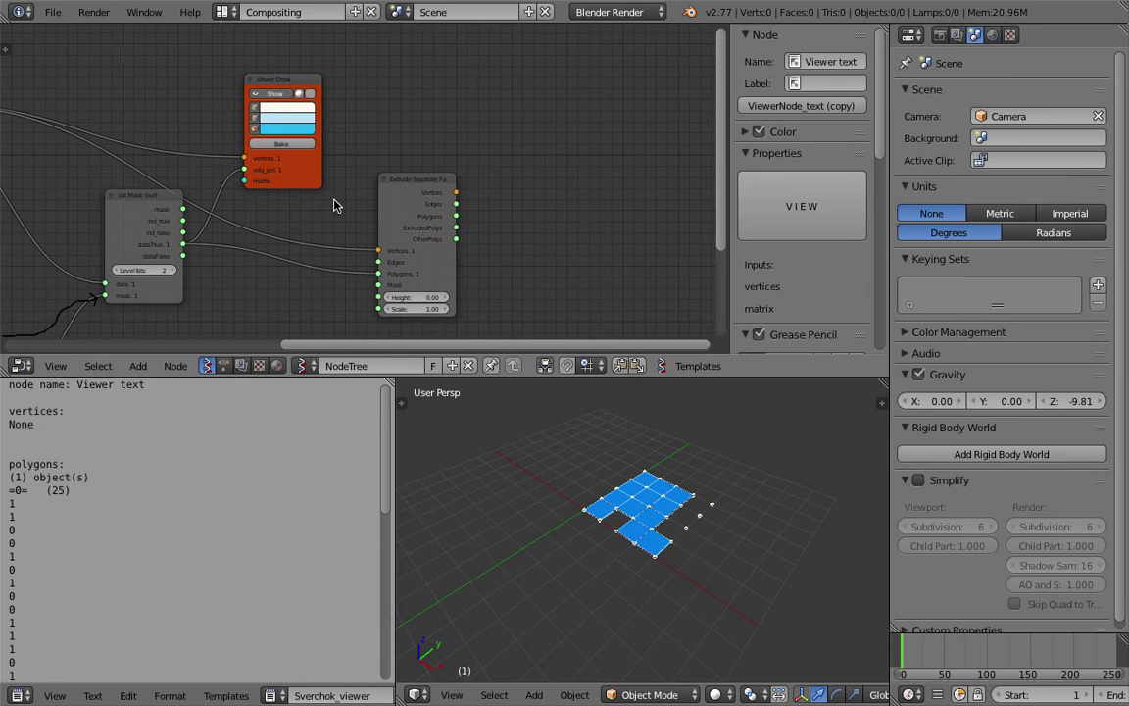
Step: Set the Extrude Separate Faces height to 0.99
scroll(337, 204, "up", 1)
middle_click_drag(347, 268, 333, 194)
scroll(338, 193, "up", 1)
scroll(406, 245, "up", 1)
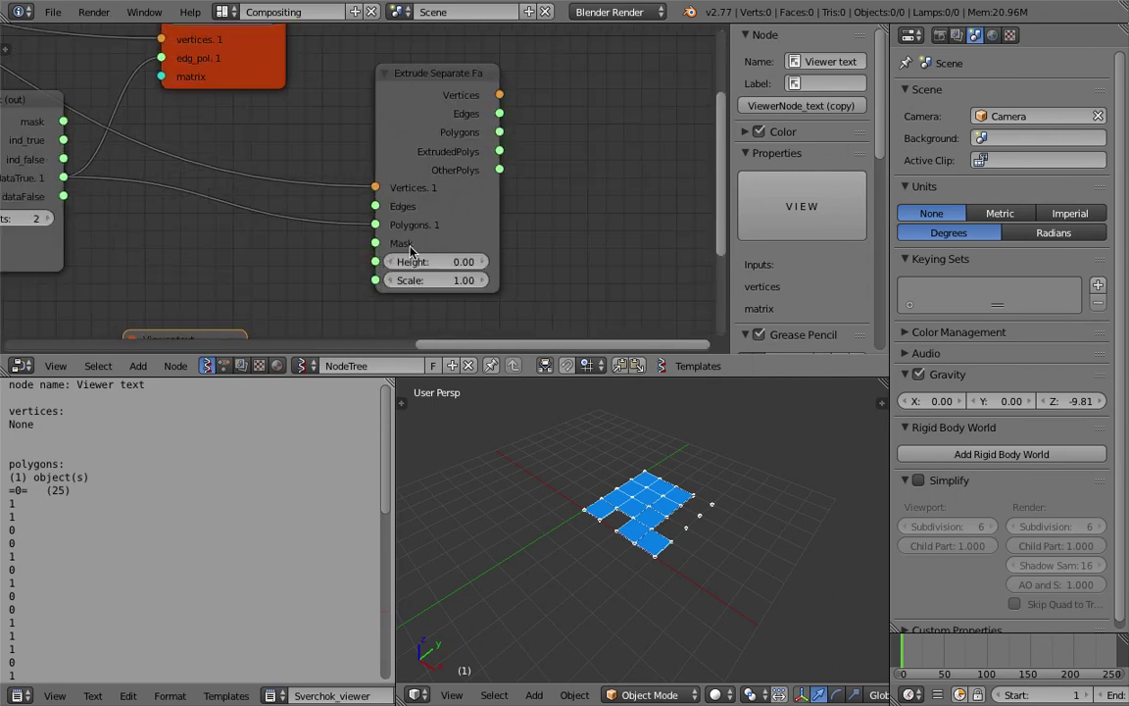
middle_click_drag(449, 267, 412, 281)
left_click_drag(420, 282, 490, 279)
Step: Duplicate the Viewer Draw node and feed it the Vertices and Polygons outputs of Extrude Separate Faces
scroll(505, 211, "down", 2)
mouse_move(532, 201)
middle_mouse_down()
mouse_move(517, 194)
mouse_move(512, 246)
middle_mouse_up()
scroll(275, 118, "down", 2)
middle_click_drag(270, 105, 244, 113)
left_click(203, 56)
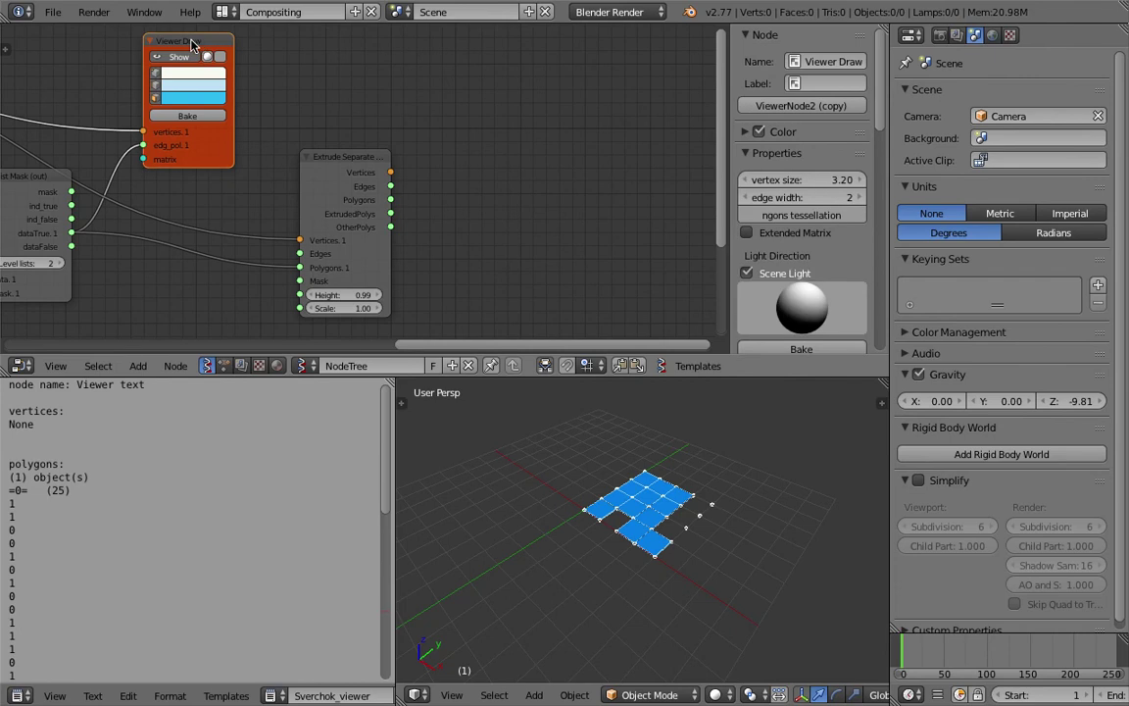
key("shift+d")
left_click(565, 130)
scroll(392, 165, "up", 2)
left_click_drag(397, 169, 470, 213)
left_click_drag(398, 203, 471, 229)
Step: Set the Extrude Separate Faces height to 2.19 and scale to 0.46
middle_click_drag(649, 489, 580, 464)
scroll(501, 308, "down", 1)
middle_click_drag(501, 308, 491, 275)
left_click_drag(358, 280, 327, 294)
mouse_move(668, 483)
middle_mouse_down()
mouse_move(684, 605)
mouse_move(600, 560)
mouse_move(714, 516)
mouse_move(714, 480)
mouse_move(683, 495)
middle_mouse_up()
mouse_move(361, 280)
left_mouse_down()
mouse_move(377, 280)
mouse_move(360, 280)
left_mouse_up()
middle_click_drag(684, 458, 640, 517)
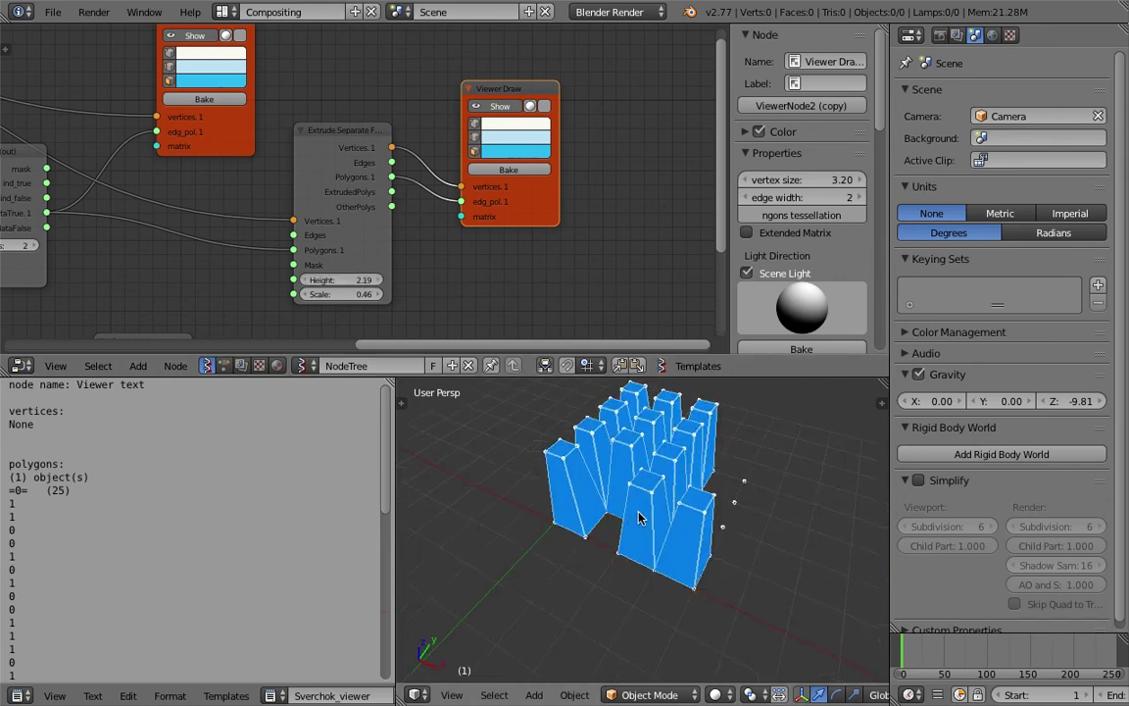
Step: Move the Extrude Separate Faces node and its Viewer Draw further along to free space after the List Mask
scroll(637, 522, "down", 1)
left_click_drag(501, 87, 600, 84)
left_click_drag(338, 132, 437, 92)
scroll(447, 159, "down", 2)
scroll(447, 162, "up", 1)
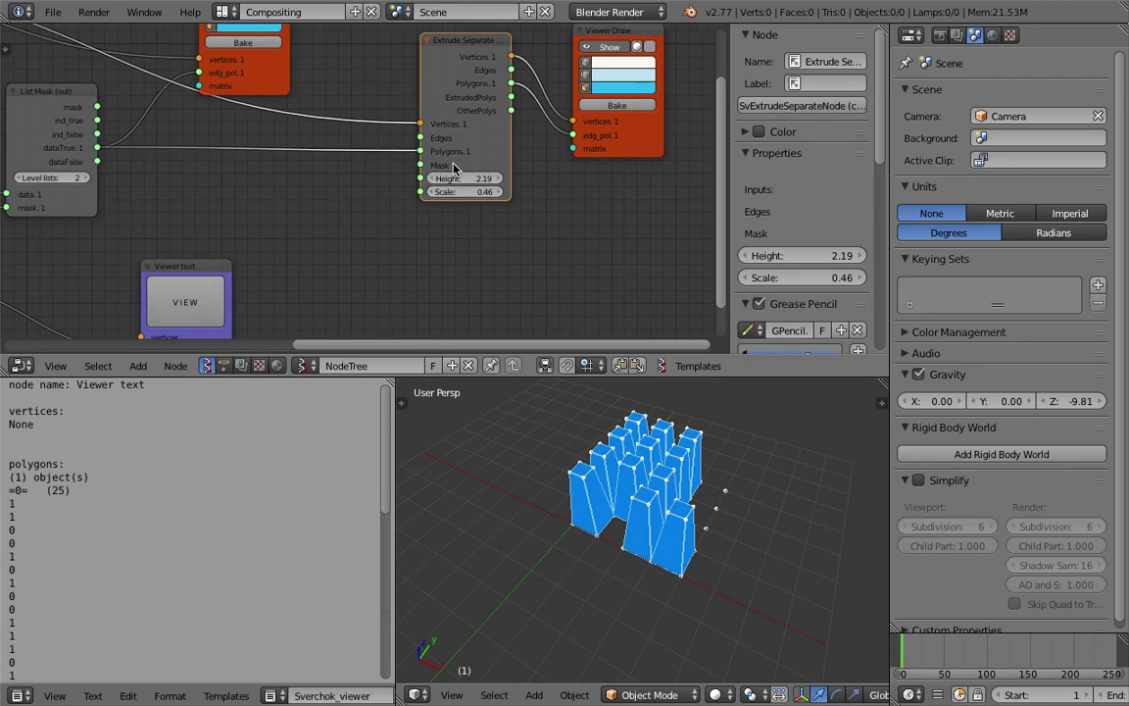
left_click_drag(604, 147, 630, 140)
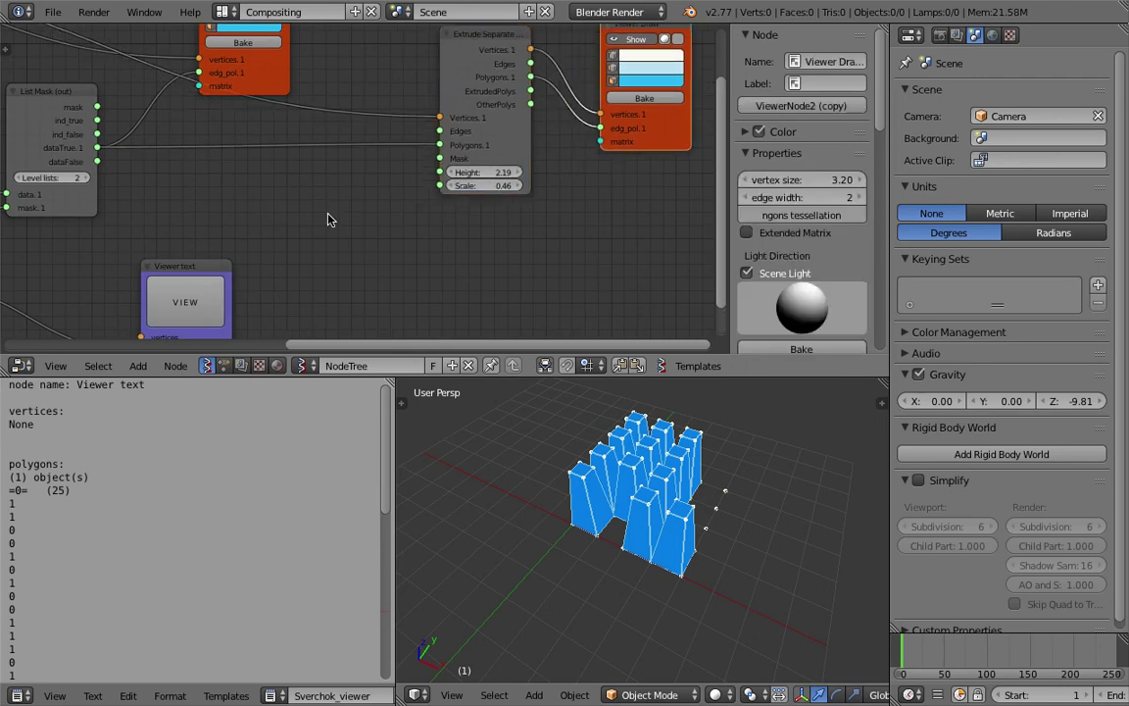
Step: Add a second Random node between the List Mask and Extrude Separate Faces, and move the Viewer text node below it
key("shift+a")
left_click(327, 214)
type("random")
key("Down")
key("Down")
key("Return")
left_click(190, 191)
left_click(233, 225)
left_click(234, 168)
scroll(210, 191, "down", 1)
middle_click_drag(211, 191, 464, 137)
left_click_drag(454, 203, 467, 250)
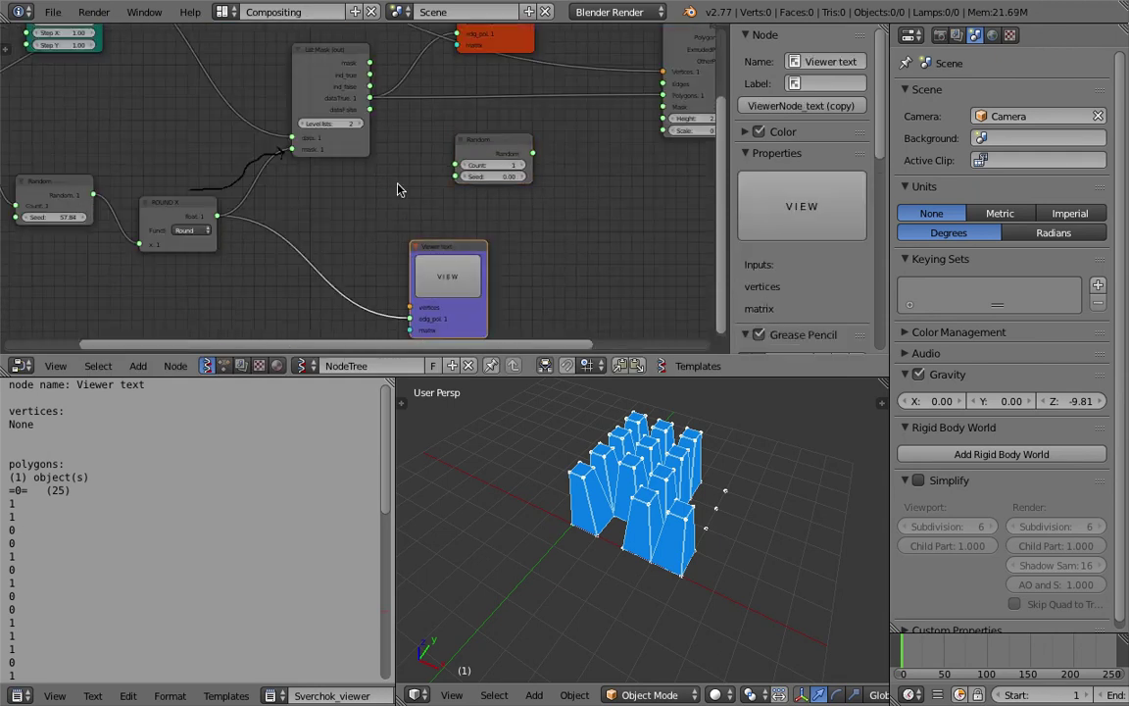
Step: Add a List Length node beside the new Random node and space the two apart
key("shift+a")
left_click(396, 186)
type("get li")
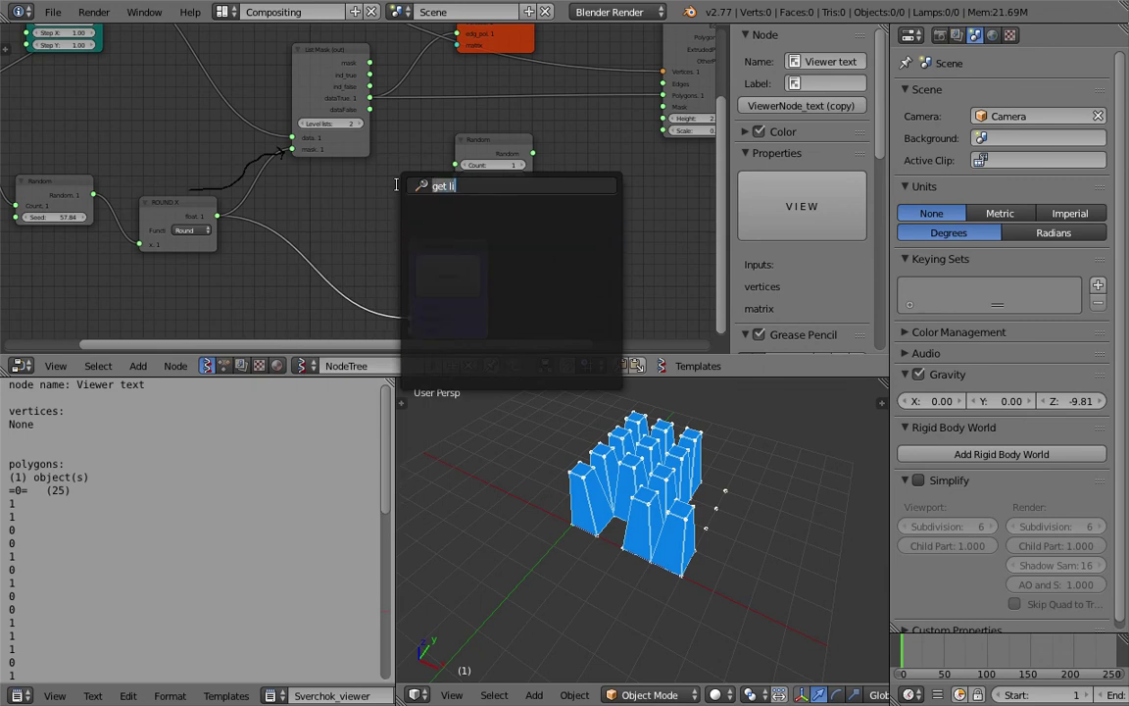
type("list len")
key("Return")
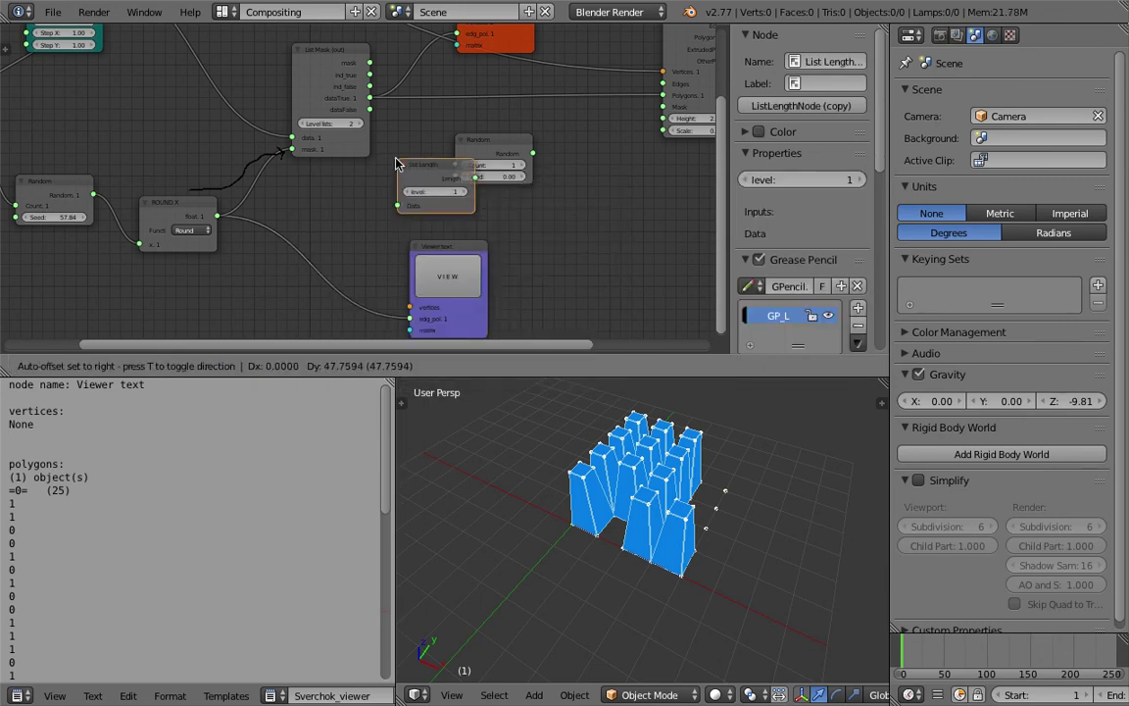
left_click(396, 158)
left_click_drag(484, 139, 540, 142)
scroll(497, 136, "up", 1)
middle_click_drag(464, 150, 410, 181)
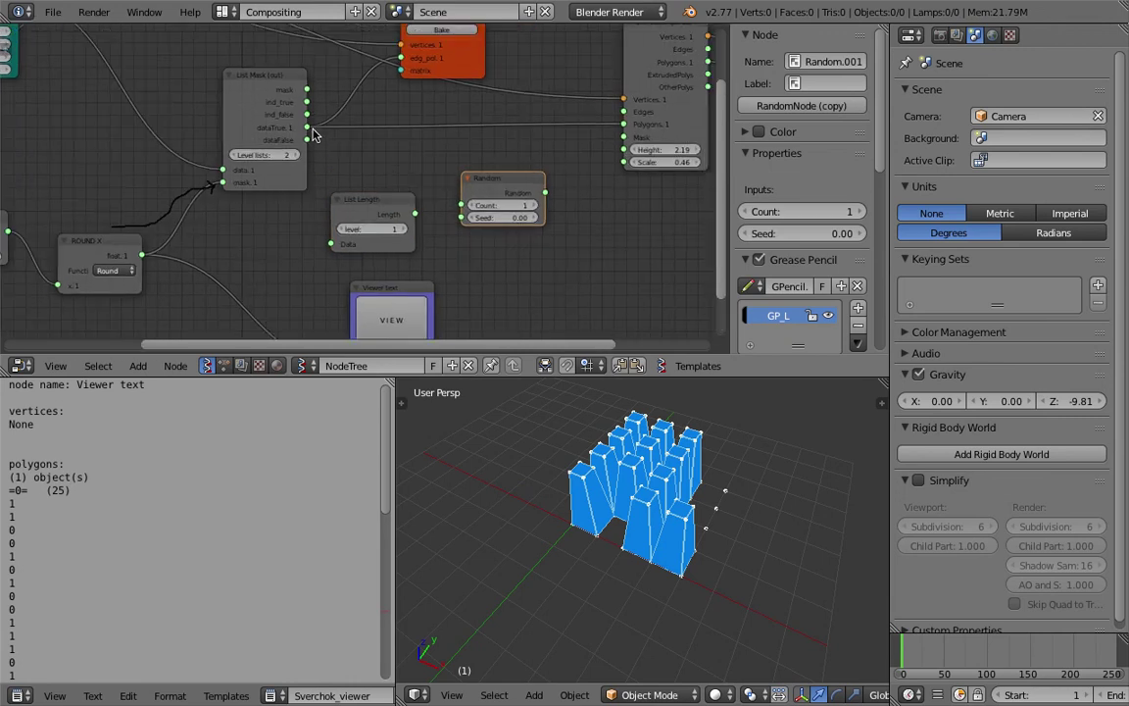
Step: Link dataTrue to List Length, its Length to the new Random node's Count, and Random to the extrusion Height
left_click_drag(416, 212, 457, 217)
middle_click_drag(456, 217, 348, 169)
scroll(491, 207, "up", 1)
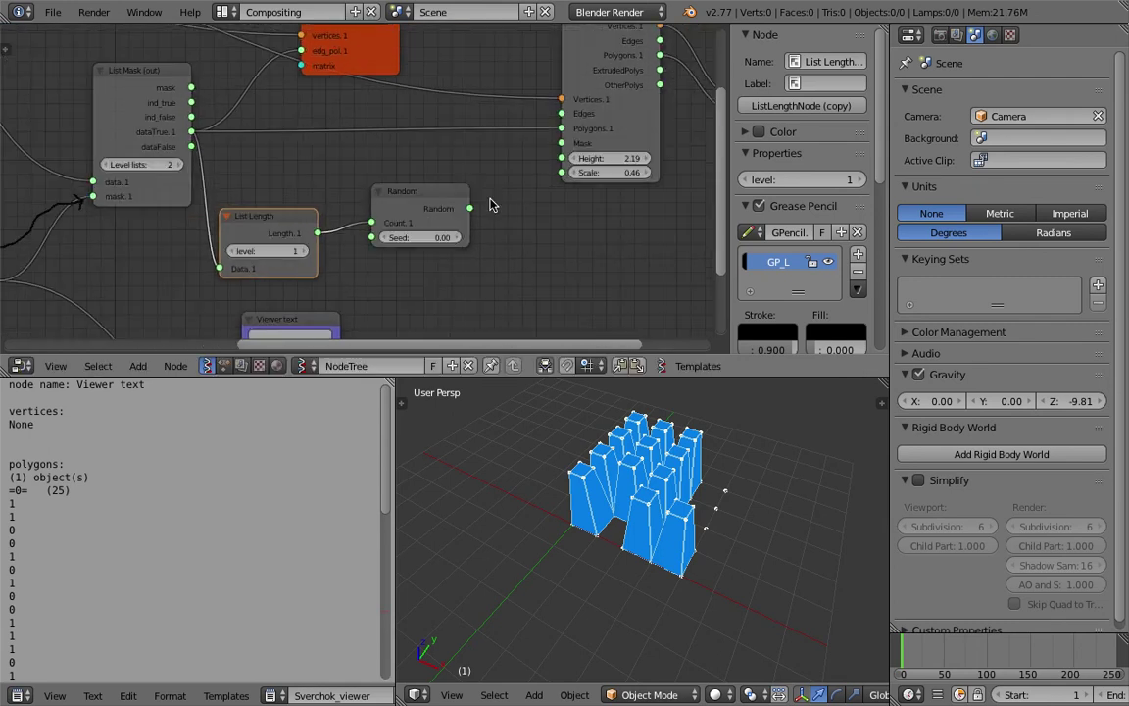
left_click_drag(479, 210, 580, 156)
middle_click_drag(658, 532, 714, 416)
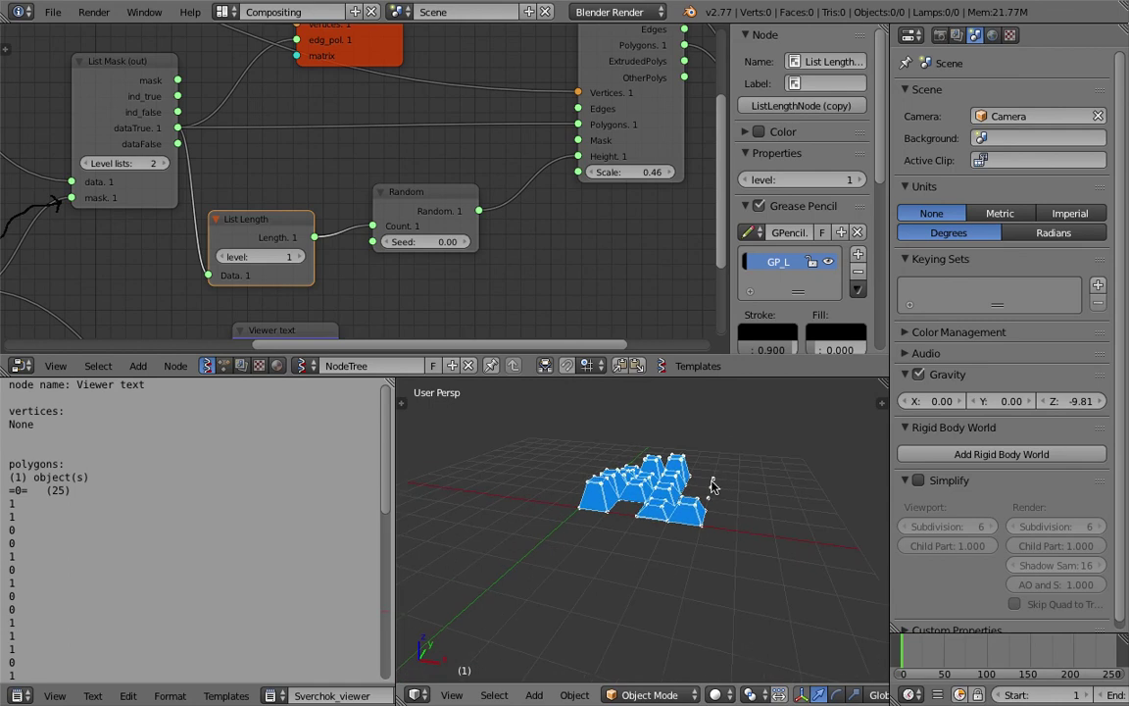
Step: Set the seed of the Random node driving the extrusion height to 3.06
left_click_drag(446, 244, 519, 244)
middle_click_drag(618, 467, 586, 494)
scroll(460, 181, "down", 2)
middle_click_drag(437, 176, 308, 221)
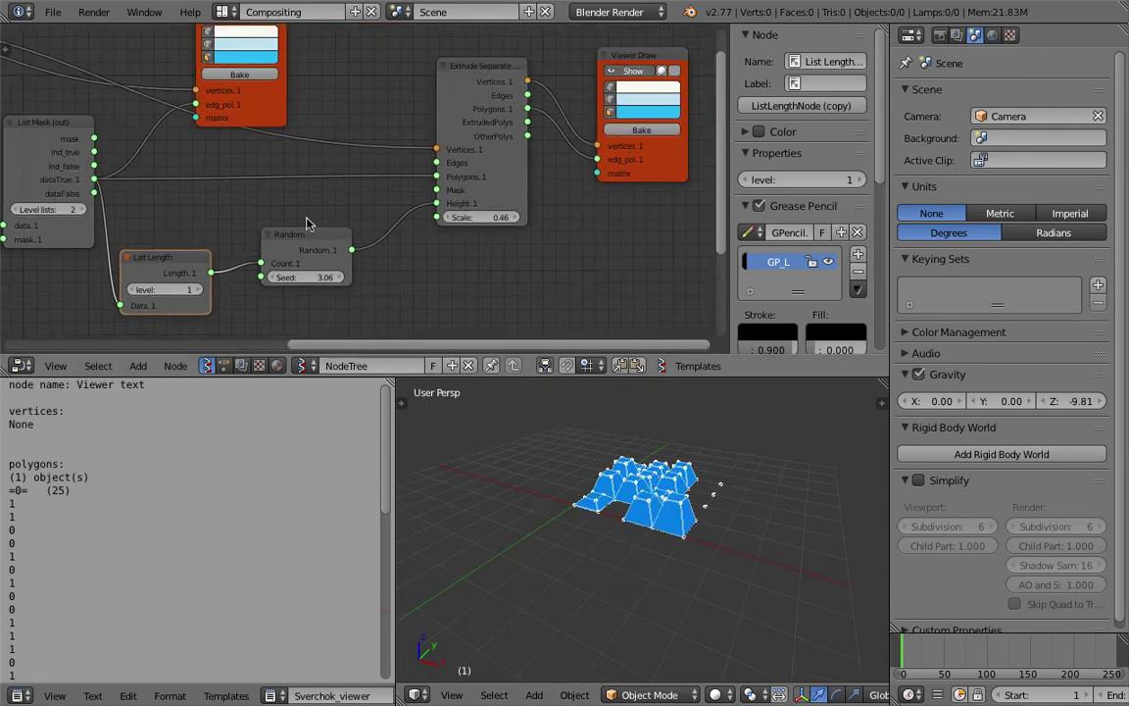
Step: Make room before Extrude Separate Faces and insert a Map Range node on the link from Random to Height
left_click_drag(490, 155, 508, 149)
left_click_drag(610, 172, 662, 166)
left_click_drag(494, 76, 527, 64)
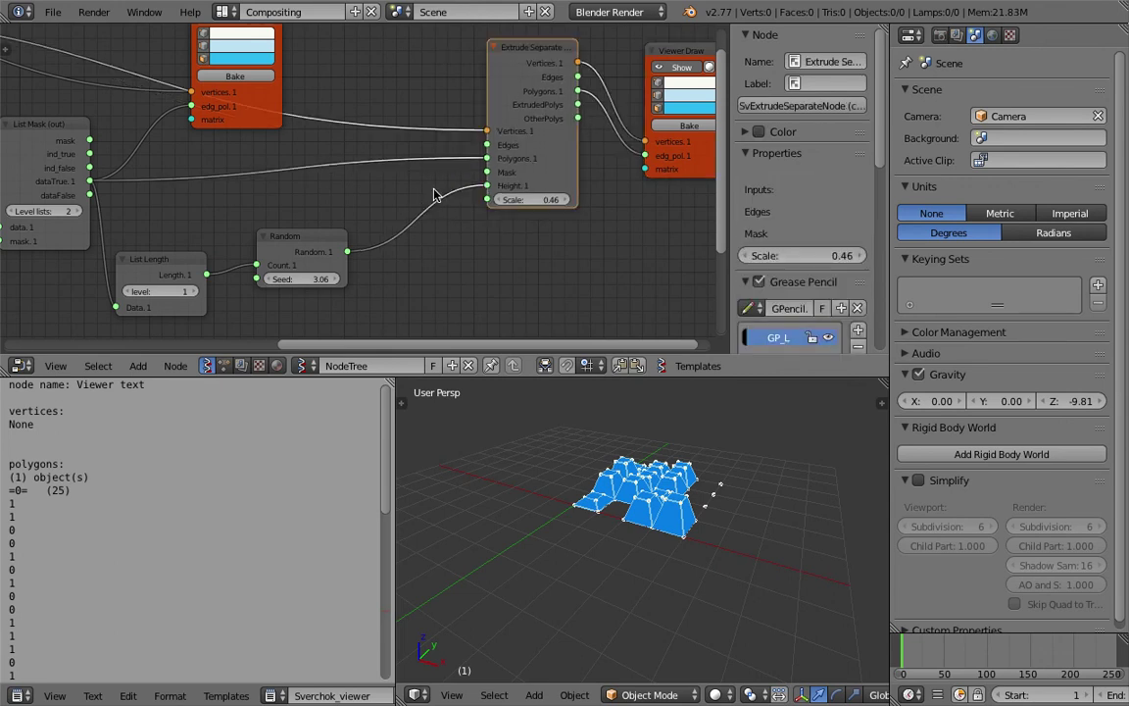
key("space")
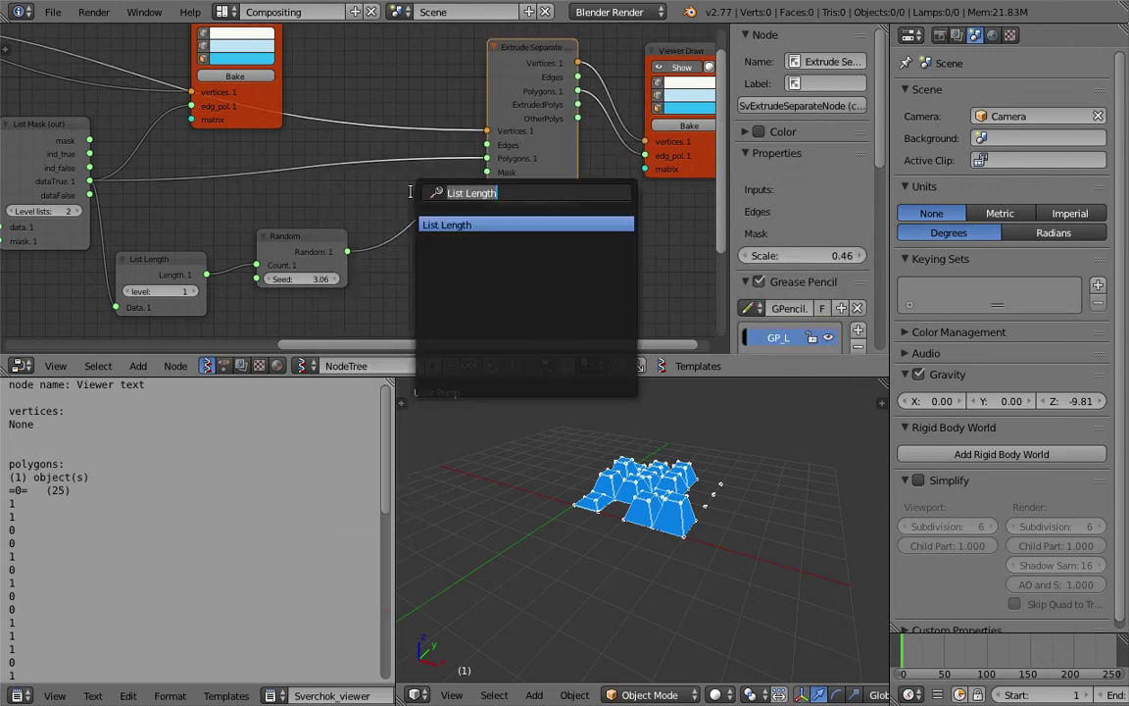
type("map")
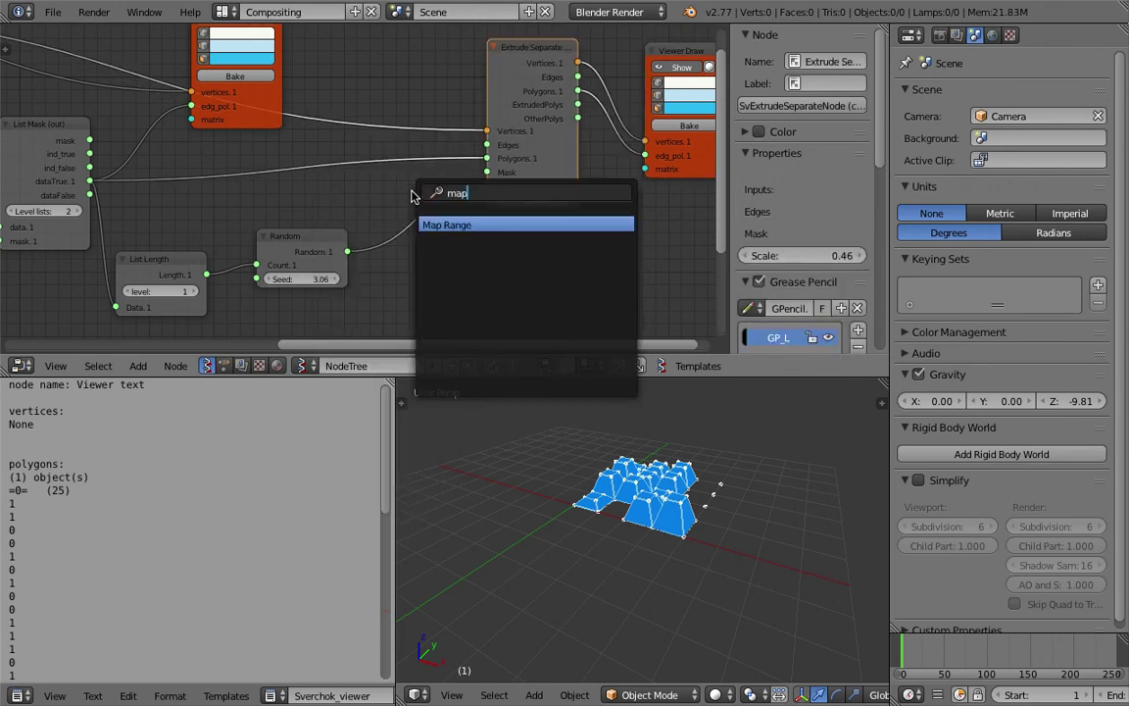
key("Return")
left_click(399, 191)
Step: Set the Map Range node's New Min to 2.73 and New Max to 10.36, and save the file
scroll(385, 191, "up", 2)
left_click_drag(394, 272, 423, 288)
scroll(686, 547, "down", 4)
middle_click_drag(686, 519, 662, 598, "shift")
left_click_drag(402, 289, 369, 290)
mouse_move(549, 461)
middle_mouse_down()
mouse_move(716, 503)
mouse_move(640, 480)
middle_mouse_up()
scroll(676, 108, "down", 2)
middle_click_drag(681, 104, 542, 178)
key("ctrl+s")
key("Return")
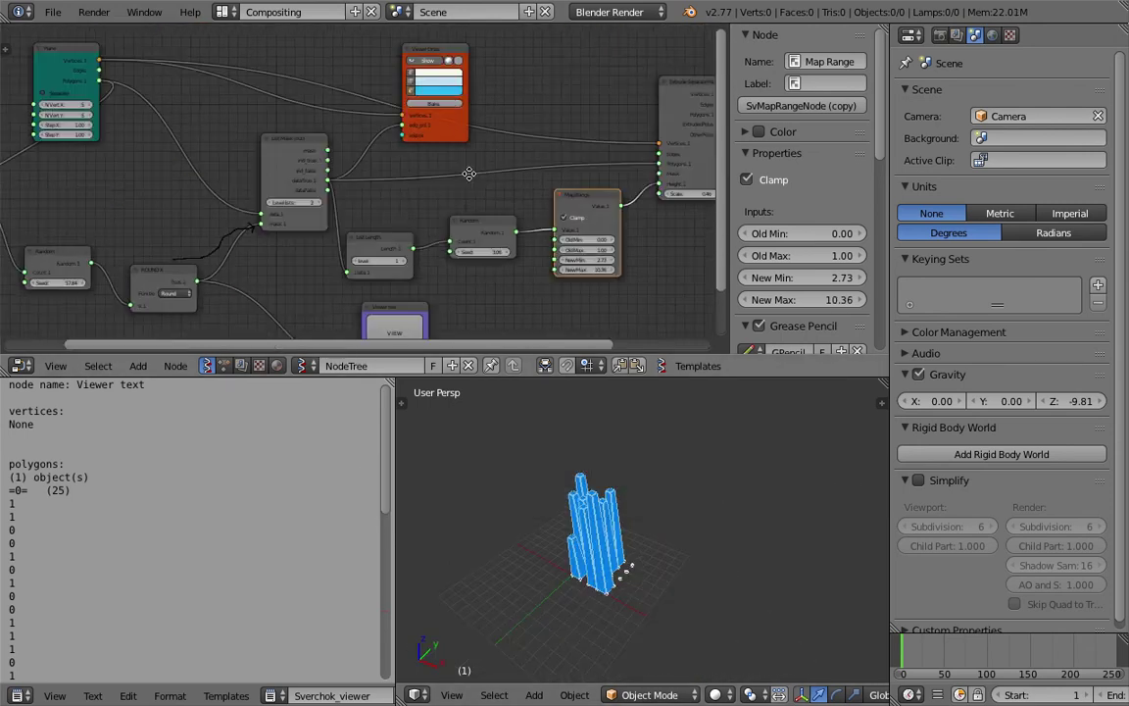
Step: Set both N Vert X and N Vert Y of the Plane node to 10 and inspect the extrusions
middle_click_drag(17, 213, 369, 210)
scroll(370, 210, "up", 6)
middle_click_drag(515, 51, 438, 142)
left_click_drag(438, 142, 428, 130)
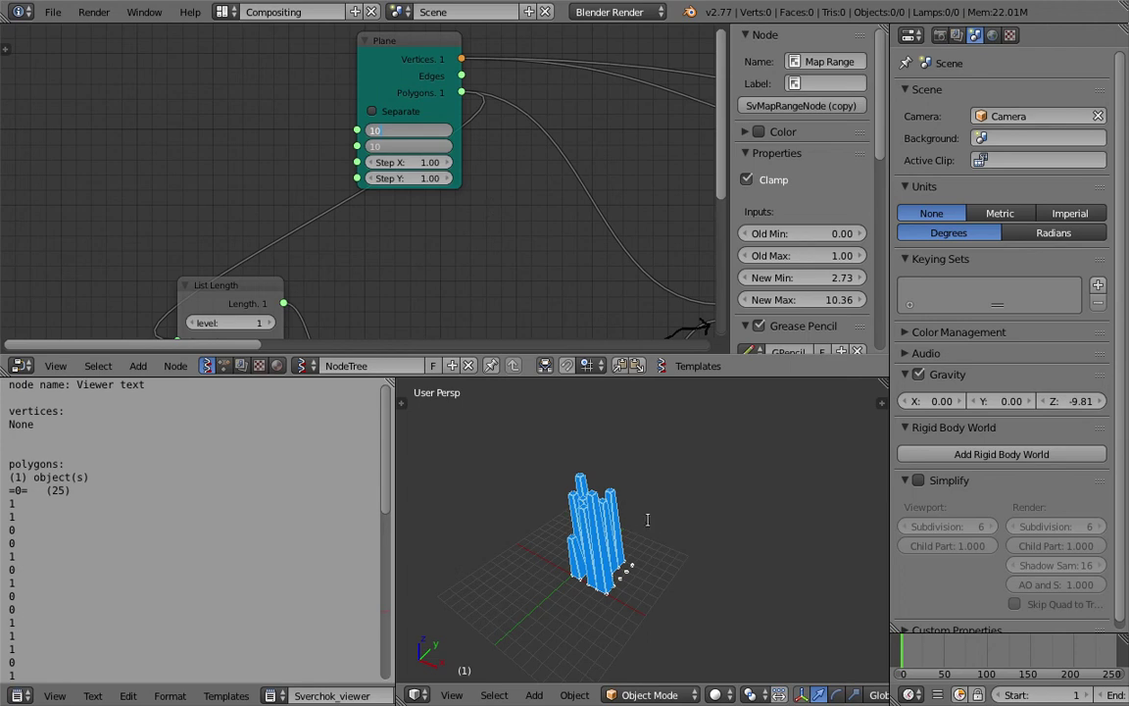
key("Return")
middle_click_drag(647, 519, 715, 545)
scroll(715, 545, "up", 4)
scroll(433, 207, "down", 2)
Step: Set both N Vert X and N Vert Y of the Plane node to 20
left_click_drag(377, 153, 385, 159)
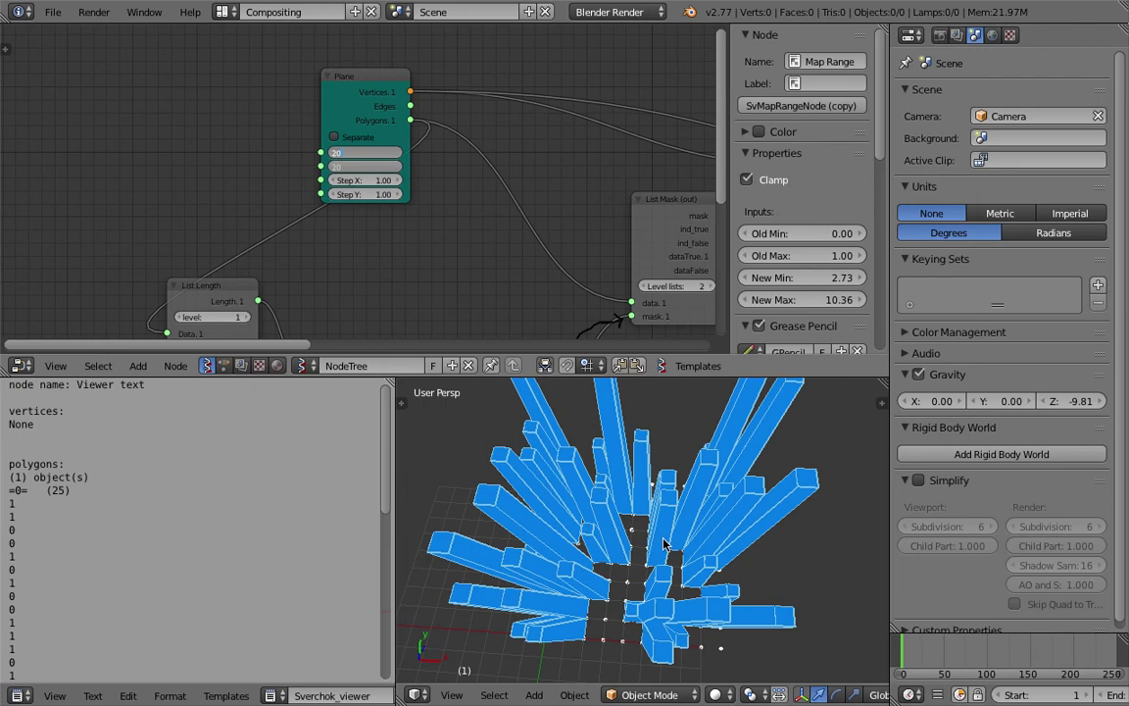
key("Return")
middle_click_drag(654, 538, 588, 598)
scroll(519, 244, "down", 1)
Step: Widen the Extrude Separate Faces node and bake the extruded geometry from its Viewer Draw node
mouse_move(518, 244)
middle_mouse_down()
mouse_move(431, 209)
mouse_move(208, 219)
middle_mouse_up()
scroll(431, 208, "down", 1)
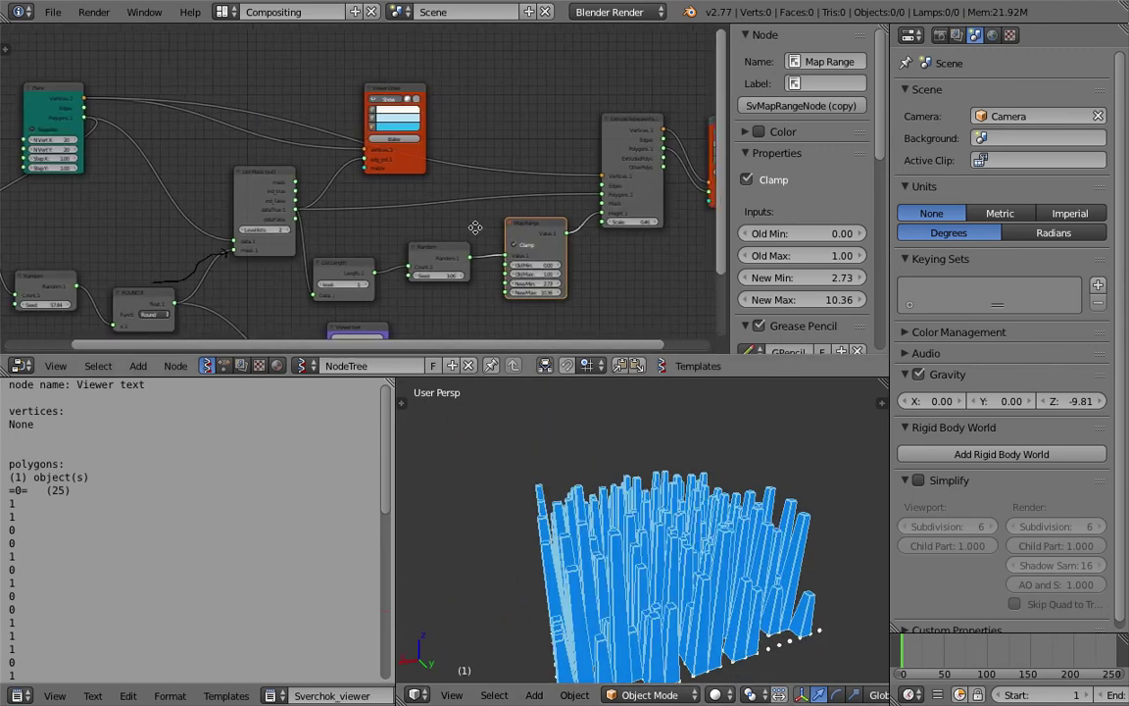
middle_click_drag(473, 226, 256, 250)
scroll(347, 234, "up", 1)
scroll(346, 232, "up", 2)
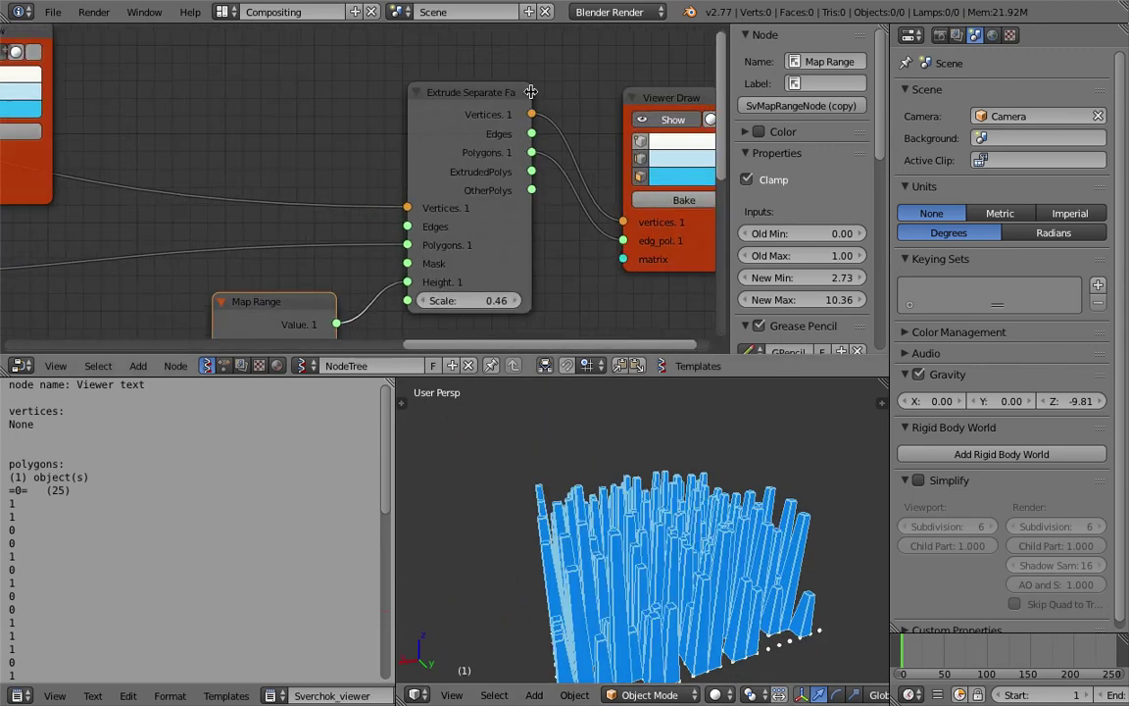
left_click_drag(531, 93, 567, 105)
scroll(509, 162, "down", 2)
left_click(471, 138)
scroll(655, 573, "down", 3)
Step: Select the baked extrusion mesh and move it away from the blue preview
right_click(654, 574)
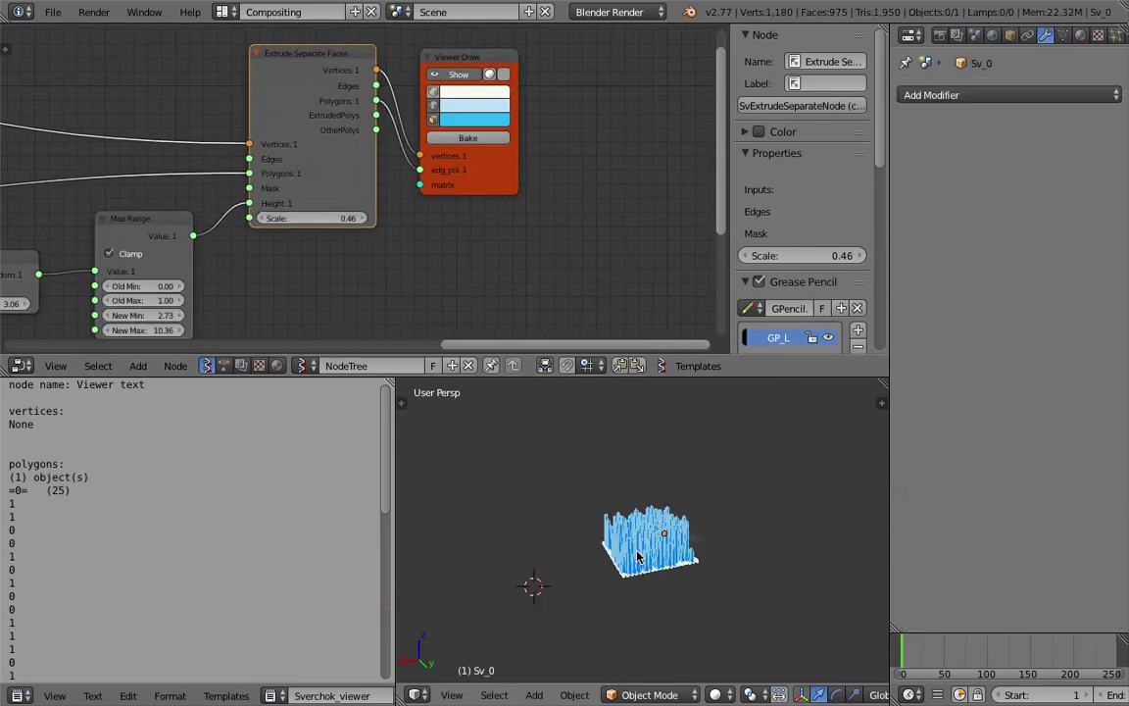
key("g")
left_click(727, 543)
scroll(503, 579, "up", 3)
middle_click_drag(725, 545, 421, 422, "shift")
key("a")
key("a")
scroll(567, 544, "up", 1)
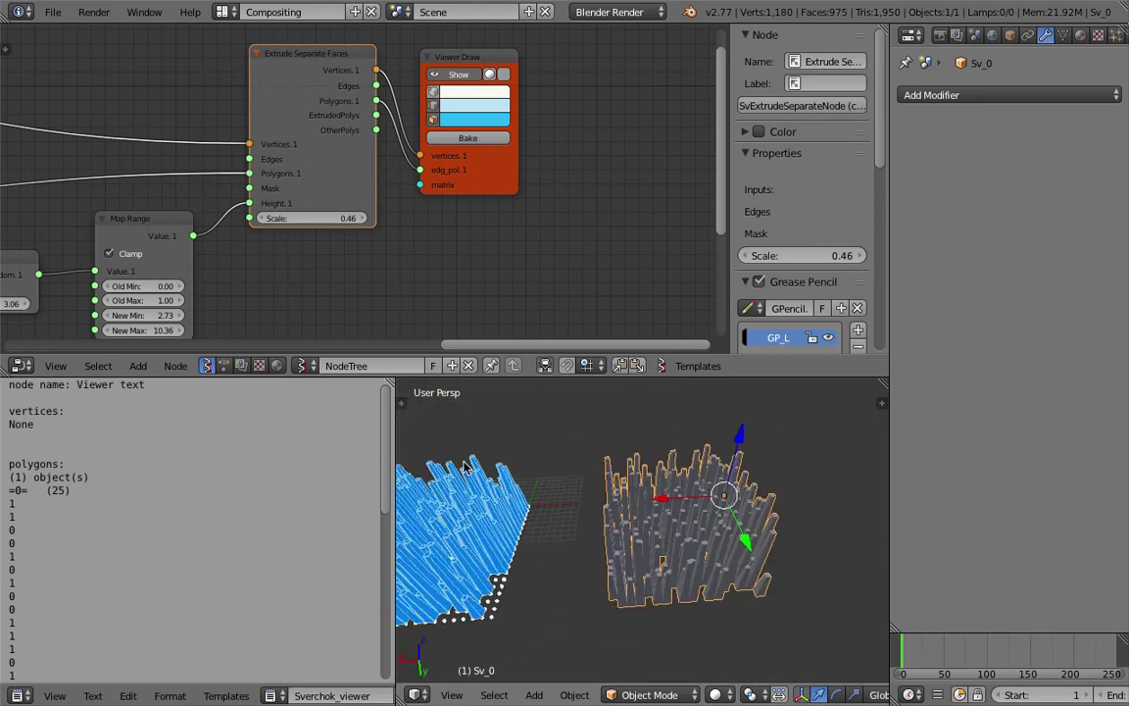
Step: Enlarge the 3D view by narrowing the text editor and inspect the blue preview beside the baked mesh
left_click_drag(393, 428, 218, 456)
scroll(530, 529, "down", 2)
middle_click_drag(505, 527, 561, 540)
scroll(561, 540, "up", 2)
scroll(372, 154, "down", 1)
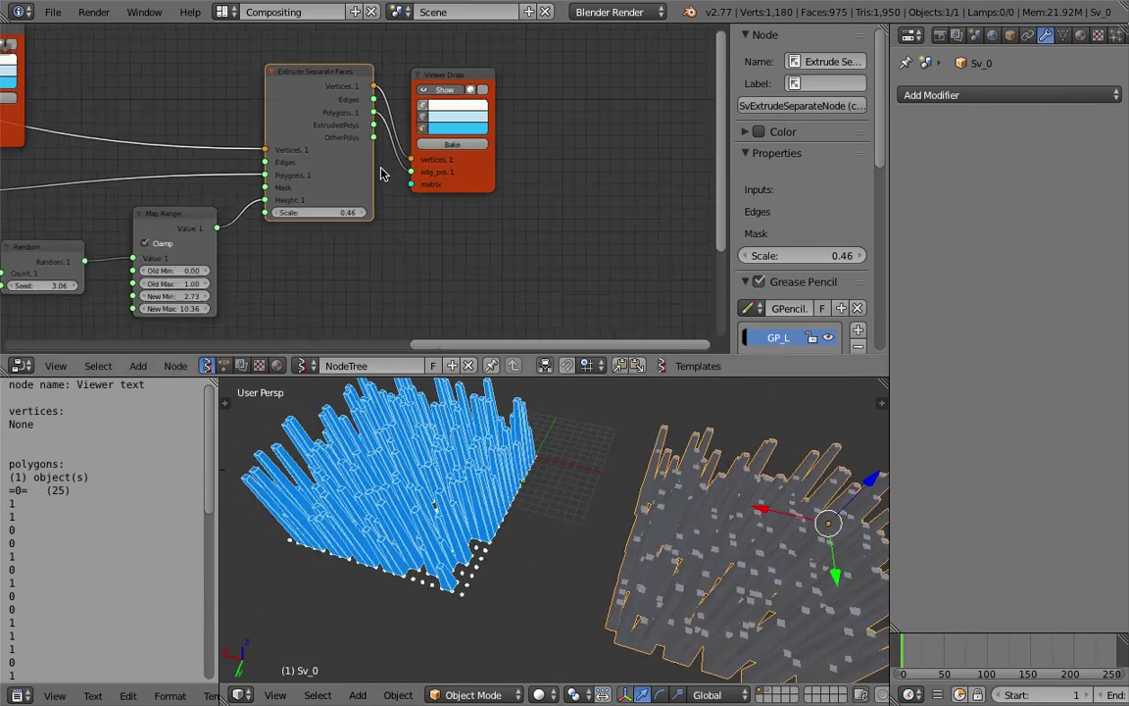
Step: Move the Extrude Separate Faces node and its connected Viewer Draw node farther right, leaving a wider gap between them
middle_click_drag(380, 171, 406, 196)
left_click_drag(393, 202, 421, 178)
left_click_drag(496, 99, 588, 112)
middle_click_drag(363, 175, 497, 196)
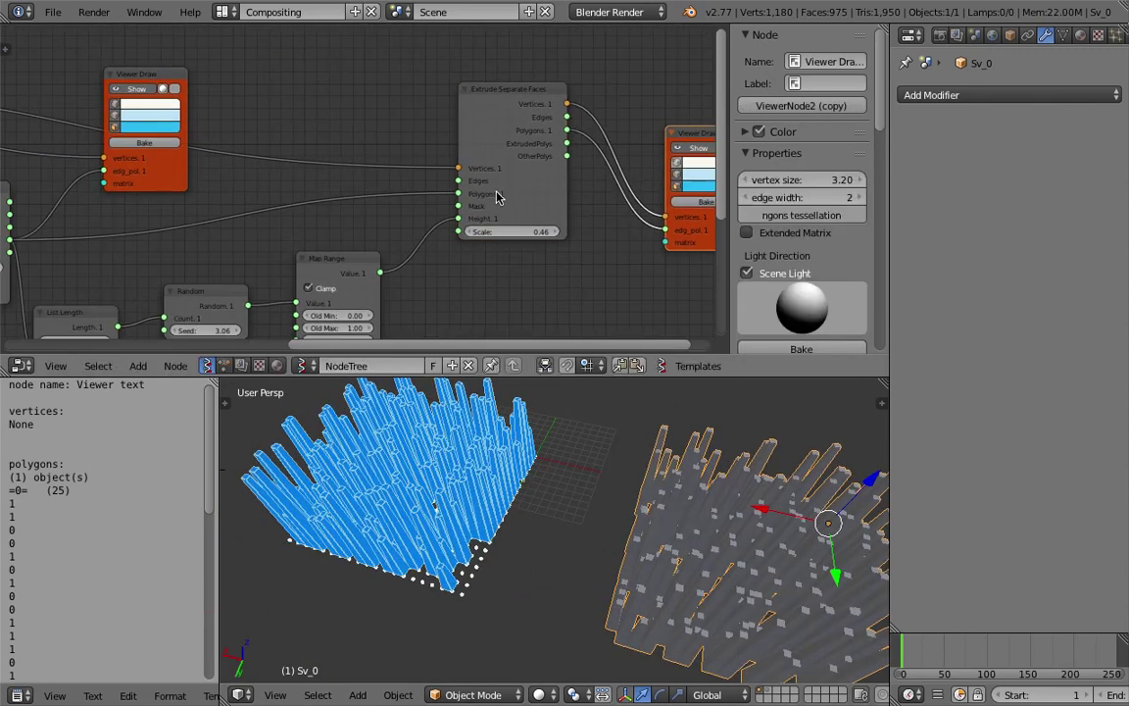
Step: Set the Scale of the Extrude Separate Faces node to 0.49 and compare the blue preview with the baked mesh
scroll(483, 204, "up", 5)
scroll(503, 228, "down", 3)
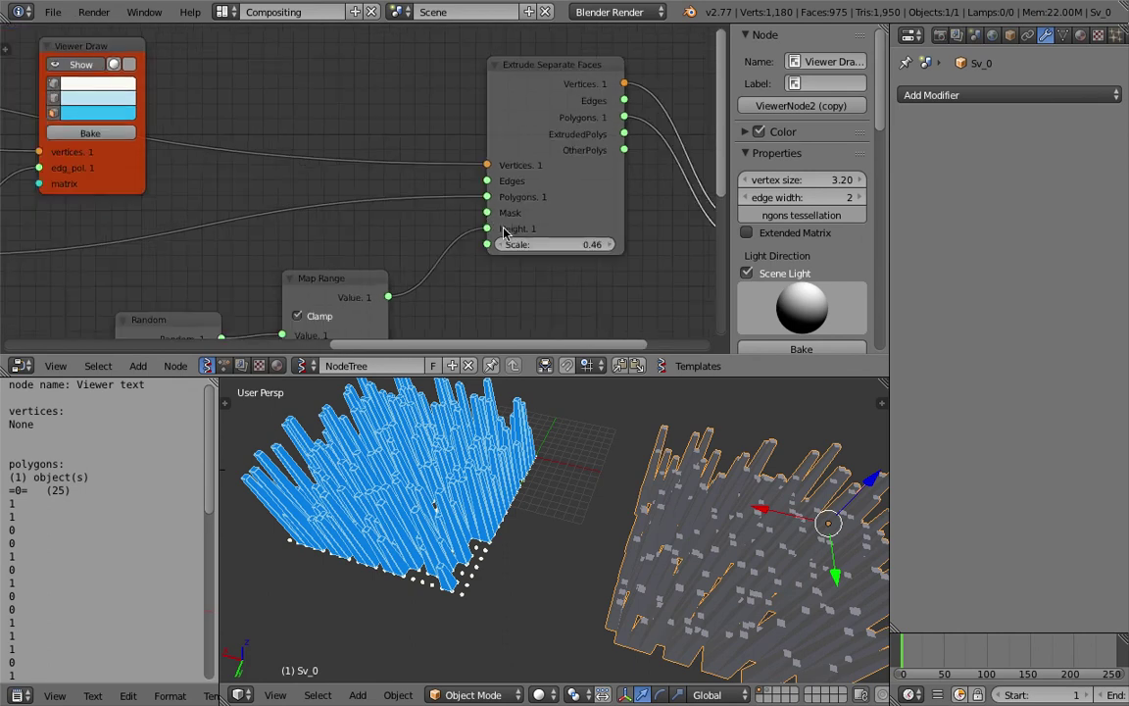
scroll(267, 215, "down", 2)
middle_click_drag(214, 203, 287, 205)
scroll(449, 196, "up", 2)
middle_click_drag(704, 502, 615, 504)
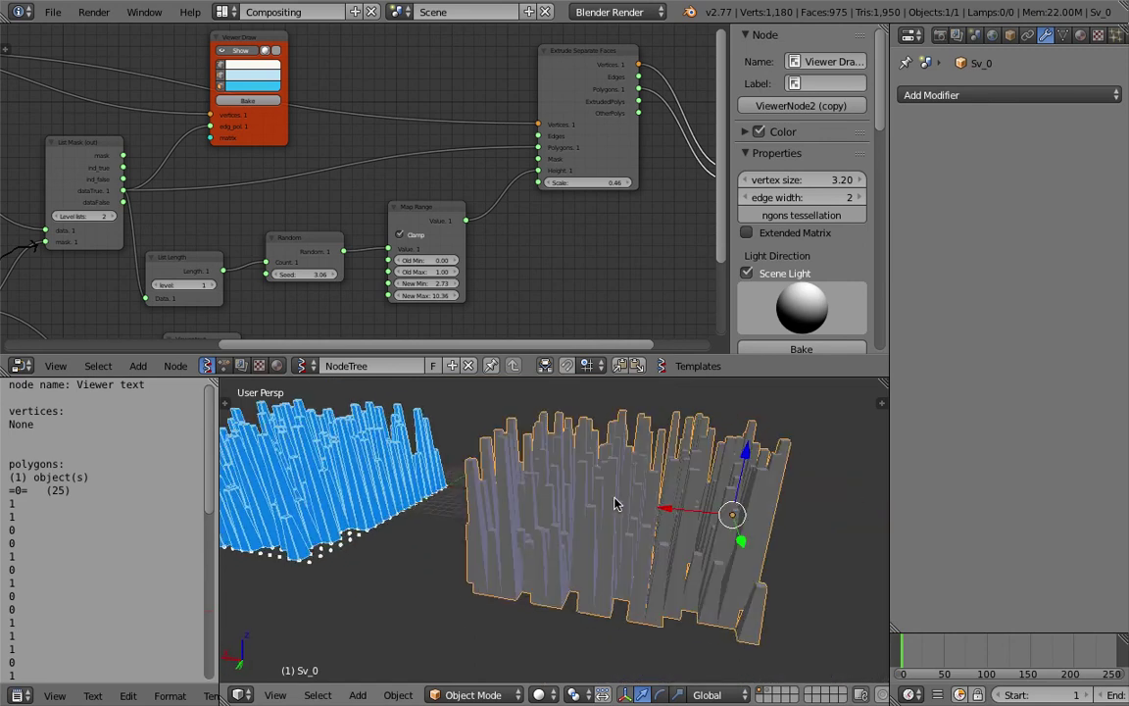
middle_click_drag(647, 464, 639, 490)
middle_click_drag(463, 179, 392, 227)
scroll(392, 228, "up", 5)
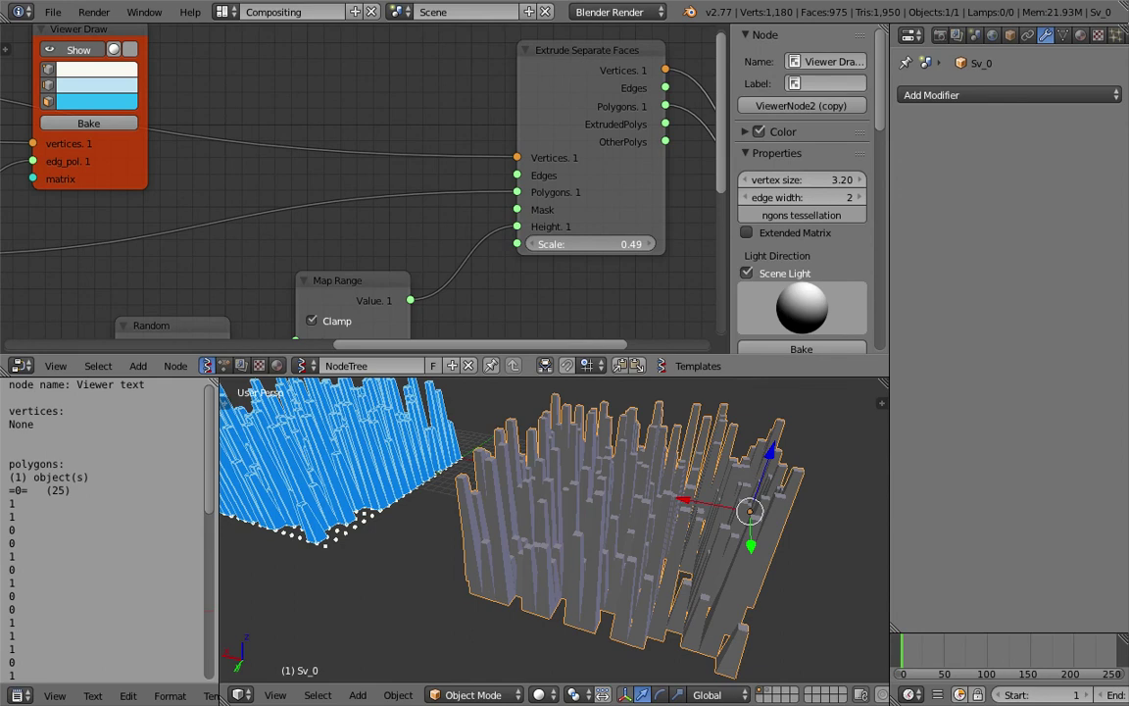
mouse_move(588, 244)
left_mouse_down()
mouse_move(606, 244)
mouse_move(589, 245)
left_mouse_up()
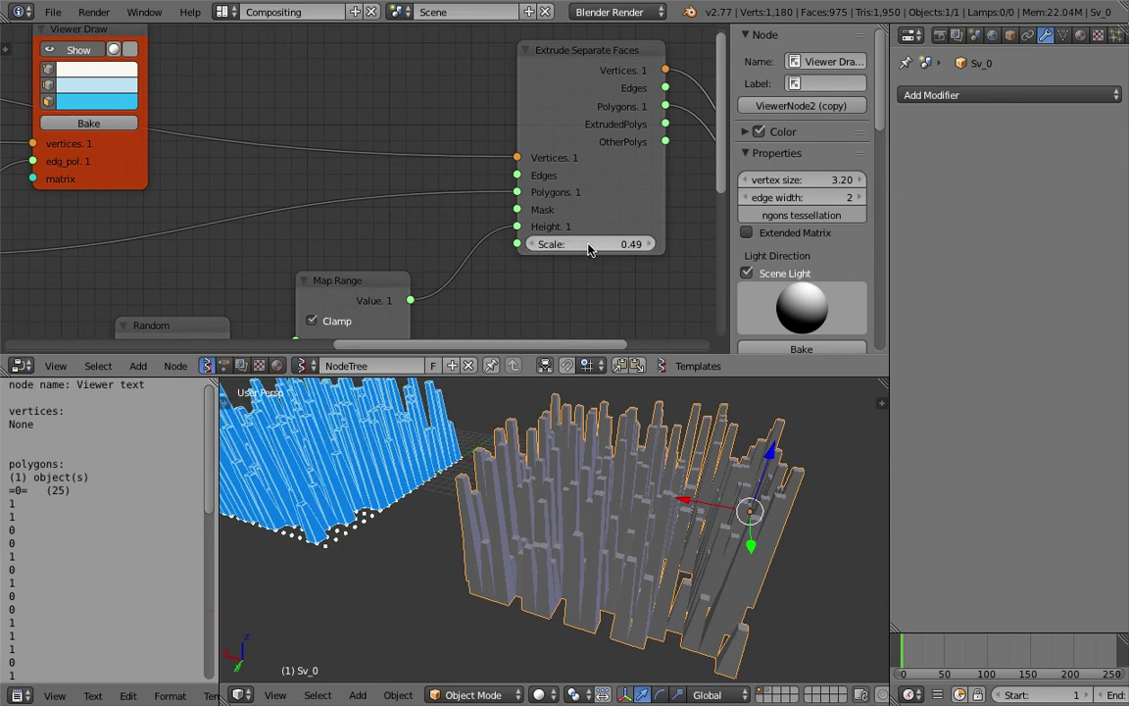
scroll(544, 431, "down", 2)
middle_click_drag(544, 431, 567, 437, "shift")
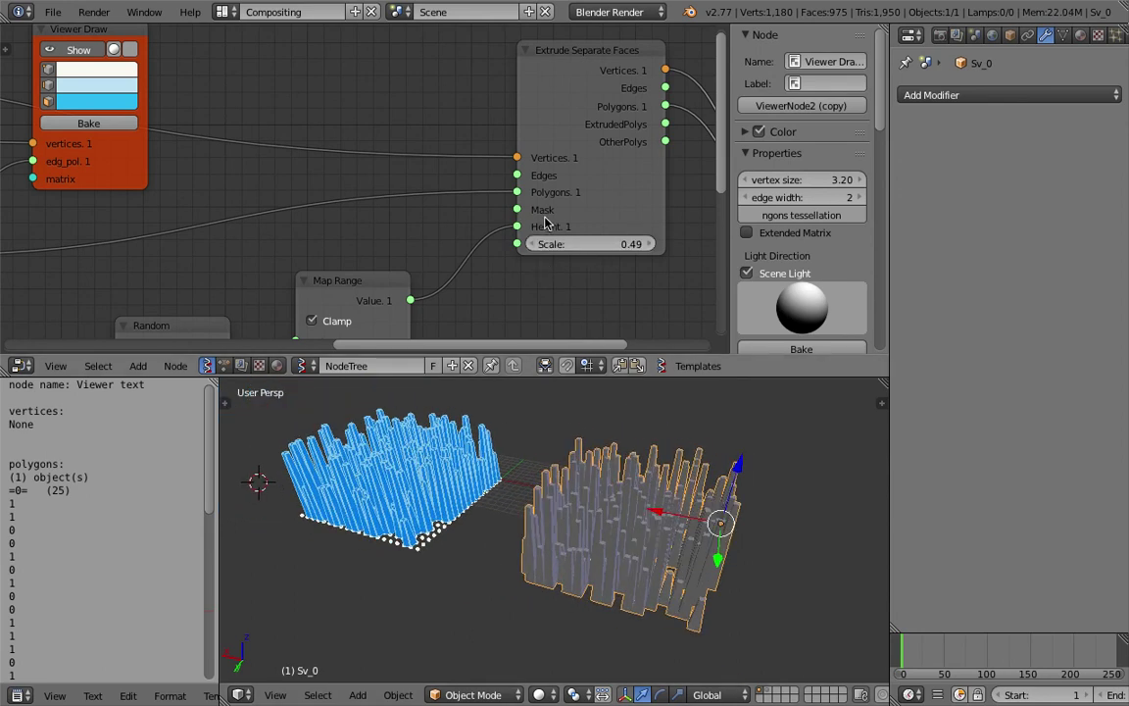
middle_click_drag(461, 404, 544, 534)
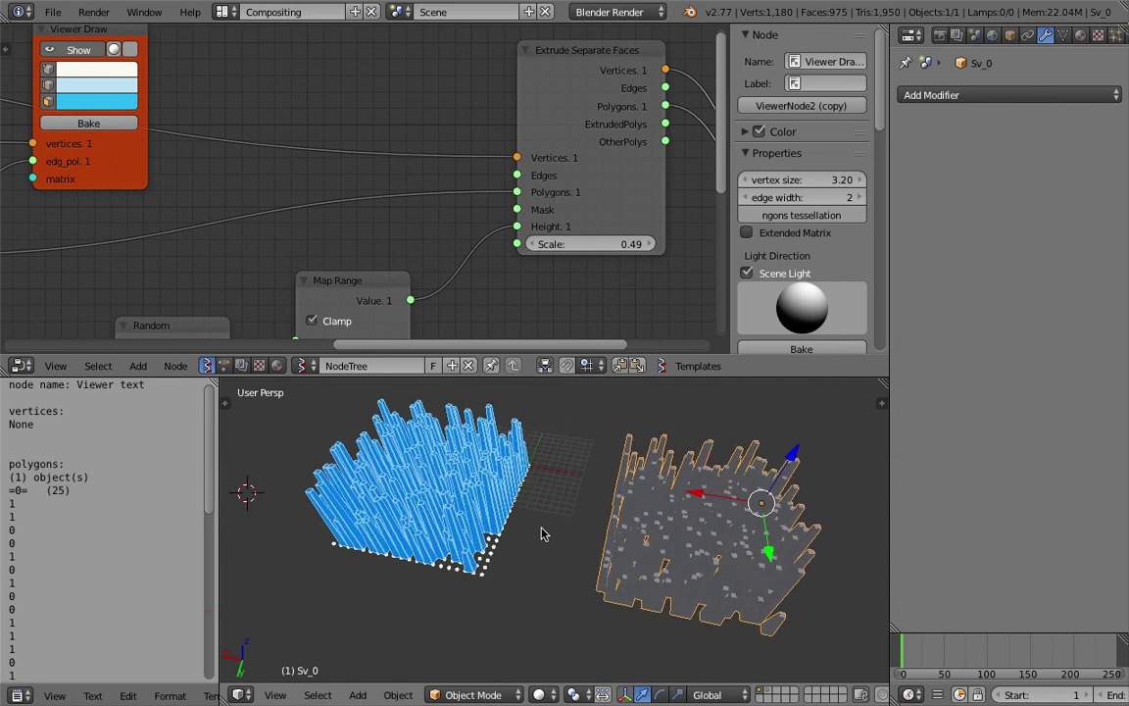